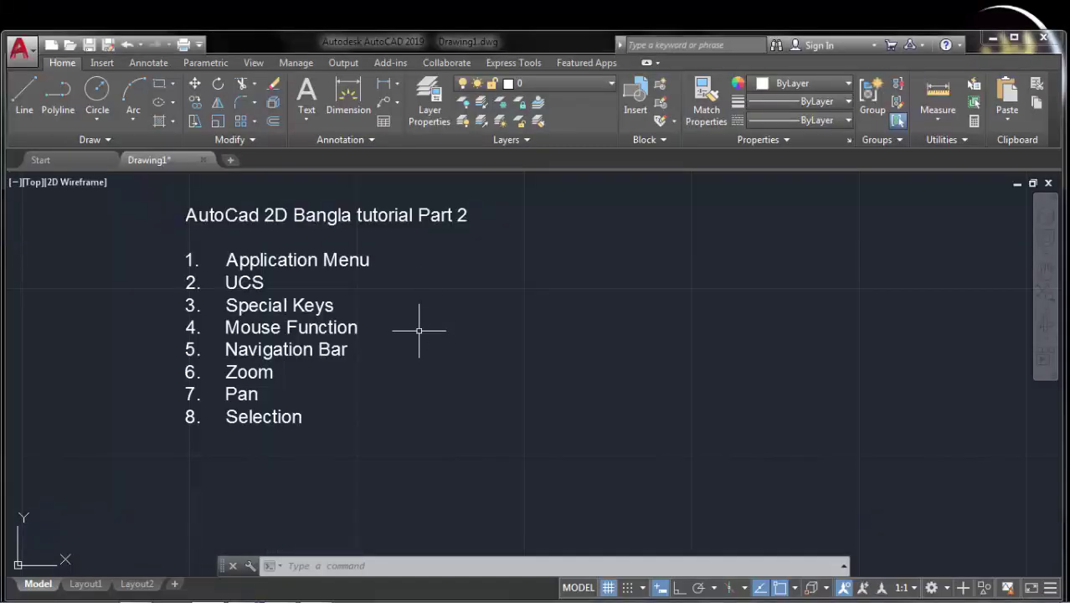
Step: Zoom and pan Drawing1's tutorial list with the mouse wheel until it sits centred
{"action": "middle_click_drag", "start_coordinate": [418, 330], "coordinate": [453, 360]}
{"action": "scroll", "coordinate": [329, 322], "scroll_direction": "up", "scroll_amount": 2}
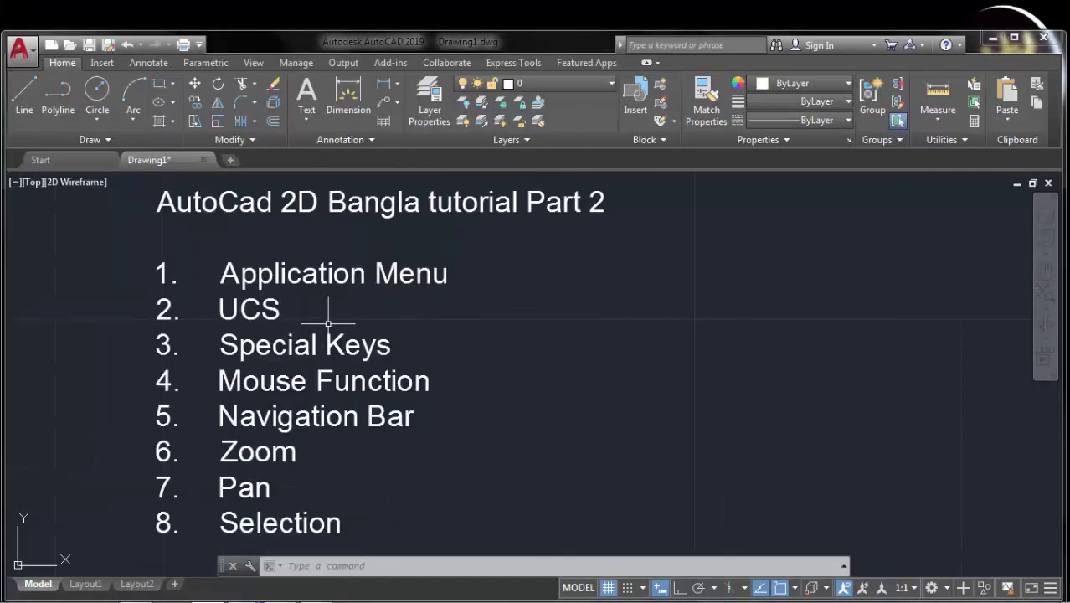
{"action": "middle_click_drag", "start_coordinate": [378, 316], "coordinate": [449, 306]}
{"action": "scroll", "coordinate": [450, 309], "scroll_direction": "down", "scroll_amount": 2}
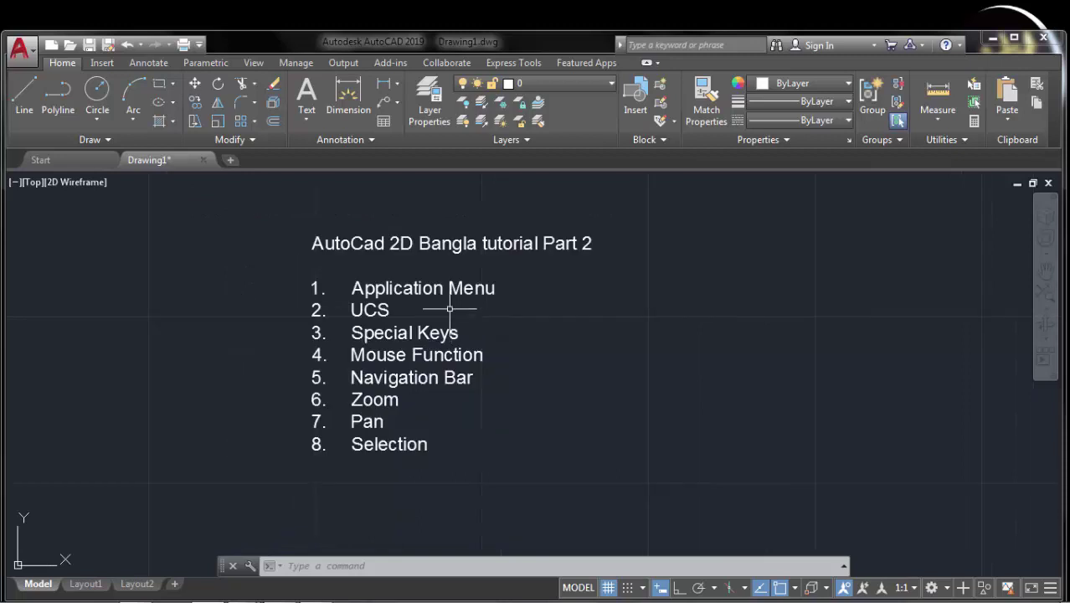
{"action": "middle_click_drag", "start_coordinate": [506, 342], "coordinate": [525, 326]}
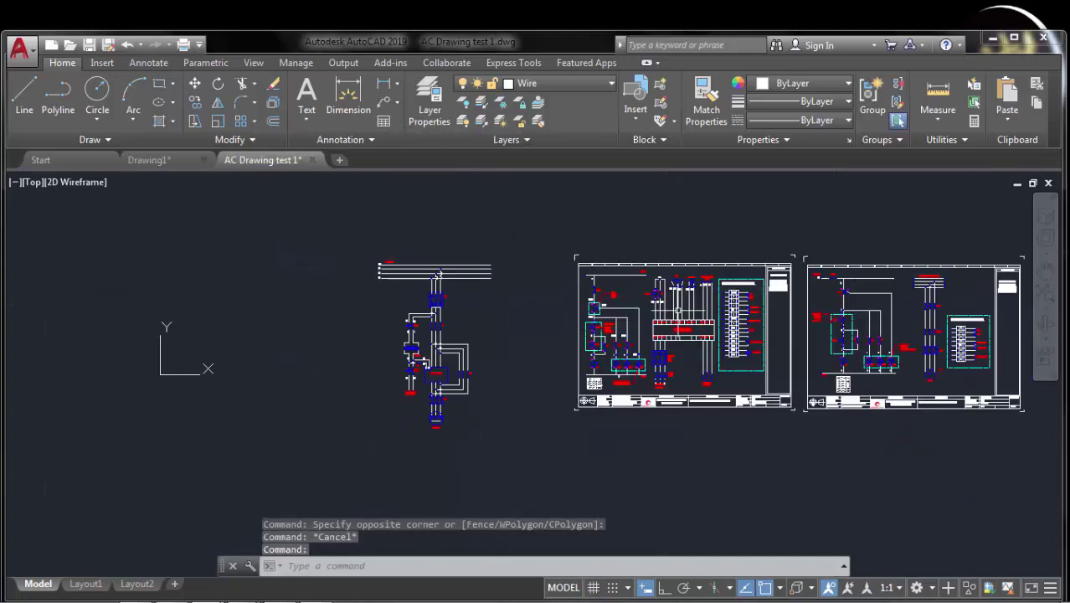
Step: Switch to Drawing1 and zoom and pan its tutorial list into a comfortable view
{"action": "left_click", "coordinate": [144, 160]}
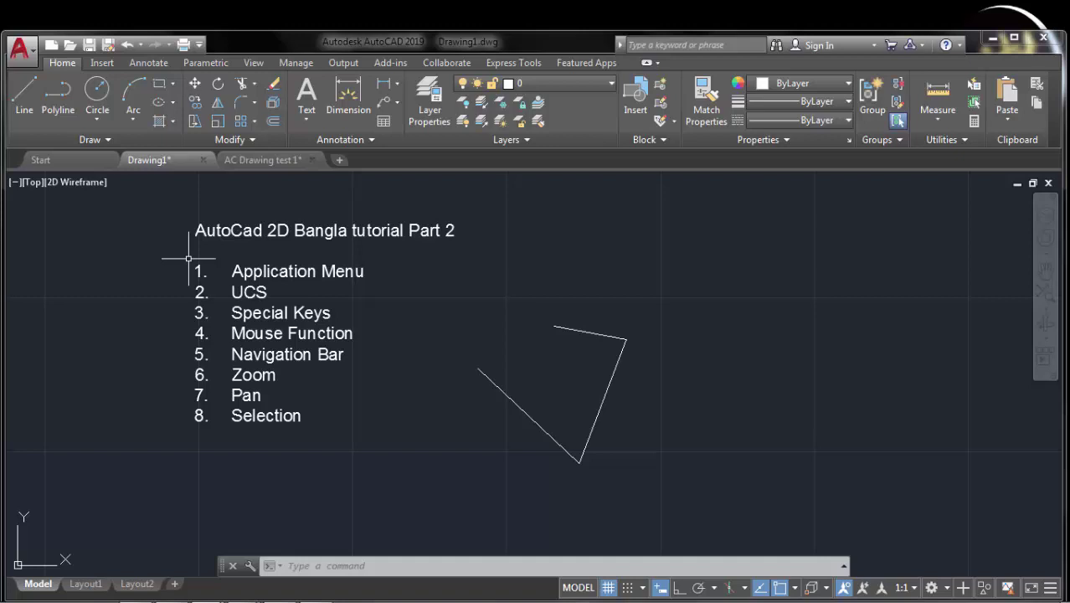
{"action": "mouse_move", "coordinate": [260, 292]}
{"action": "middle_mouse_down"}
{"action": "mouse_move", "coordinate": [394, 296]}
{"action": "mouse_move", "coordinate": [406, 284]}
{"action": "middle_mouse_up"}
{"action": "scroll", "coordinate": [430, 301], "scroll_direction": "up", "scroll_amount": 3}
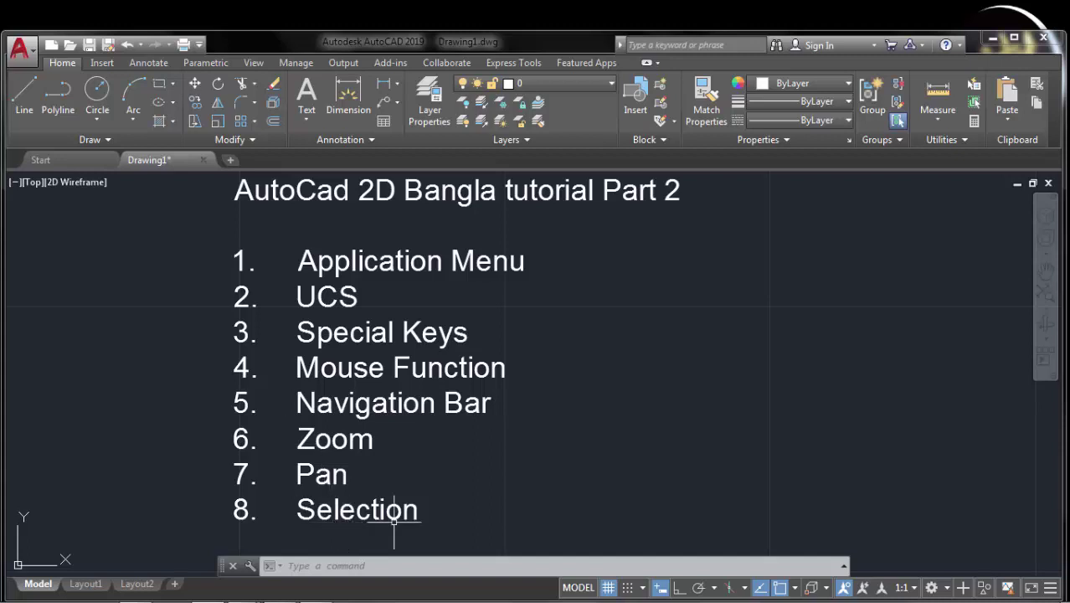
{"action": "scroll", "coordinate": [431, 341], "scroll_direction": "down", "scroll_amount": 2}
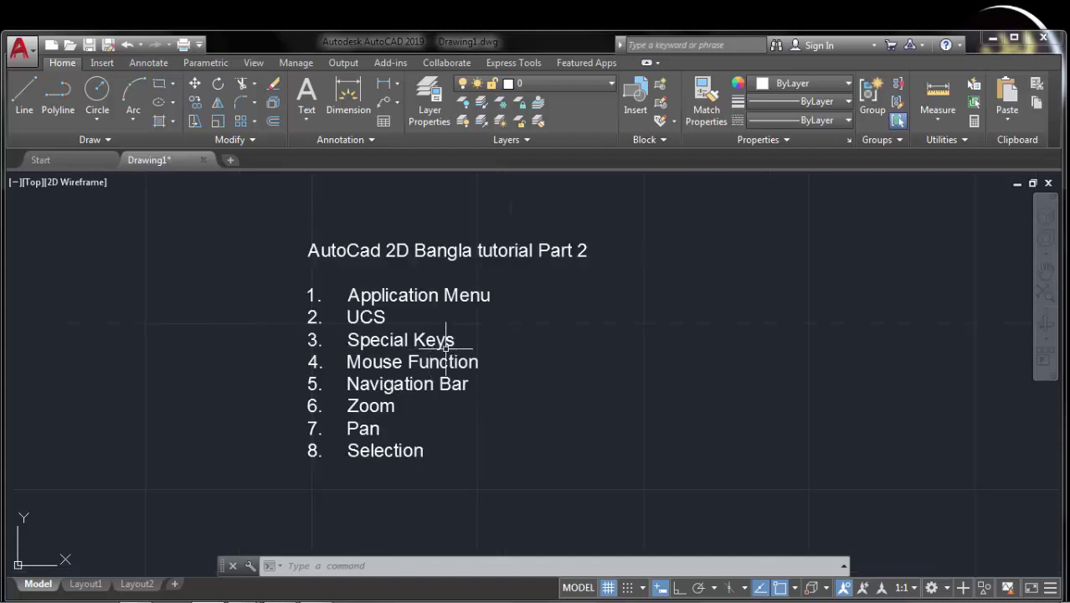
{"action": "middle_click_drag", "start_coordinate": [442, 339], "coordinate": [383, 346]}
{"action": "middle_click_drag", "start_coordinate": [483, 332], "coordinate": [453, 337]}
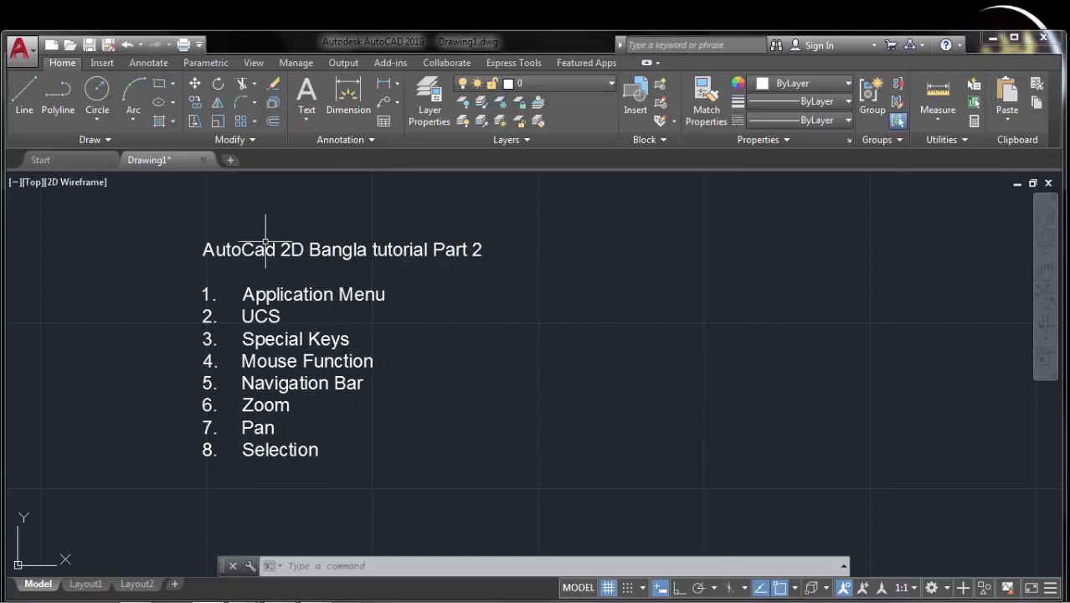
Step: Create Drawing6 with Open with no Template - Metric, close it, and reopen the application menu
{"action": "left_click", "coordinate": [19, 48]}
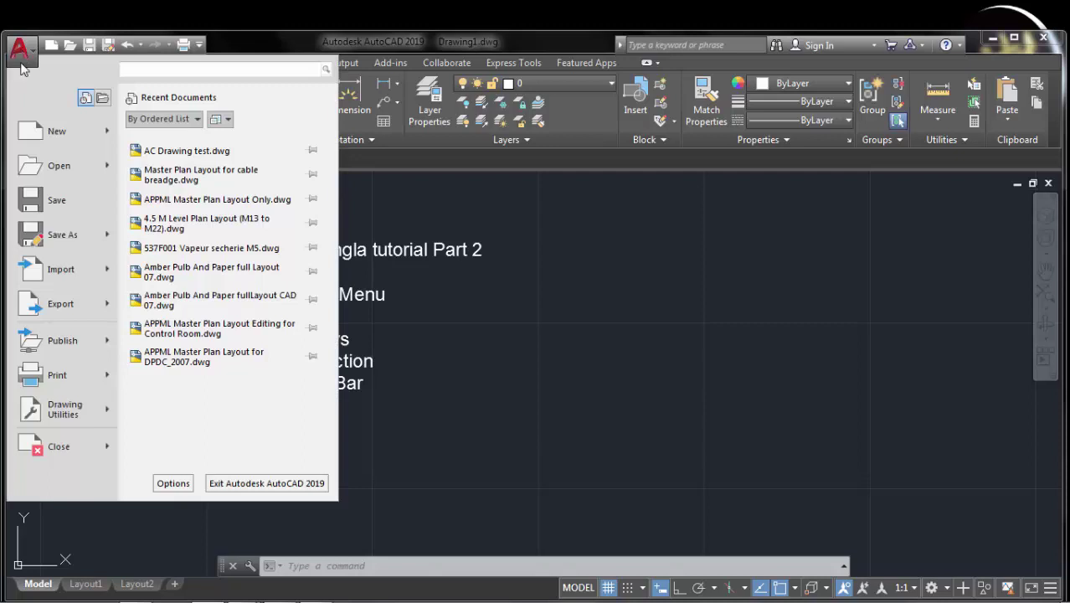
{"action": "left_click", "coordinate": [46, 132]}
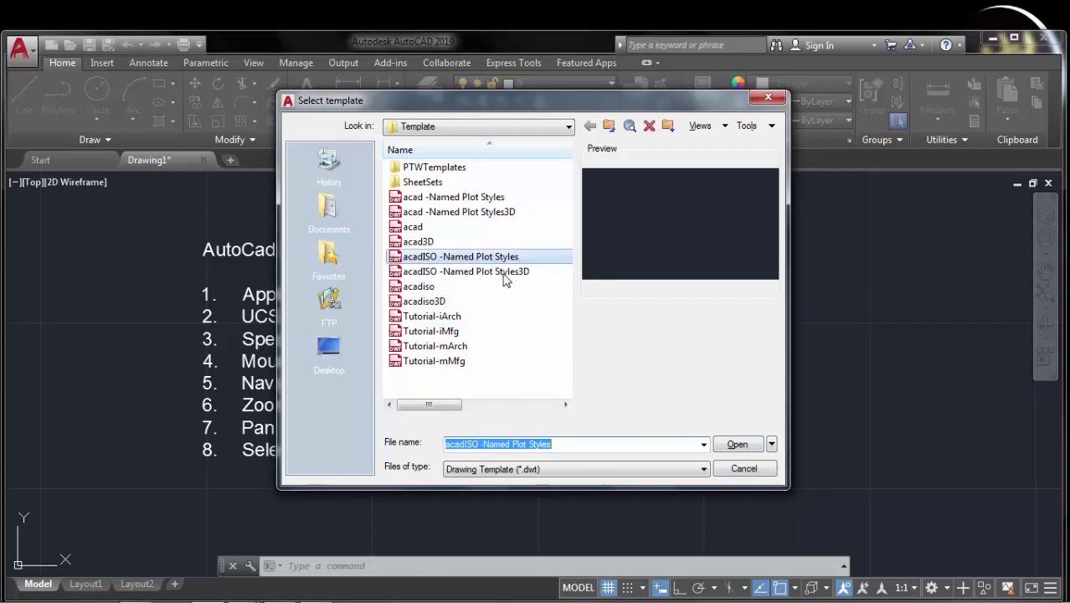
{"action": "left_click", "coordinate": [772, 446]}
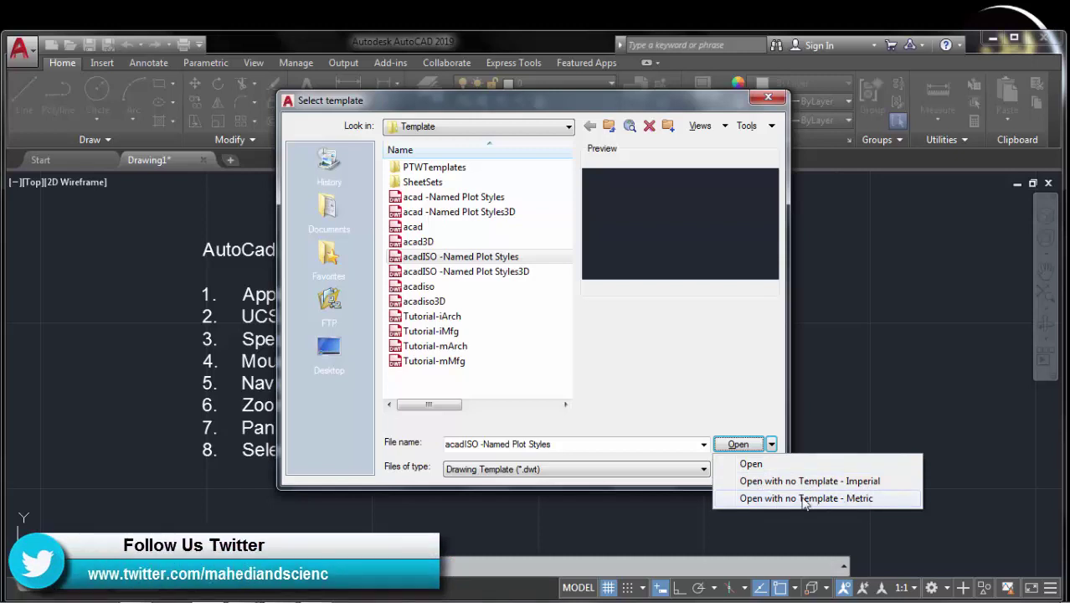
{"action": "left_click", "coordinate": [868, 499]}
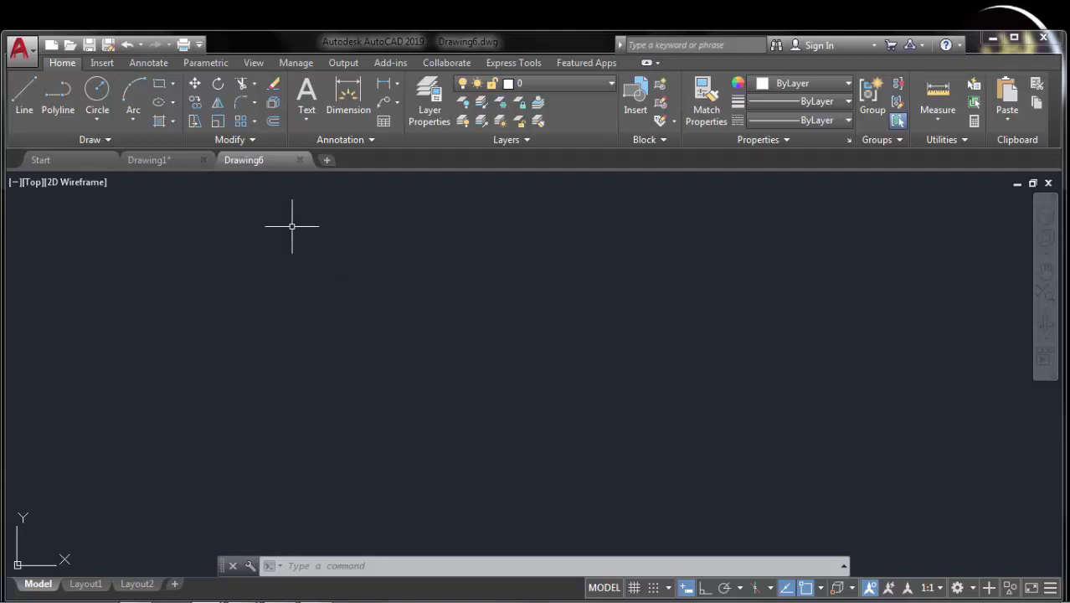
{"action": "left_click", "coordinate": [299, 161]}
{"action": "left_click", "coordinate": [19, 51]}
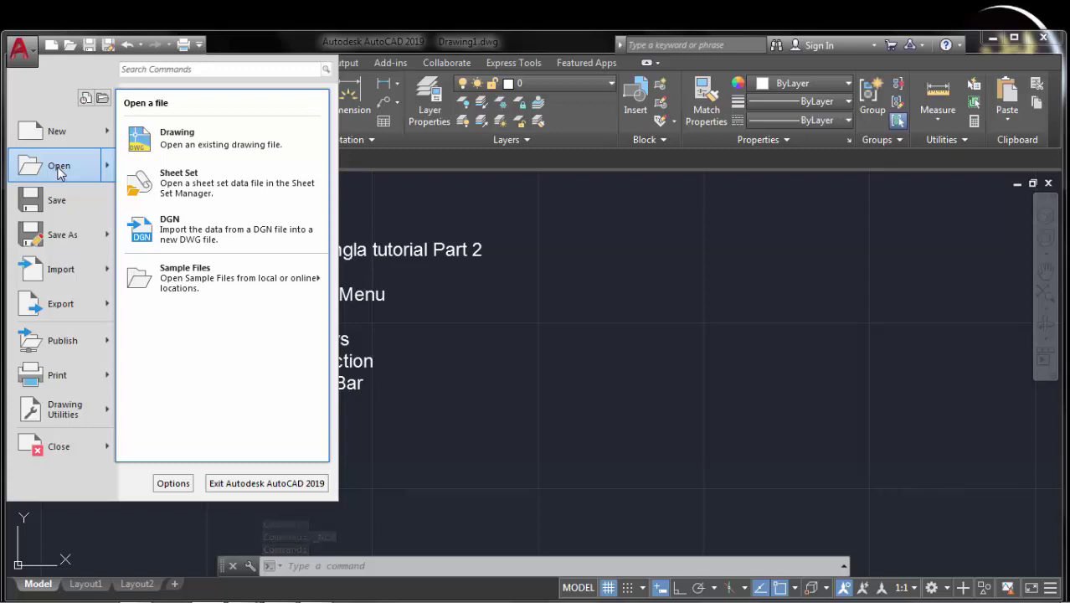
{"action": "mouse_move", "coordinate": [59, 166]}
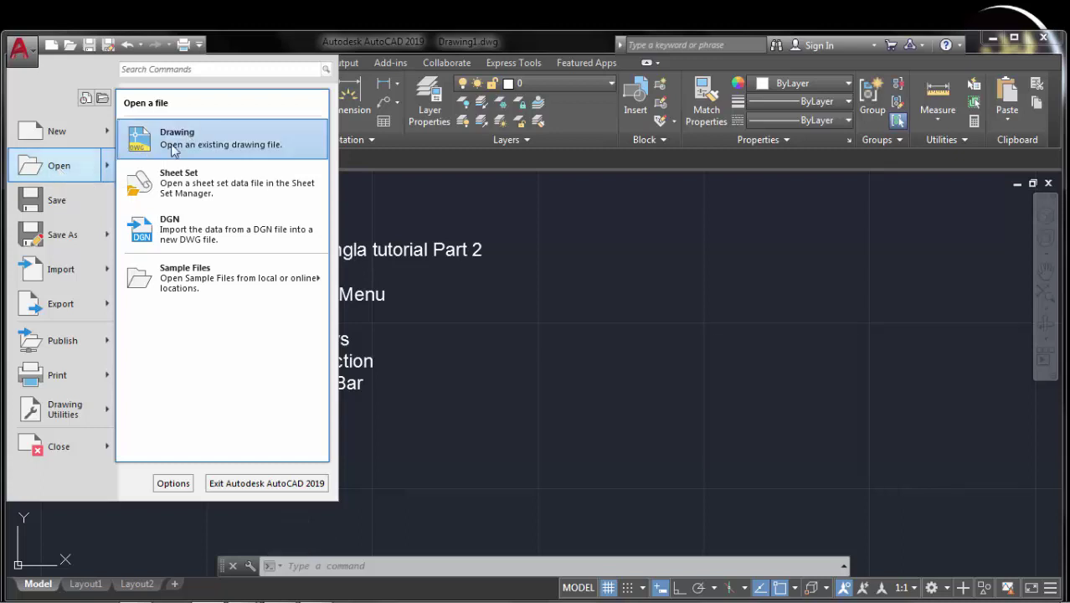
Step: Open AC Drawing test.dwg from the AC Motor Drawing folder
{"action": "left_click", "coordinate": [62, 168]}
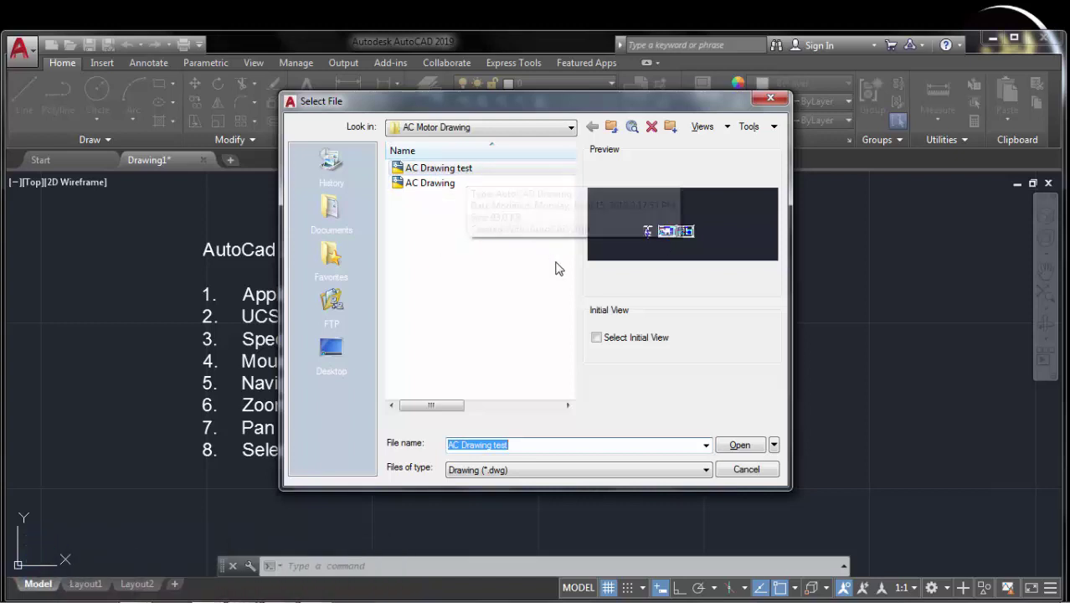
{"action": "left_click", "coordinate": [571, 127]}
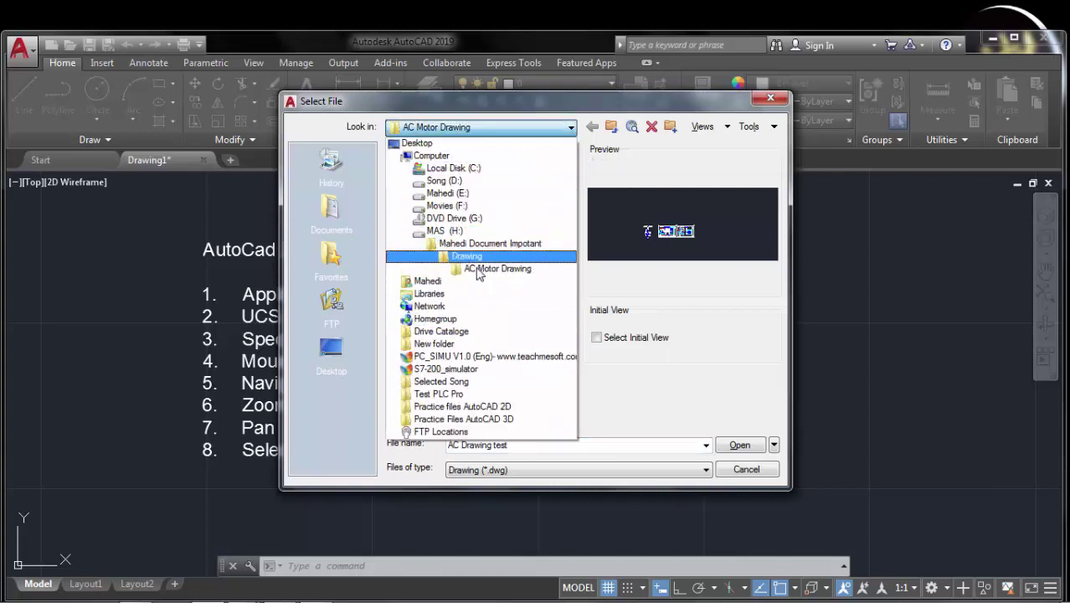
{"action": "left_click", "coordinate": [494, 269]}
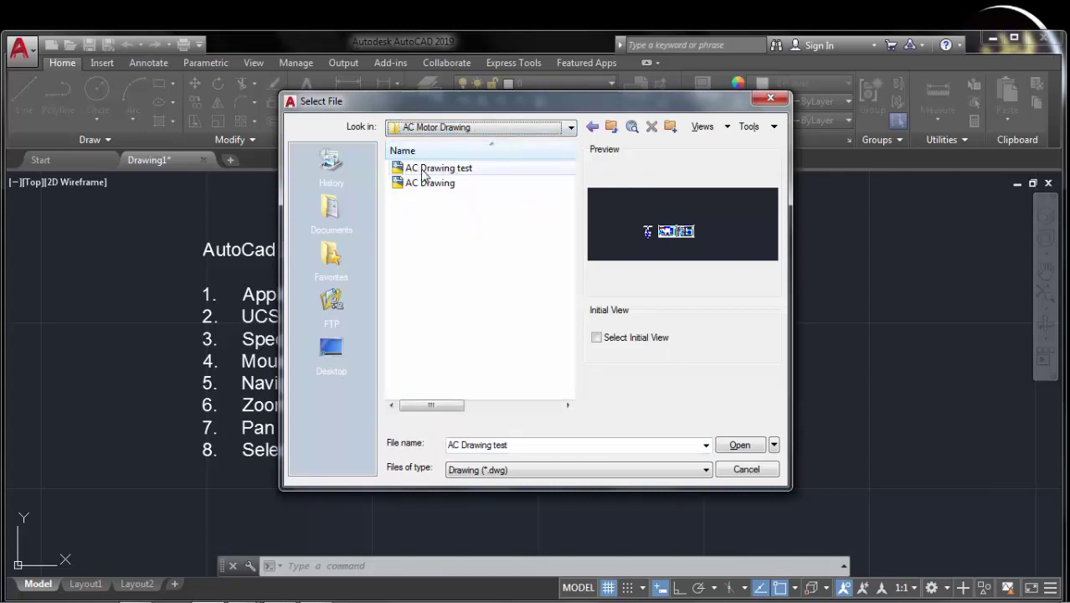
{"action": "left_click", "coordinate": [458, 170]}
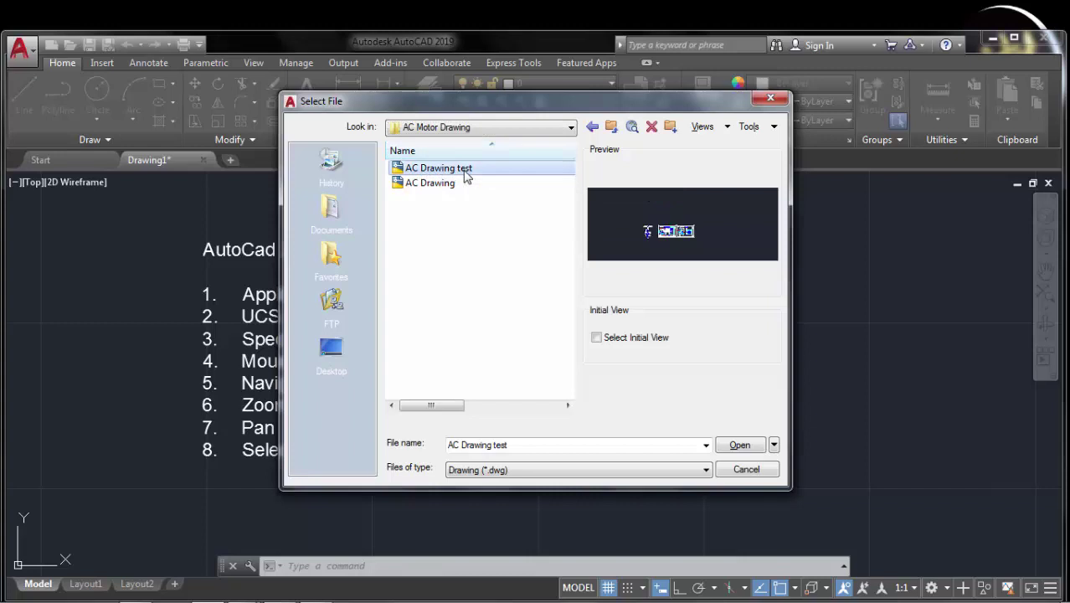
{"action": "left_click", "coordinate": [737, 447]}
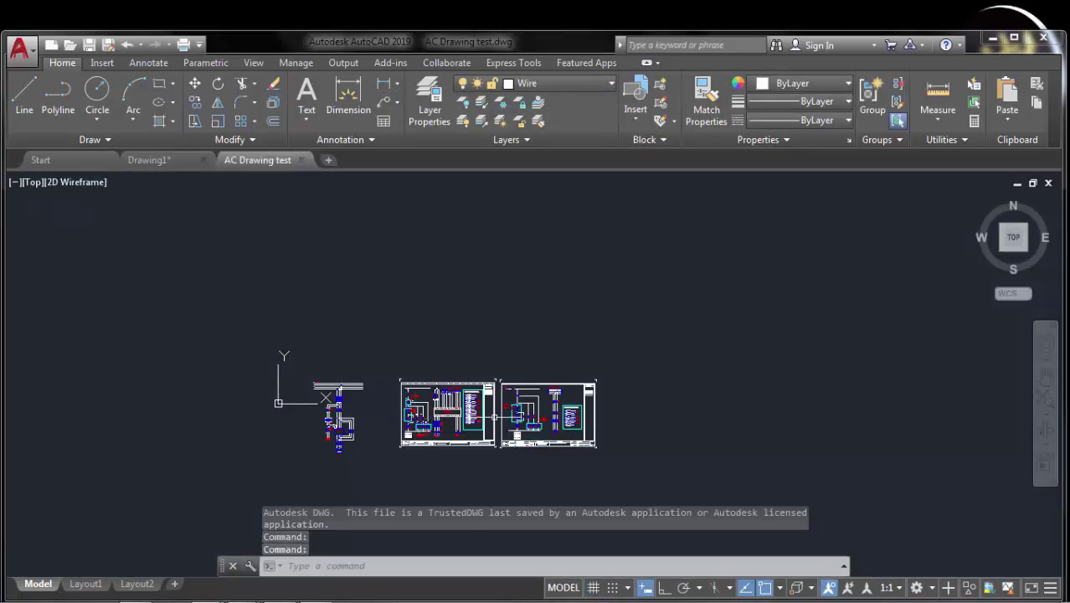
Step: Zoom to the drawing's extents and save AC Drawing test.dwg twice
{"action": "middle_click", "coordinate": [507, 414]}
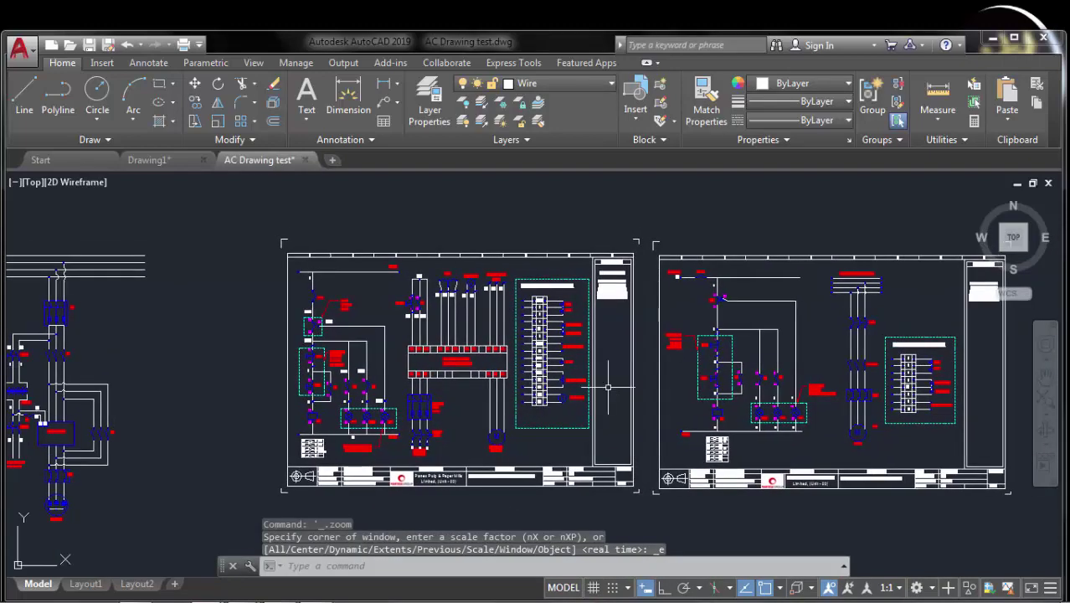
{"action": "scroll", "coordinate": [608, 386], "scroll_direction": "down", "scroll_amount": 3}
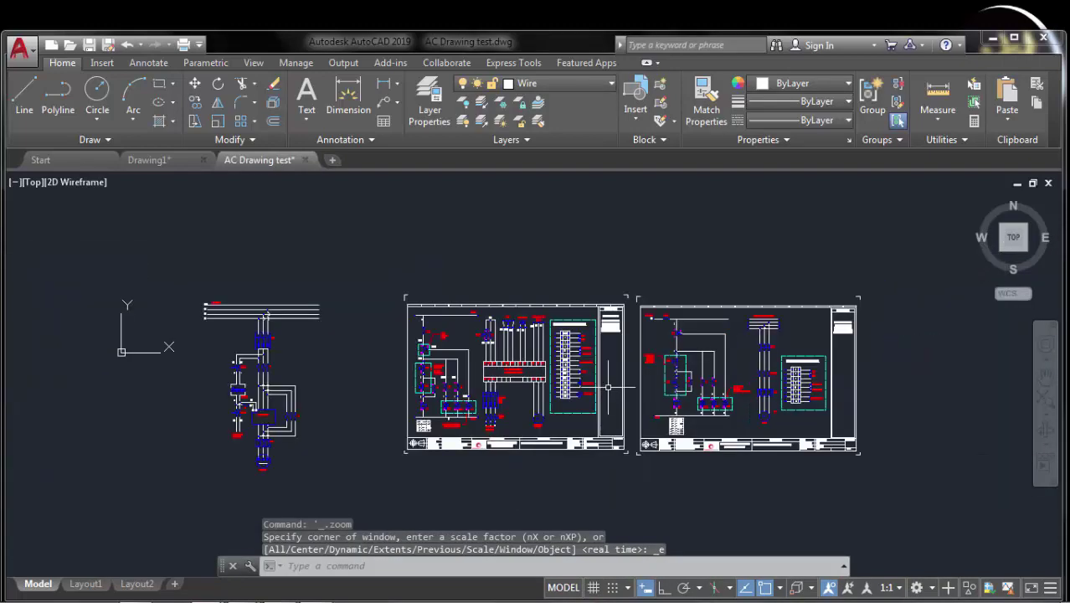
{"action": "left_click", "coordinate": [19, 49]}
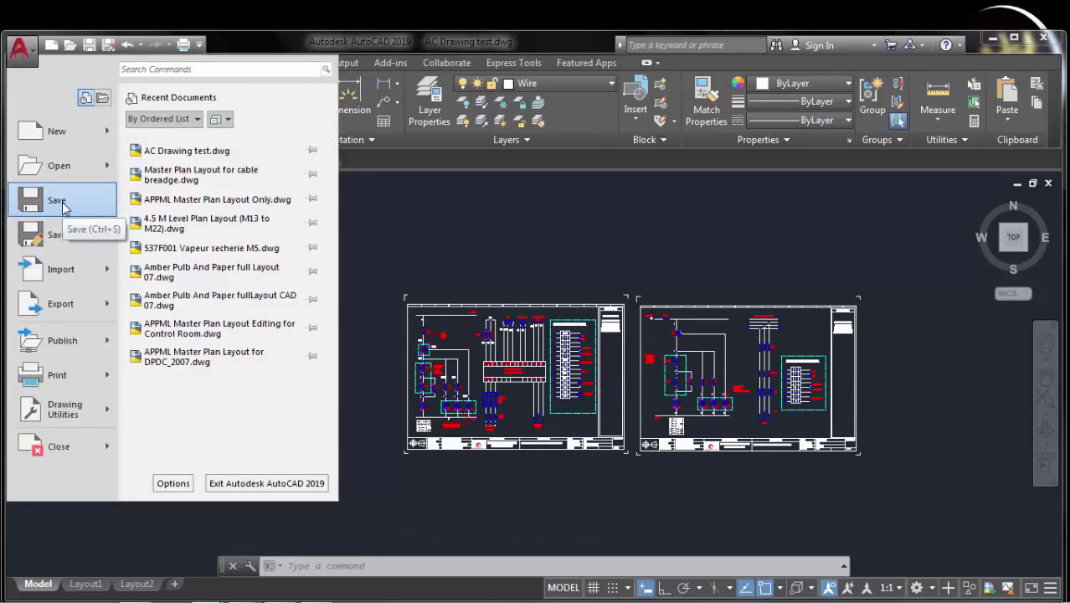
{"action": "left_click", "coordinate": [62, 204]}
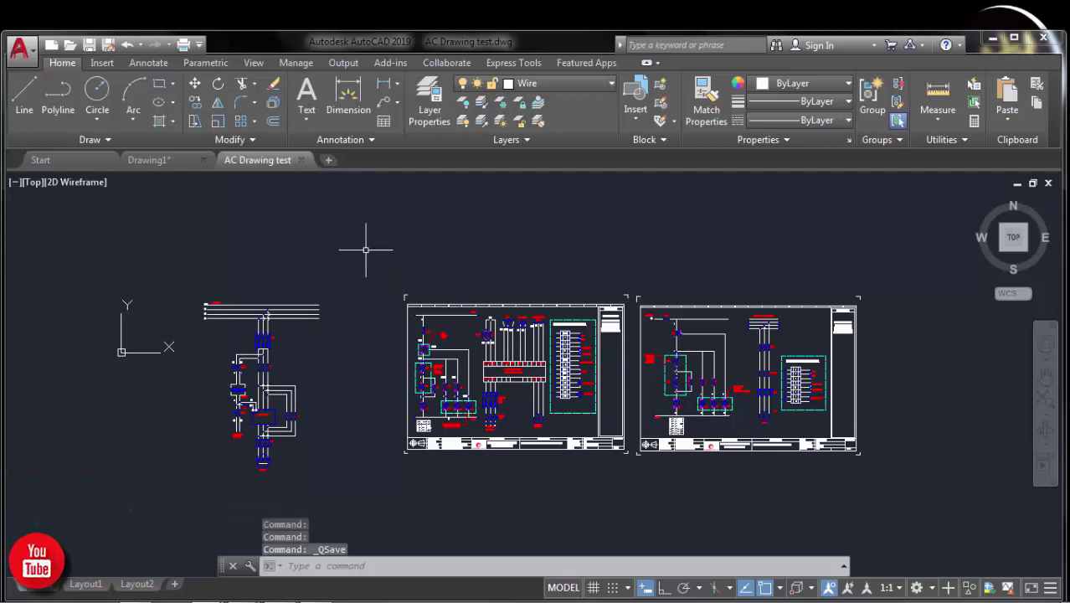
{"action": "left_click", "coordinate": [16, 46]}
{"action": "left_click", "coordinate": [44, 194]}
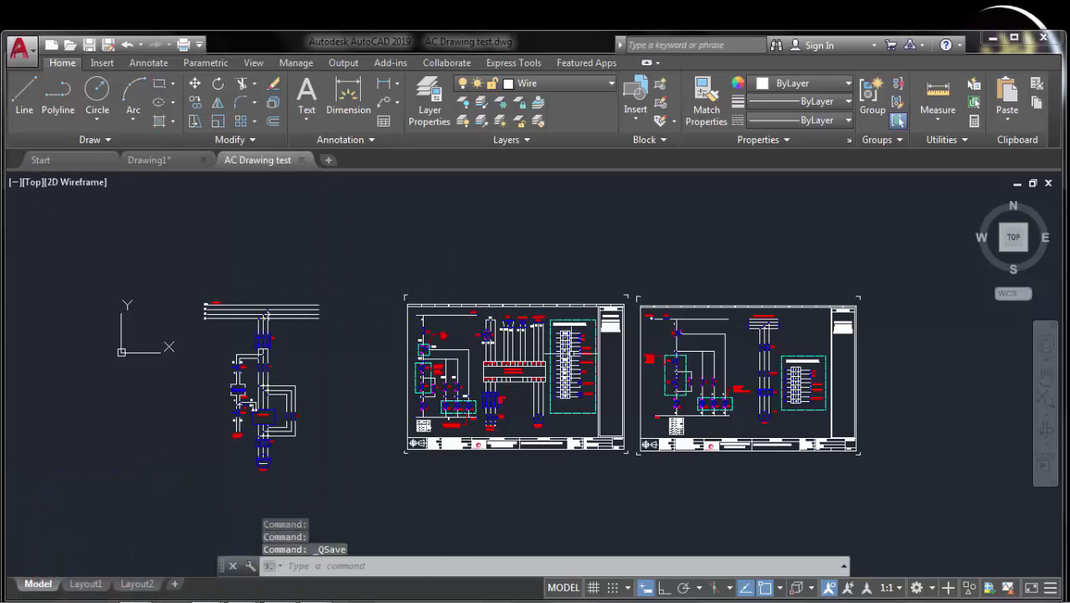
Step: Zoom in on the schematic sheets and bring up the application menu's Save As choices
{"action": "scroll", "coordinate": [578, 368], "scroll_direction": "up", "scroll_amount": 2}
{"action": "middle_click_drag", "start_coordinate": [621, 377], "coordinate": [597, 366]}
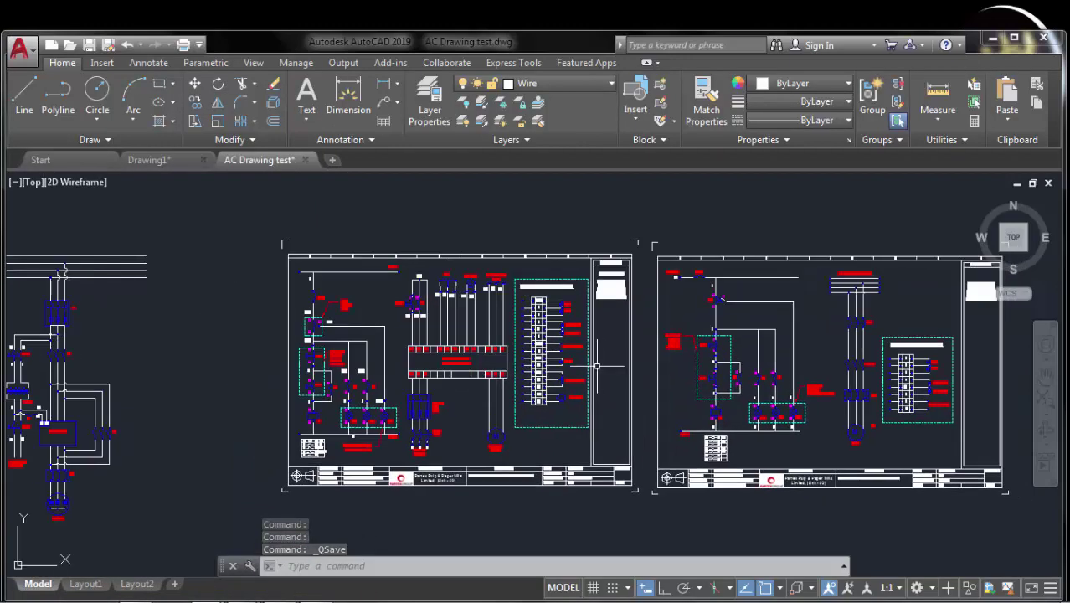
{"action": "scroll", "coordinate": [528, 350], "scroll_direction": "down", "scroll_amount": 2}
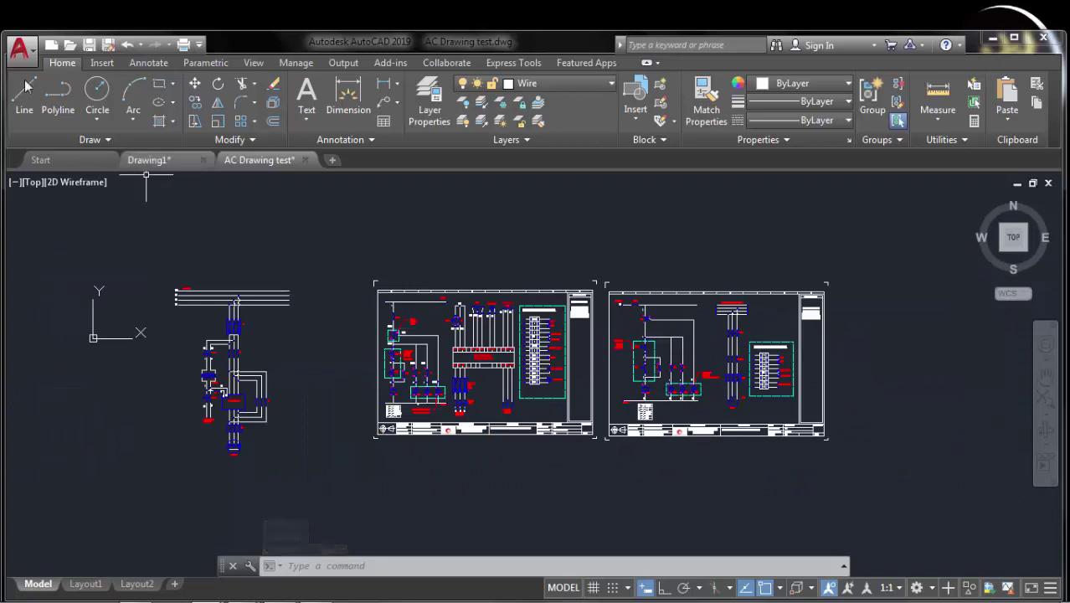
{"action": "left_click", "coordinate": [20, 50]}
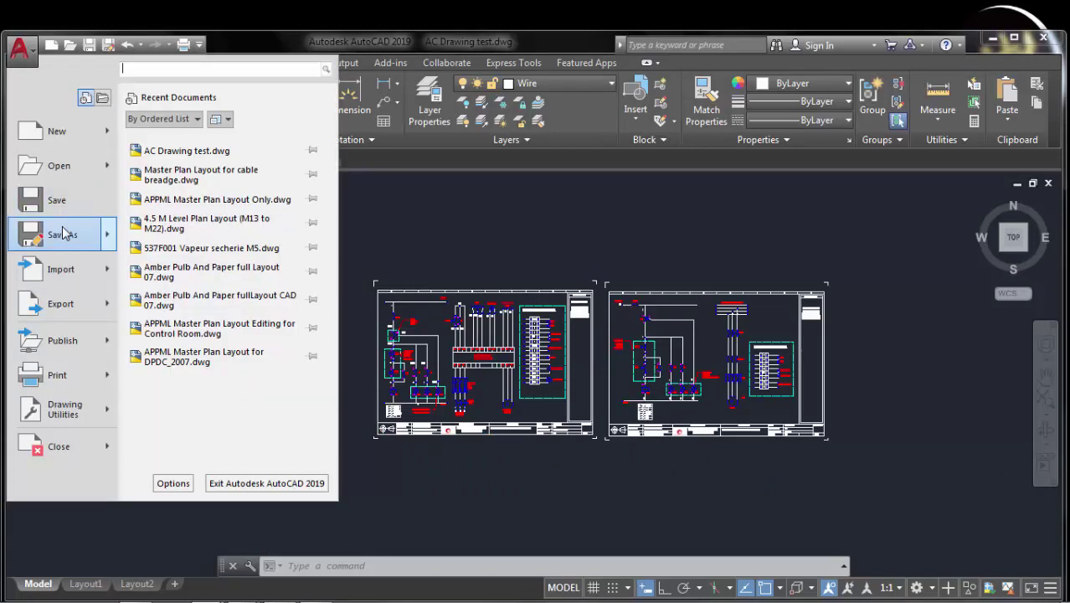
{"action": "mouse_move", "coordinate": [60, 234]}
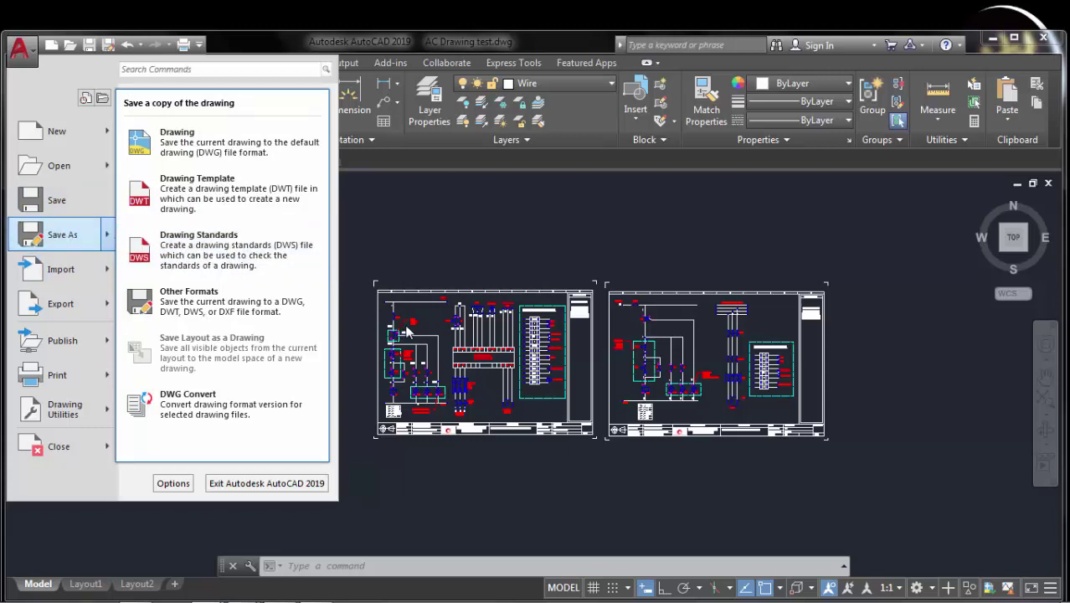
Step: Save a copy named AC Drawing test 1 as AutoCAD 2010/LT2010 Drawing (*.dwg)
{"action": "left_click", "coordinate": [456, 256]}
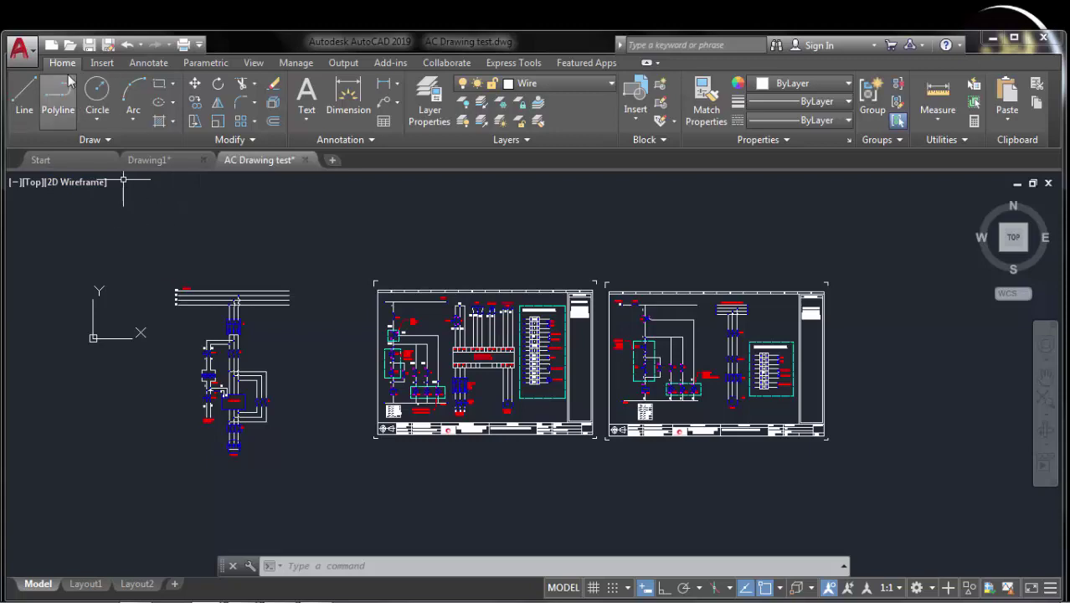
{"action": "left_click", "coordinate": [18, 48]}
{"action": "left_click", "coordinate": [62, 239]}
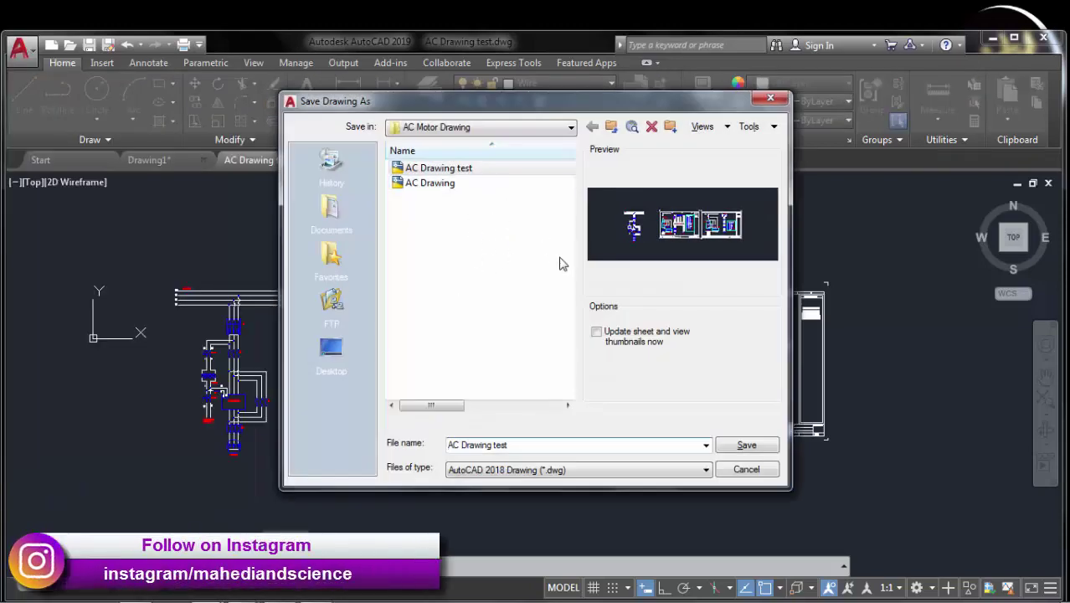
{"action": "left_click", "coordinate": [518, 445]}
{"action": "type", "text": "1"}
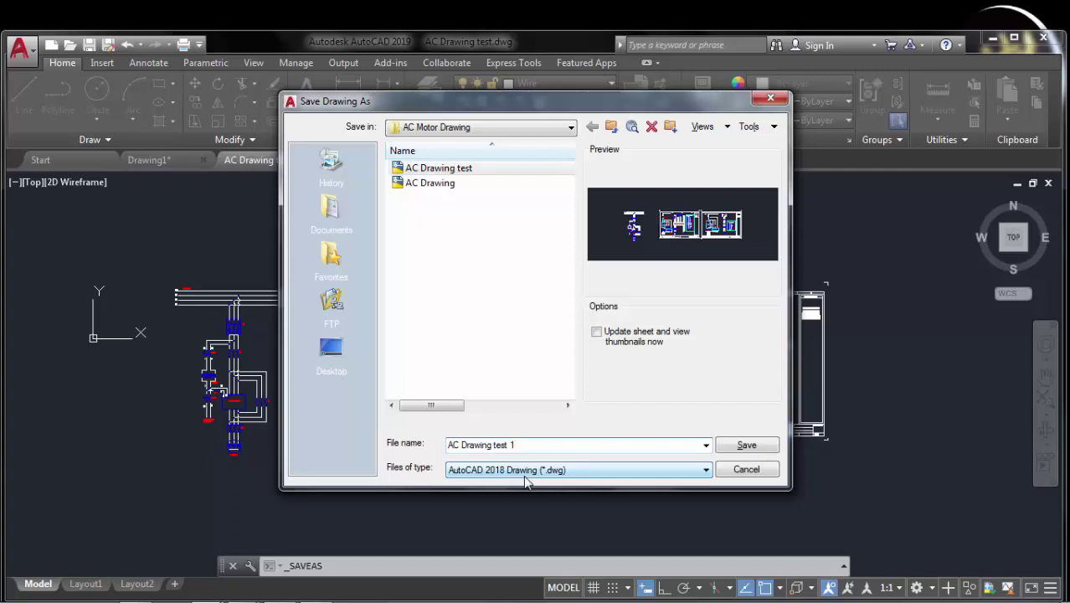
{"action": "left_click", "coordinate": [707, 471]}
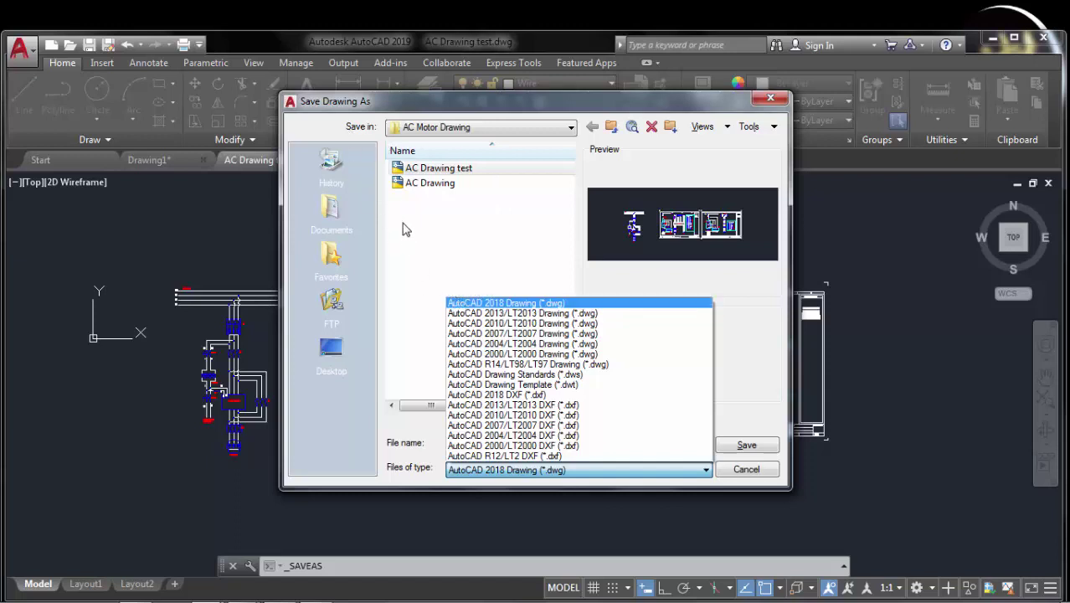
{"action": "left_click", "coordinate": [506, 305]}
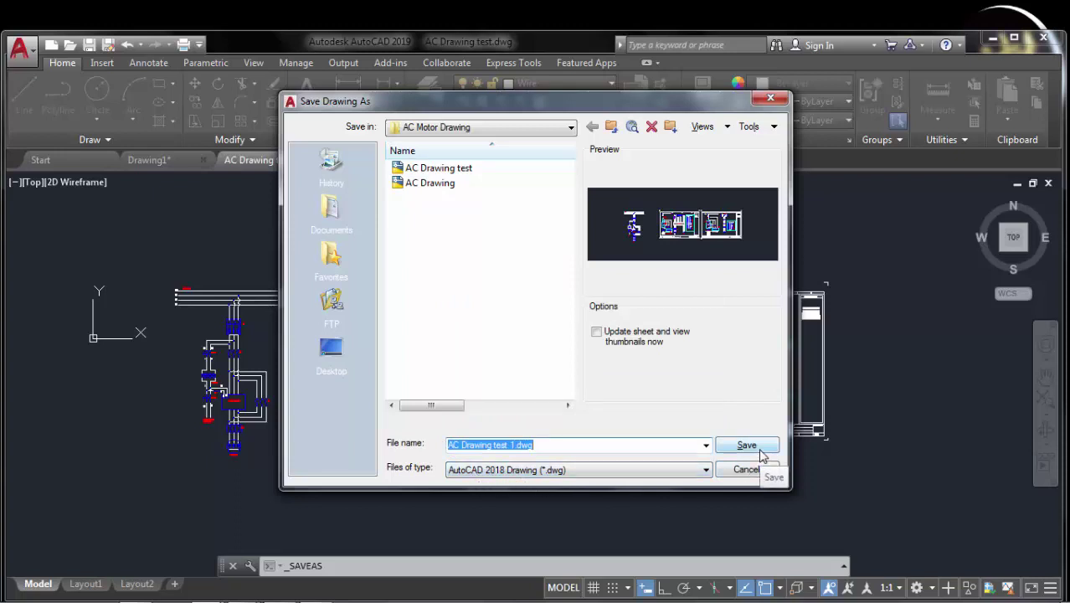
{"action": "left_click", "coordinate": [642, 476]}
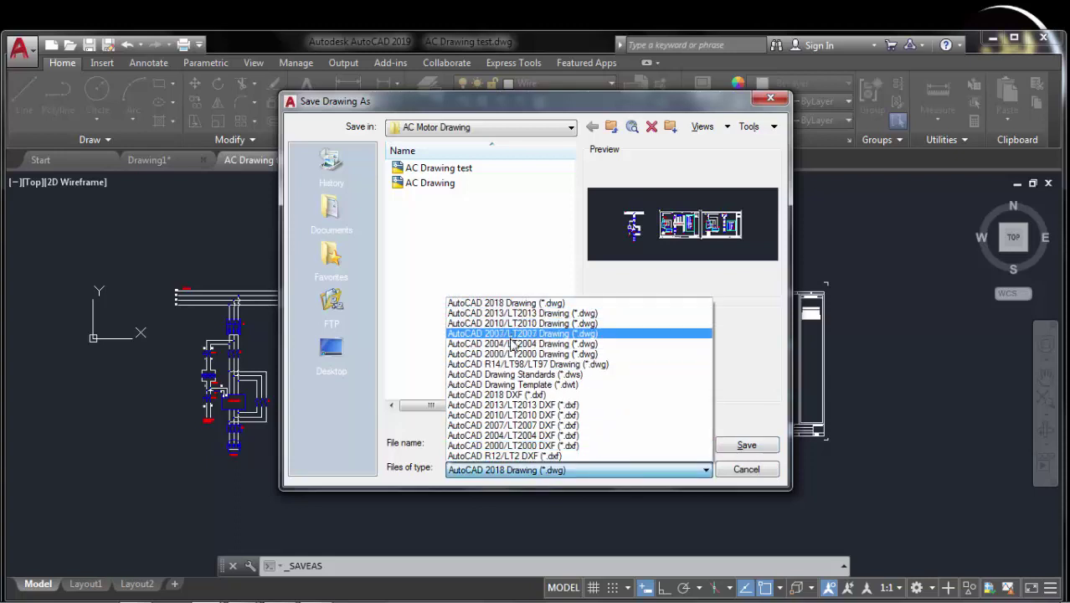
{"action": "left_click", "coordinate": [752, 310]}
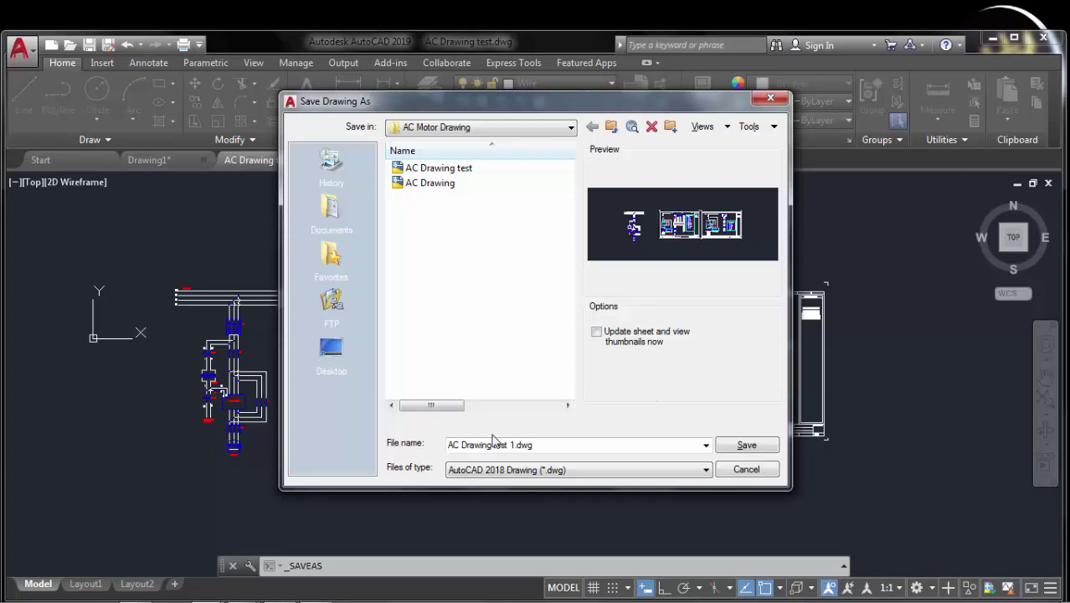
{"action": "left_click", "coordinate": [628, 475]}
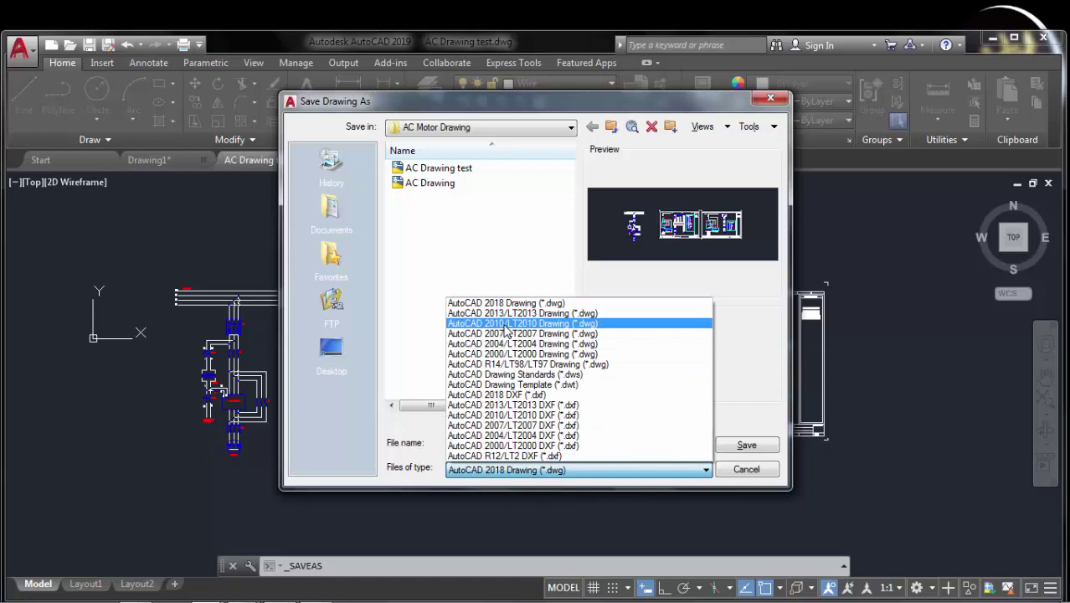
{"action": "left_click", "coordinate": [502, 325]}
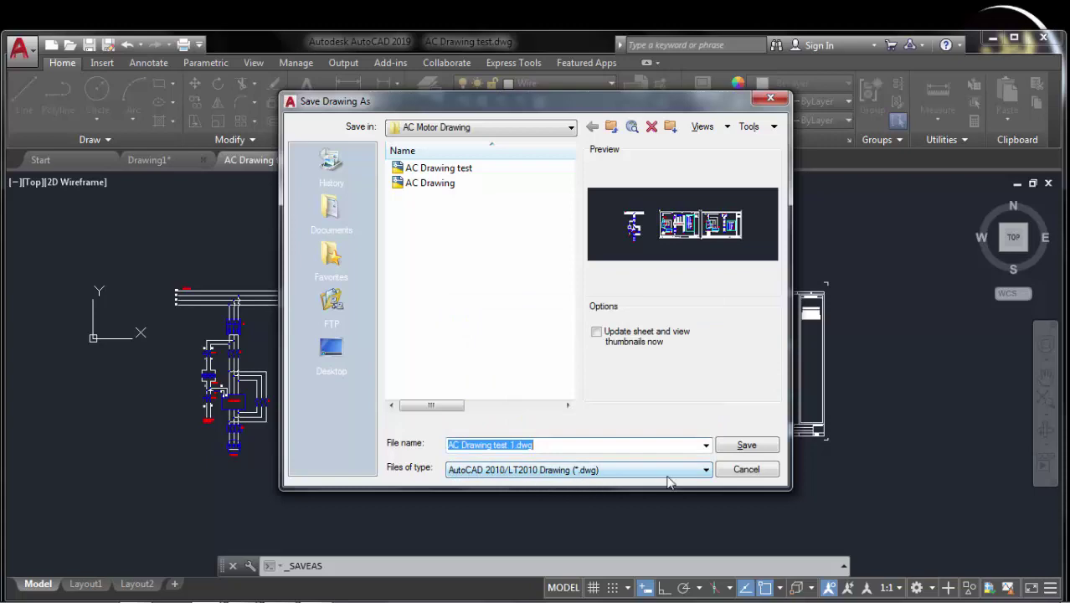
{"action": "left_click", "coordinate": [750, 444]}
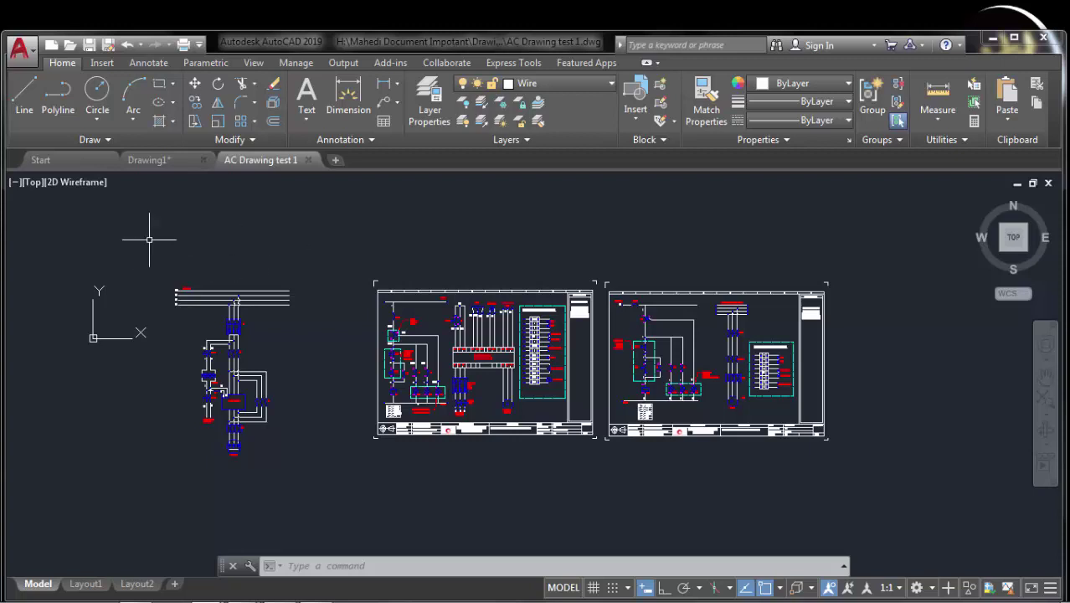
Step: Open the application menu to view Recent Documents, led by AC Drawing test 1.dwg
{"action": "left_click", "coordinate": [12, 54]}
{"action": "mouse_move", "coordinate": [60, 269]}
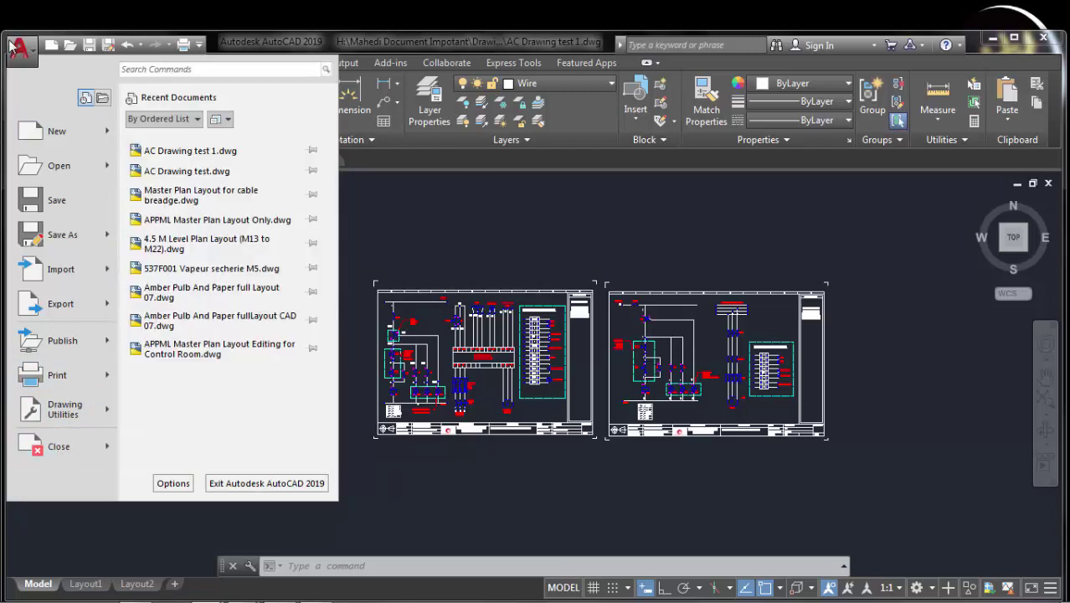
Step: Close the application menu and return to Drawing1's topic list, nudging the view slightly
{"action": "key", "text": "Escape"}
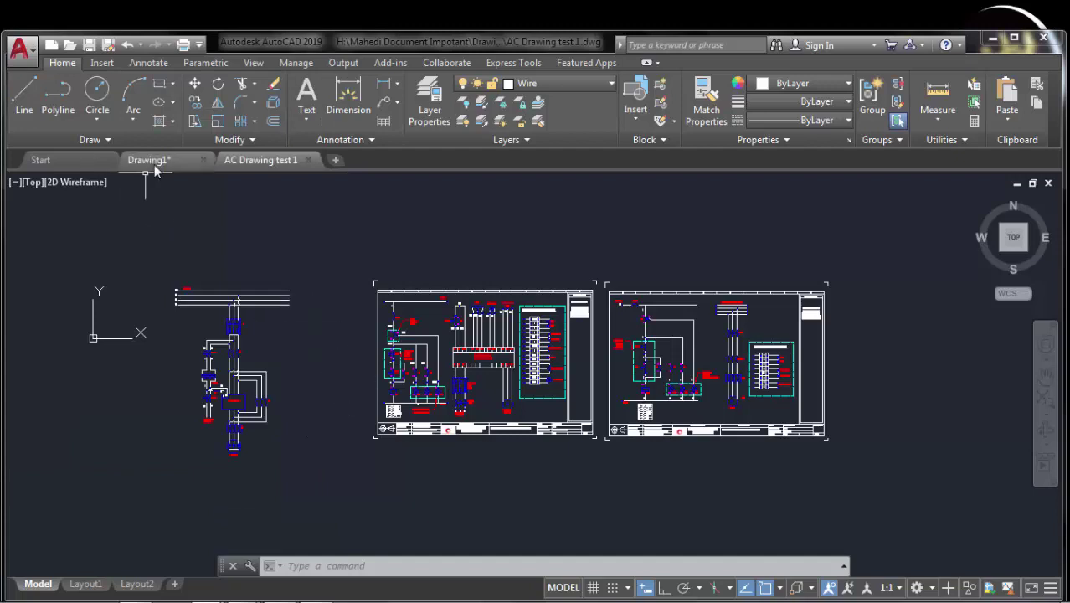
{"action": "left_click", "coordinate": [157, 163]}
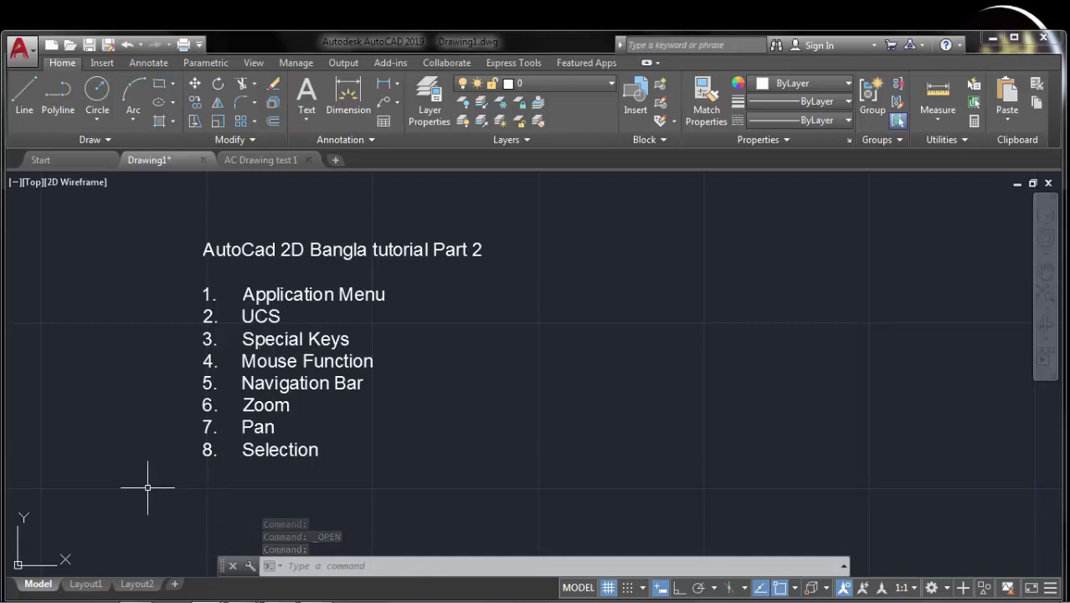
{"action": "mouse_move", "coordinate": [452, 373]}
{"action": "middle_mouse_down"}
{"action": "mouse_move", "coordinate": [351, 365]}
{"action": "mouse_move", "coordinate": [462, 362]}
{"action": "middle_mouse_up"}
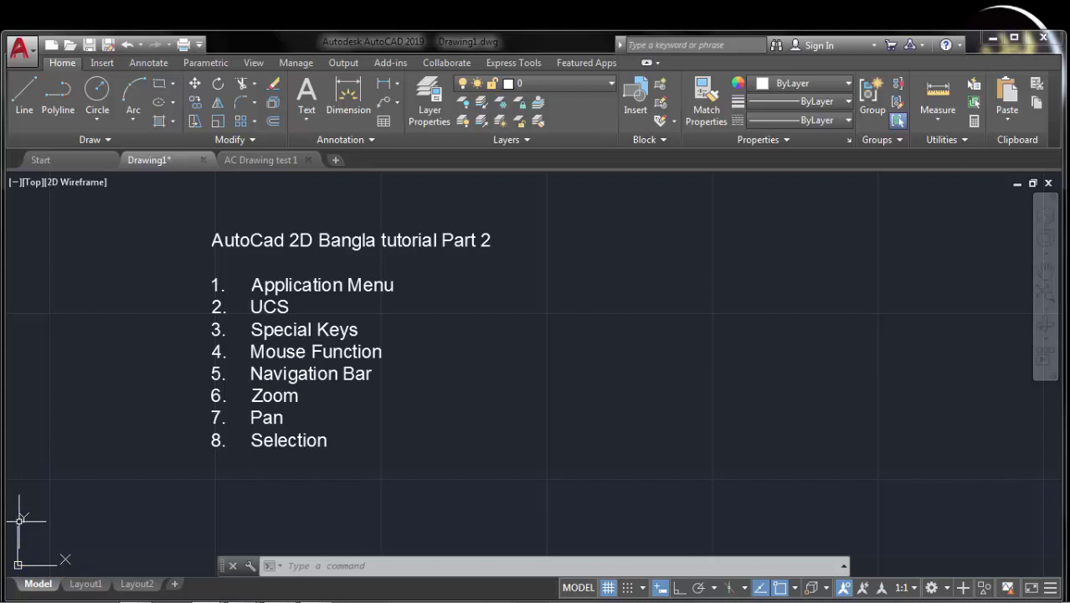
Step: Zoom in on the numbered topic list, then back out a little
{"action": "scroll", "coordinate": [17, 565], "scroll_direction": "up", "scroll_amount": 2}
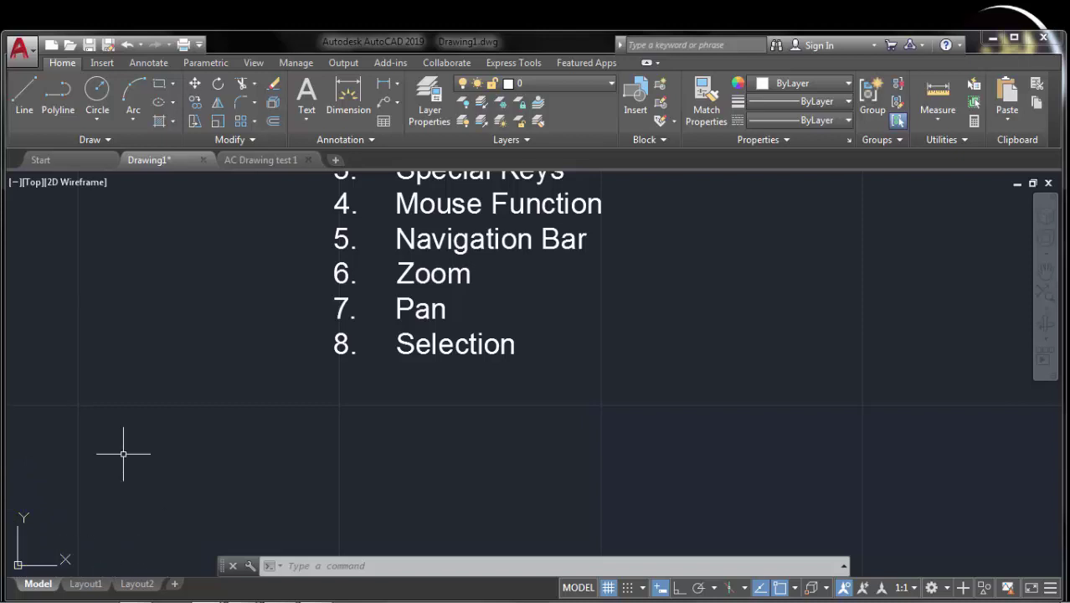
{"action": "scroll", "coordinate": [243, 295], "scroll_direction": "down", "scroll_amount": 2}
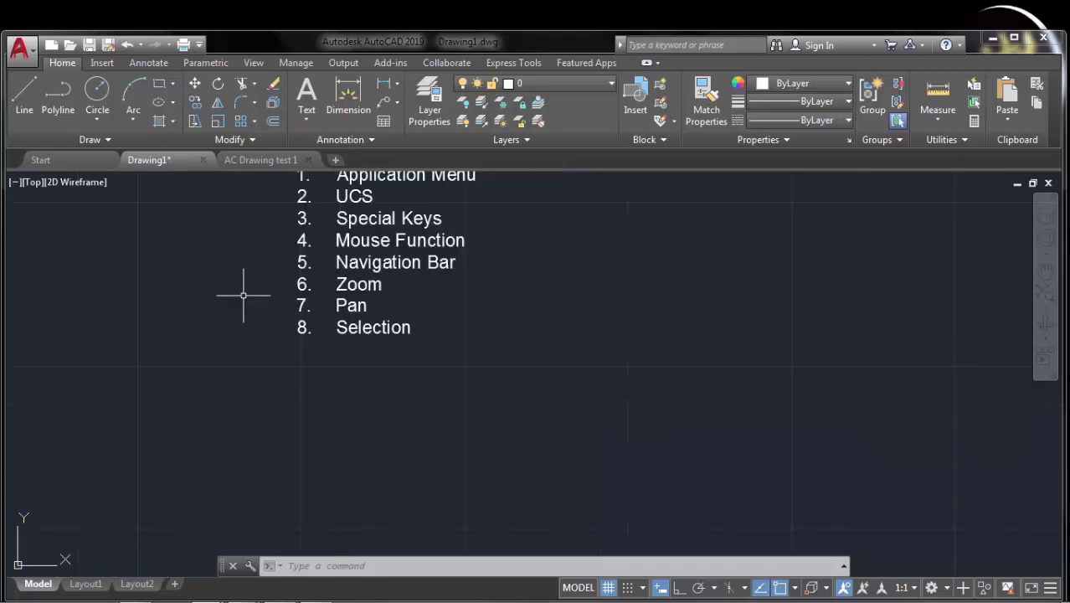
{"action": "left_click", "coordinate": [23, 96]}
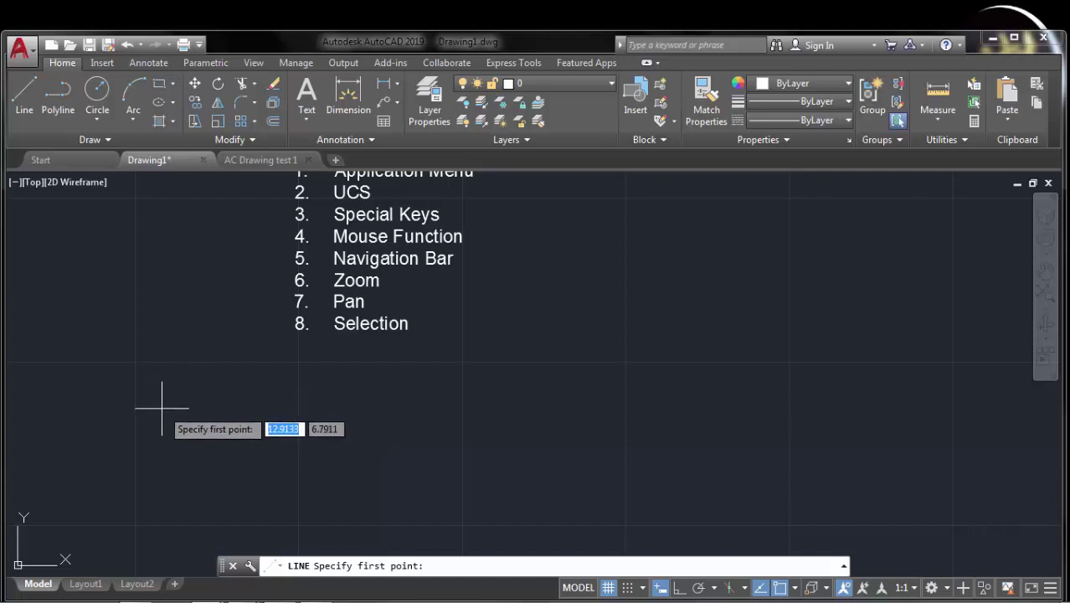
{"action": "key", "text": "Escape"}
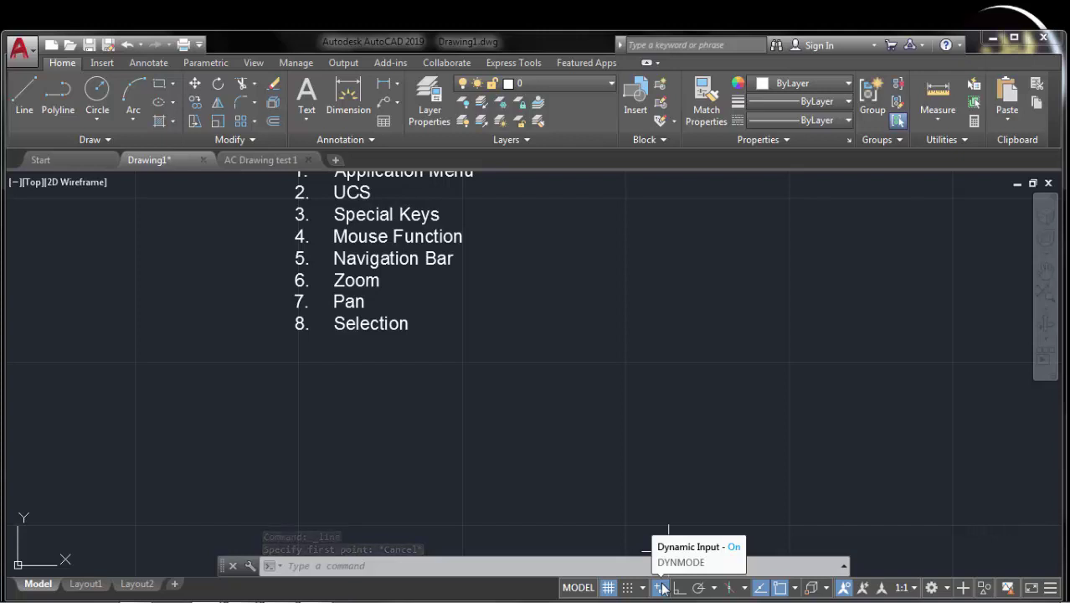
Step: Draw three connected line segments below the topic list, toggling Dynamic Input off and on
{"action": "left_click", "coordinate": [661, 589]}
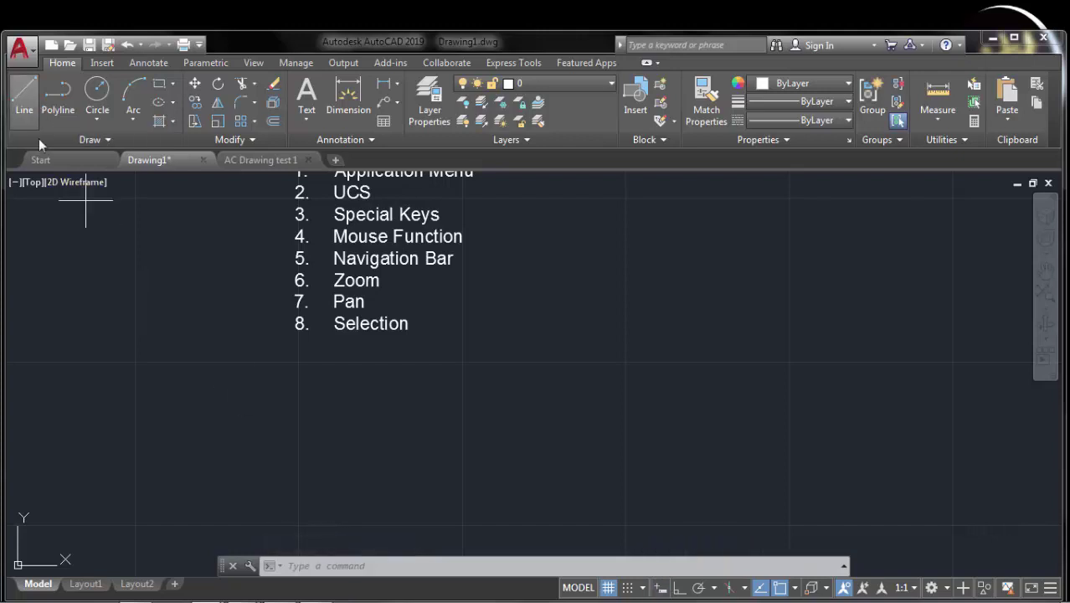
{"action": "left_click", "coordinate": [25, 94]}
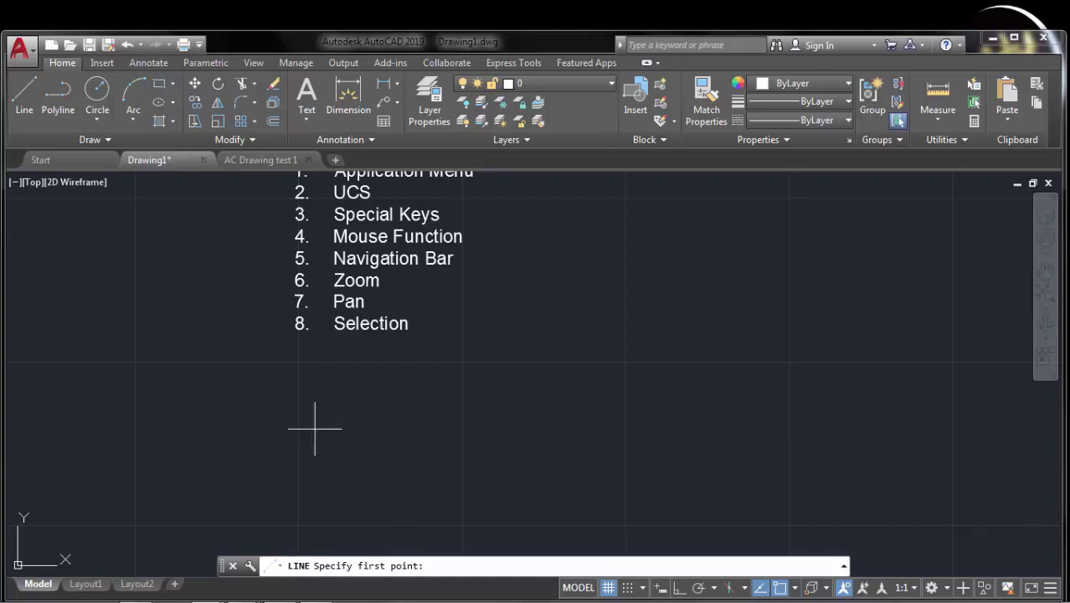
{"action": "left_click", "coordinate": [659, 588]}
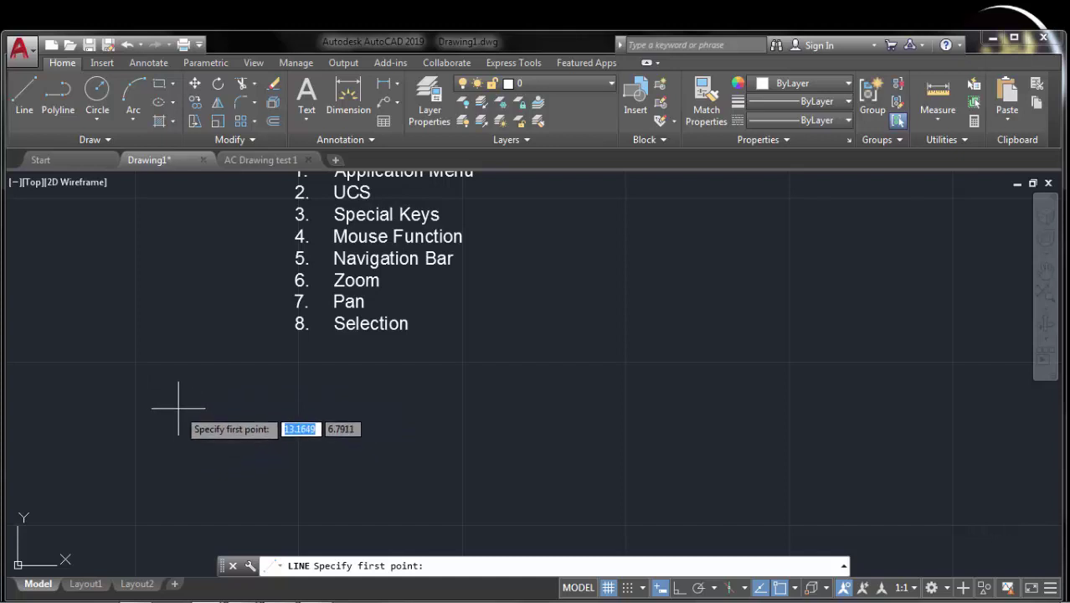
{"action": "left_click", "coordinate": [168, 338]}
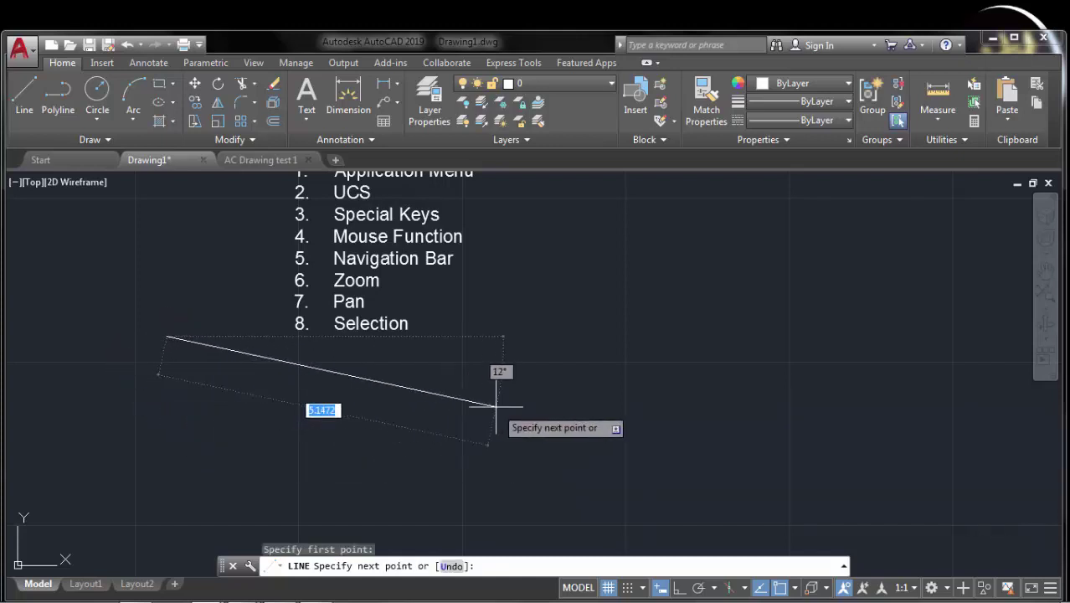
{"action": "left_click", "coordinate": [496, 407]}
{"action": "left_click", "coordinate": [343, 519]}
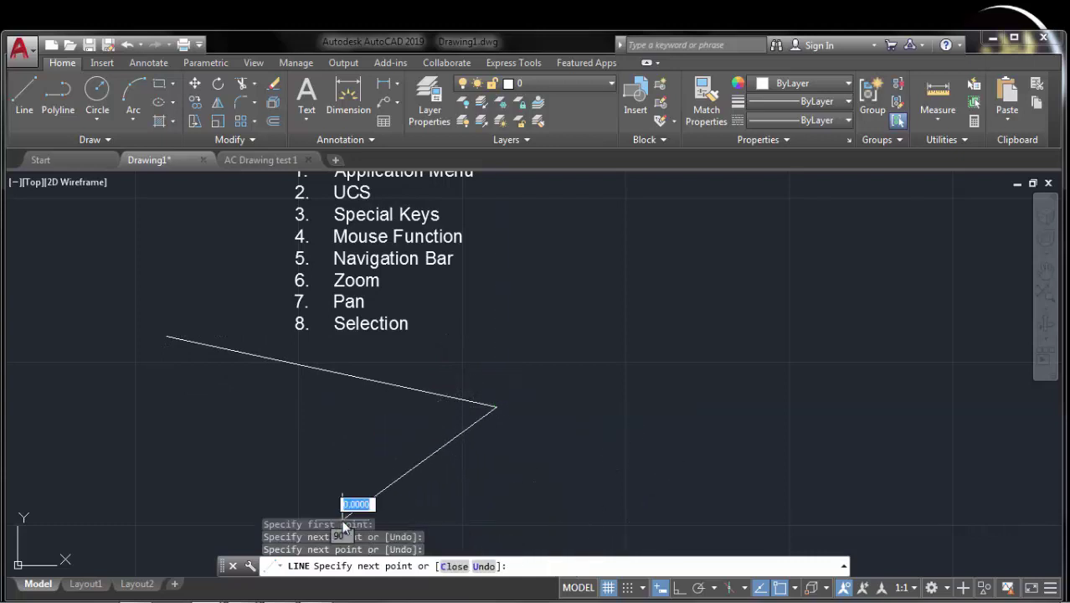
{"action": "left_click", "coordinate": [123, 433]}
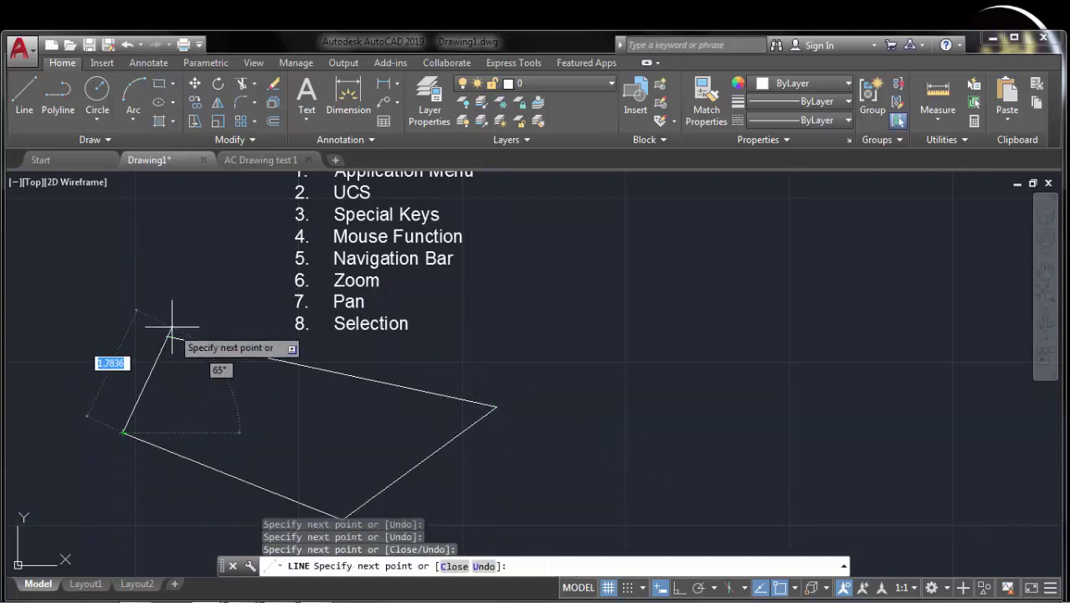
{"action": "key", "text": "Escape"}
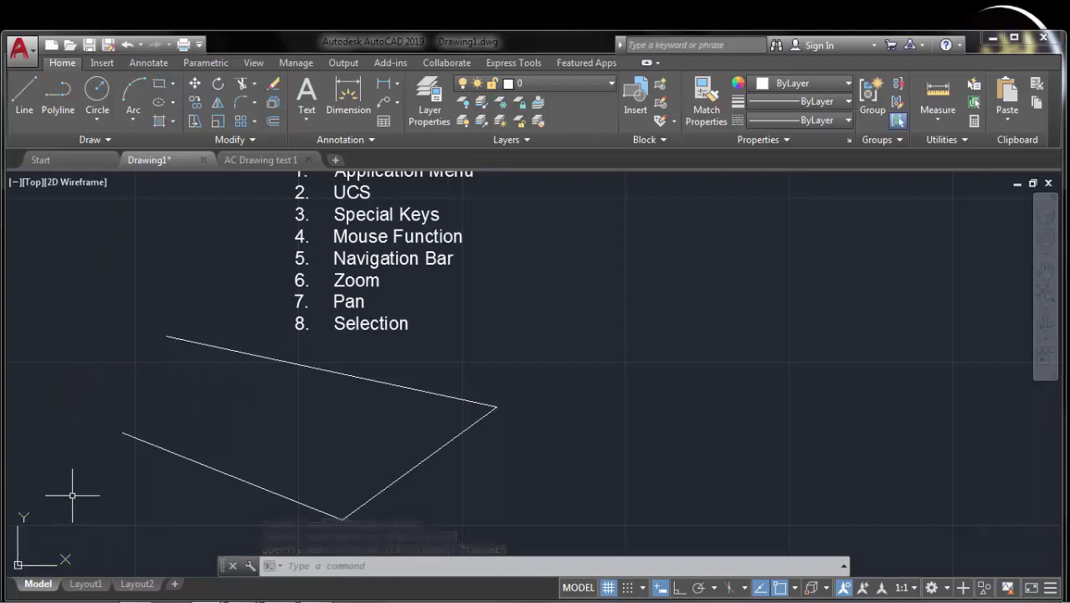
{"action": "left_click", "coordinate": [25, 94]}
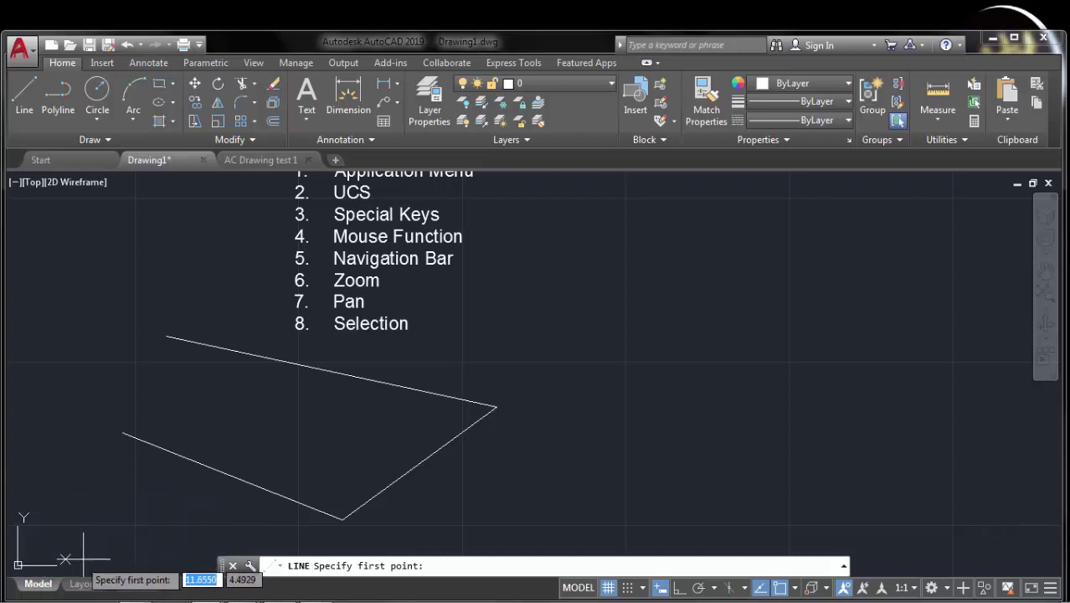
{"action": "mouse_move", "coordinate": [42, 545]}
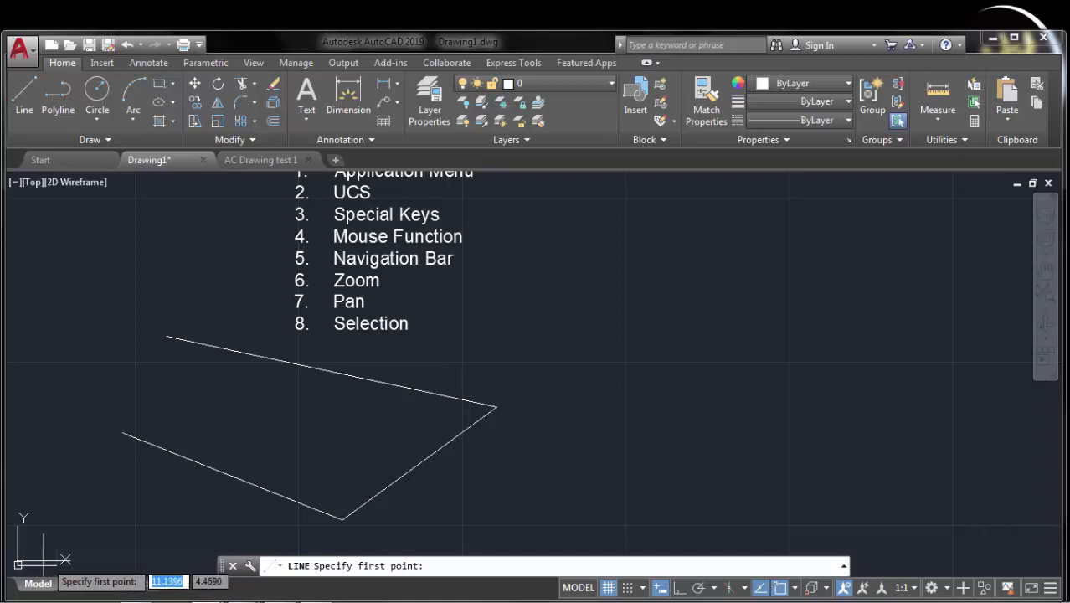
Step: With Line active, zoom out until the UCS origin shows beside the earlier lines
{"action": "scroll", "coordinate": [33, 536], "scroll_direction": "down", "scroll_amount": 2}
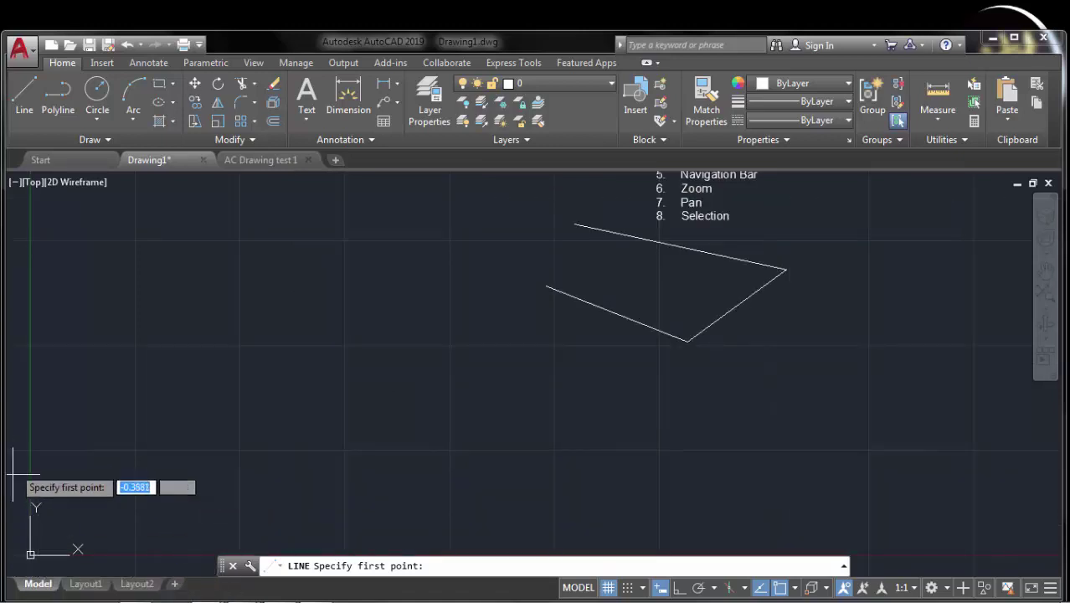
{"action": "scroll", "coordinate": [81, 509], "scroll_direction": "up", "scroll_amount": 5}
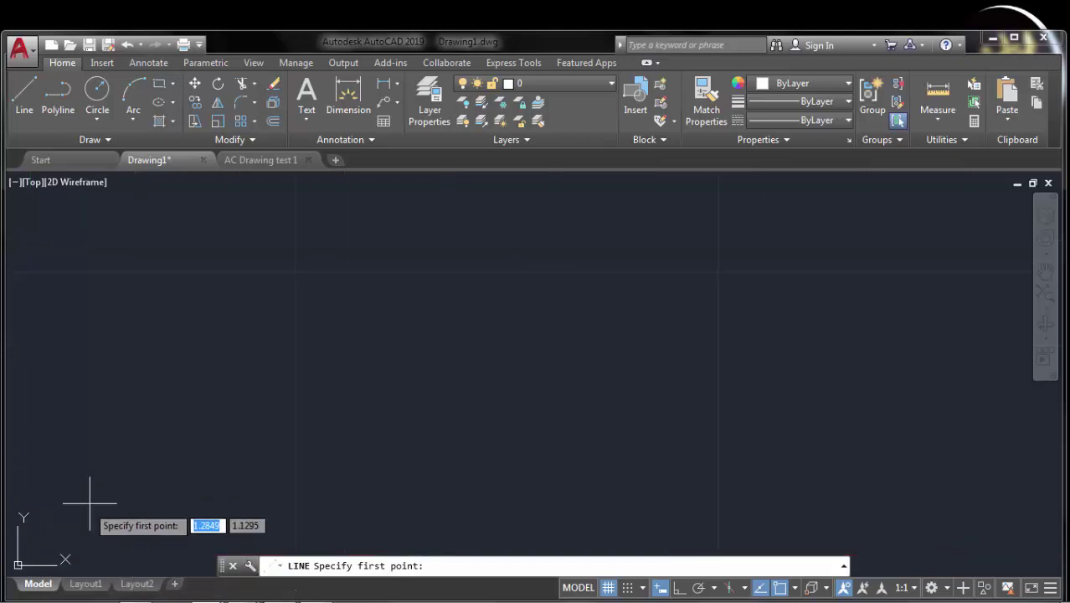
{"action": "scroll", "coordinate": [113, 497], "scroll_direction": "down", "scroll_amount": 2}
{"action": "scroll", "coordinate": [50, 506], "scroll_direction": "down", "scroll_amount": 3}
{"action": "type", "text": "12"}
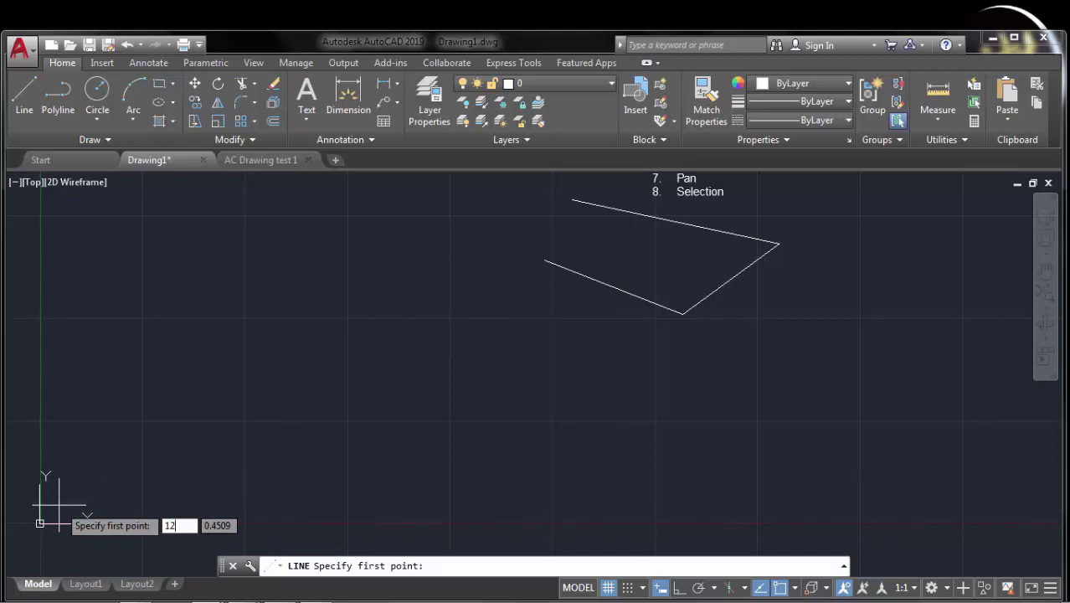
Step: Draw a horizontal line from 12,12 to a point straight to its right
{"action": "key", "text": "Tab"}
{"action": "type", "text": "12"}
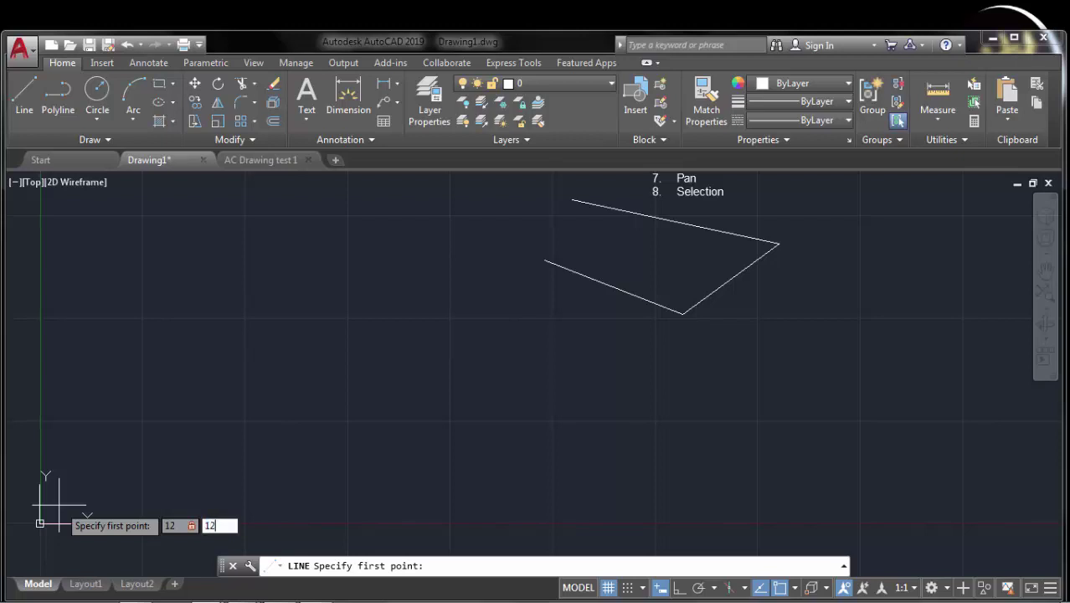
{"action": "key", "text": "Return"}
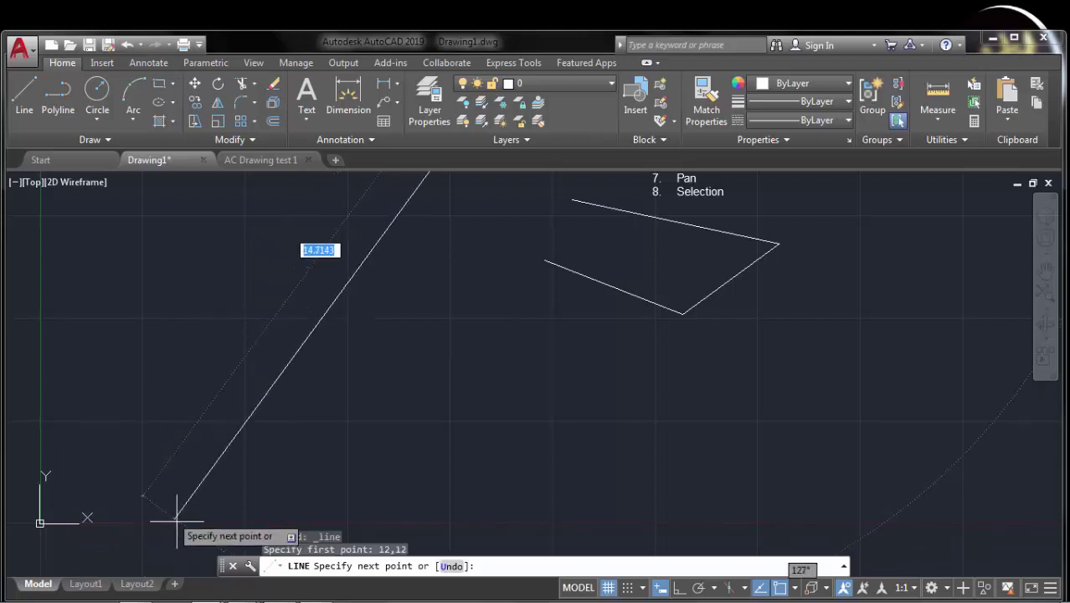
{"action": "scroll", "coordinate": [366, 411], "scroll_direction": "down", "scroll_amount": 4}
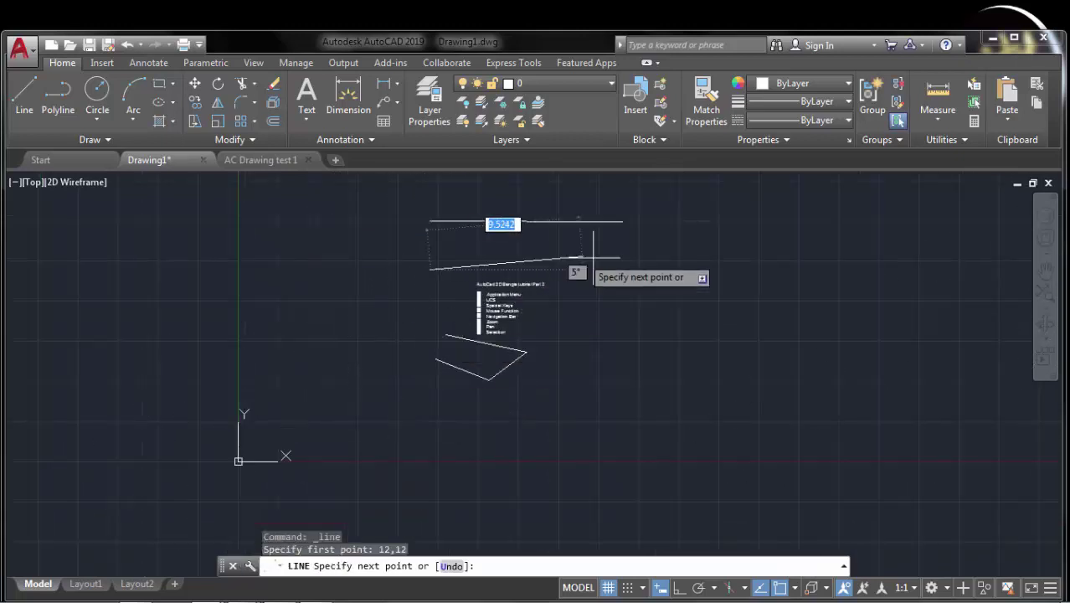
{"action": "left_click", "coordinate": [624, 269]}
{"action": "key", "text": "Return"}
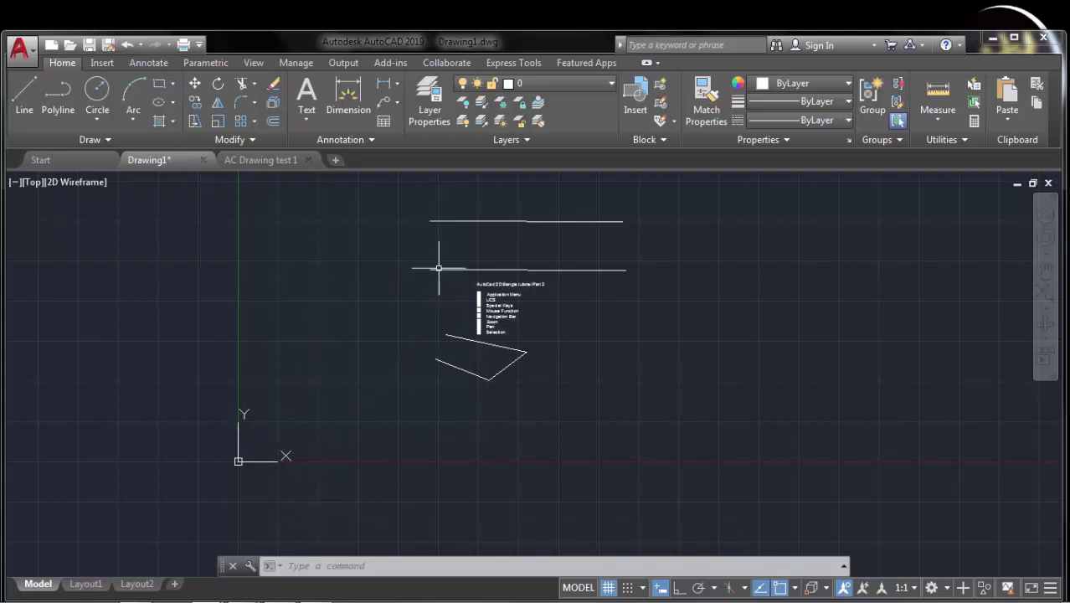
{"action": "scroll", "coordinate": [252, 445], "scroll_direction": "up", "scroll_amount": 4}
{"action": "mouse_move", "coordinate": [303, 430]}
{"action": "middle_mouse_down"}
{"action": "mouse_move", "coordinate": [204, 418]}
{"action": "mouse_move", "coordinate": [136, 492]}
{"action": "middle_mouse_up"}
{"action": "scroll", "coordinate": [209, 437], "scroll_direction": "down", "scroll_amount": 2}
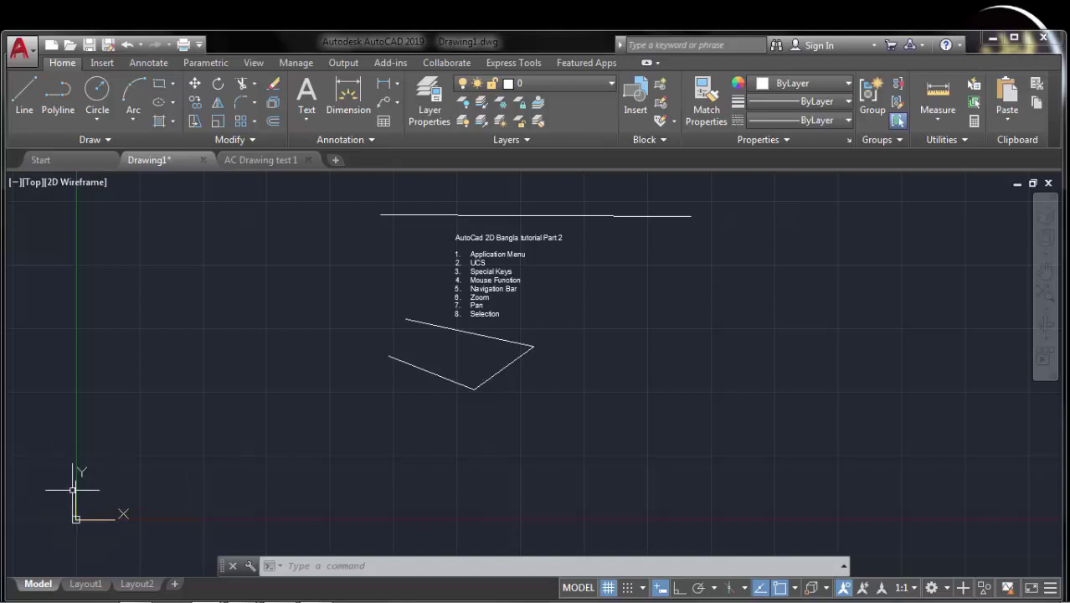
Step: Pan and zoom out to frame both horizontal lines, the eight-topic list and three-segment outline
{"action": "middle_click_drag", "start_coordinate": [171, 434], "coordinate": [132, 460]}
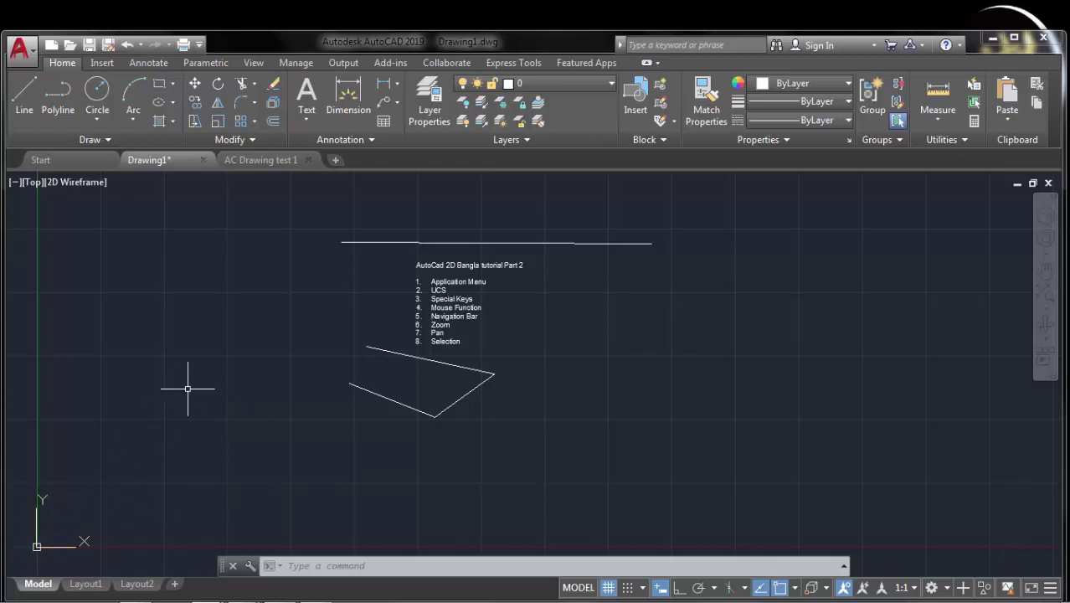
{"action": "middle_click_drag", "start_coordinate": [188, 387], "coordinate": [196, 388]}
{"action": "scroll", "coordinate": [353, 388], "scroll_direction": "down", "scroll_amount": 3}
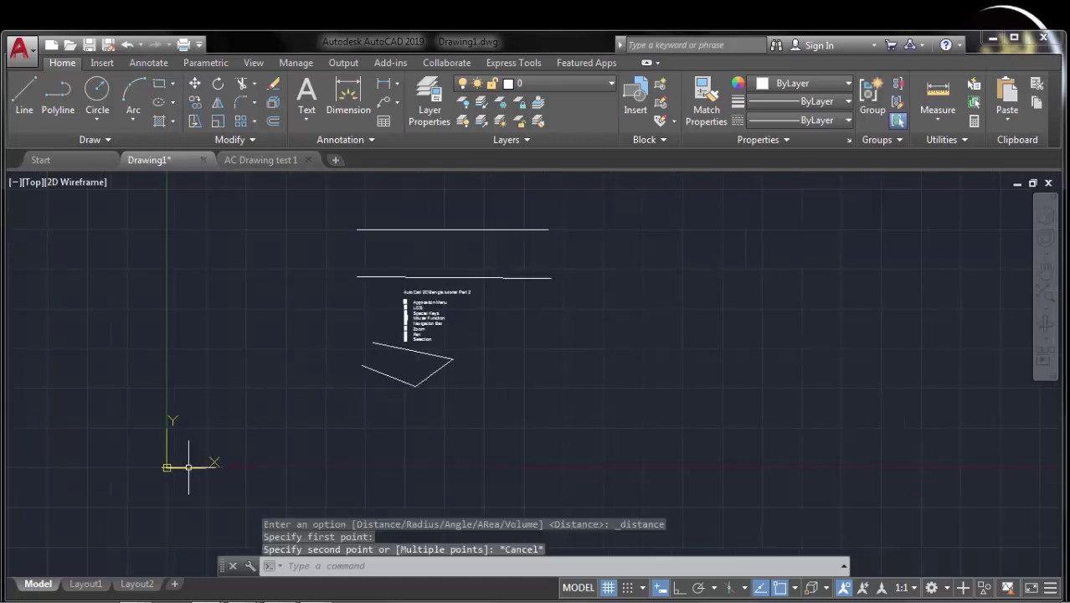
{"action": "middle_click_drag", "start_coordinate": [338, 319], "coordinate": [311, 331]}
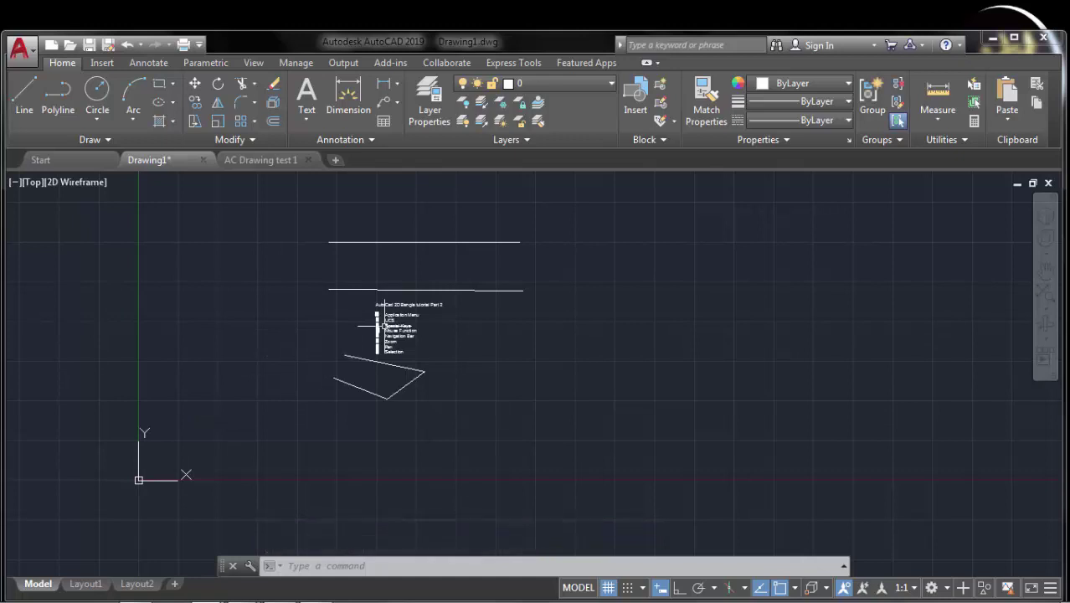
Step: Start a Measure distance from the lower horizontal line's left endpoint and pan to read it
{"action": "left_click", "coordinate": [938, 96]}
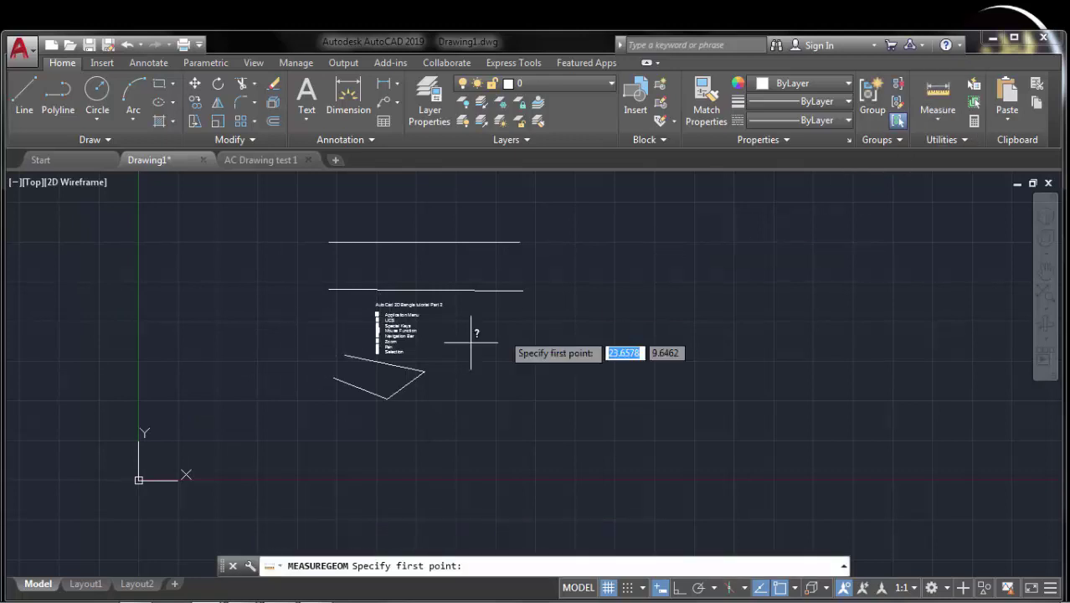
{"action": "left_click", "coordinate": [328, 290]}
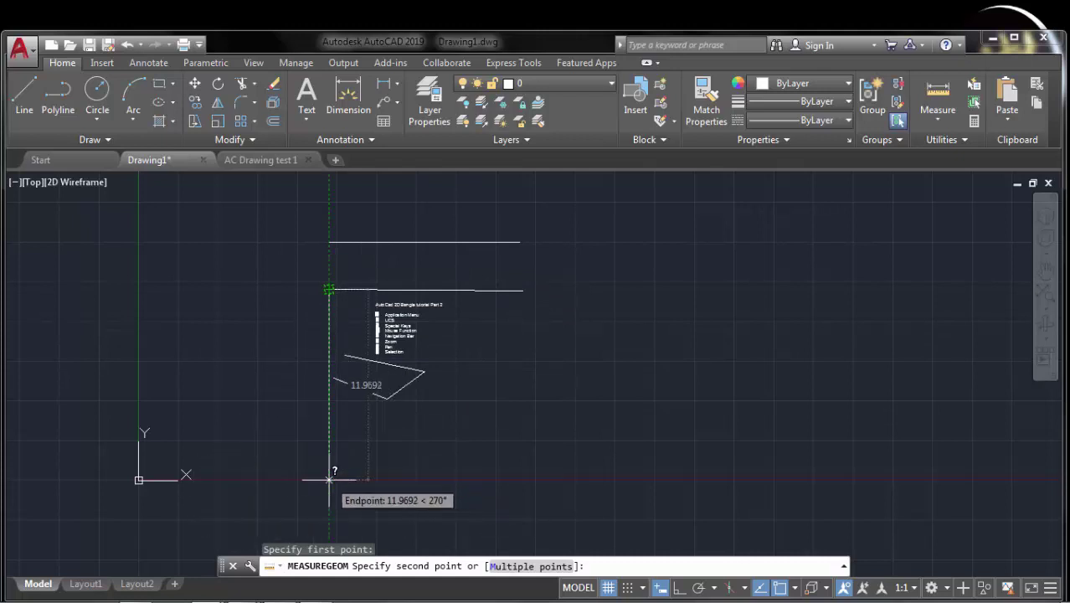
{"action": "scroll", "coordinate": [330, 479], "scroll_direction": "up", "scroll_amount": 2}
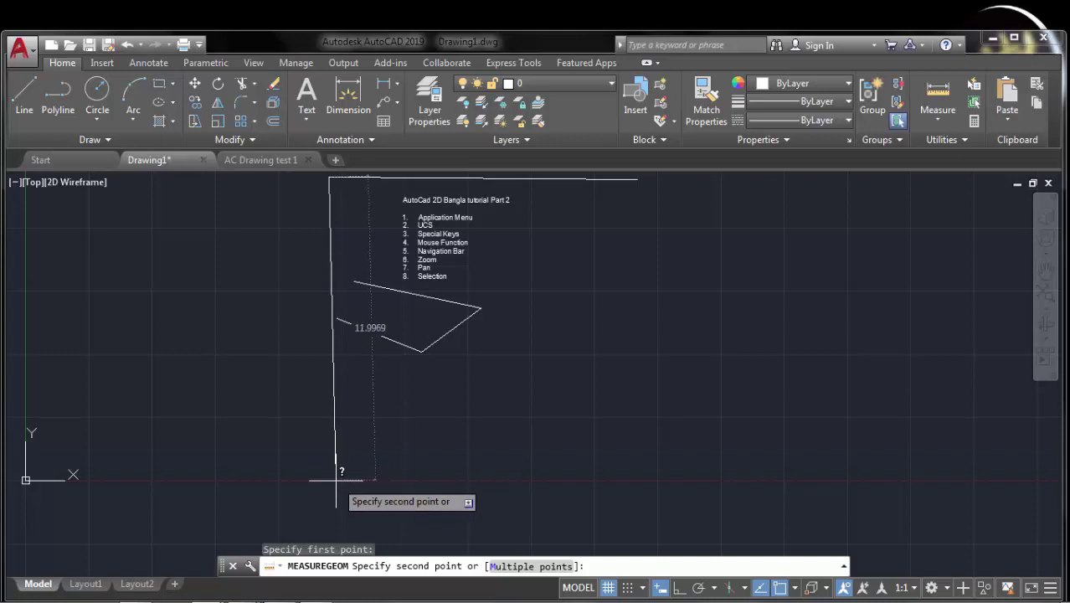
{"action": "middle_click_drag", "start_coordinate": [171, 318], "coordinate": [369, 429]}
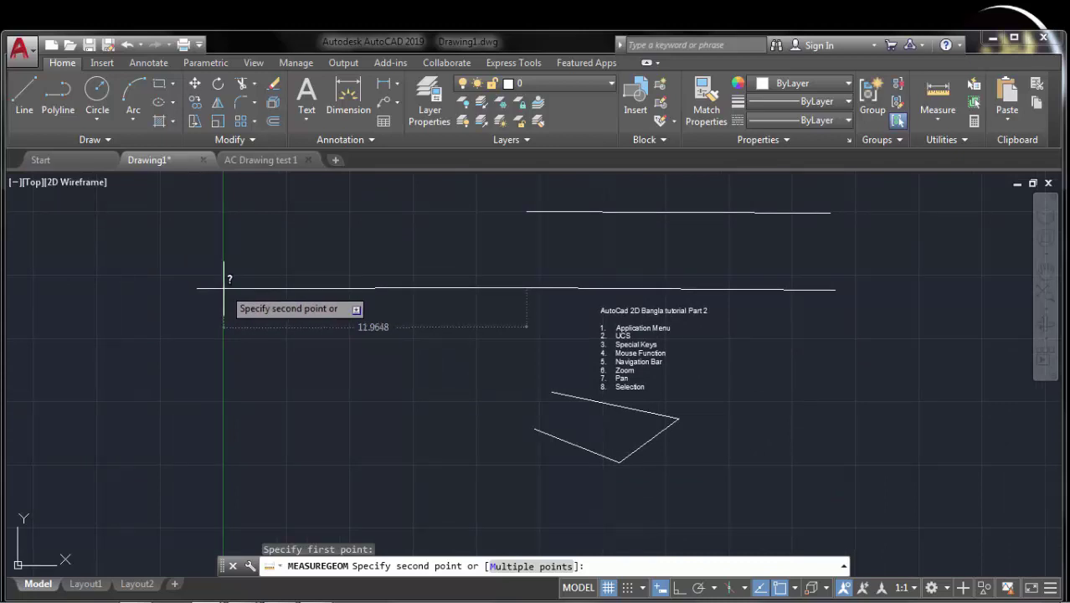
Step: Cancel the distance measurement and zoom in until the numbered tutorial list fills the view
{"action": "key", "text": "Escape"}
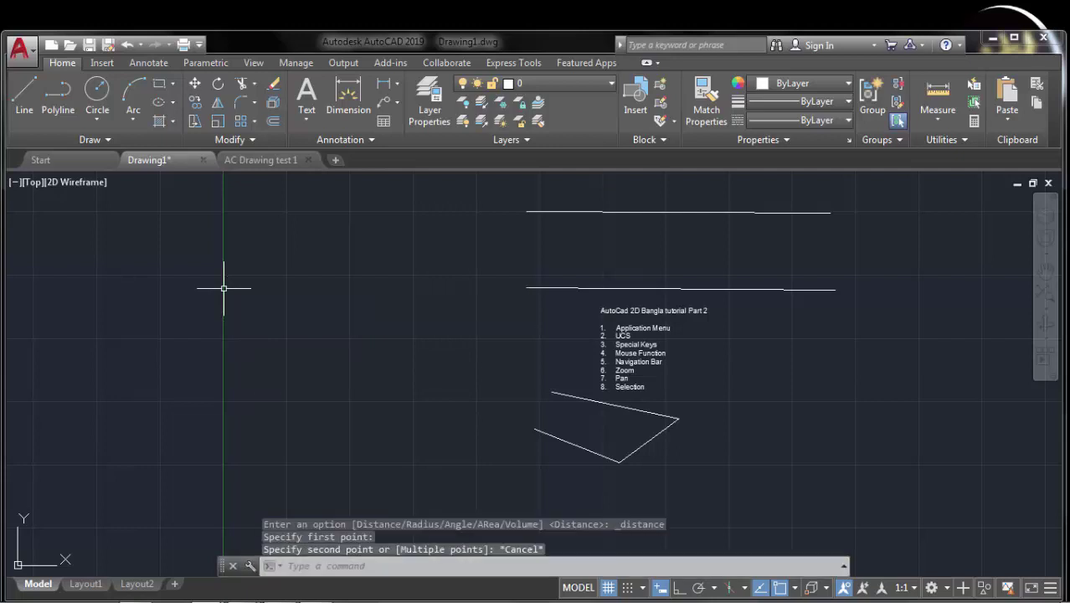
{"action": "scroll", "coordinate": [381, 362], "scroll_direction": "down", "scroll_amount": 4}
{"action": "scroll", "coordinate": [325, 344], "scroll_direction": "down", "scroll_amount": 1}
{"action": "scroll", "coordinate": [381, 363], "scroll_direction": "up", "scroll_amount": 1}
{"action": "scroll", "coordinate": [381, 362], "scroll_direction": "up", "scroll_amount": 4}
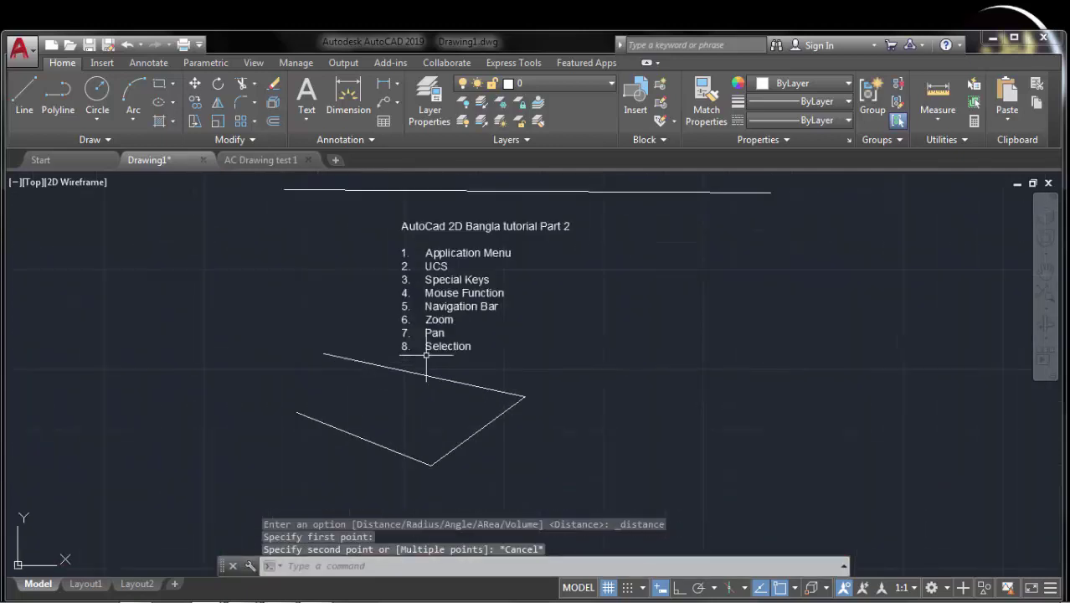
{"action": "scroll", "coordinate": [375, 351], "scroll_direction": "up", "scroll_amount": 1}
{"action": "middle_click_drag", "start_coordinate": [374, 351], "coordinate": [357, 351]}
{"action": "scroll", "coordinate": [397, 381], "scroll_direction": "up", "scroll_amount": 2}
{"action": "middle_click_drag", "start_coordinate": [397, 381], "coordinate": [390, 365]}
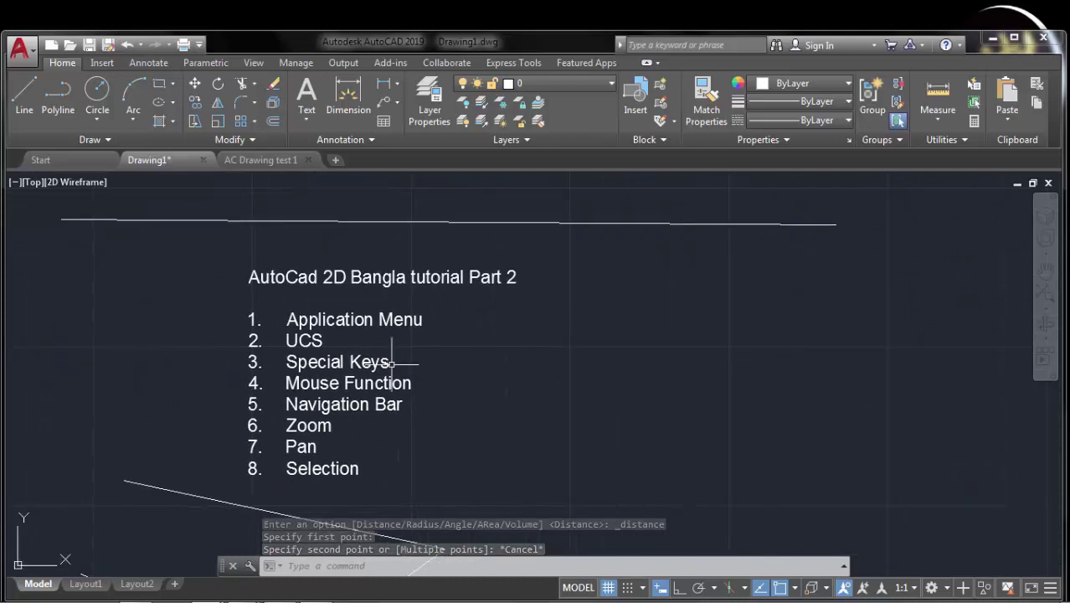
{"action": "scroll", "coordinate": [402, 360], "scroll_direction": "down", "scroll_amount": 4}
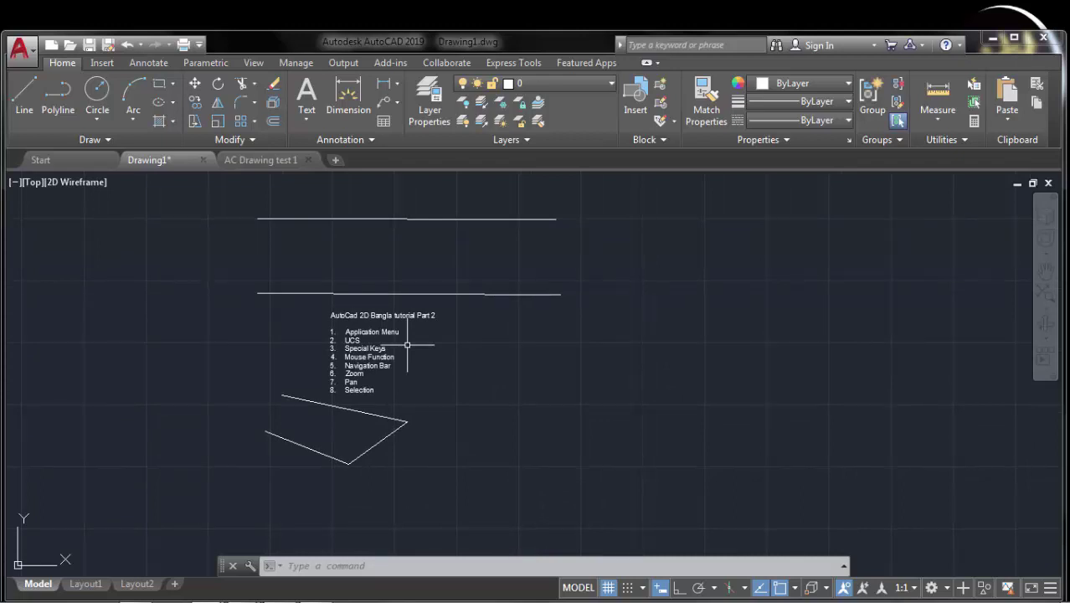
{"action": "scroll", "coordinate": [407, 344], "scroll_direction": "up", "scroll_amount": 2}
{"action": "scroll", "coordinate": [406, 363], "scroll_direction": "up", "scroll_amount": 2}
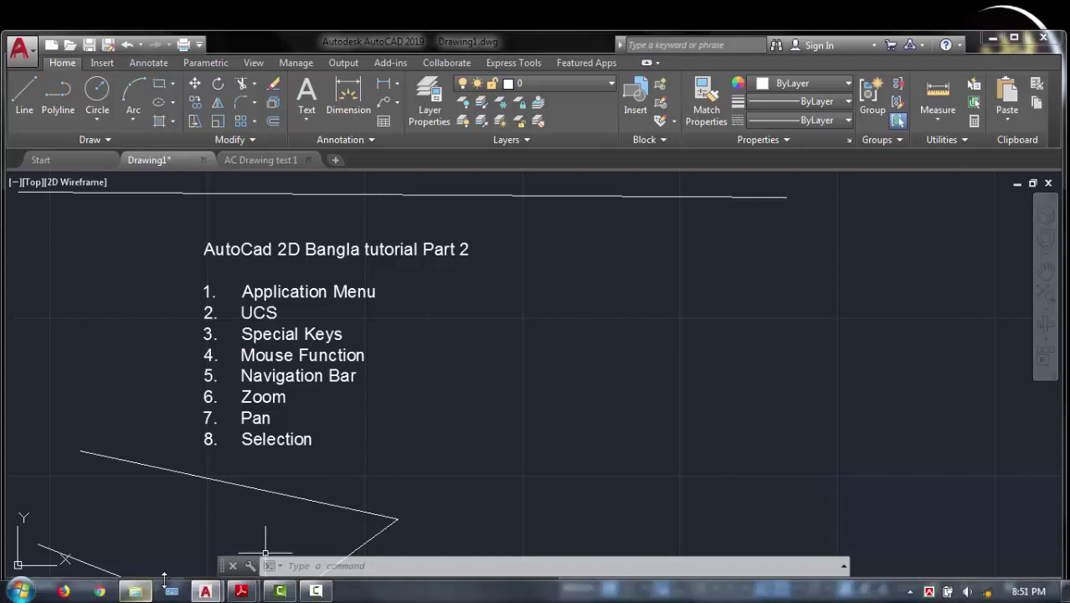
{"action": "left_click", "coordinate": [173, 591]}
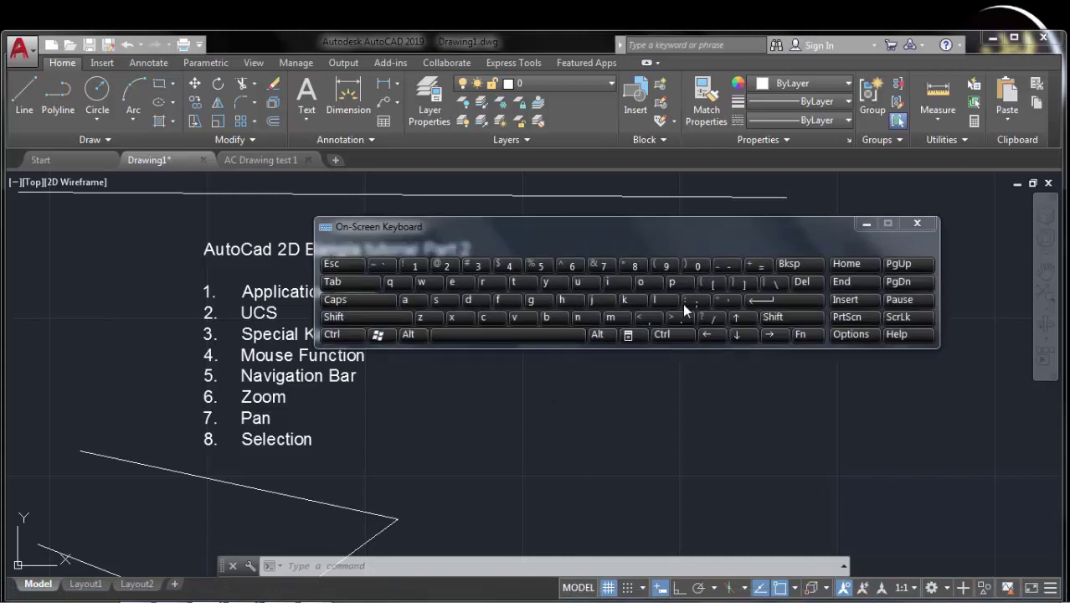
{"action": "left_click_drag", "start_coordinate": [686, 244], "coordinate": [786, 343]}
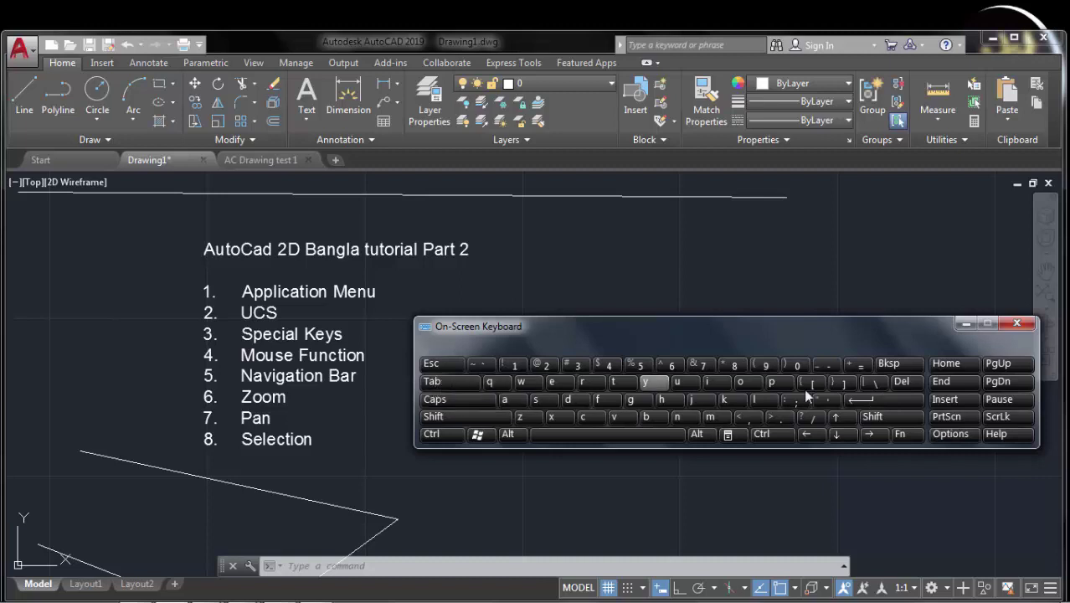
{"action": "left_click", "coordinate": [965, 325]}
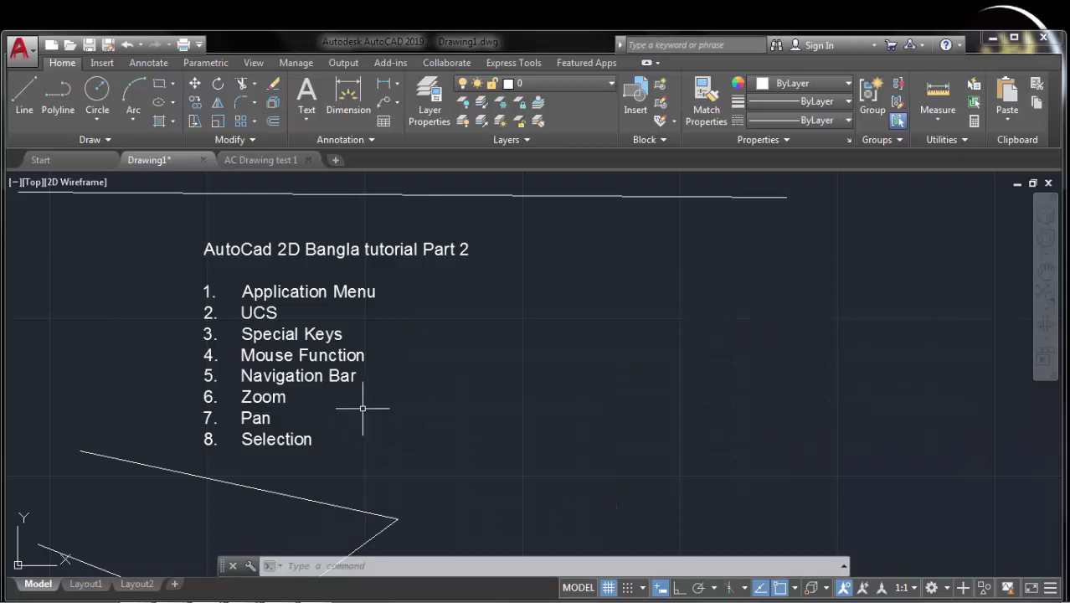
Step: Draw a closed four-sided outline with the Line tool
{"action": "left_click", "coordinate": [25, 92]}
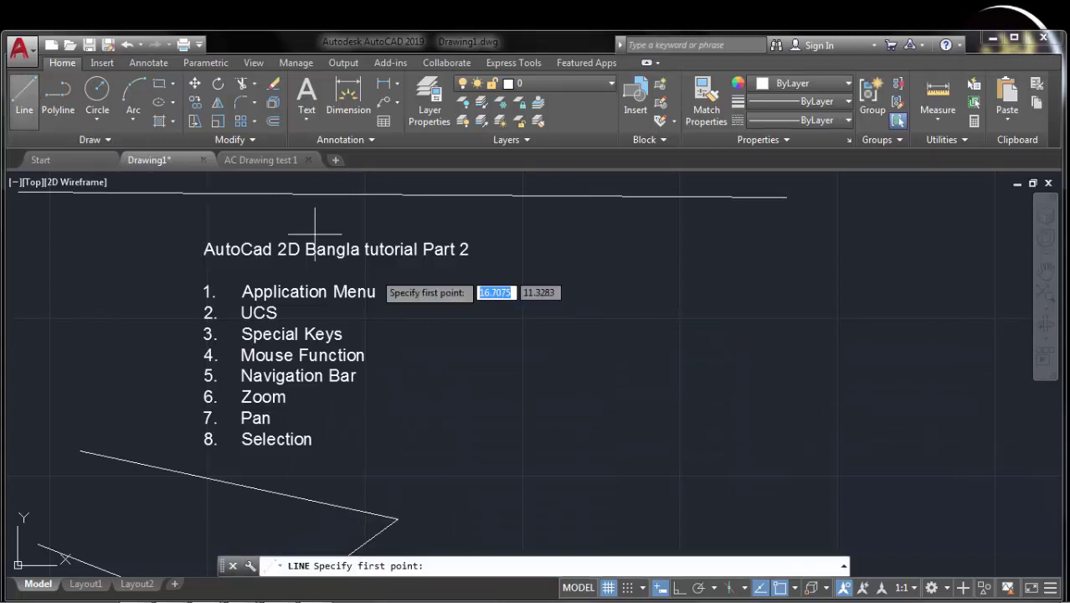
{"action": "left_click", "coordinate": [488, 381]}
{"action": "left_click", "coordinate": [743, 369]}
{"action": "left_click", "coordinate": [735, 495]}
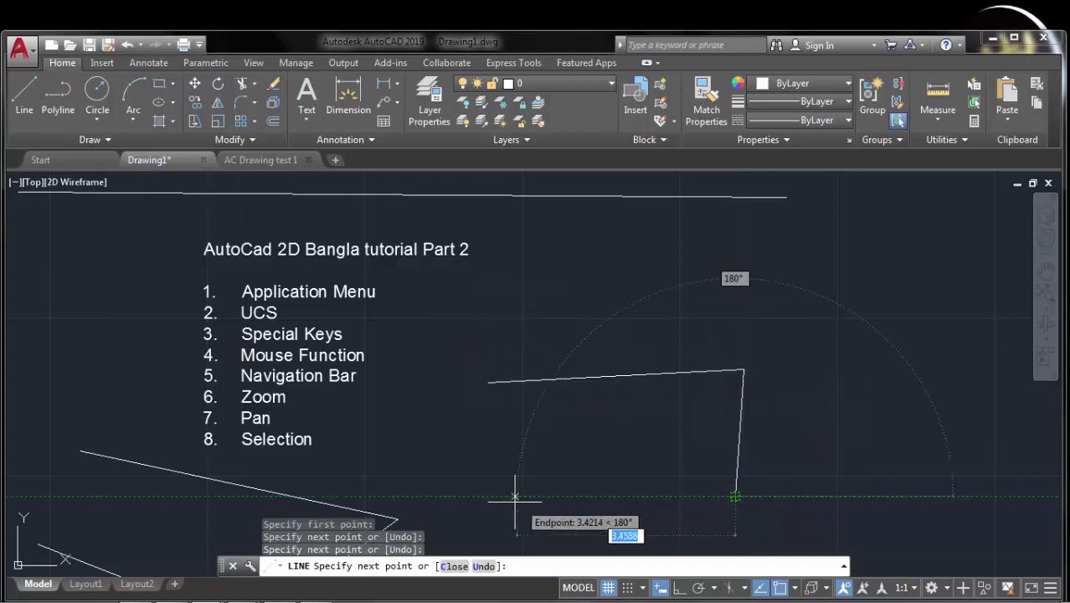
{"action": "left_click", "coordinate": [510, 496]}
{"action": "left_click", "coordinate": [489, 381]}
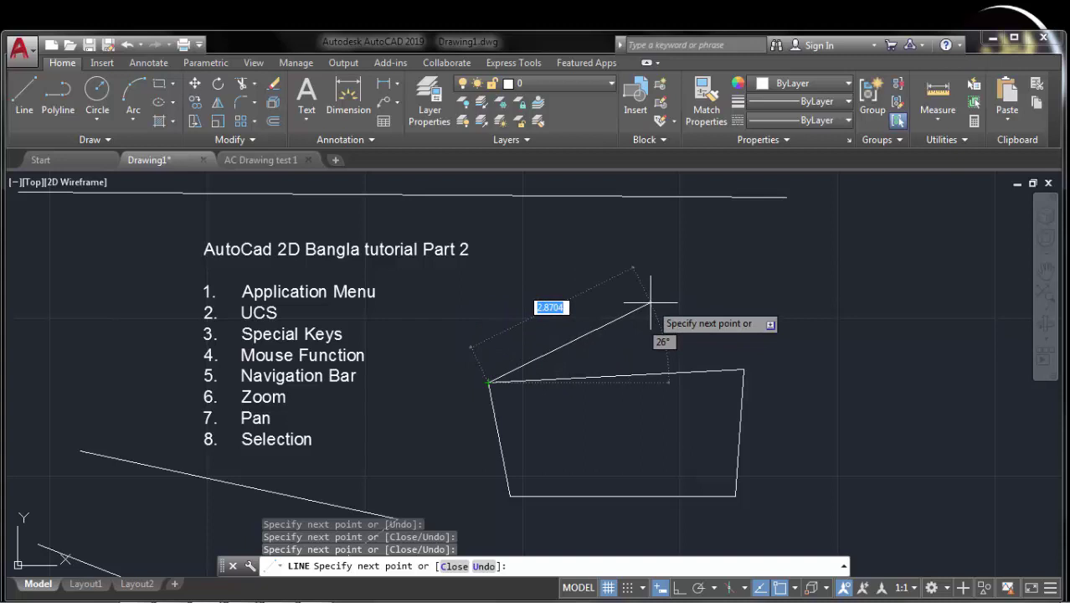
{"action": "key", "text": "Return"}
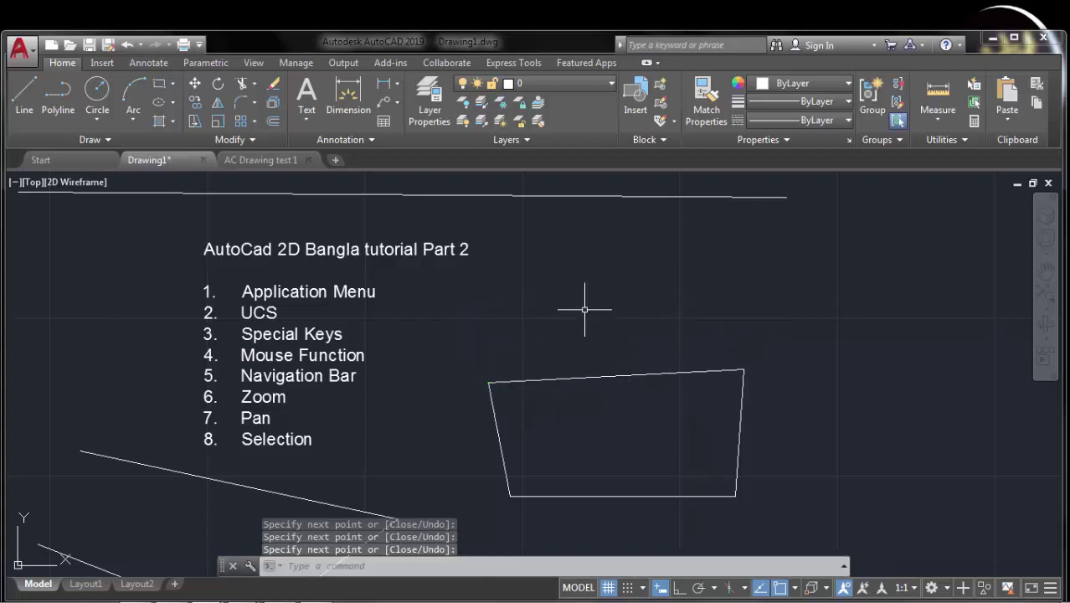
Step: Draw a second closed, tilted four-sided outline overlapping the first
{"action": "key", "text": "Return"}
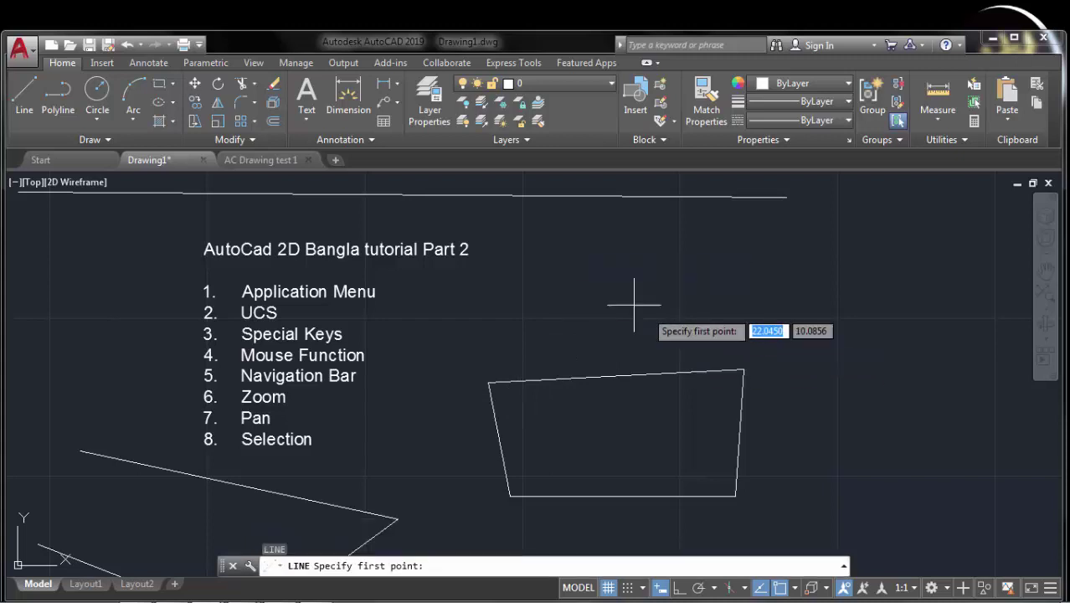
{"action": "left_click", "coordinate": [573, 305]}
{"action": "left_click", "coordinate": [855, 375]}
{"action": "left_click", "coordinate": [781, 512]}
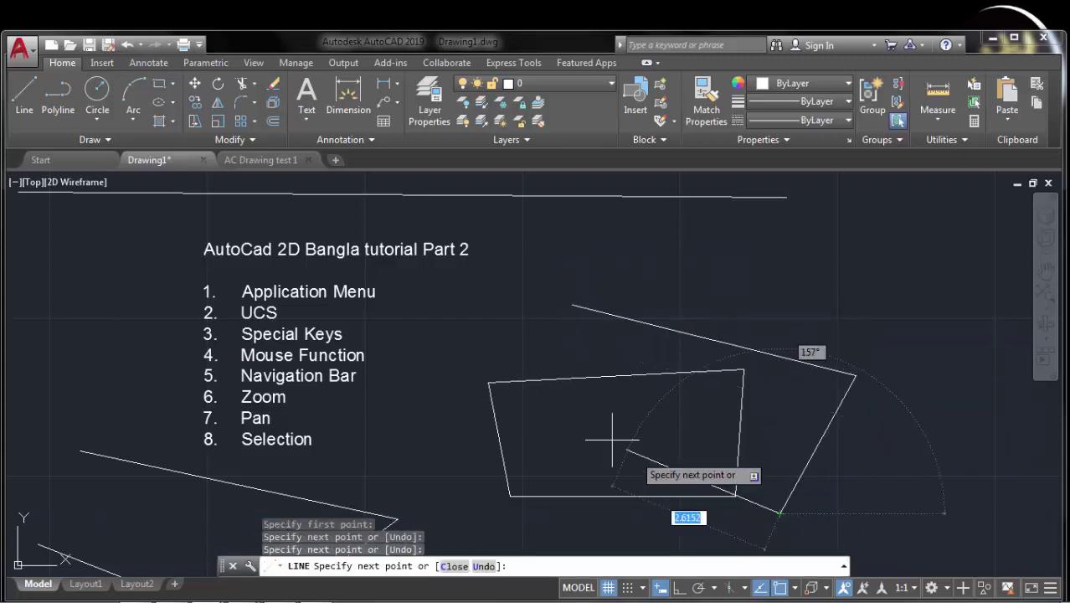
{"action": "left_click", "coordinate": [605, 432]}
{"action": "left_click", "coordinate": [573, 304]}
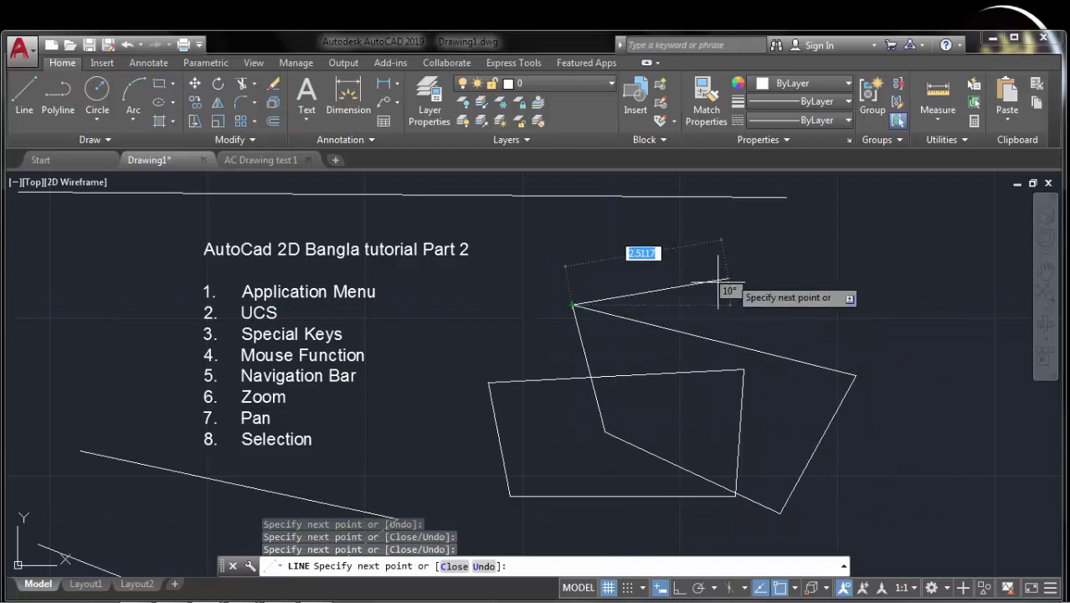
{"action": "key", "text": "Return"}
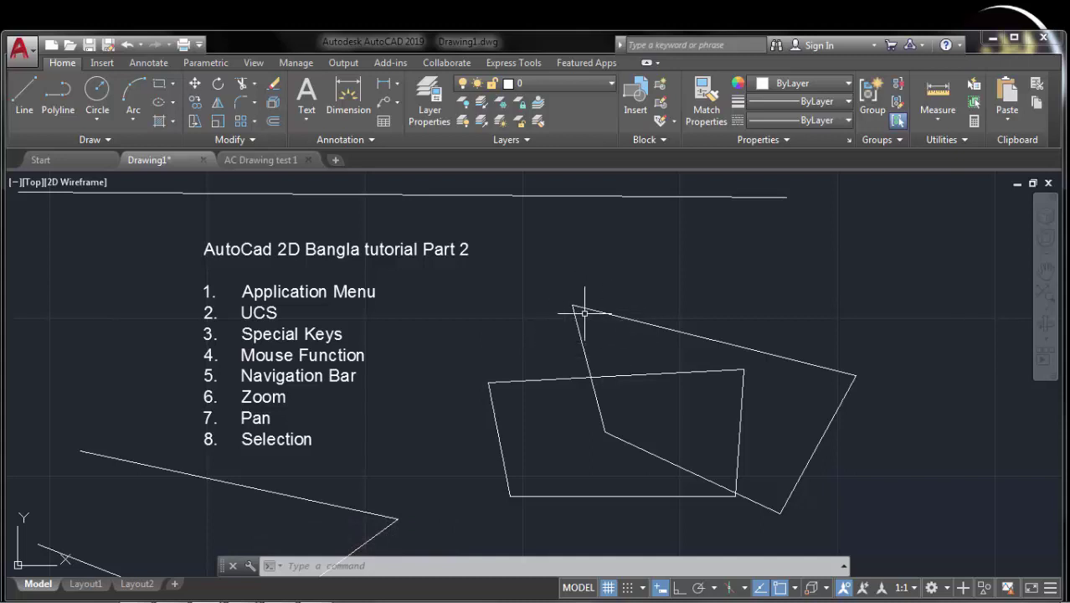
Step: Draw a closed triangle with a top apex in free space to the right
{"action": "middle_click_drag", "start_coordinate": [621, 294], "coordinate": [588, 287]}
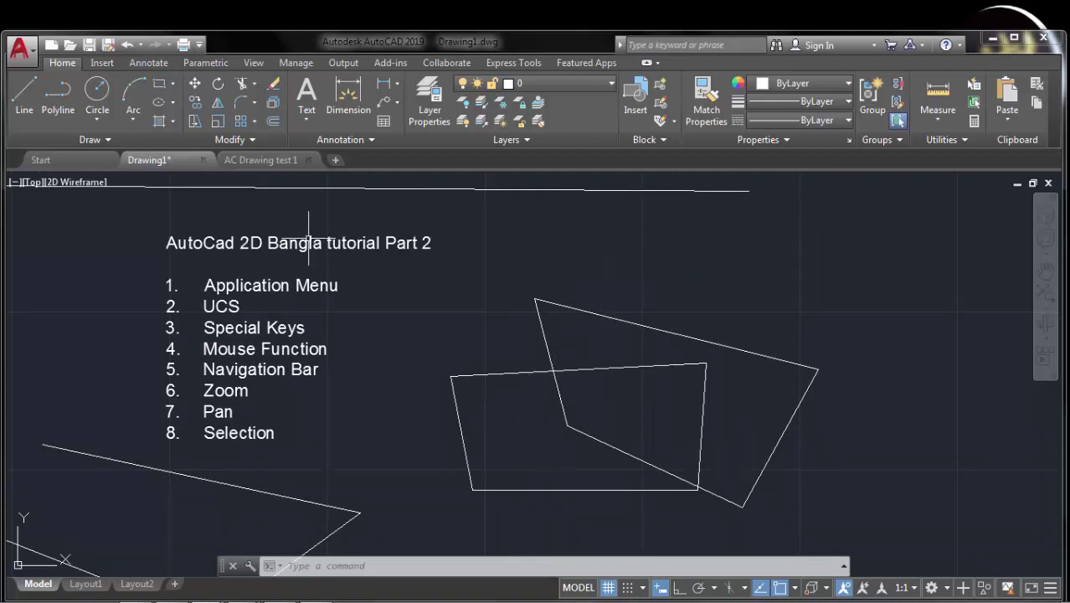
{"action": "left_click", "coordinate": [24, 91]}
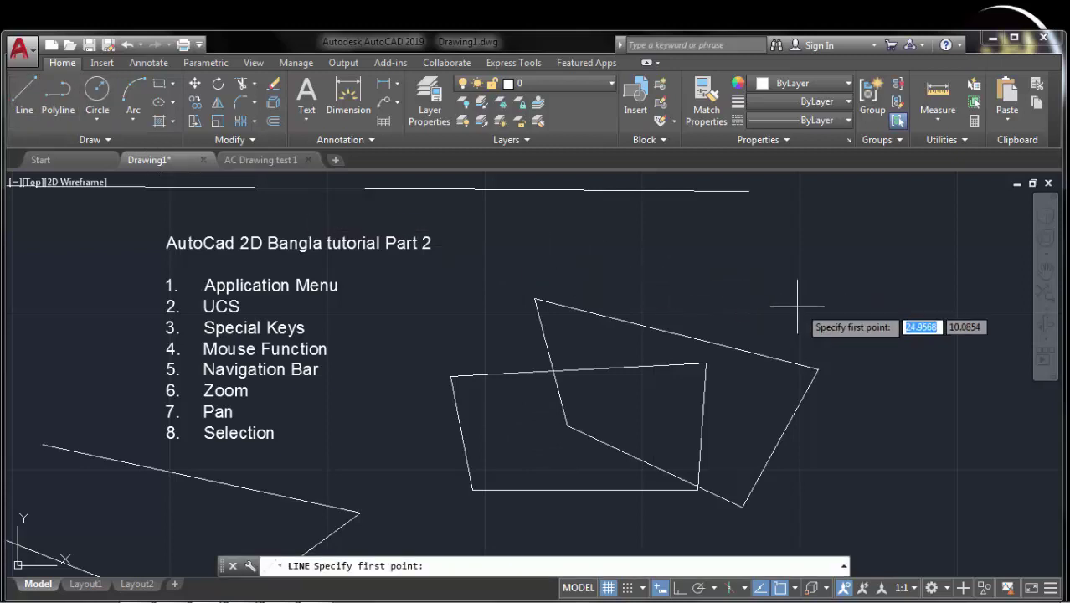
{"action": "scroll", "coordinate": [797, 307], "scroll_direction": "down", "scroll_amount": 3}
{"action": "middle_click_drag", "start_coordinate": [836, 298], "coordinate": [425, 305]}
{"action": "left_click", "coordinate": [510, 288]}
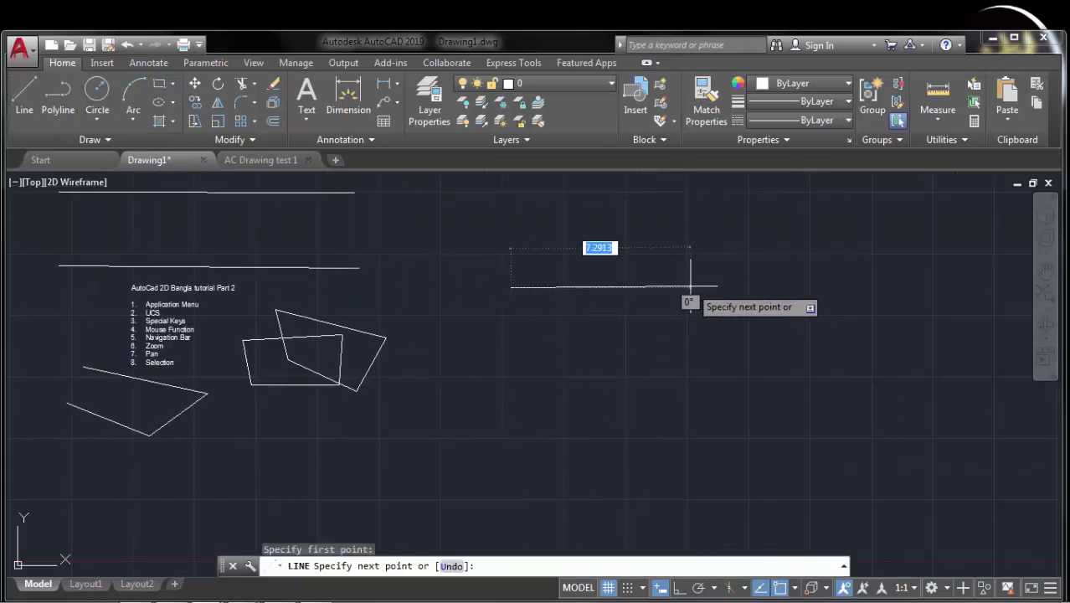
{"action": "left_click", "coordinate": [689, 287]}
{"action": "left_click", "coordinate": [599, 186]}
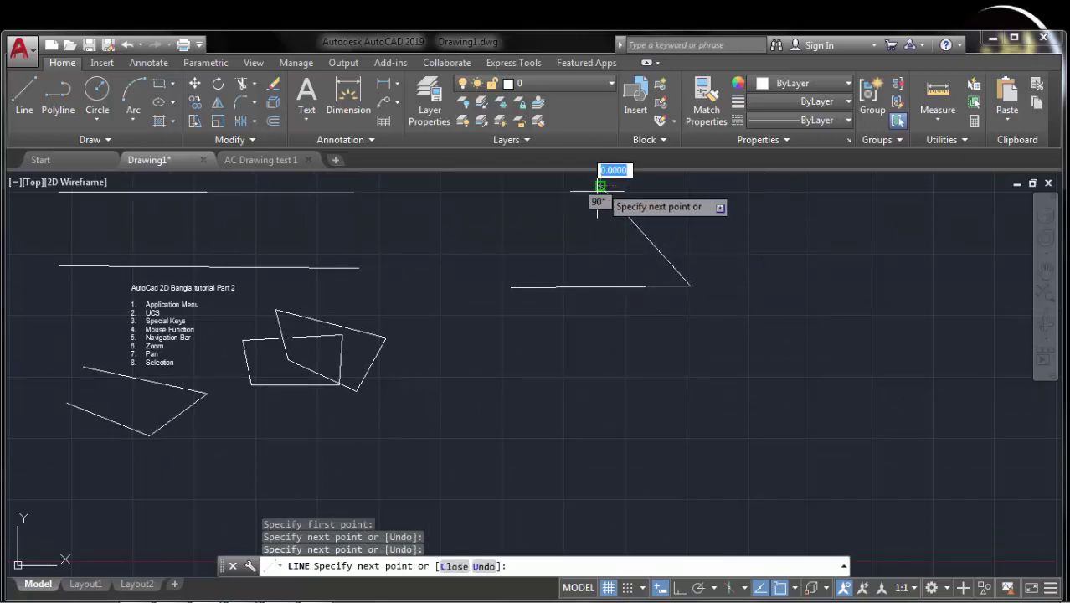
{"action": "left_click", "coordinate": [512, 287]}
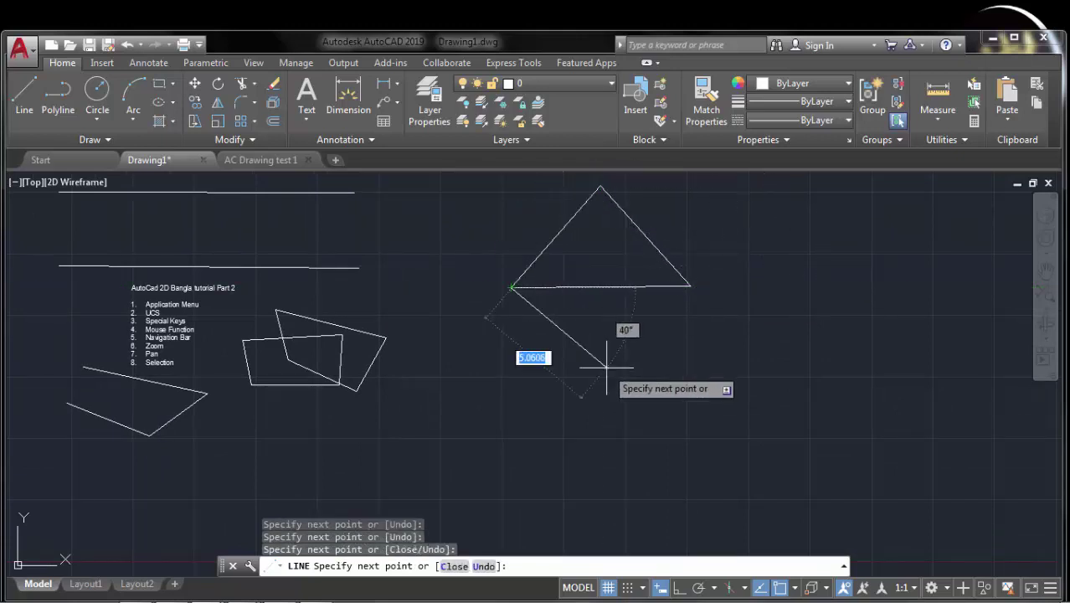
{"action": "key", "text": "Return"}
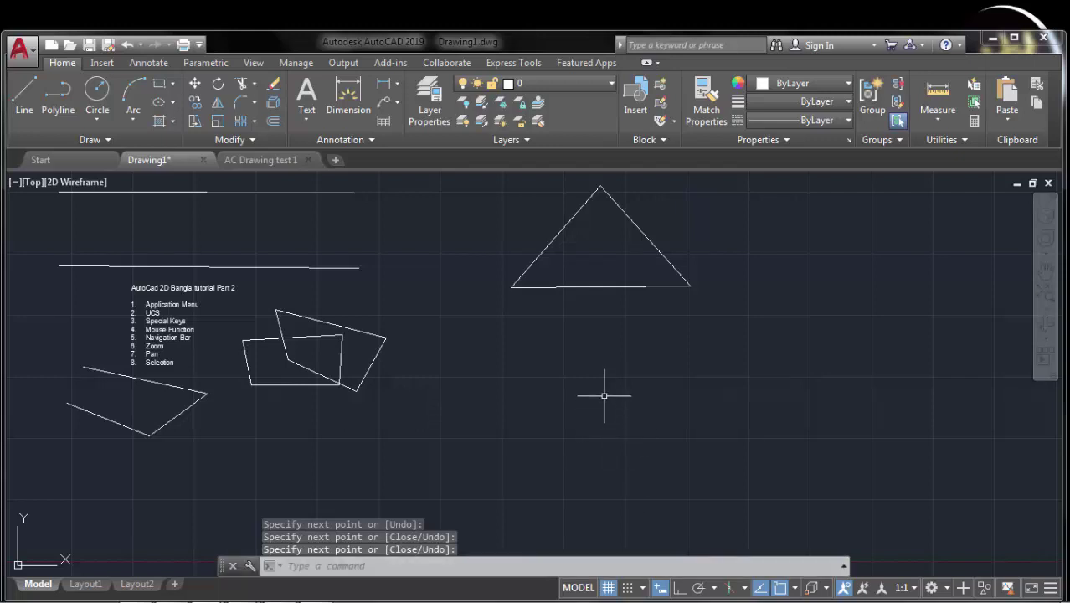
Step: Add lines from the triangle's left corner down to a bottom point and up to the right corner, then cancel a started REC
{"action": "key", "text": "Return"}
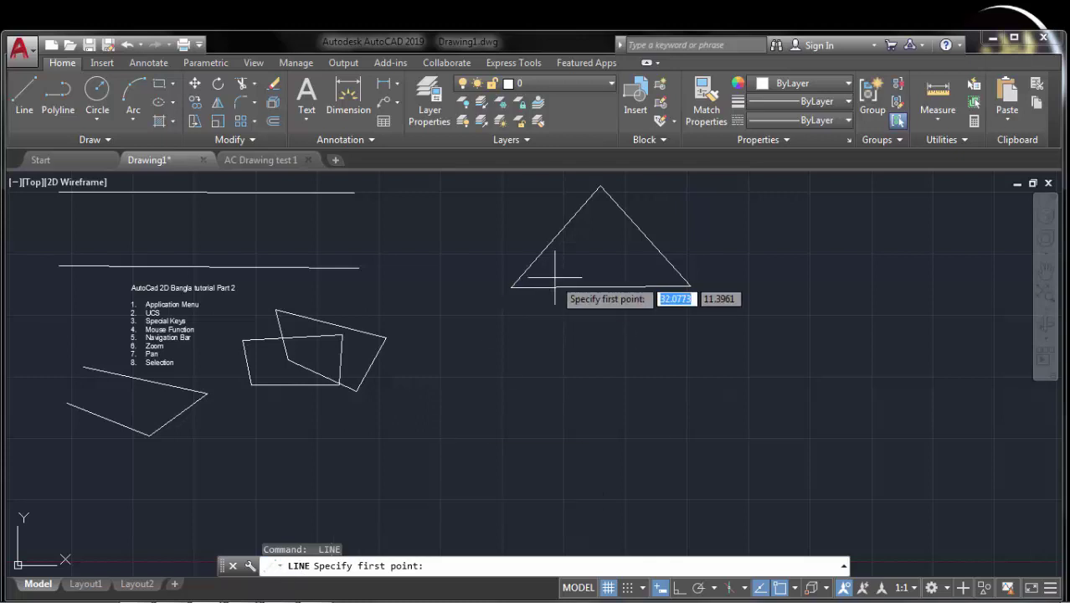
{"action": "left_click", "coordinate": [511, 287]}
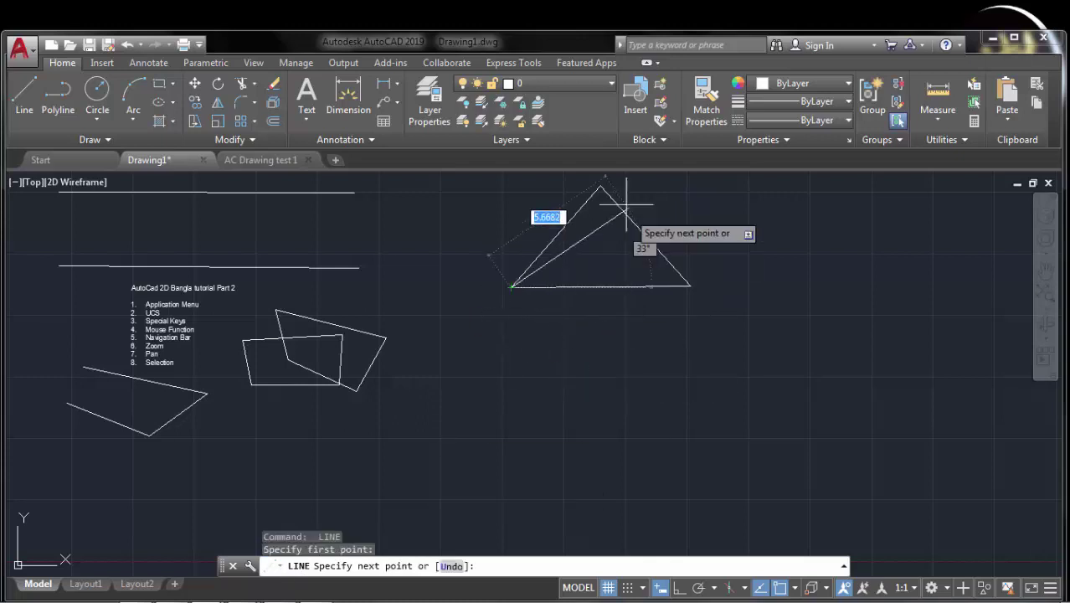
{"action": "left_click", "coordinate": [599, 368]}
{"action": "left_click", "coordinate": [690, 286]}
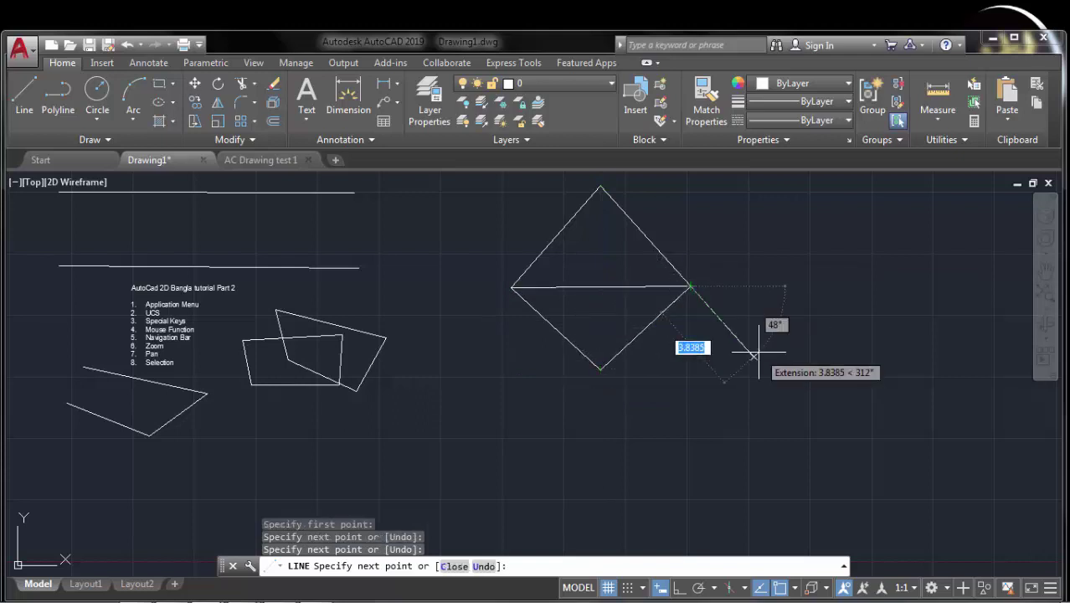
{"action": "key", "text": "Return"}
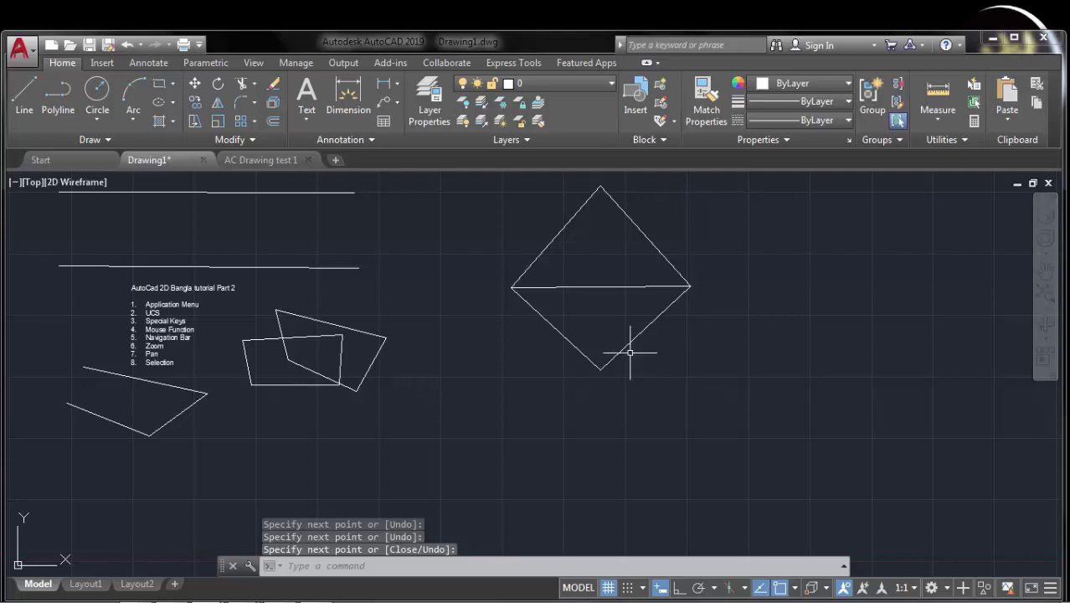
{"action": "type", "text": "rec"}
{"action": "key", "text": "Return"}
{"action": "key", "text": "Escape"}
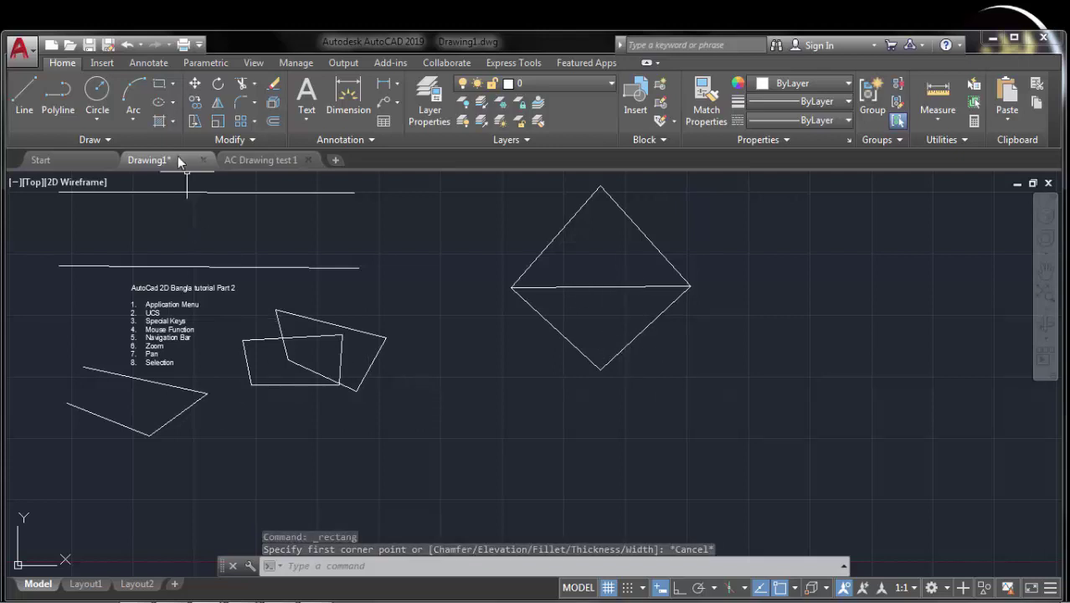
Step: Draw a rectangle from first corner 17,5 to a picked opposite corner
{"action": "left_click", "coordinate": [159, 82]}
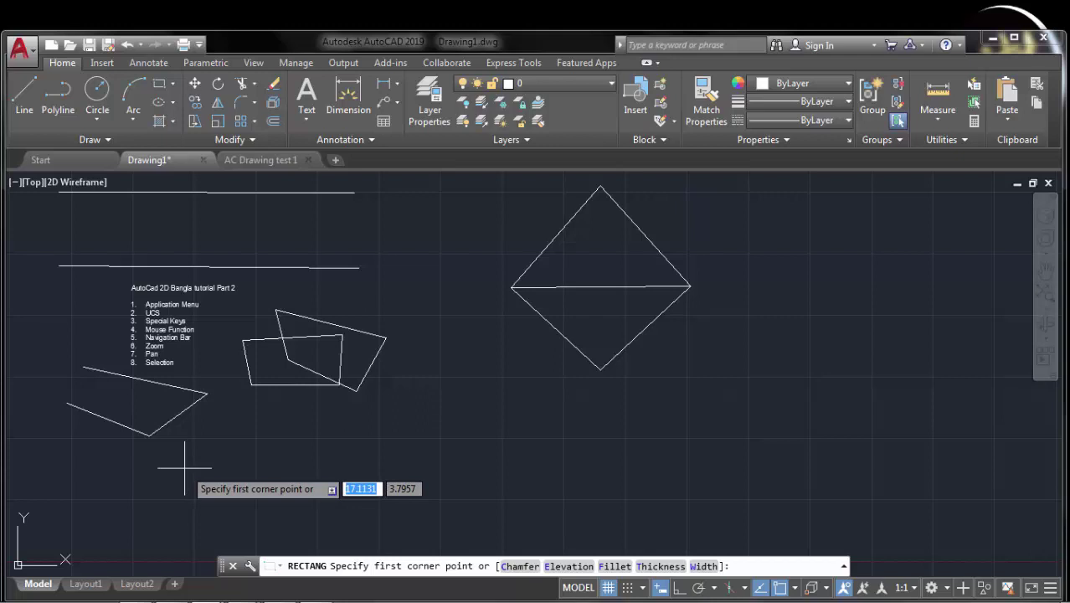
{"action": "type", "text": "1"}
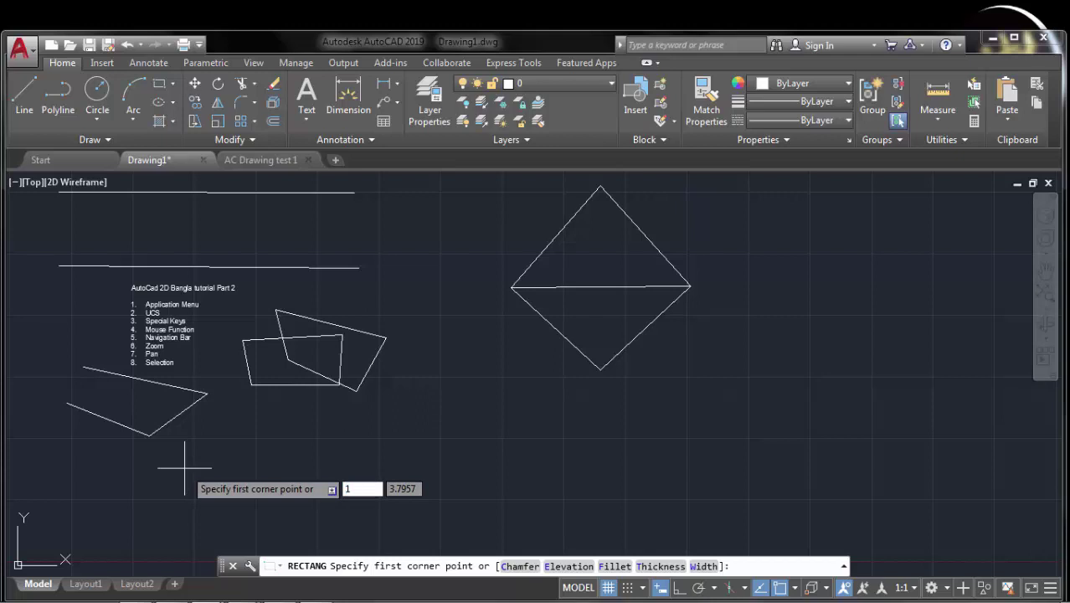
{"action": "type", "text": "7"}
{"action": "left_click", "coordinate": [387, 489]}
{"action": "type", "text": "444"}
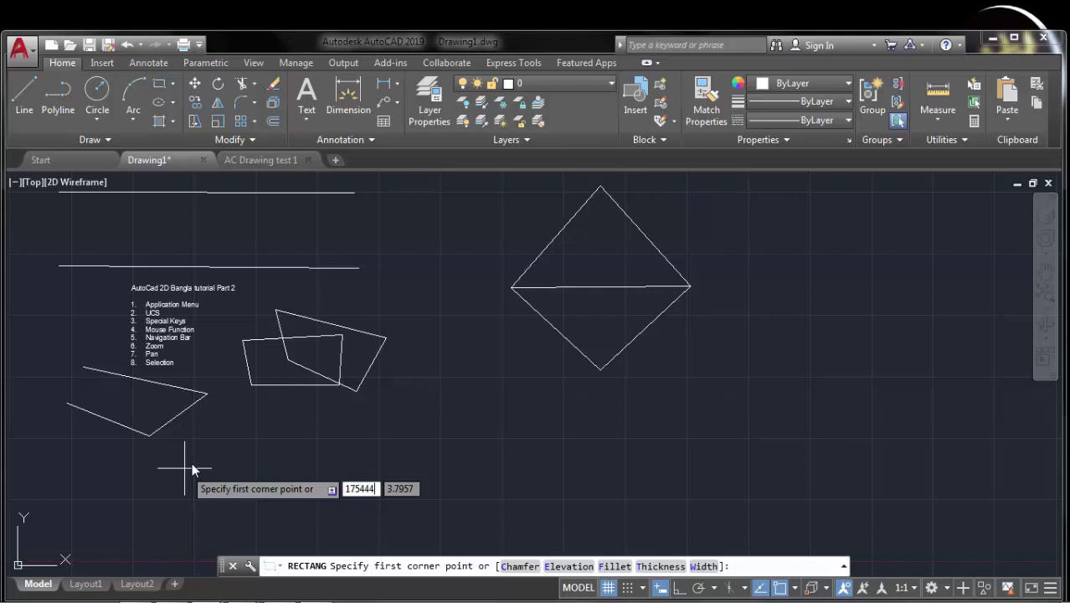
{"action": "key", "text": "BackSpace"}
{"action": "key", "text": "BackSpace"}
{"action": "key", "text": "Tab"}
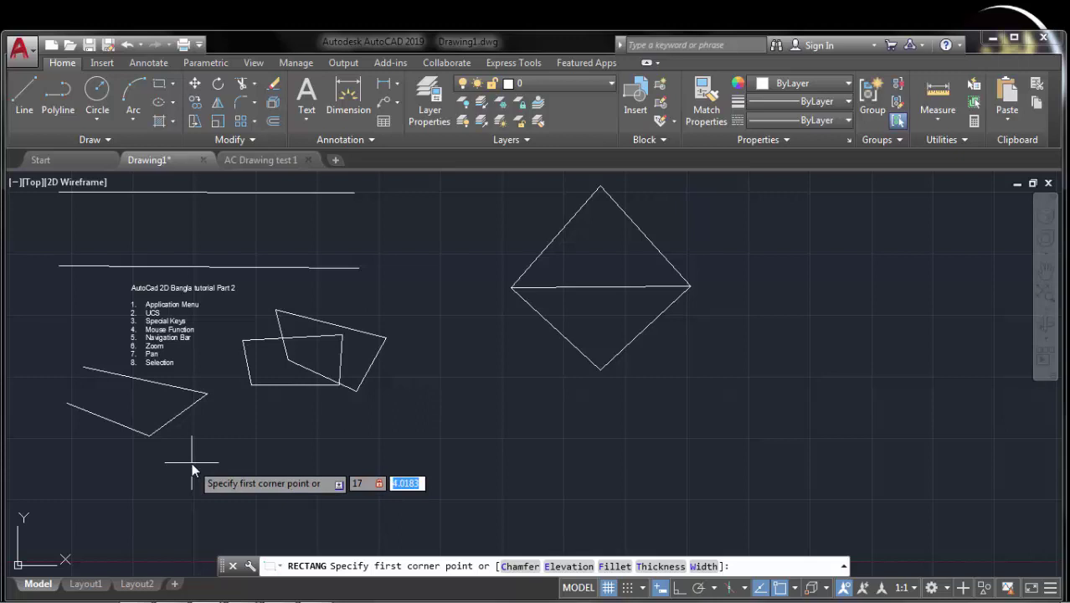
{"action": "key", "text": "Tab"}
{"action": "key", "text": "Tab"}
{"action": "key", "text": "Tab"}
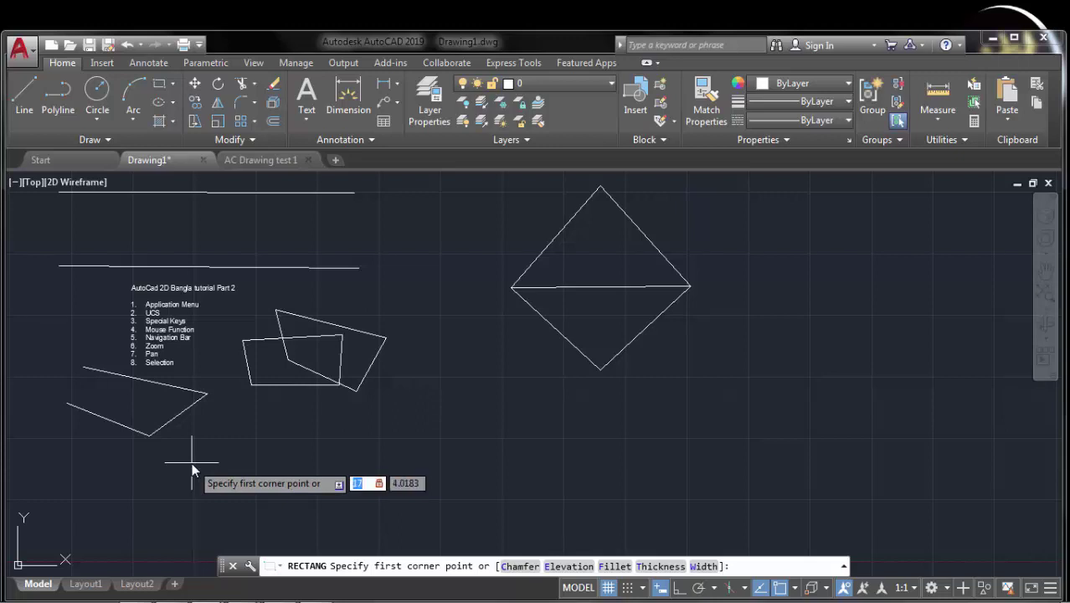
{"action": "key", "text": "Tab"}
{"action": "key", "text": "Tab"}
{"action": "key", "text": "Tab"}
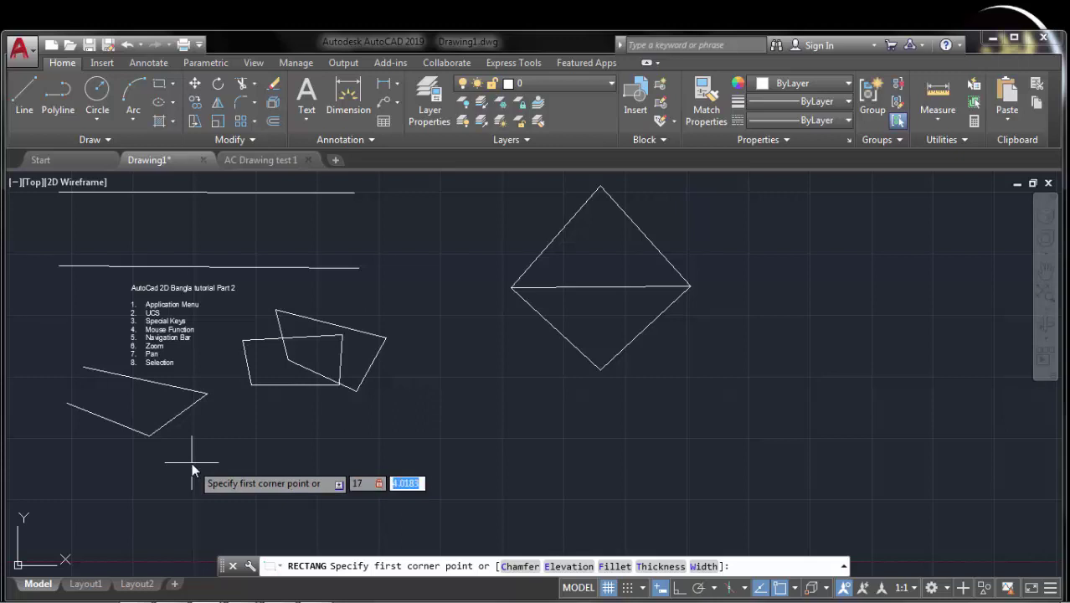
{"action": "type", "text": "5"}
{"action": "key", "text": "Return"}
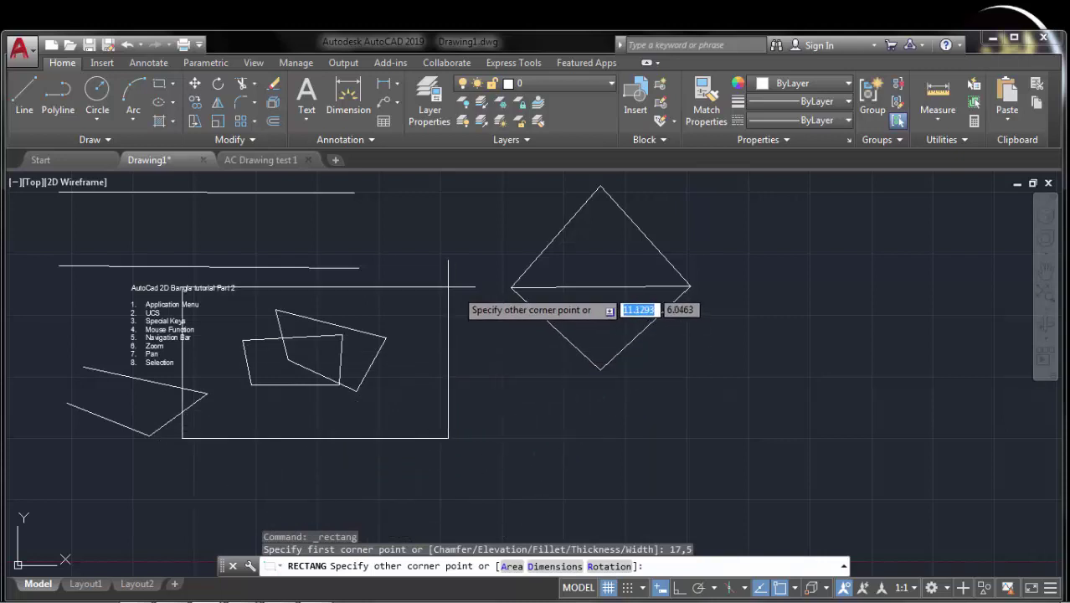
{"action": "left_click", "coordinate": [420, 412]}
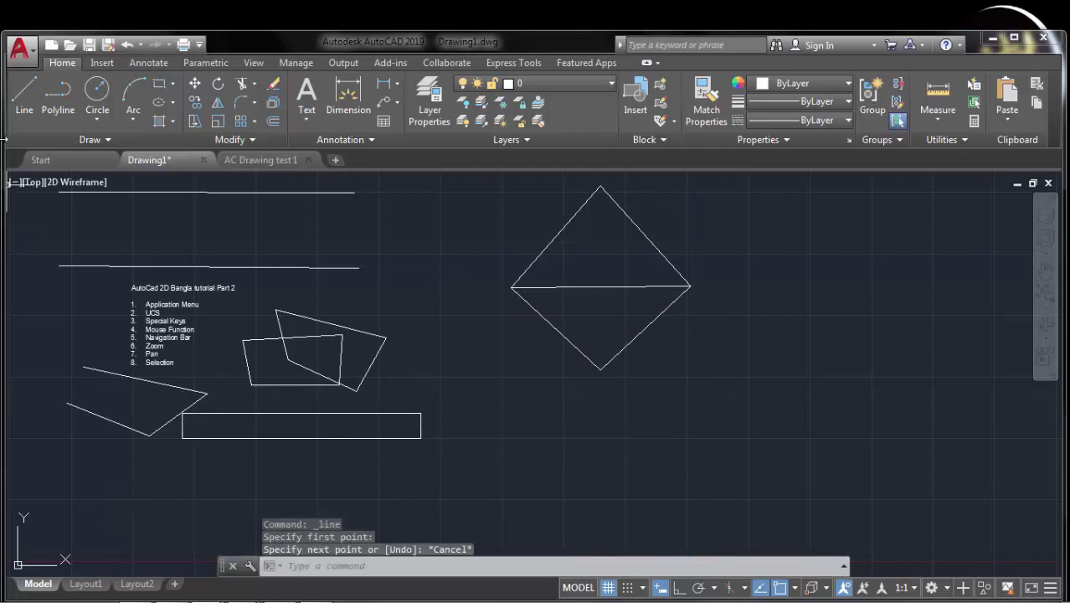
{"action": "left_click", "coordinate": [25, 94]}
{"action": "type", "text": "12"}
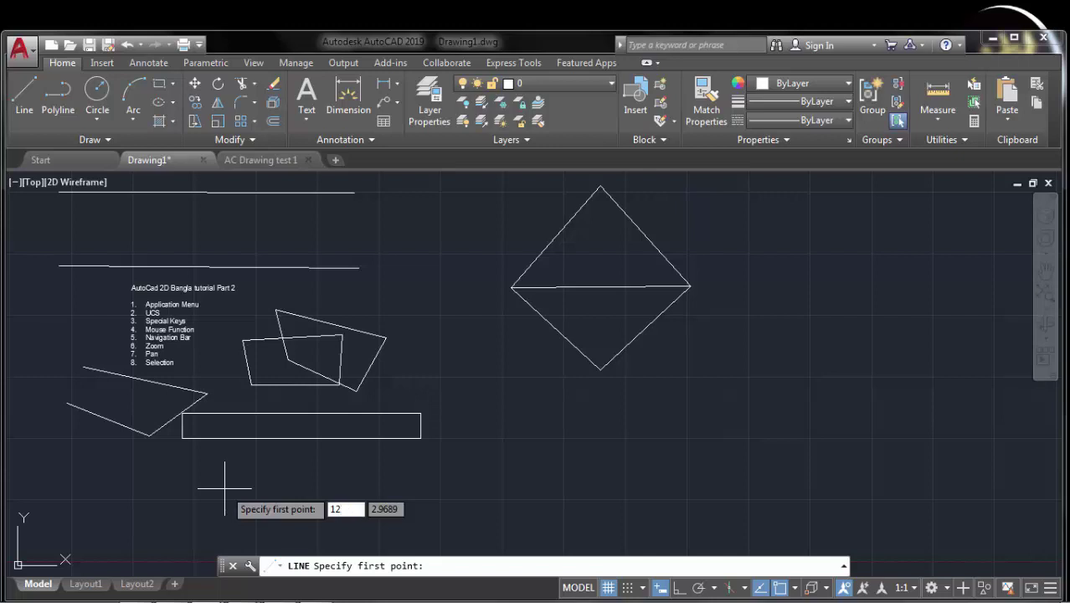
{"action": "key", "text": "Tab"}
{"action": "type", "text": "3"}
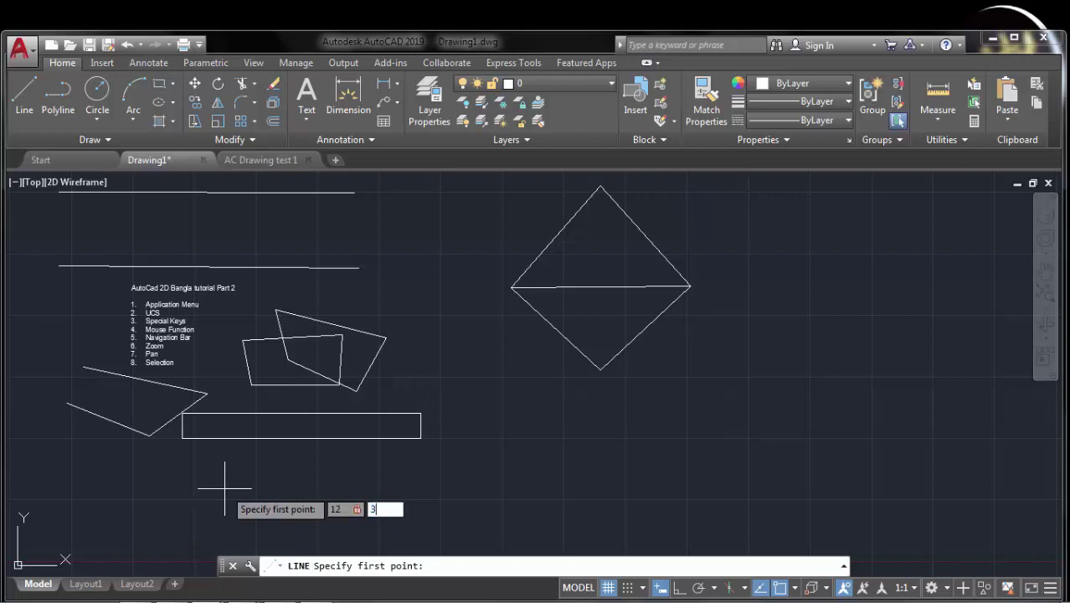
{"action": "key", "text": "Return"}
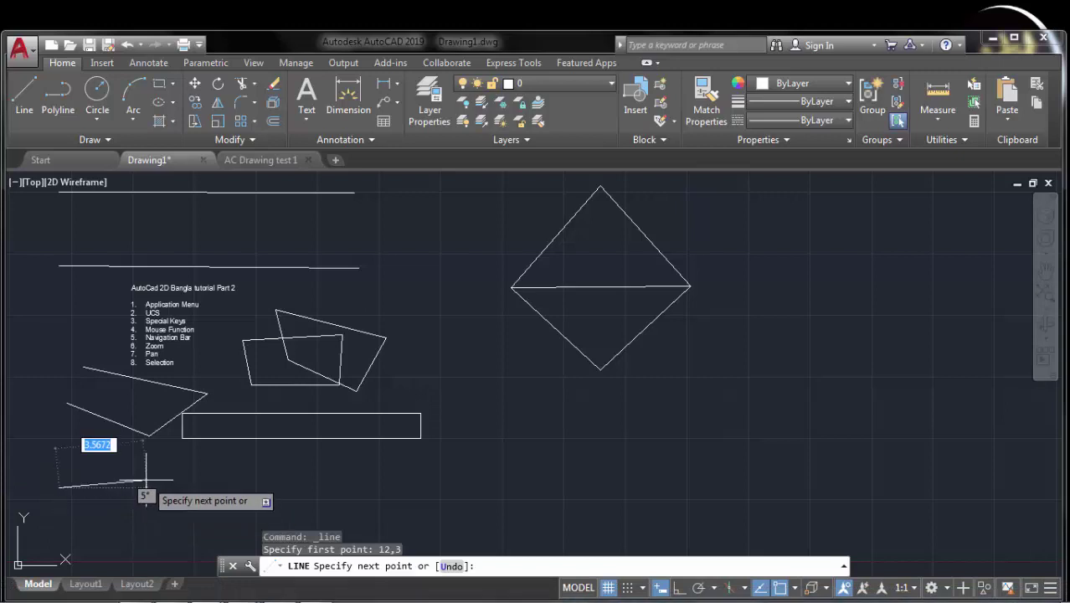
{"action": "key", "text": "Return"}
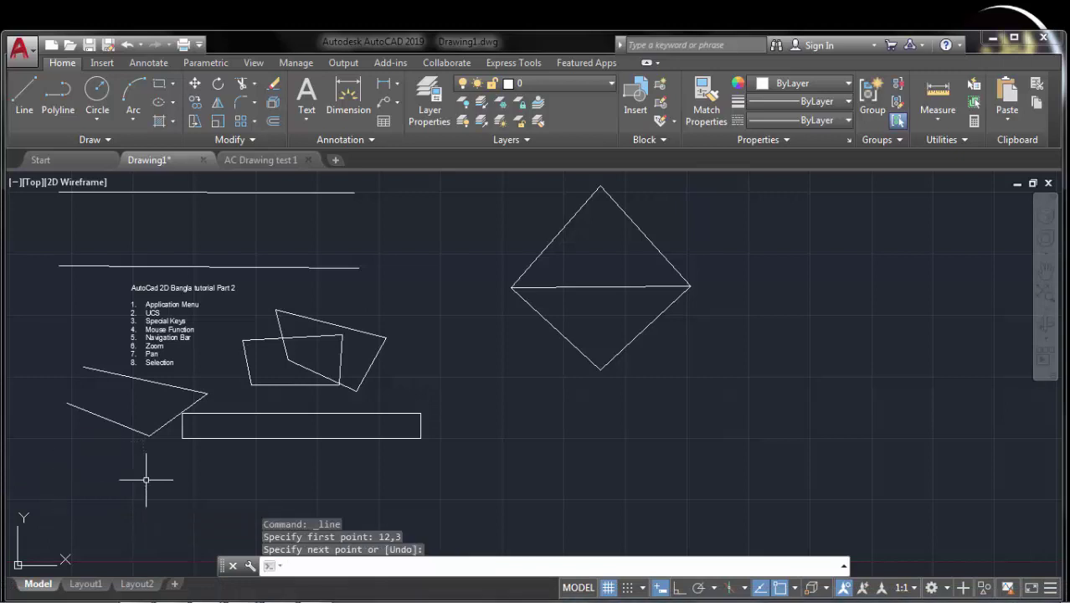
{"action": "middle_click_drag", "start_coordinate": [315, 464], "coordinate": [311, 451]}
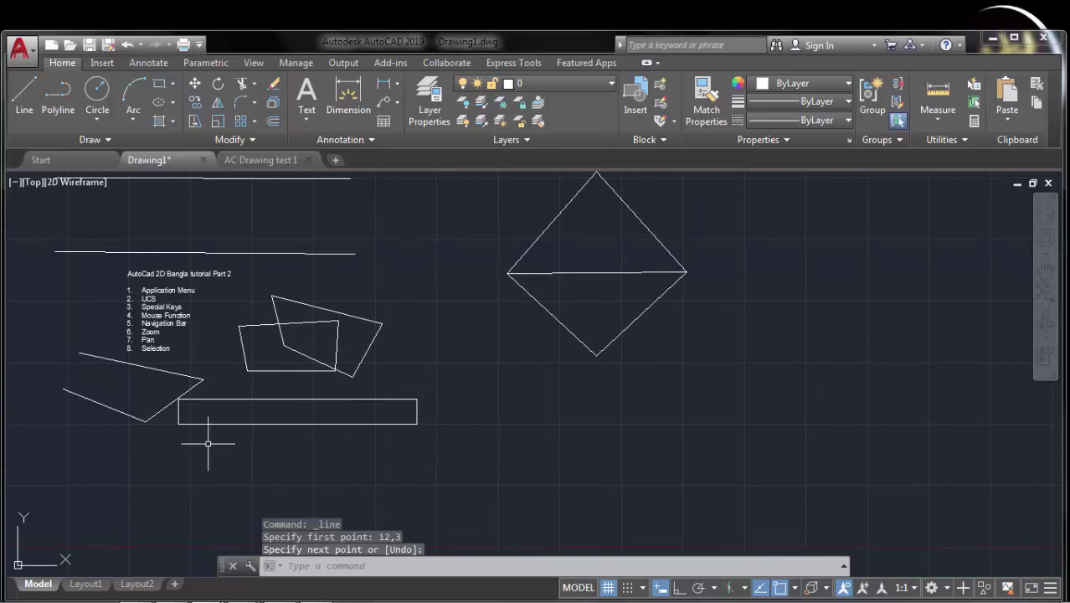
Step: Draw a three-segment open line through four points beside the topic list
{"action": "scroll", "coordinate": [131, 308], "scroll_direction": "up", "scroll_amount": 4}
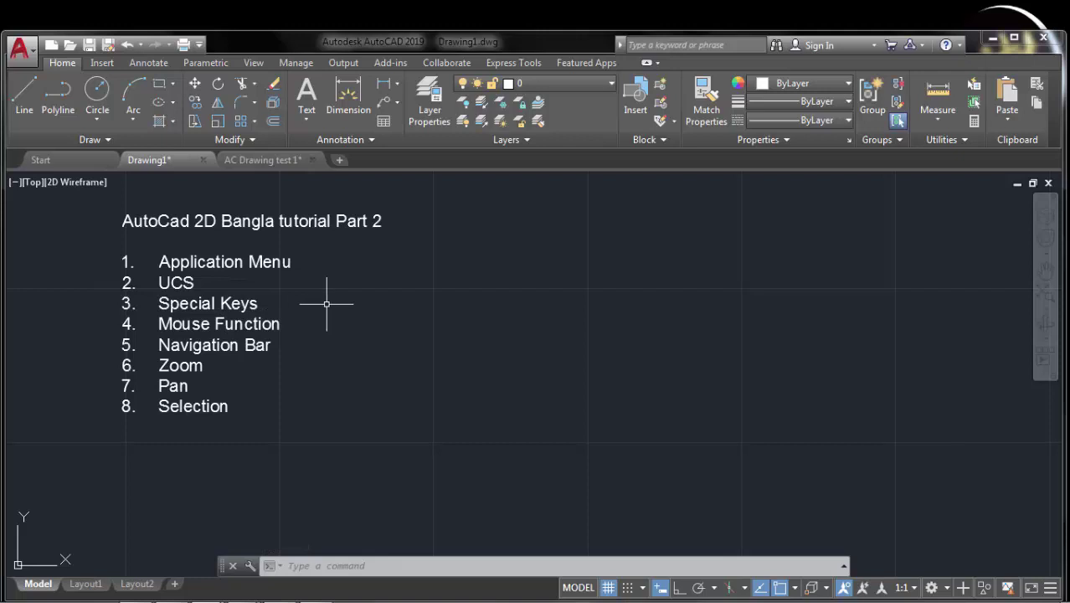
{"action": "key", "text": "Escape"}
{"action": "key", "text": "Escape"}
{"action": "key", "text": "Escape"}
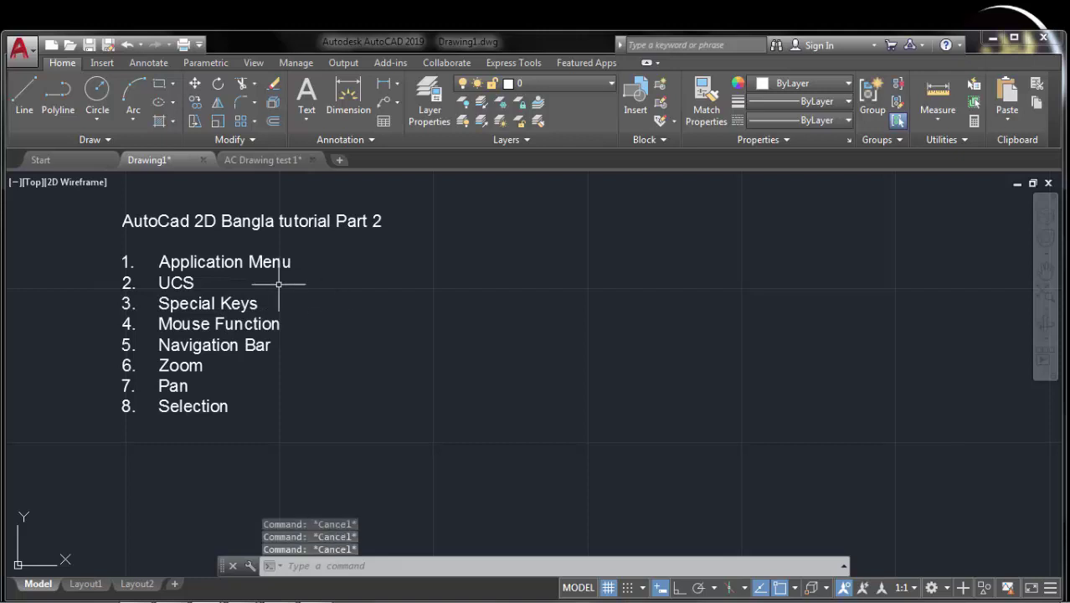
{"action": "left_click", "coordinate": [24, 92]}
{"action": "left_click", "coordinate": [405, 361]}
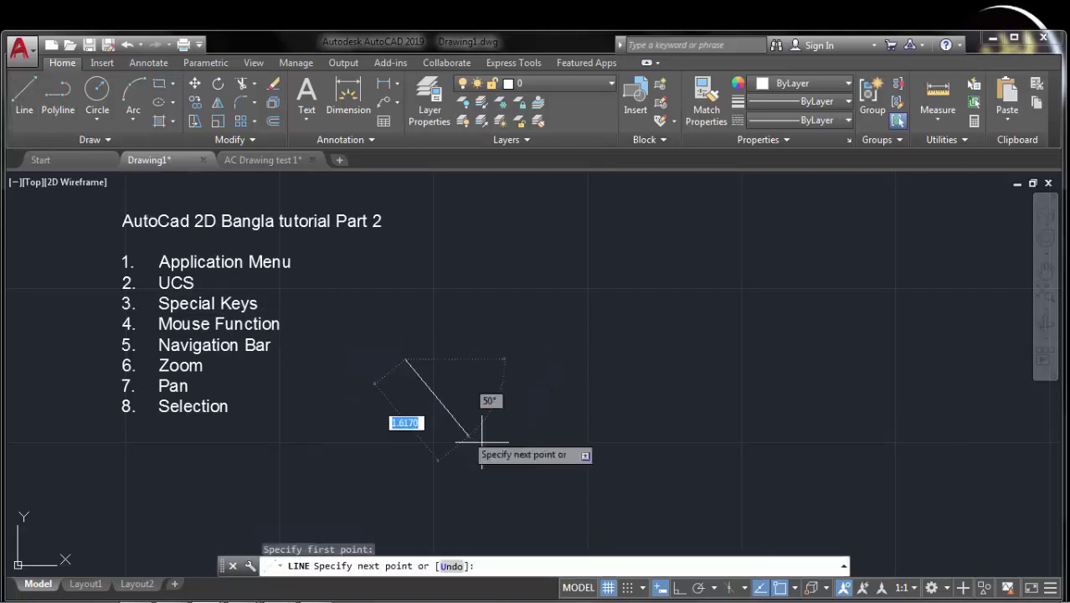
{"action": "left_click", "coordinate": [506, 453]}
{"action": "left_click", "coordinate": [552, 331]}
{"action": "left_click", "coordinate": [482, 316]}
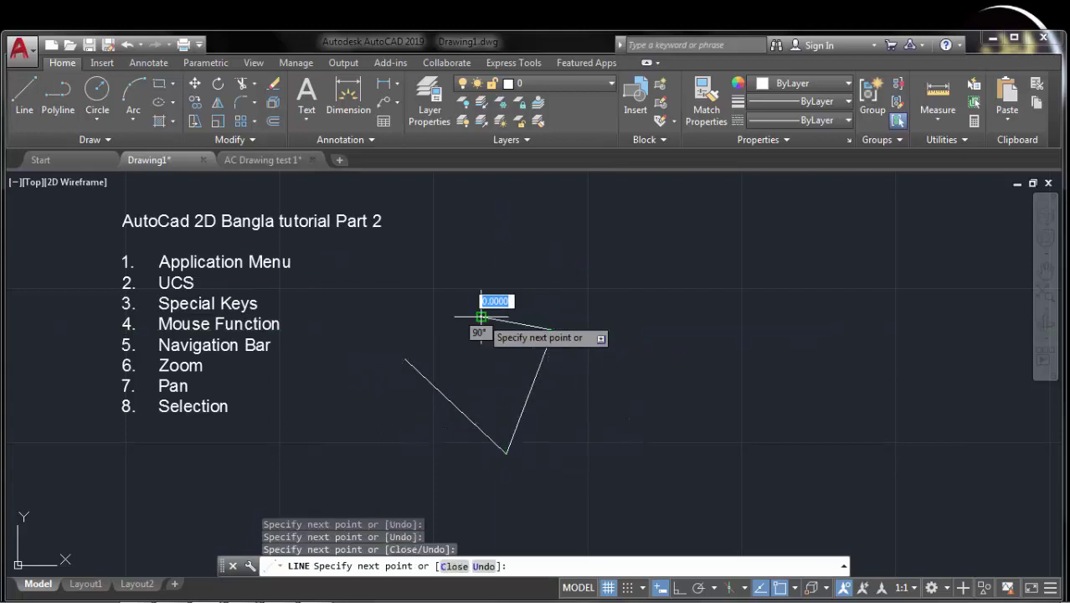
{"action": "key", "text": "Return"}
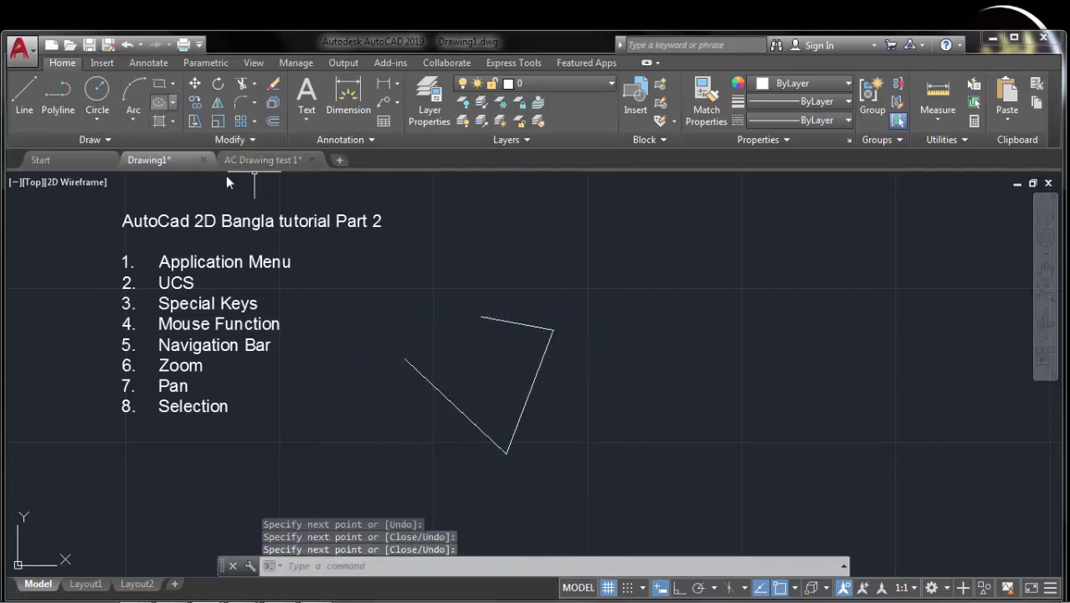
Step: Window- and click-select the new lines and list text, clear the selection, and zoom out
{"action": "left_click", "coordinate": [556, 455]}
{"action": "left_click", "coordinate": [374, 286]}
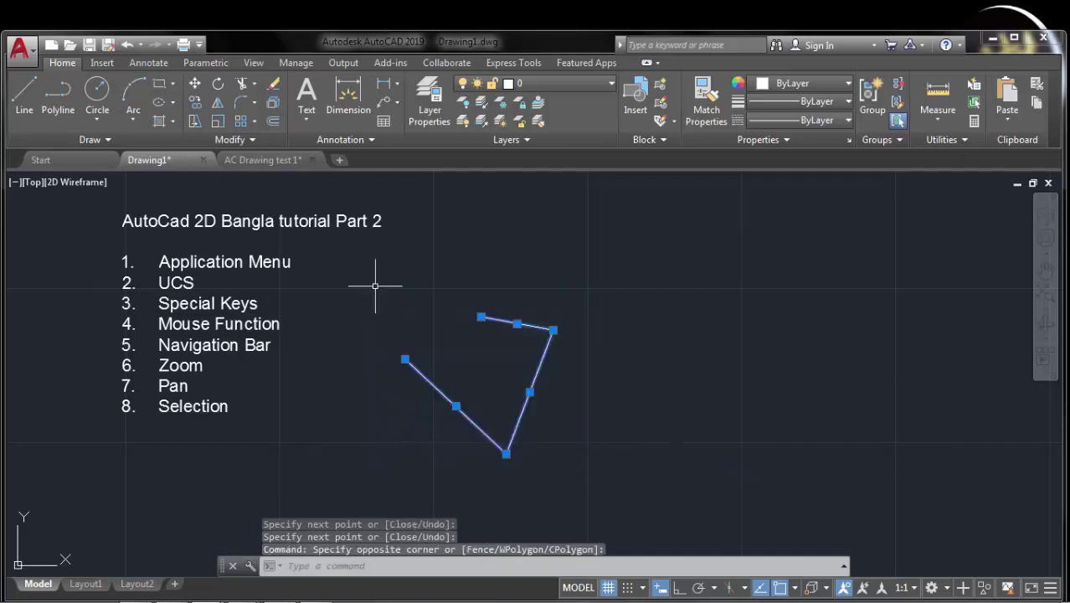
{"action": "left_click", "coordinate": [278, 413]}
{"action": "left_click", "coordinate": [177, 304]}
{"action": "key", "text": "Escape"}
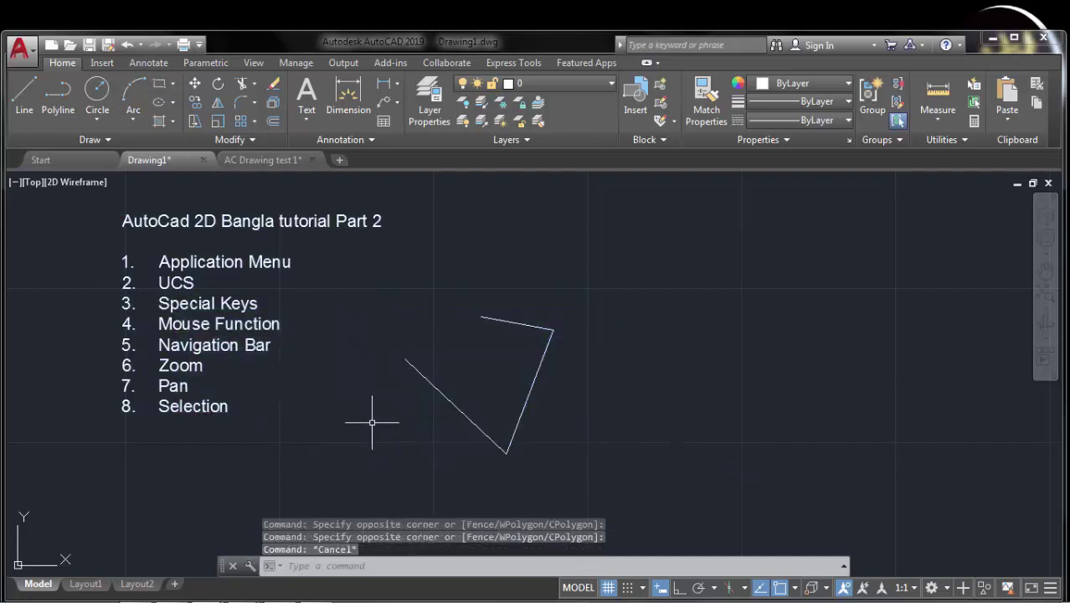
{"action": "key", "text": "Escape"}
{"action": "key", "text": "Escape"}
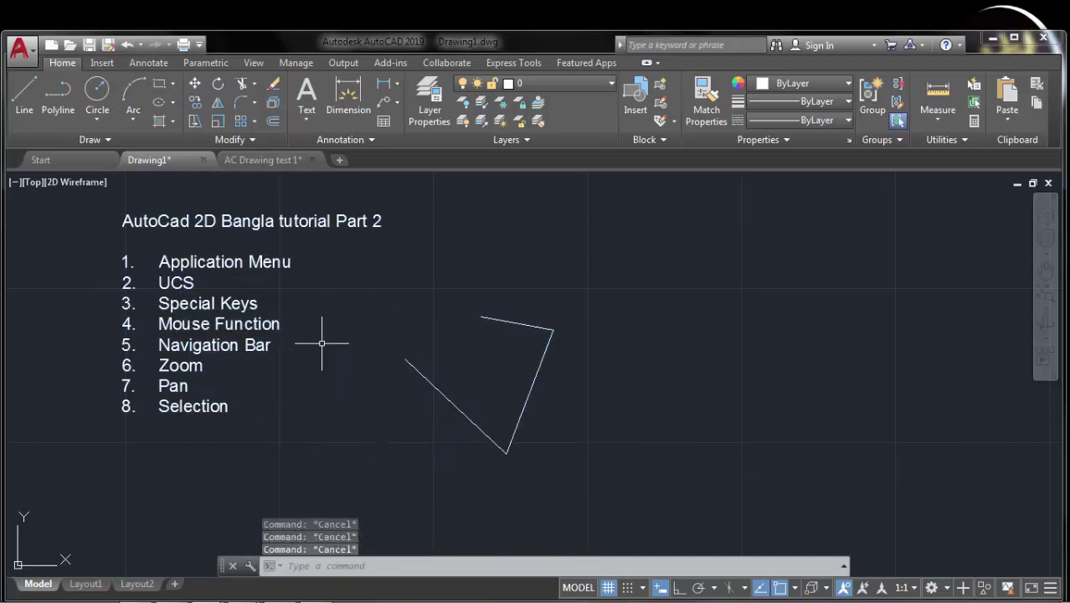
{"action": "left_click", "coordinate": [205, 356]}
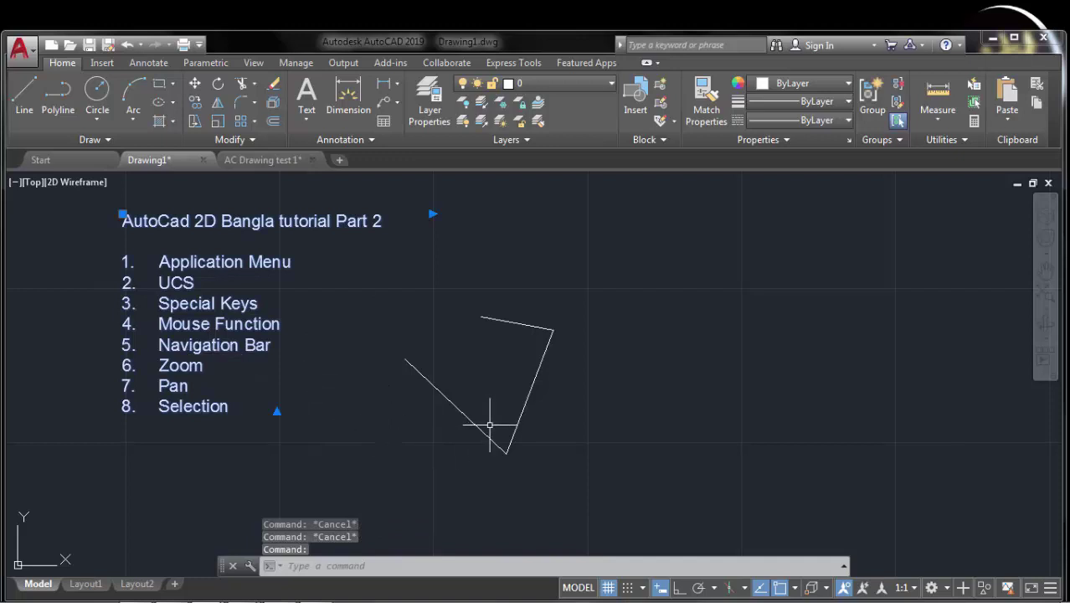
{"action": "left_click", "coordinate": [483, 431]}
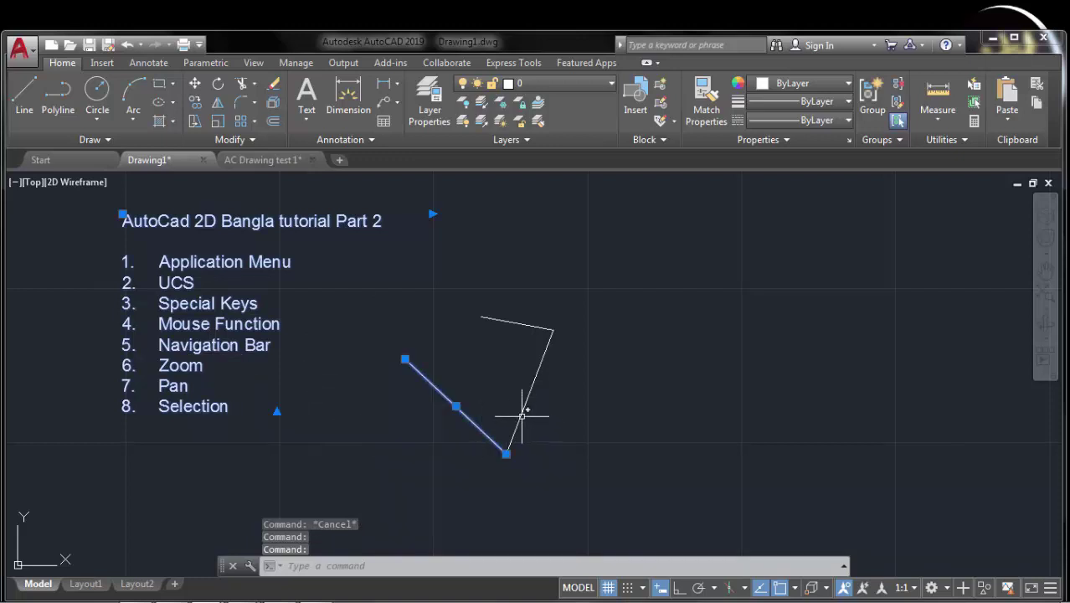
{"action": "left_click", "coordinate": [522, 415]}
{"action": "key", "text": "Escape"}
{"action": "key", "text": "Escape"}
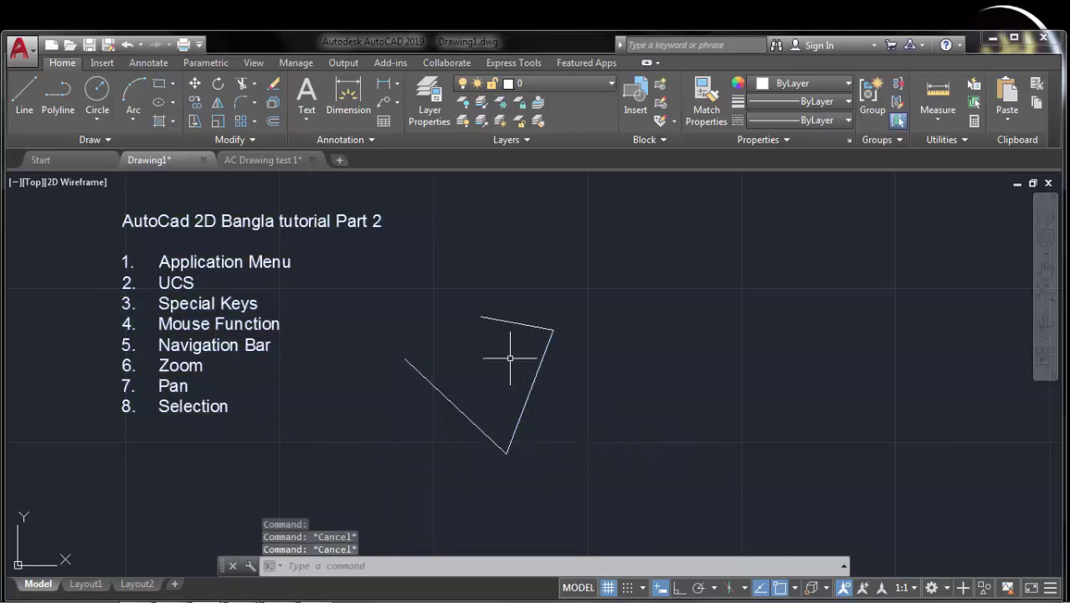
{"action": "middle_click_drag", "start_coordinate": [352, 278], "coordinate": [376, 299]}
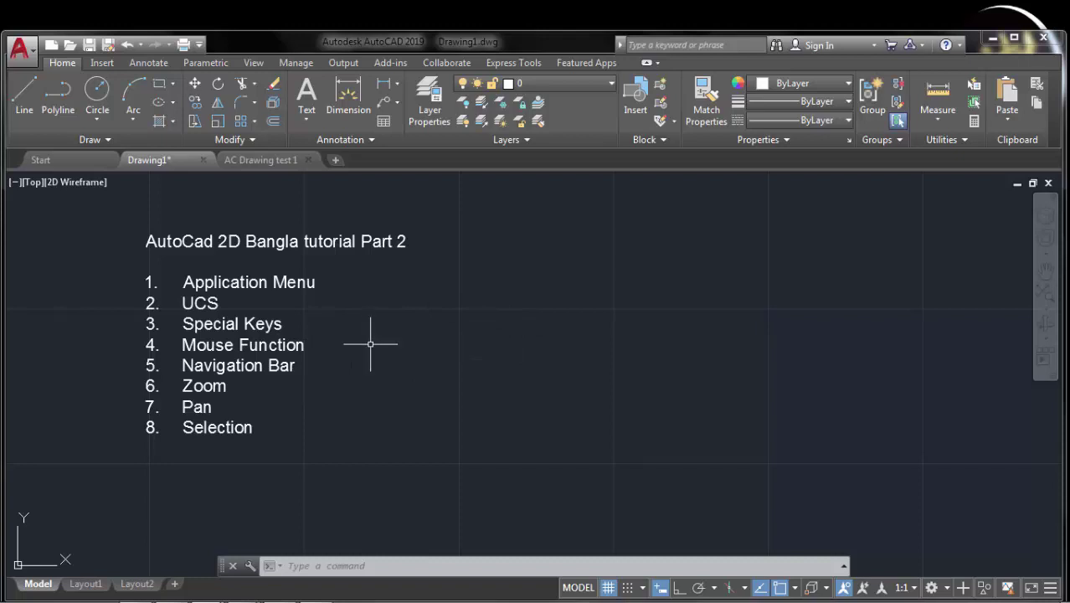
{"action": "scroll", "coordinate": [250, 343], "scroll_direction": "down", "scroll_amount": 2}
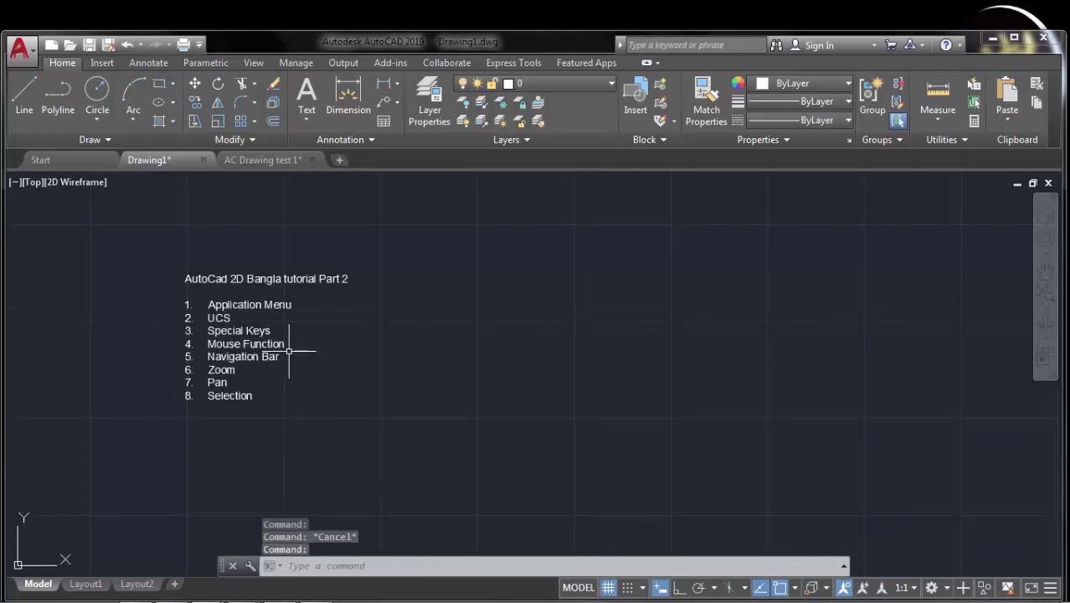
Step: Switch to AC Drawing test 1, zoom in, and select the horizontal Phase line
{"action": "left_click", "coordinate": [264, 160]}
{"action": "middle_click_drag", "start_coordinate": [335, 327], "coordinate": [468, 319]}
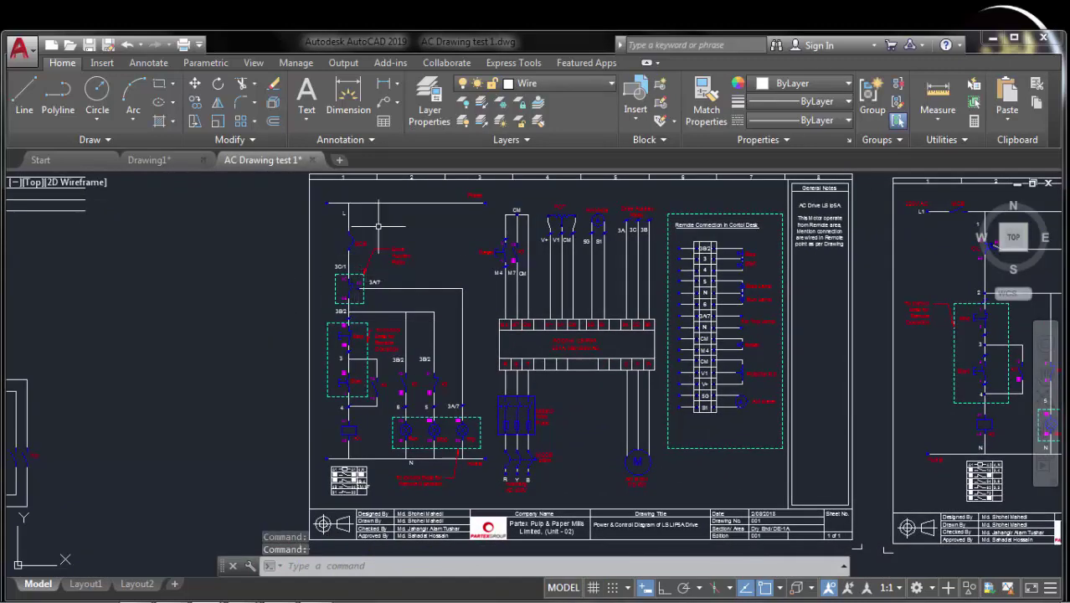
{"action": "scroll", "coordinate": [379, 226], "scroll_direction": "up", "scroll_amount": 2}
{"action": "scroll", "coordinate": [362, 259], "scroll_direction": "up", "scroll_amount": 2}
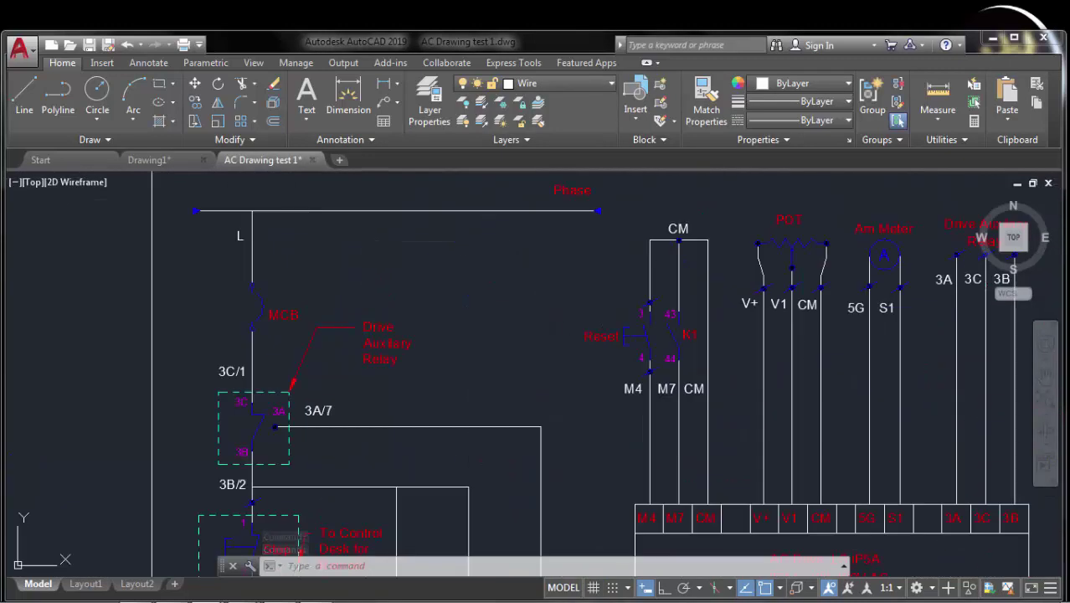
{"action": "left_click", "coordinate": [362, 257]}
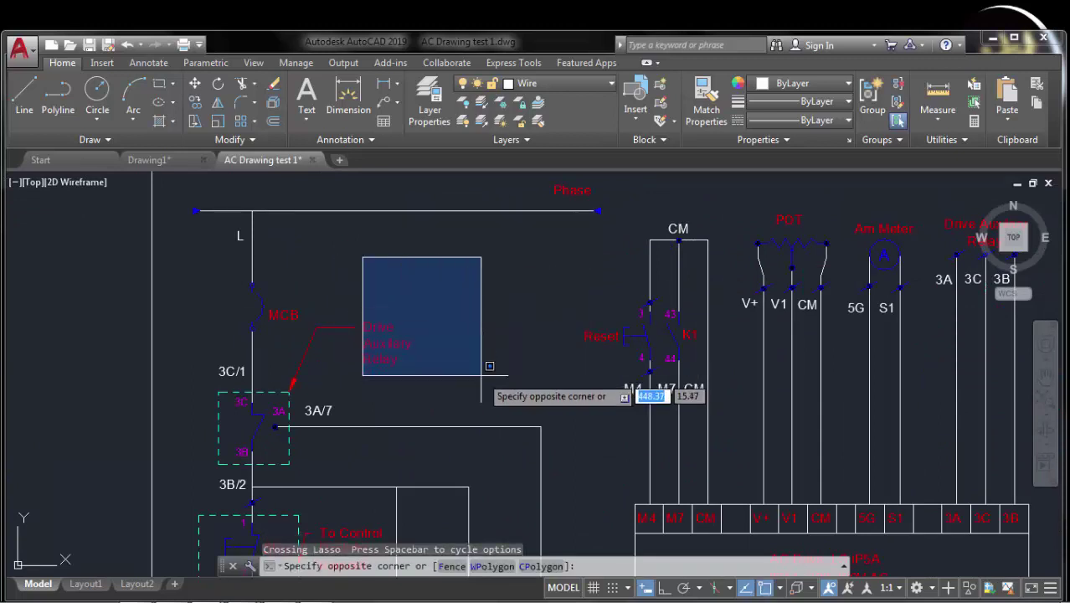
{"action": "left_click", "coordinate": [447, 283]}
{"action": "left_click", "coordinate": [471, 208]}
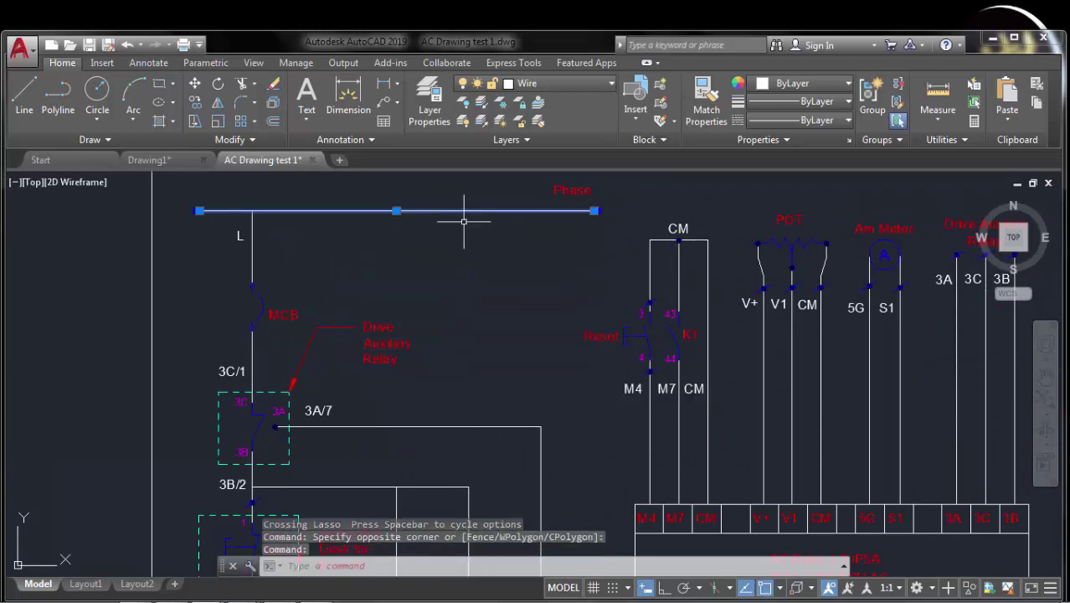
Step: Start CIRCLE and cancel it, zoom out, and dismiss the canvas shortcut menu
{"action": "left_click", "coordinate": [97, 91]}
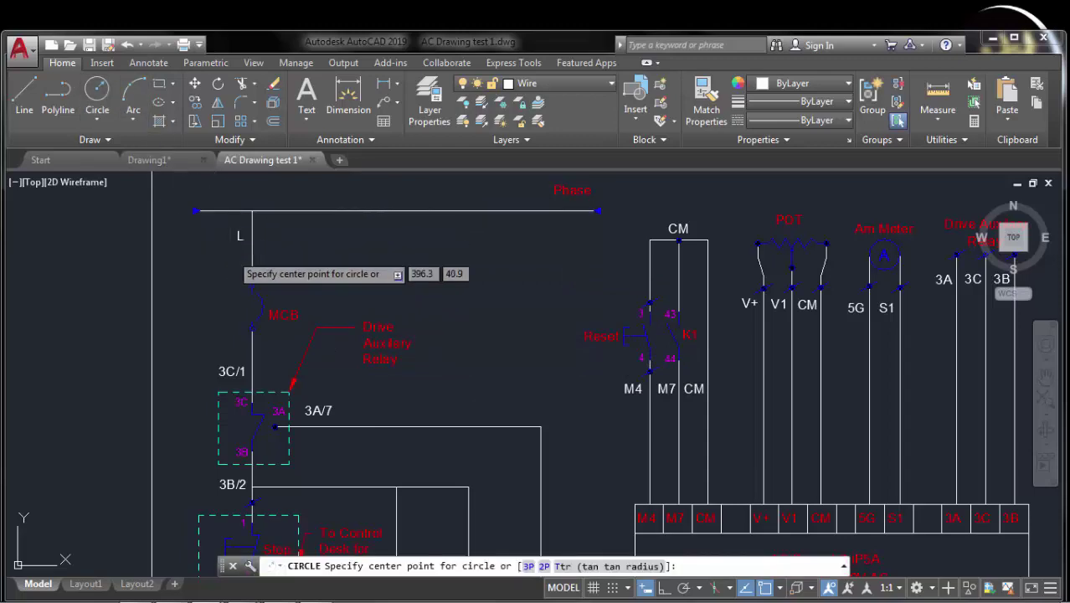
{"action": "key", "text": "Escape"}
{"action": "scroll", "coordinate": [214, 267], "scroll_direction": "down", "scroll_amount": 3}
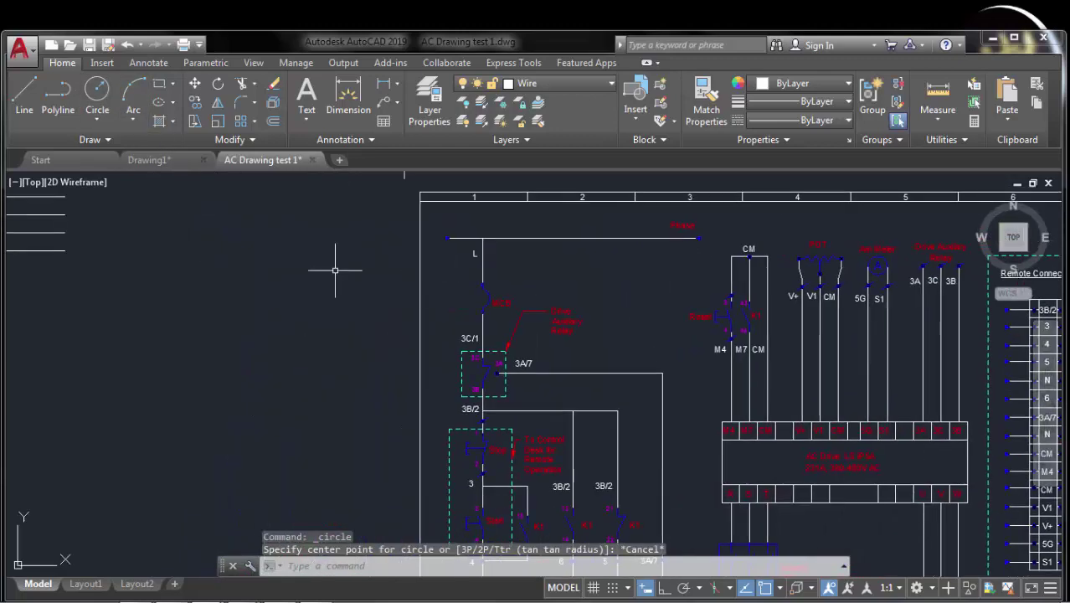
{"action": "right_click", "coordinate": [284, 285]}
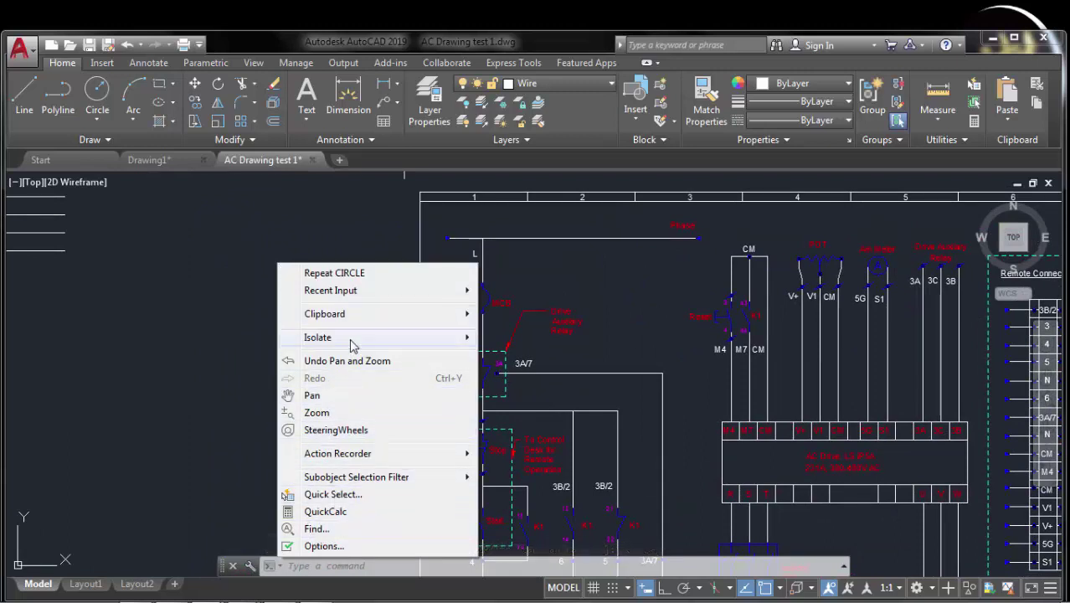
{"action": "mouse_move", "coordinate": [318, 337]}
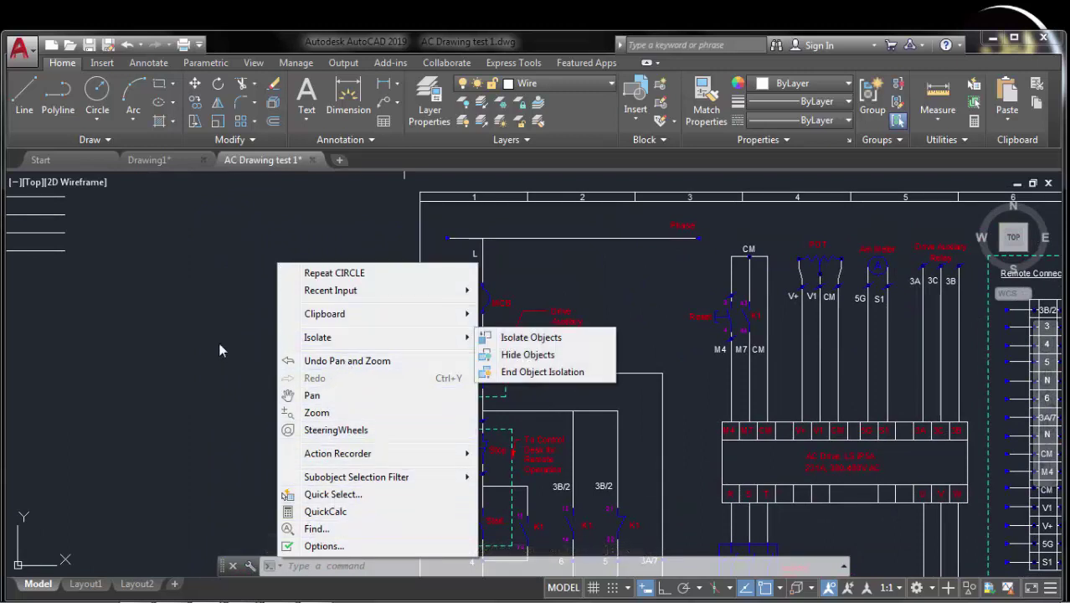
{"action": "left_click", "coordinate": [234, 326]}
{"action": "left_click", "coordinate": [242, 321]}
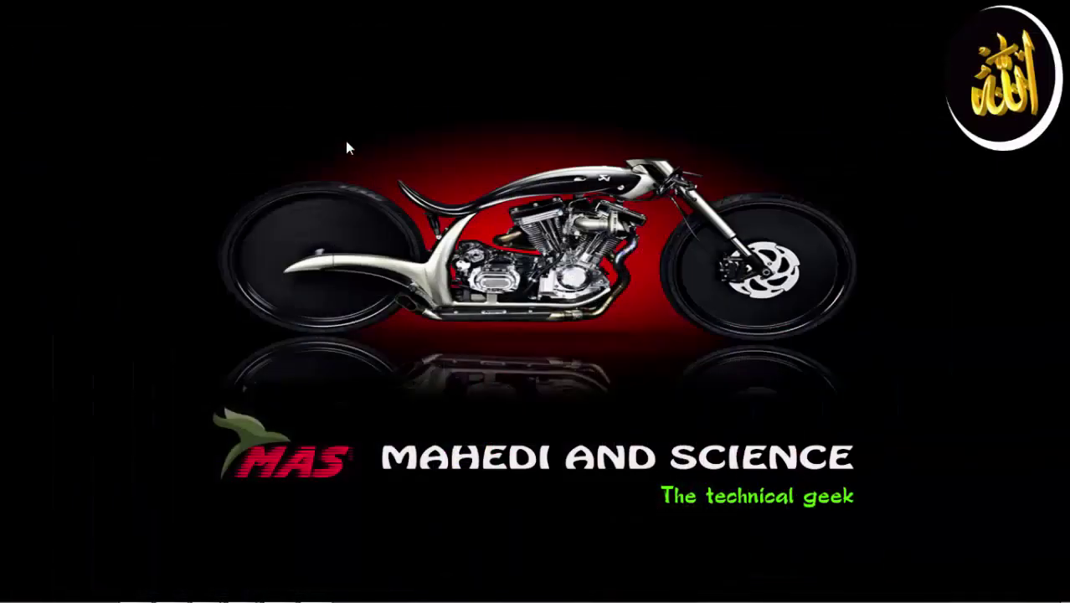
Step: Refresh the Windows desktop and restore AC Drawing test 1.dwg from the AutoCAD taskbar thumbnail
{"action": "right_click", "coordinate": [349, 148]}
{"action": "left_click", "coordinate": [406, 185]}
{"action": "right_click", "coordinate": [356, 157]}
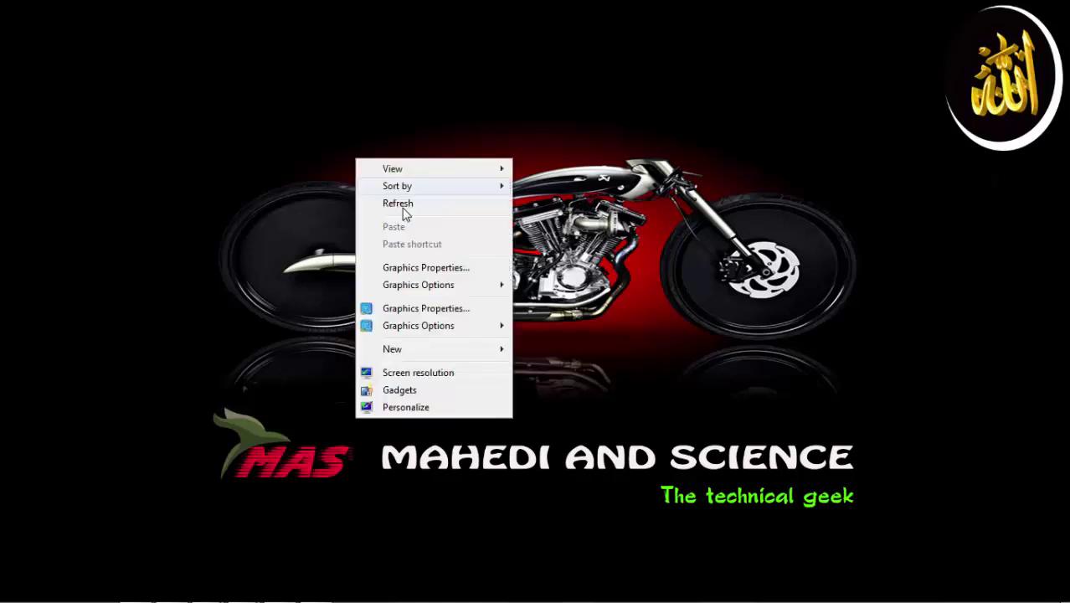
{"action": "left_click", "coordinate": [407, 206]}
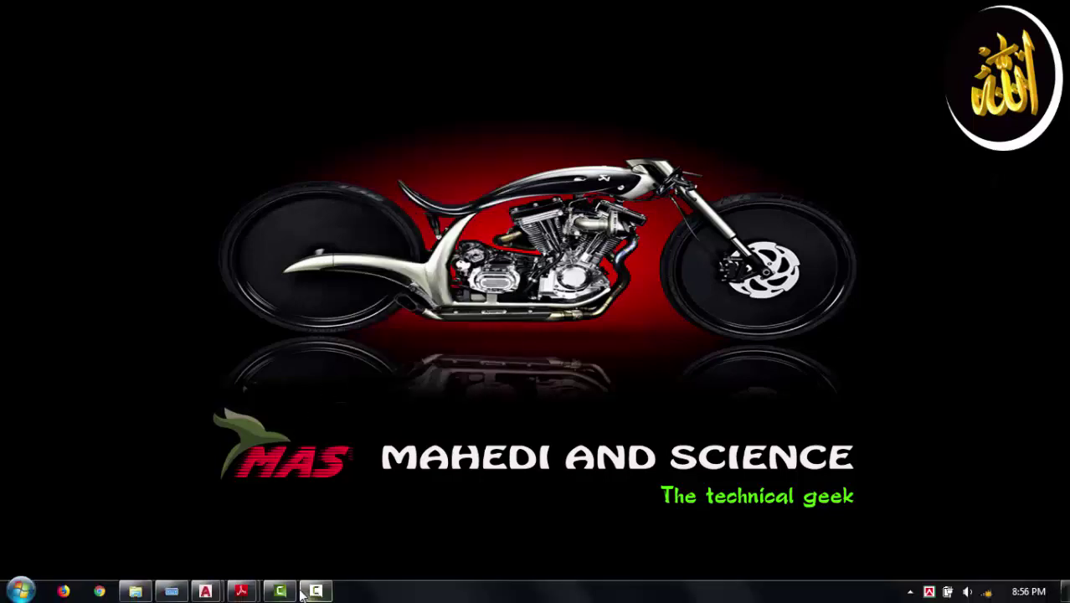
{"action": "mouse_move", "coordinate": [205, 591]}
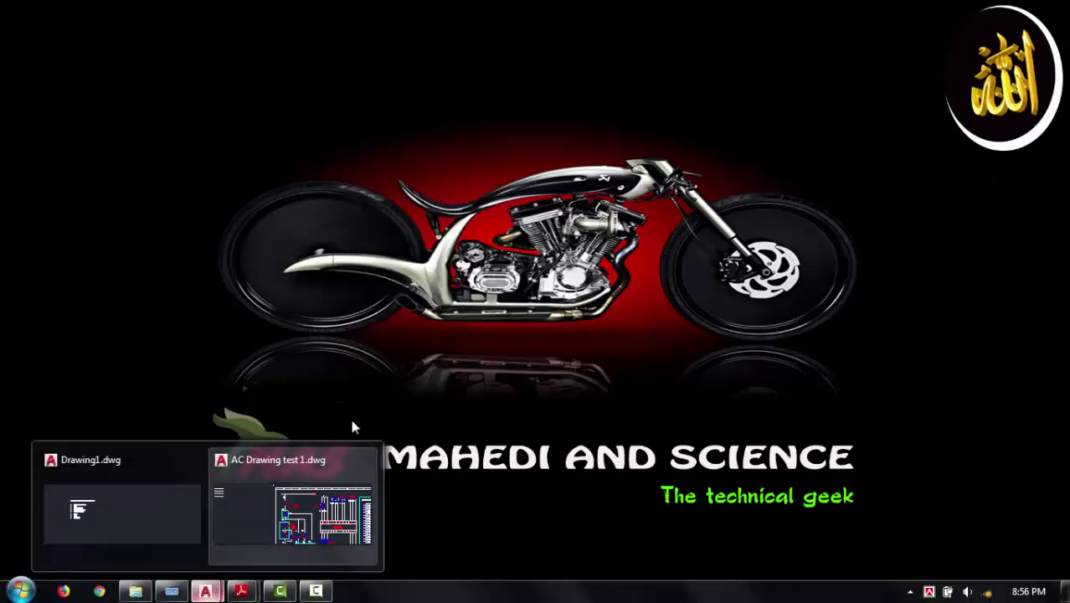
{"action": "left_click", "coordinate": [321, 483]}
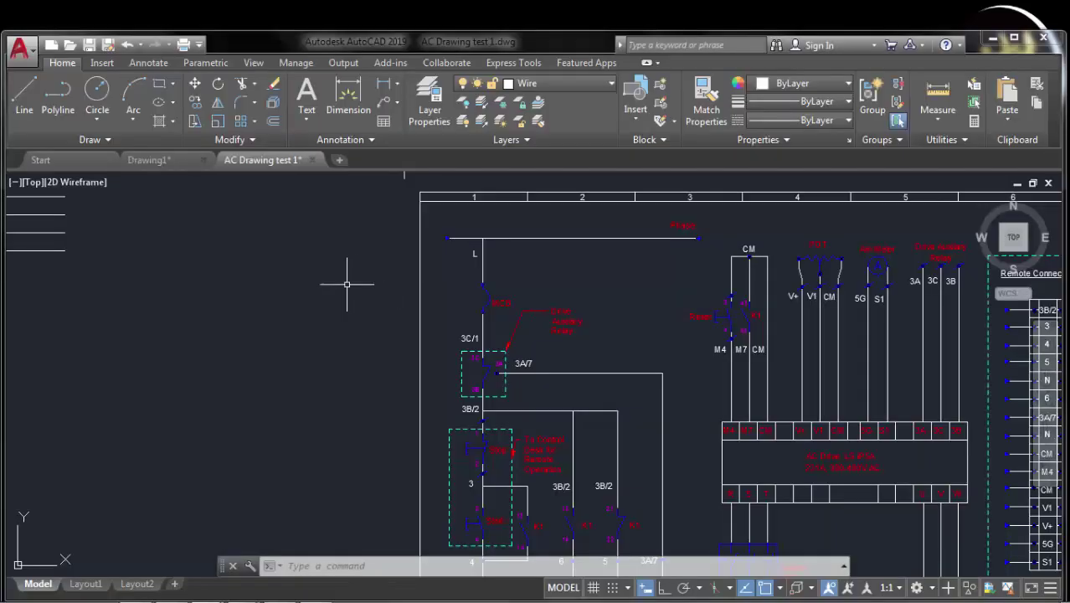
Step: Zoom out and apply Zoom Extents to fit both sheets and the left circuit in view
{"action": "middle_click_drag", "start_coordinate": [368, 283], "coordinate": [337, 259]}
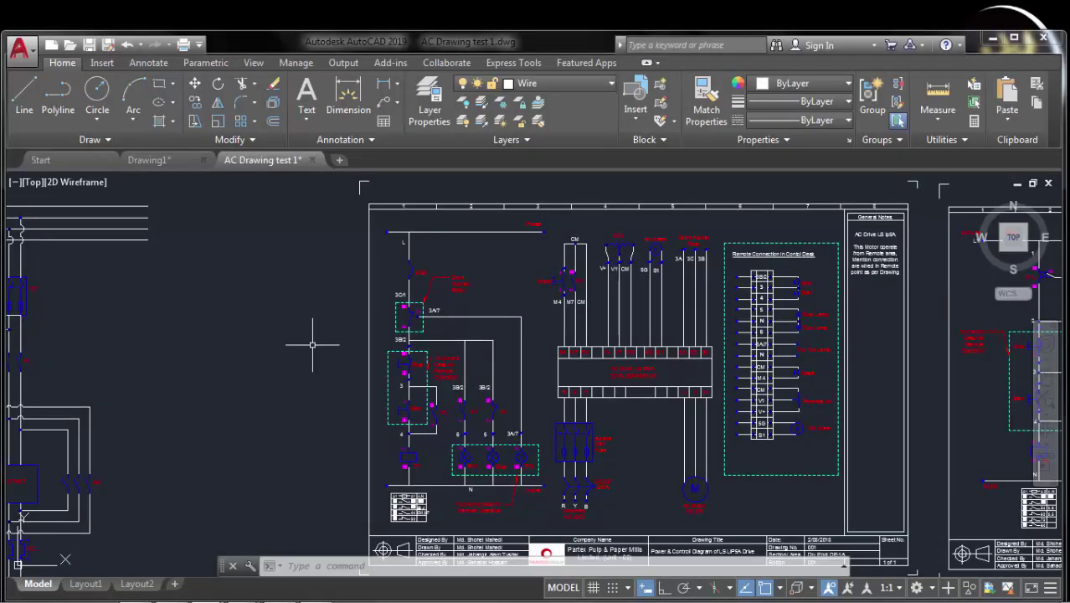
{"action": "scroll", "coordinate": [527, 332], "scroll_direction": "down", "scroll_amount": 2}
{"action": "mouse_move", "coordinate": [528, 331]}
{"action": "middle_mouse_down"}
{"action": "mouse_move", "coordinate": [408, 329]}
{"action": "mouse_move", "coordinate": [373, 314]}
{"action": "middle_mouse_up"}
{"action": "scroll", "coordinate": [482, 330], "scroll_direction": "down", "scroll_amount": 4}
{"action": "scroll", "coordinate": [482, 331], "scroll_direction": "down", "scroll_amount": 3}
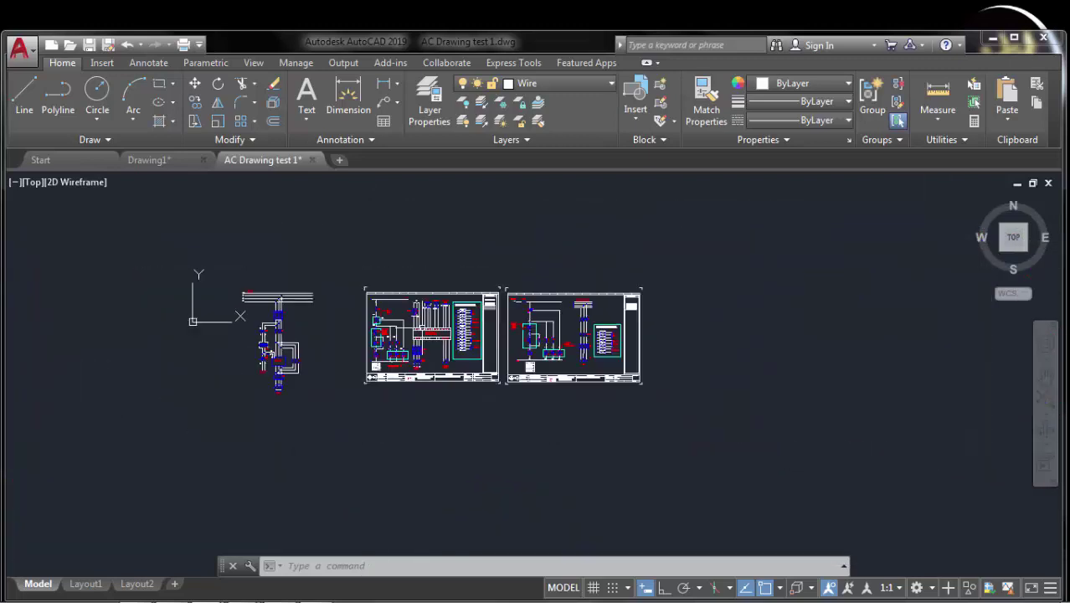
{"action": "scroll", "coordinate": [482, 331], "scroll_direction": "down", "scroll_amount": 2}
{"action": "scroll", "coordinate": [481, 331], "scroll_direction": "down", "scroll_amount": 1}
{"action": "scroll", "coordinate": [481, 331], "scroll_direction": "down", "scroll_amount": 3}
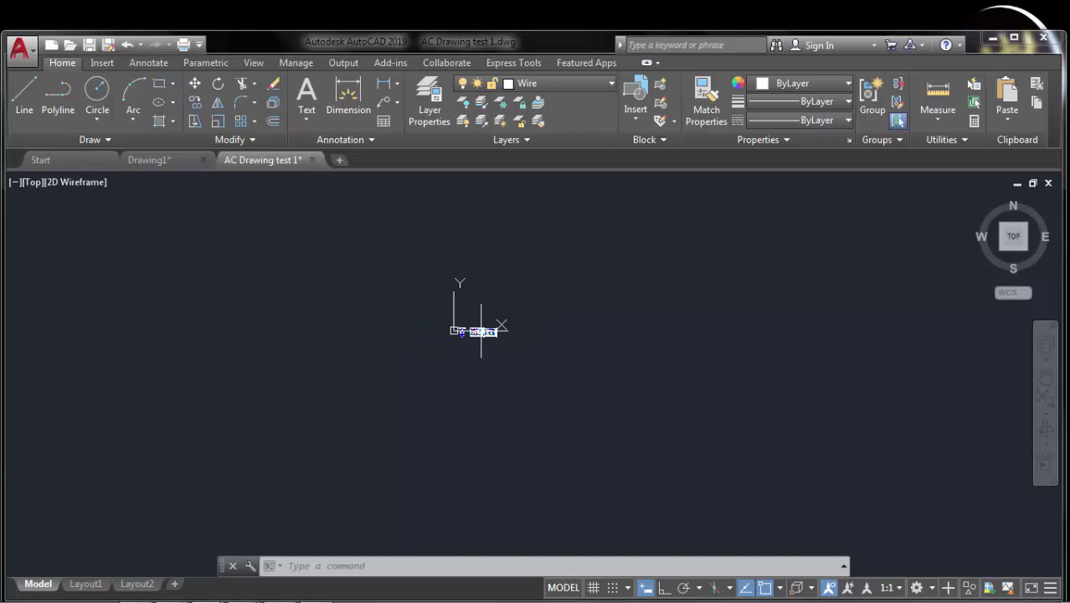
{"action": "middle_click", "coordinate": [482, 330]}
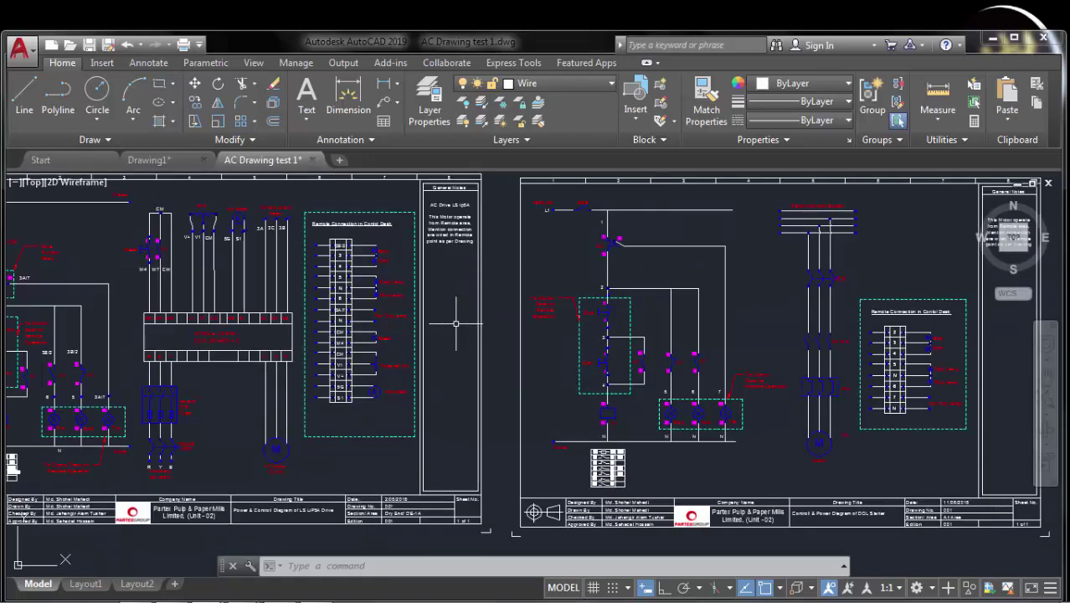
{"action": "middle_click", "coordinate": [455, 324]}
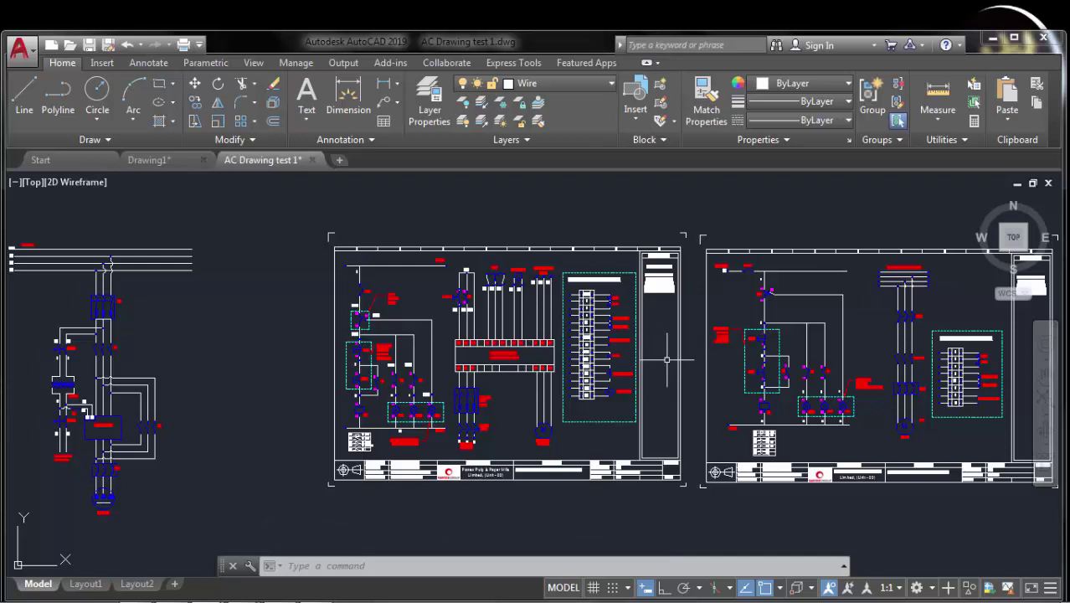
Step: Pan the drawing left to reposition the schematic sheets
{"action": "mouse_move", "coordinate": [660, 344]}
{"action": "middle_mouse_down"}
{"action": "mouse_move", "coordinate": [516, 362]}
{"action": "mouse_move", "coordinate": [444, 342]}
{"action": "mouse_move", "coordinate": [501, 303]}
{"action": "mouse_move", "coordinate": [461, 312]}
{"action": "mouse_move", "coordinate": [301, 299]}
{"action": "middle_mouse_up"}
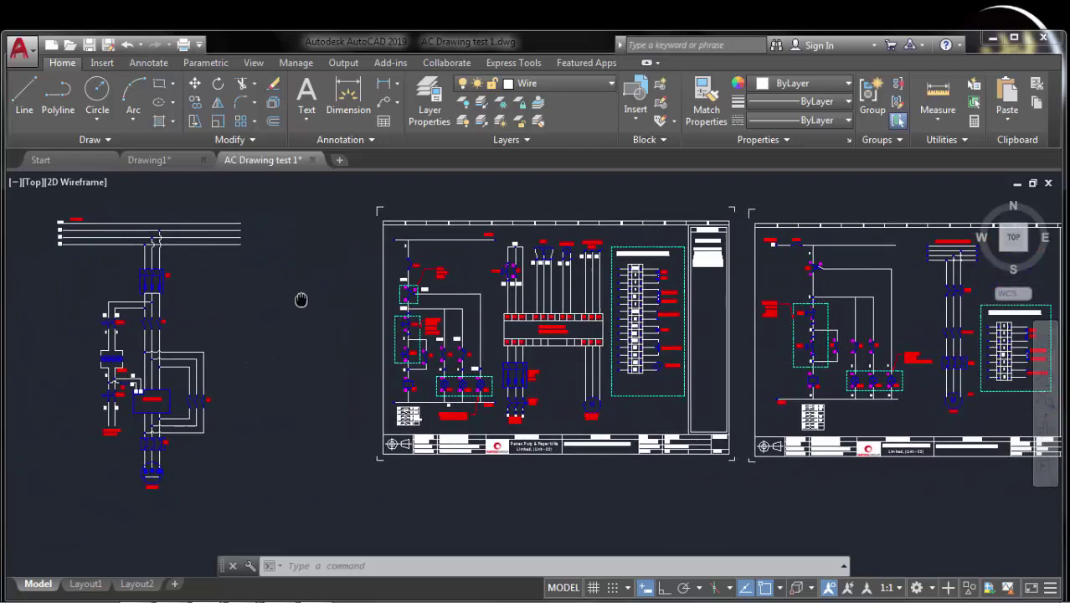
{"action": "middle_click_drag", "start_coordinate": [607, 311], "coordinate": [465, 310]}
{"action": "middle_click_drag", "start_coordinate": [665, 314], "coordinate": [478, 314]}
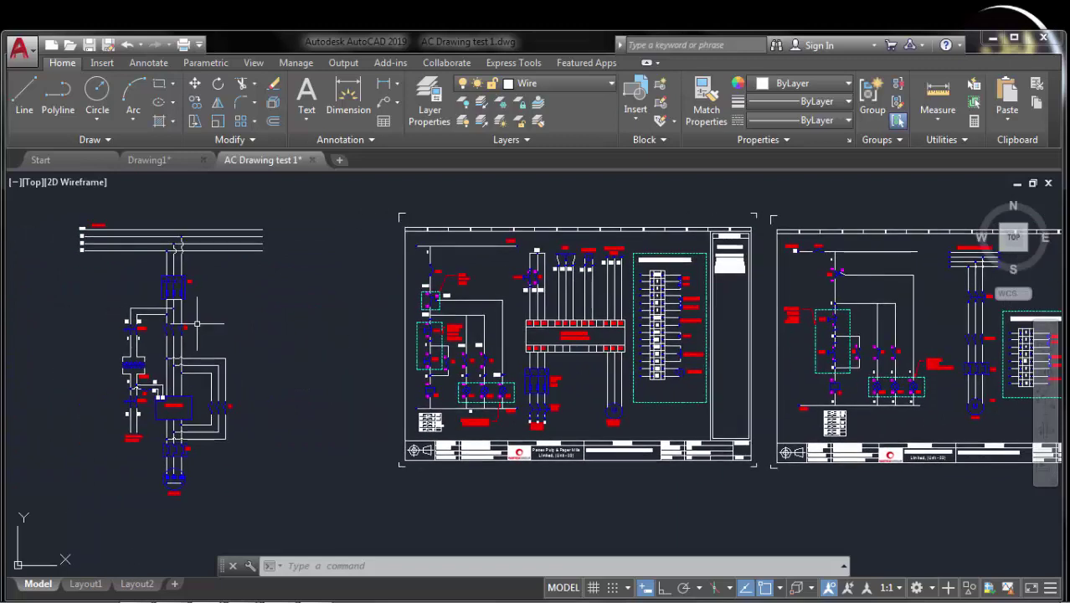
{"action": "left_click", "coordinate": [168, 160]}
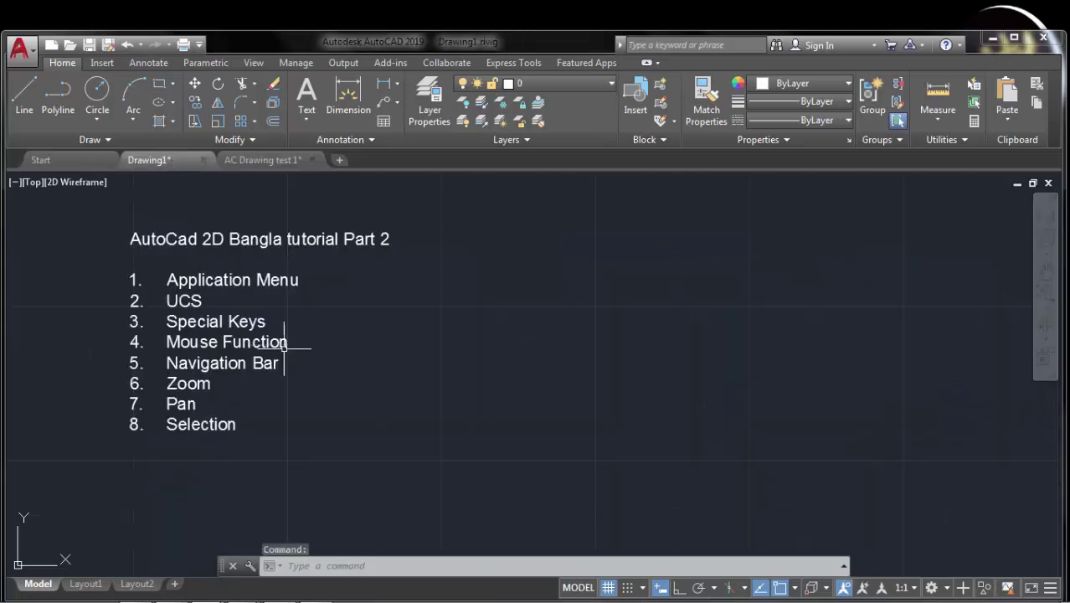
{"action": "scroll", "coordinate": [251, 355], "scroll_direction": "up", "scroll_amount": 2}
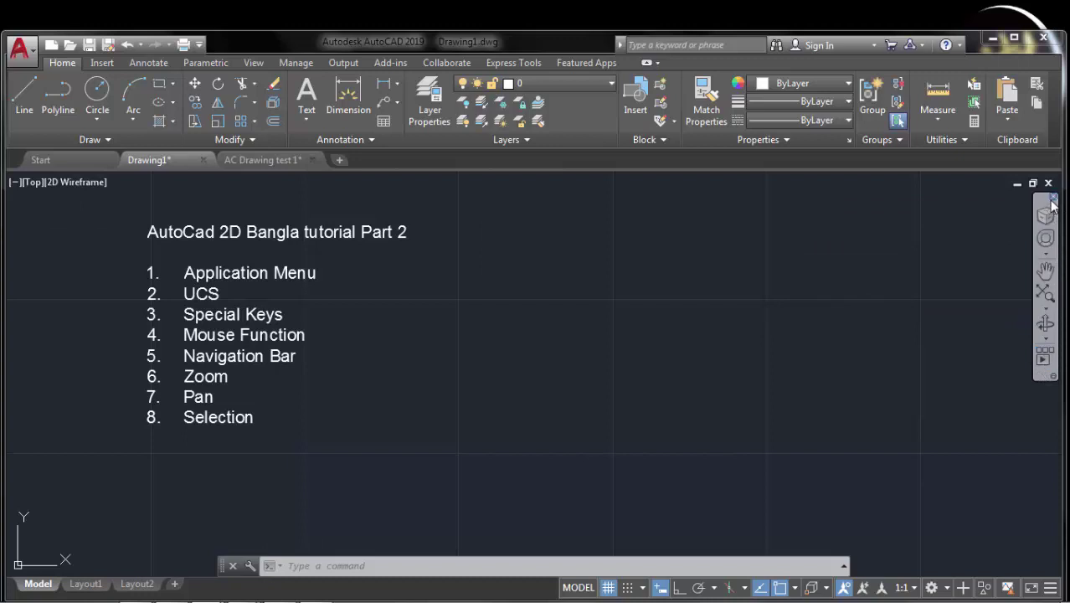
{"action": "left_click", "coordinate": [12, 183]}
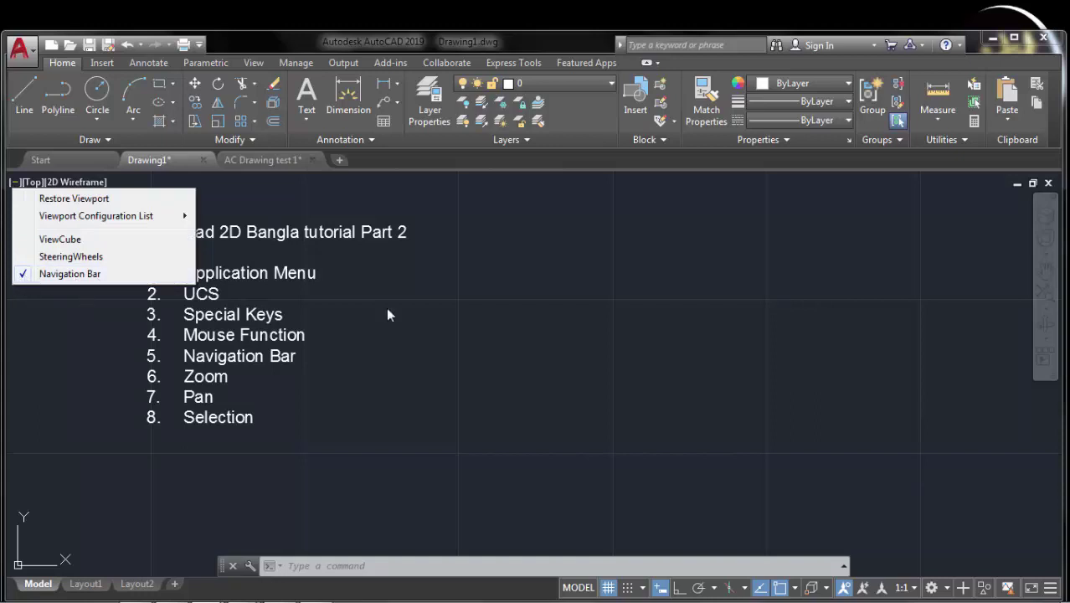
{"action": "left_click", "coordinate": [630, 323]}
{"action": "middle_click_drag", "start_coordinate": [998, 311], "coordinate": [914, 319]}
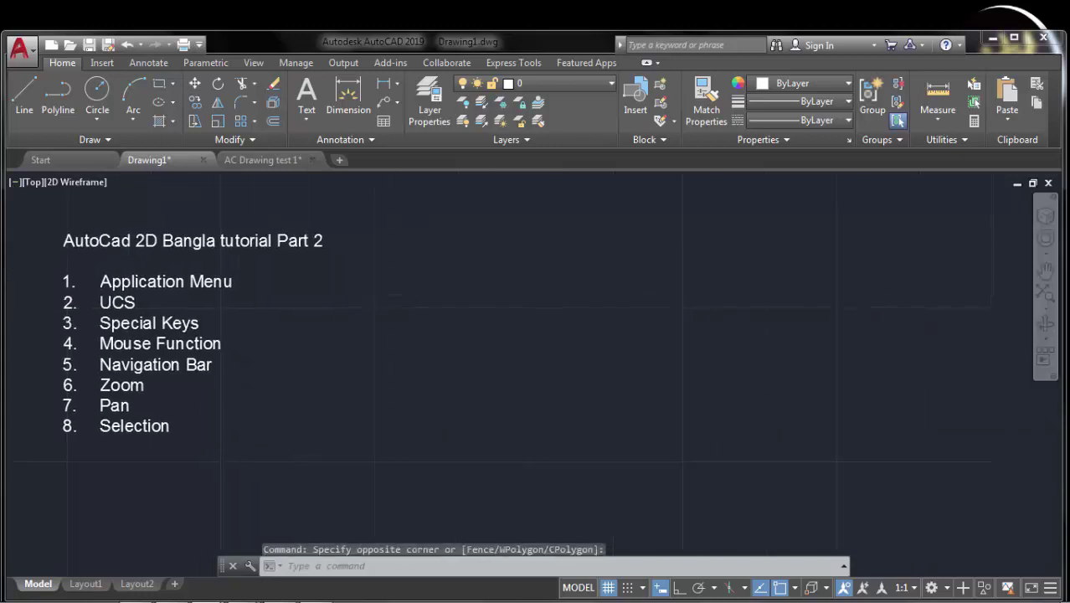
{"action": "middle_click_drag", "start_coordinate": [822, 317], "coordinate": [860, 326]}
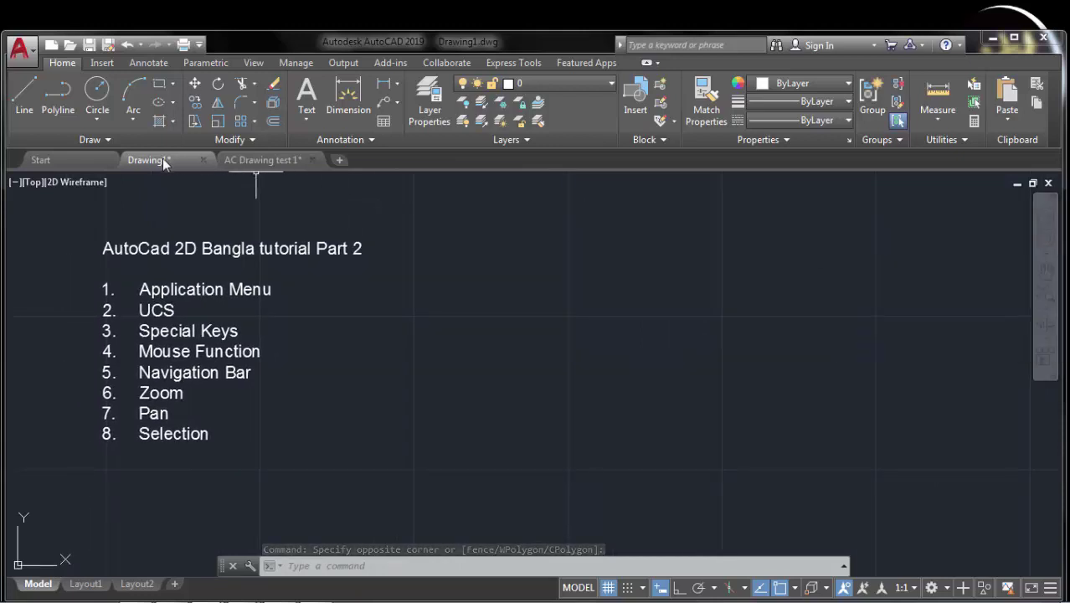
{"action": "middle_click_drag", "start_coordinate": [191, 394], "coordinate": [211, 366]}
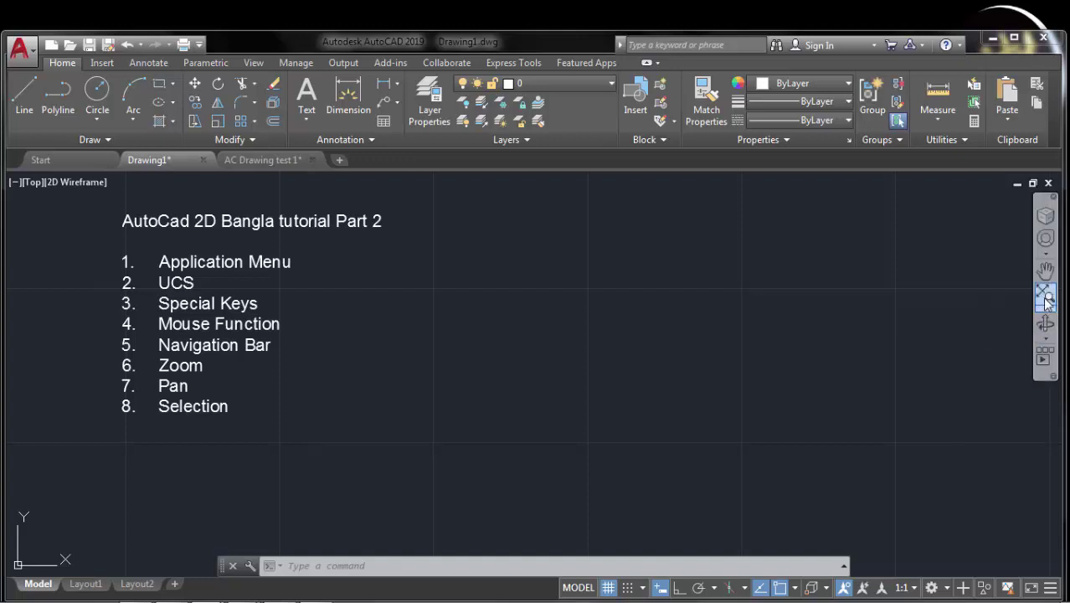
{"action": "left_click", "coordinate": [258, 155]}
Step: Fit all schematics in view with Zoom Extents and display the zoom options list
{"action": "middle_click_drag", "start_coordinate": [798, 328], "coordinate": [643, 323]}
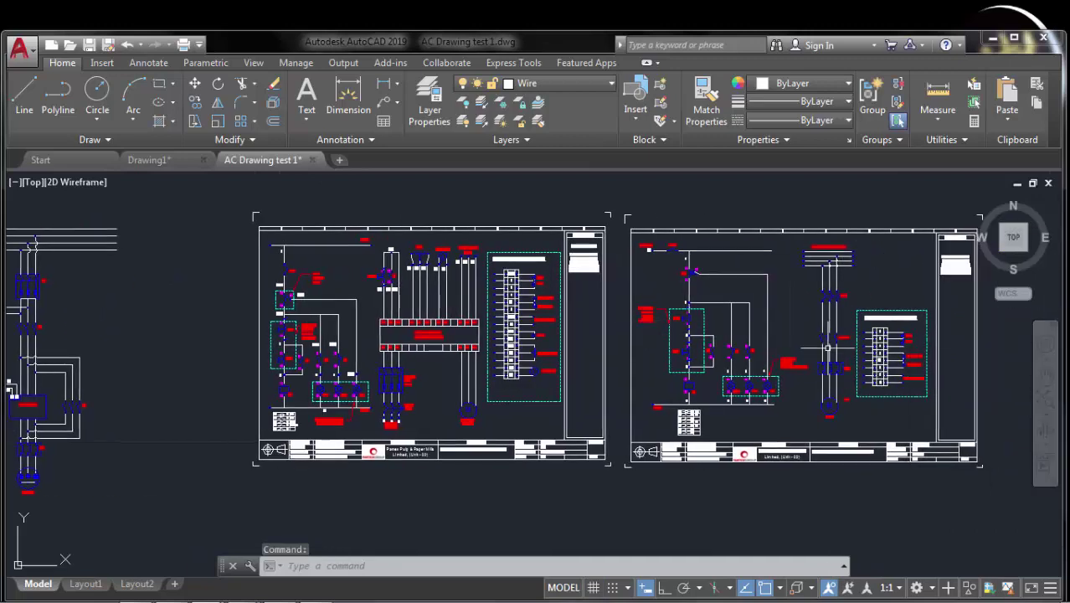
{"action": "scroll", "coordinate": [827, 348], "scroll_direction": "down", "scroll_amount": 8}
{"action": "middle_click_drag", "start_coordinate": [896, 359], "coordinate": [649, 366]}
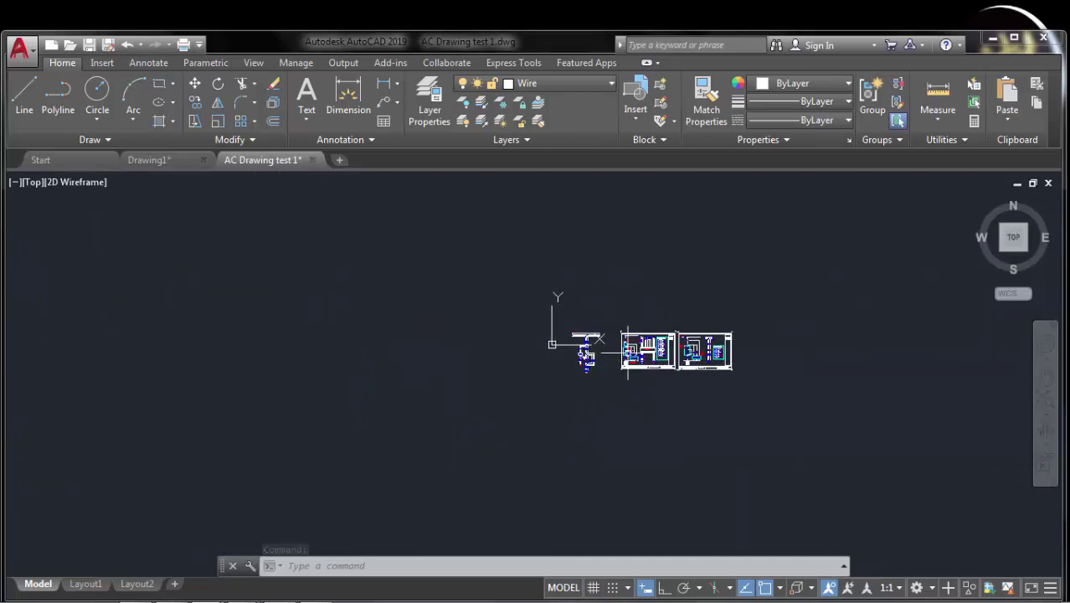
{"action": "left_click", "coordinate": [1045, 401]}
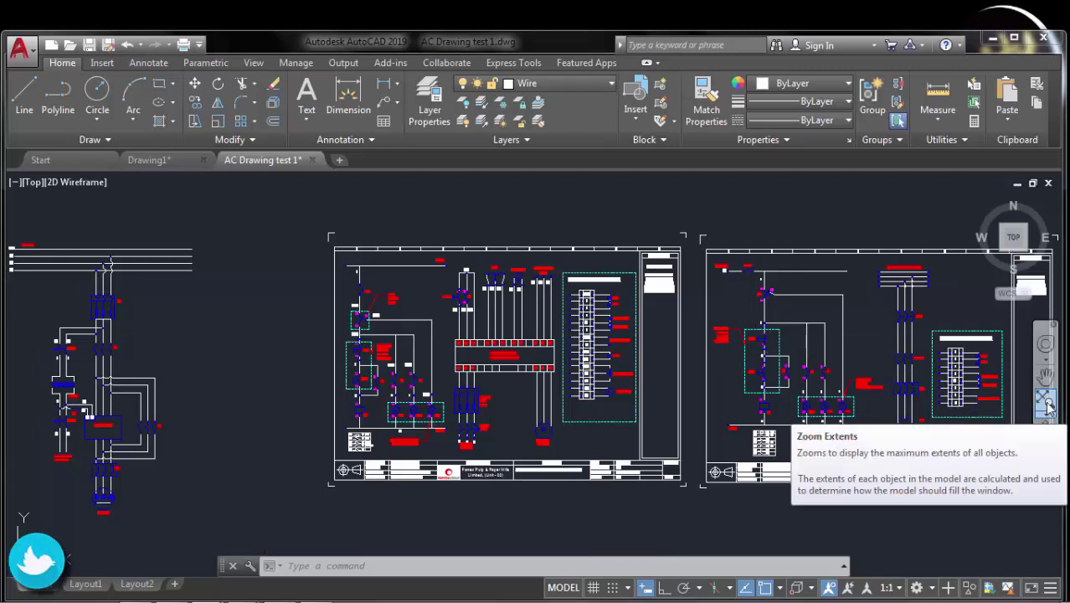
{"action": "left_click", "coordinate": [1045, 419]}
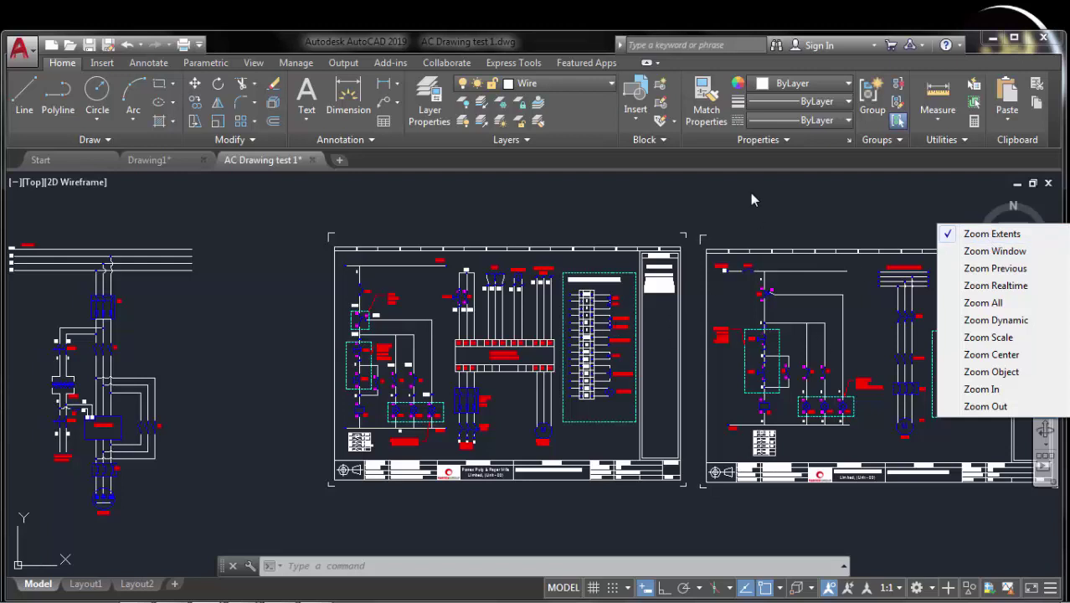
Step: Zoom in repeatedly onto the AC Drive block's U, V, W terminals
{"action": "left_click", "coordinate": [764, 215]}
{"action": "left_click", "coordinate": [855, 190]}
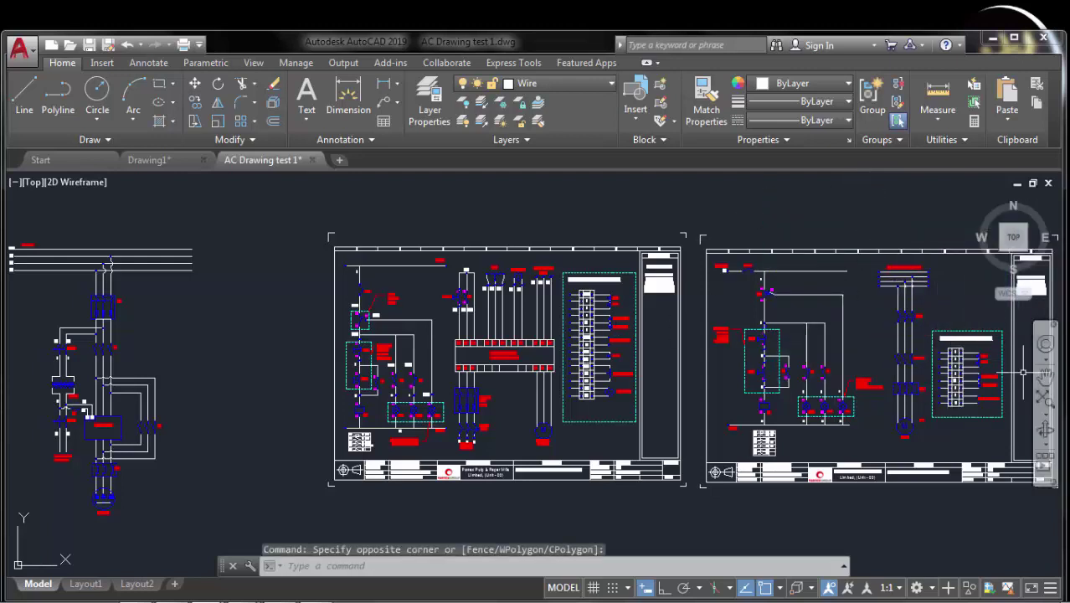
{"action": "left_click", "coordinate": [1045, 401]}
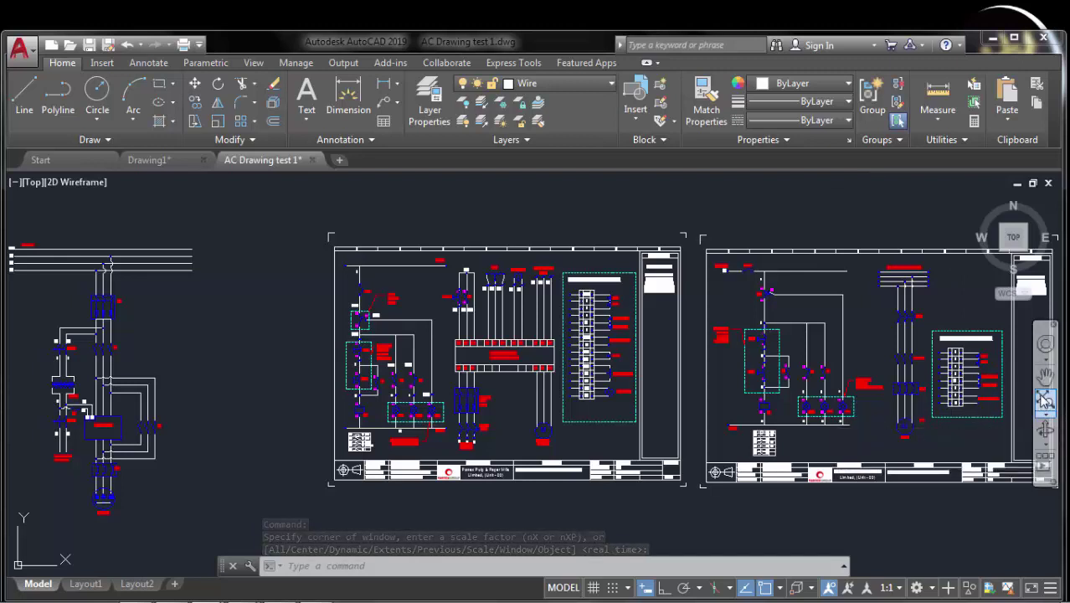
{"action": "left_click", "coordinate": [1044, 409]}
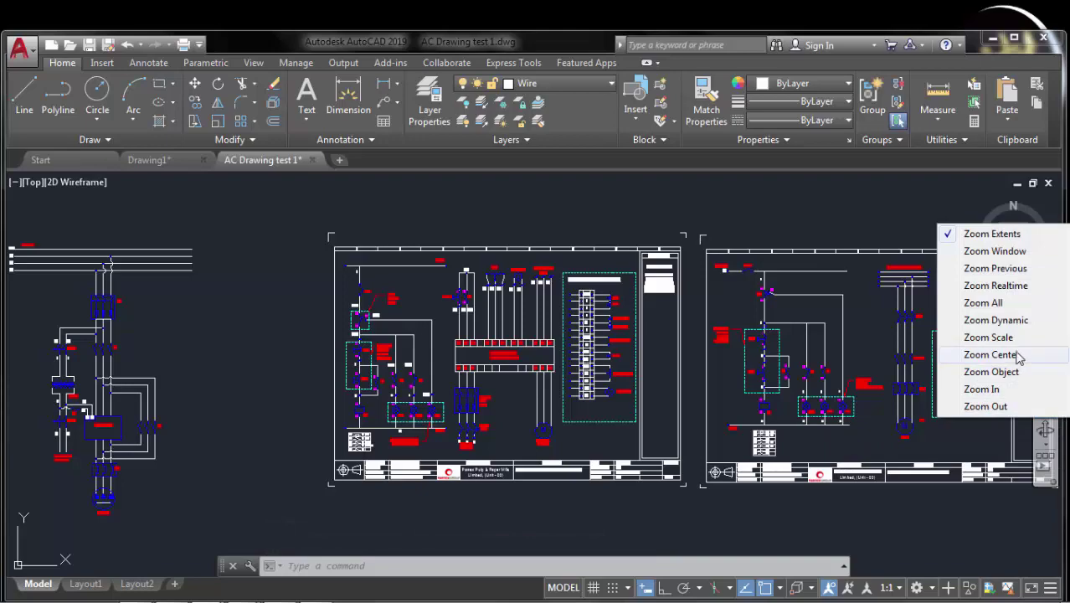
{"action": "left_click", "coordinate": [959, 390]}
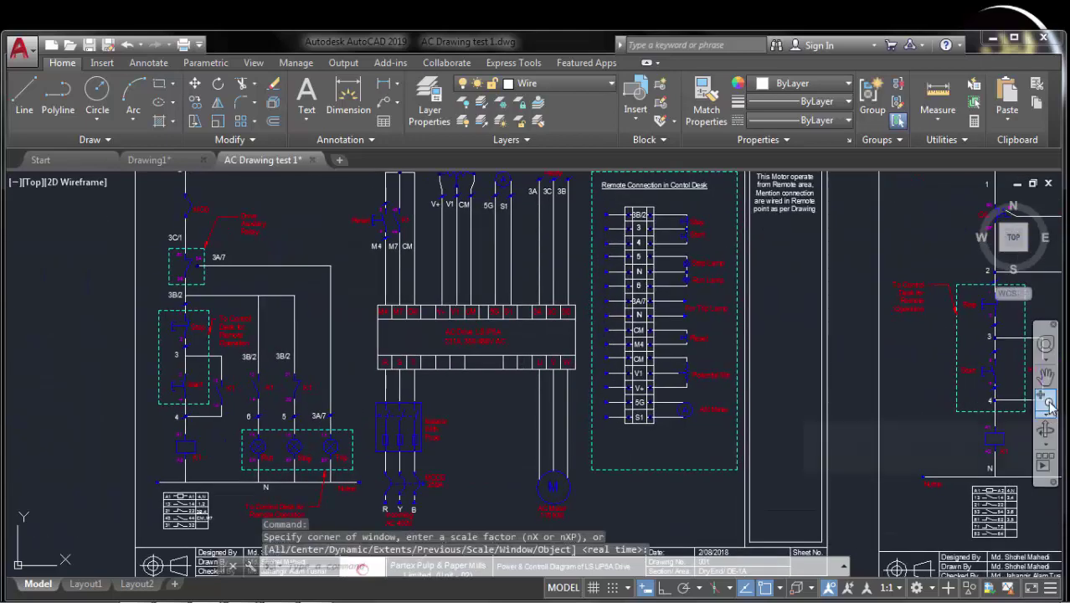
{"action": "left_click", "coordinate": [1046, 406]}
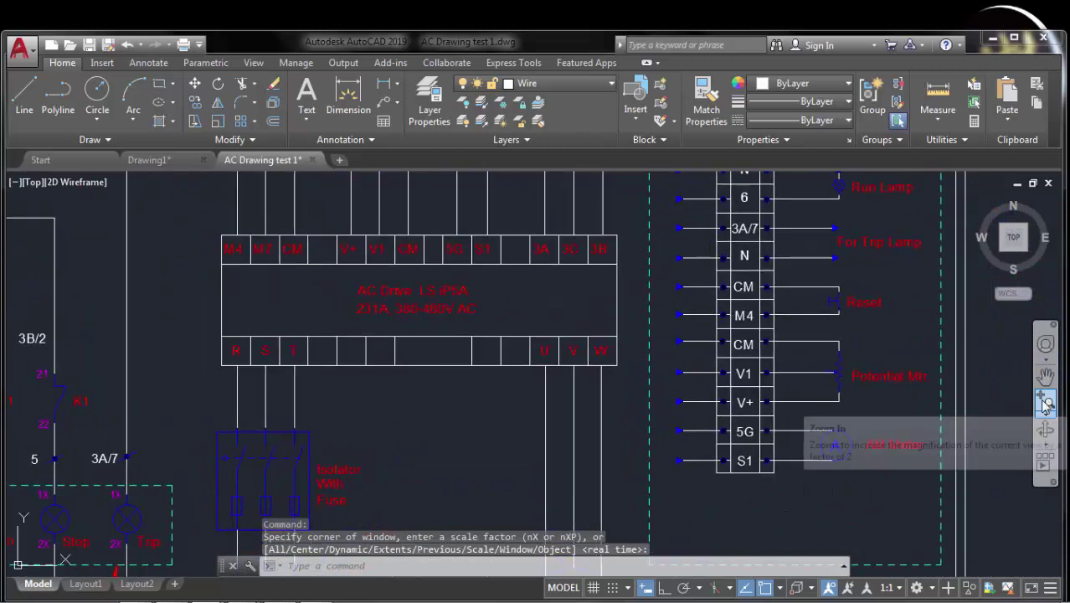
{"action": "left_click", "coordinate": [1047, 405]}
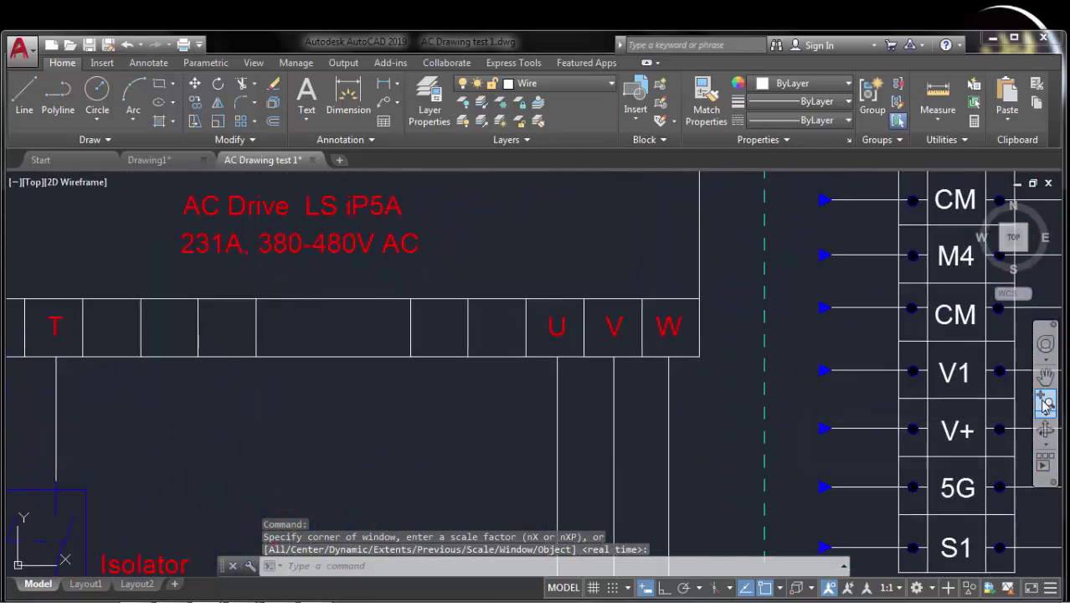
{"action": "left_click", "coordinate": [1047, 405]}
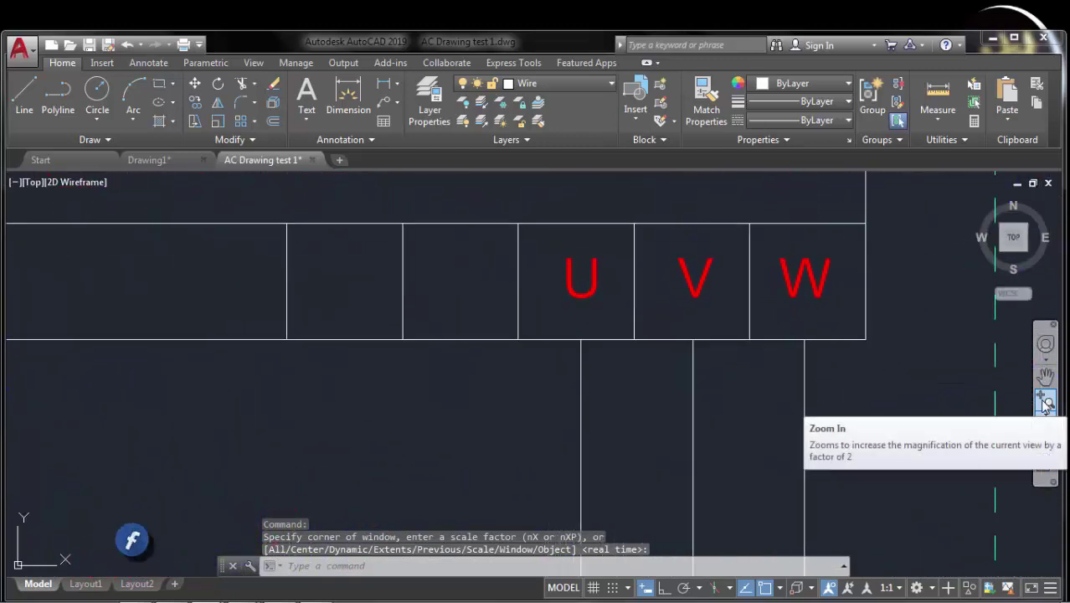
Step: Zoom out step by step until both schematic sheets appear small
{"action": "left_click", "coordinate": [1045, 429]}
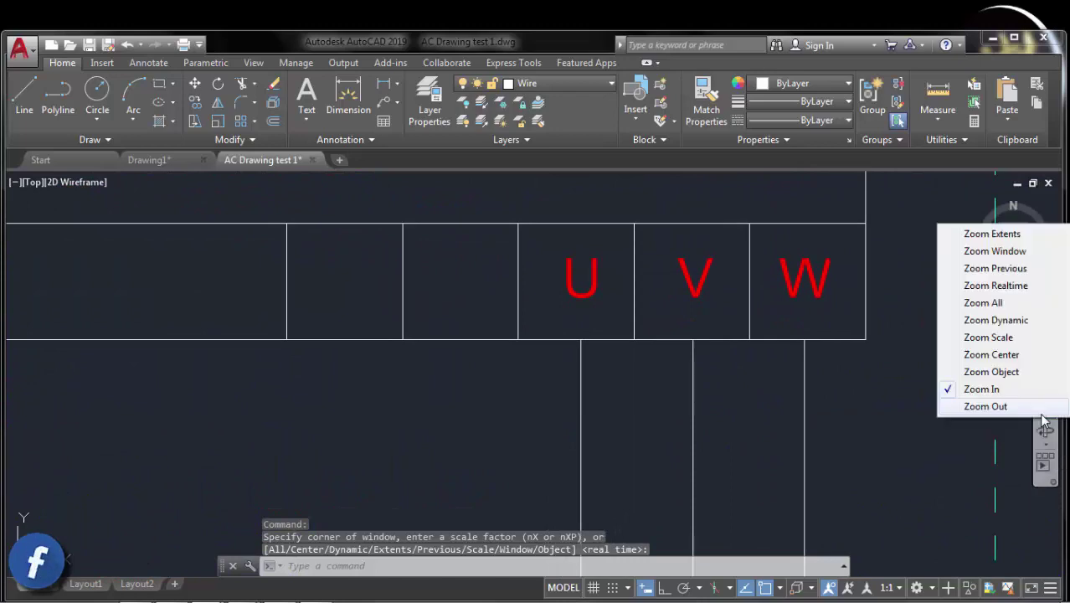
{"action": "left_click", "coordinate": [985, 406]}
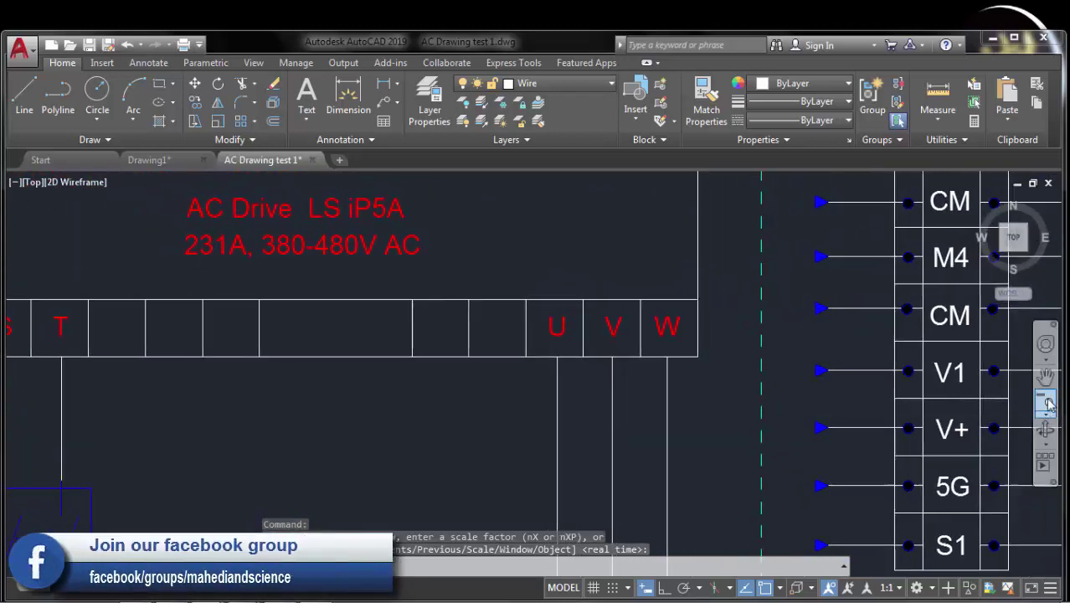
{"action": "left_click", "coordinate": [1047, 405]}
{"action": "left_click", "coordinate": [1047, 406]}
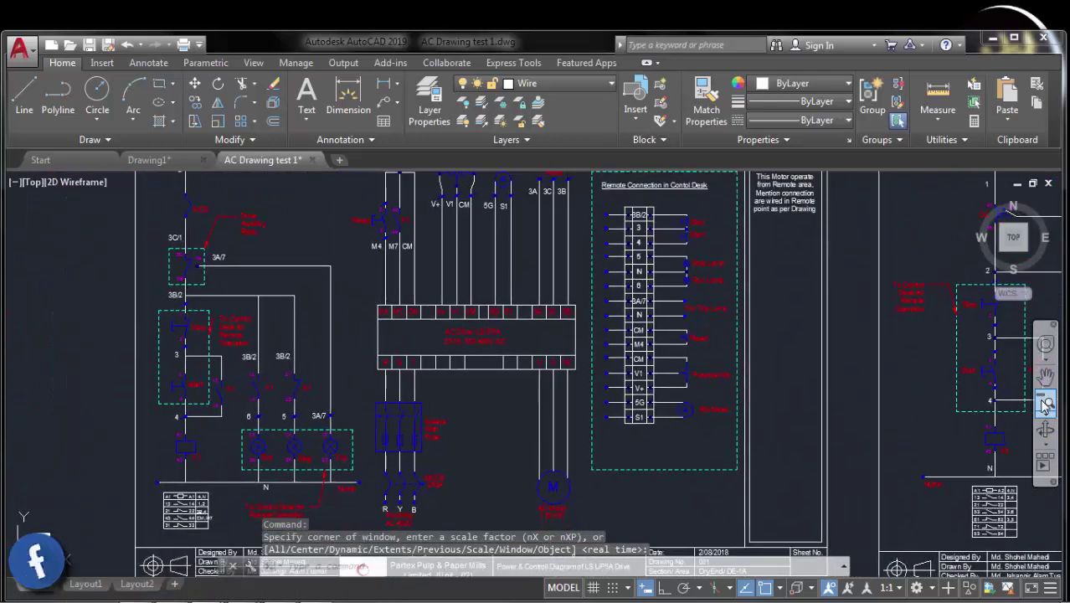
{"action": "left_click", "coordinate": [1048, 405]}
{"action": "left_click", "coordinate": [1046, 405]}
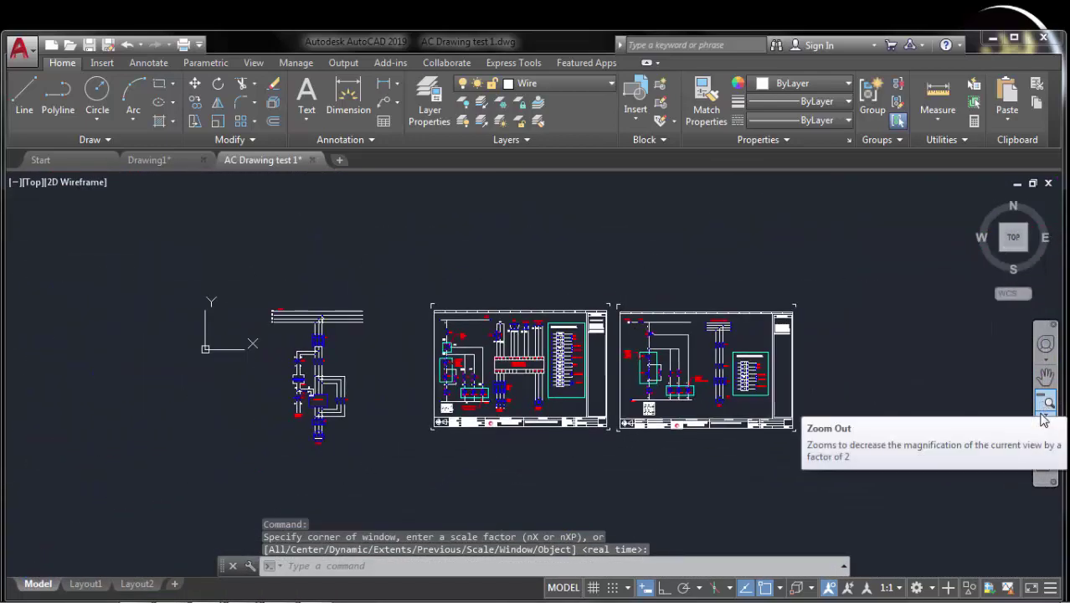
{"action": "left_click", "coordinate": [1048, 418]}
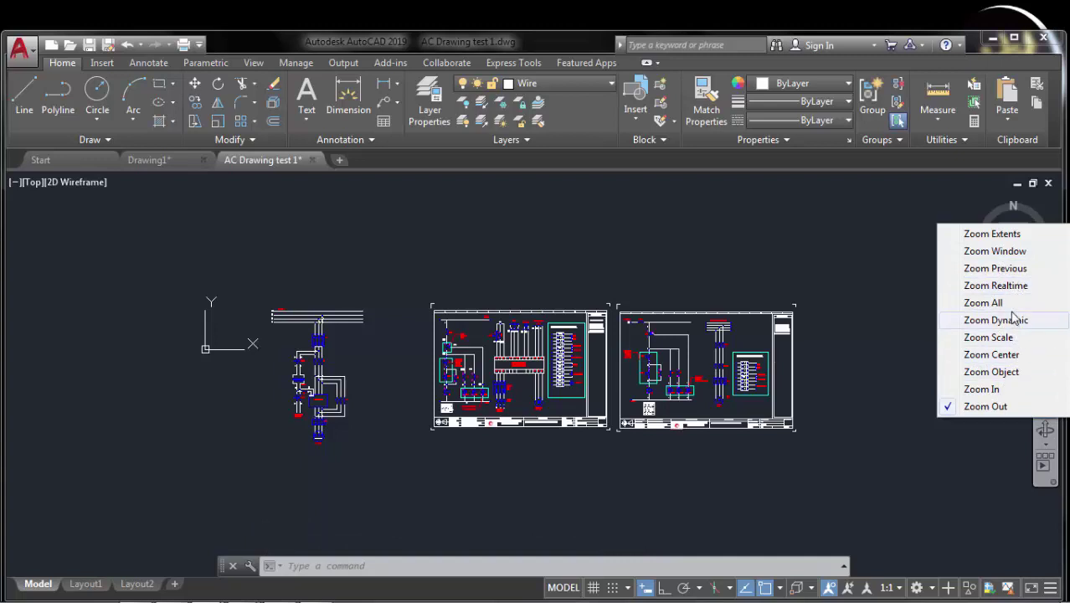
Step: Zoom Window onto an area of the left sheet, then pan toward the terminal strip
{"action": "left_click", "coordinate": [1007, 253]}
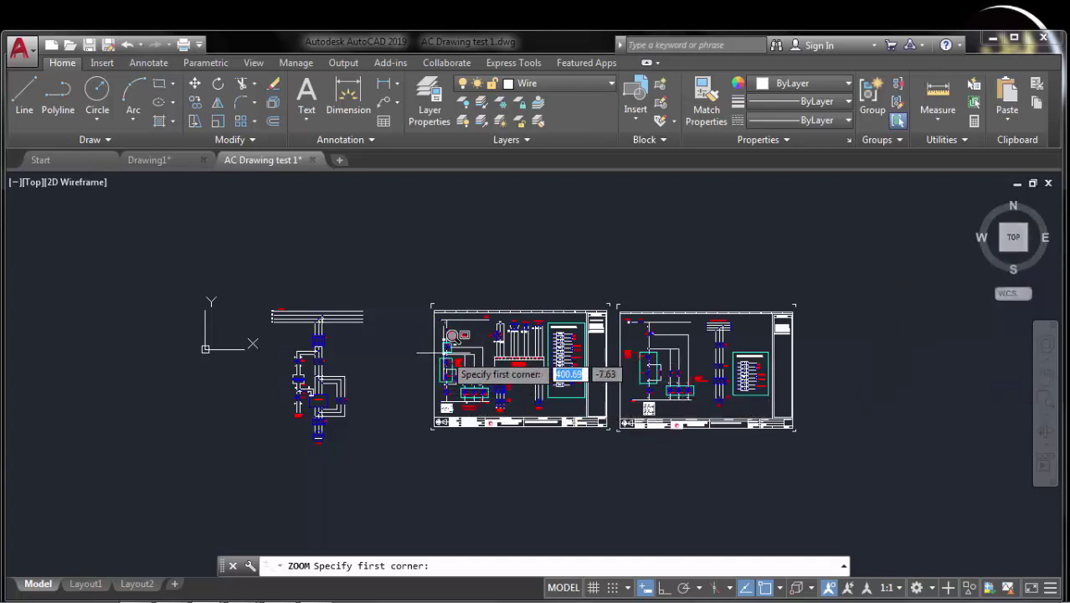
{"action": "left_click", "coordinate": [422, 331]}
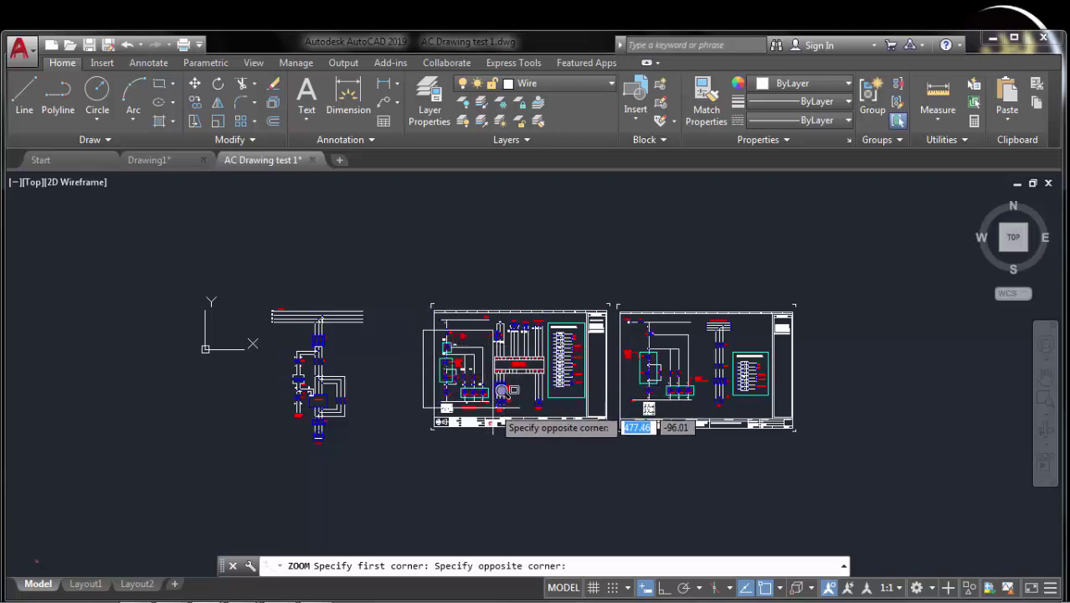
{"action": "left_click", "coordinate": [501, 397]}
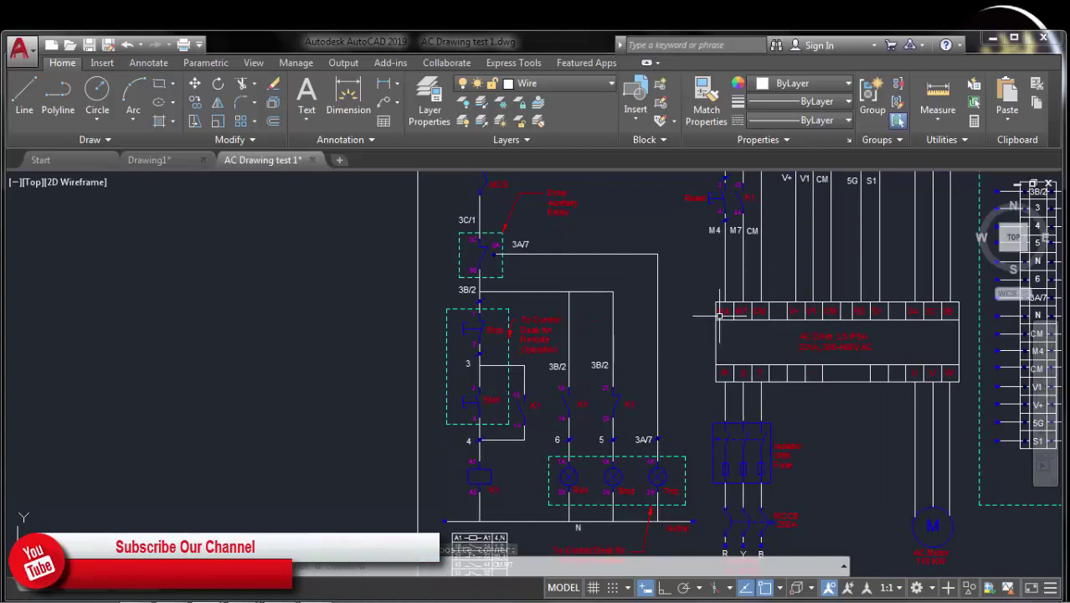
{"action": "middle_click_drag", "start_coordinate": [692, 340], "coordinate": [444, 359]}
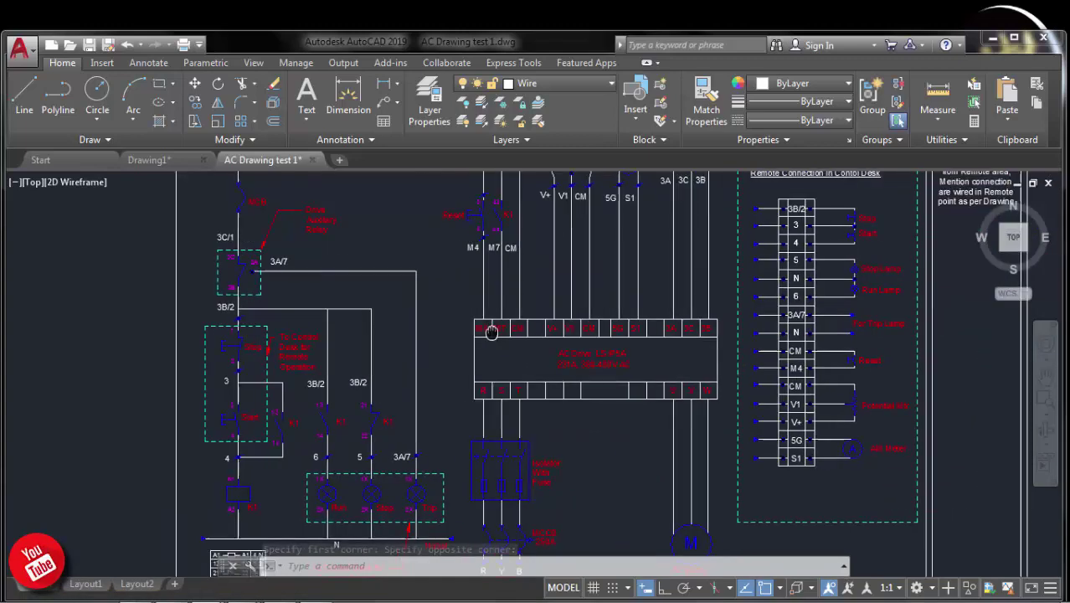
Step: Zoom Window onto the terminal strip
{"action": "left_click", "coordinate": [1050, 403]}
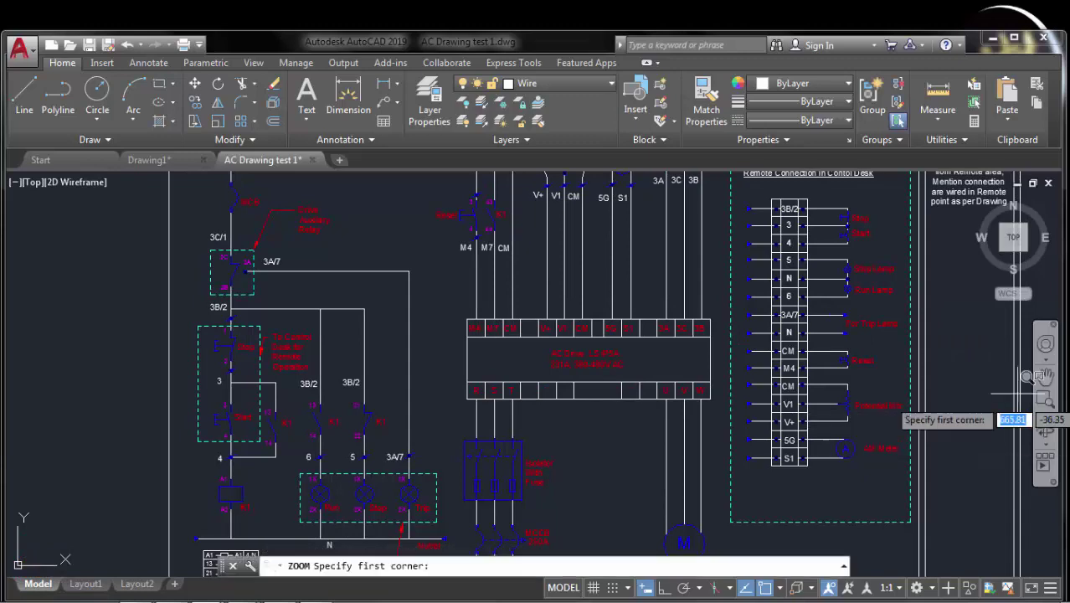
{"action": "left_click", "coordinate": [735, 198]}
{"action": "left_click", "coordinate": [879, 501]}
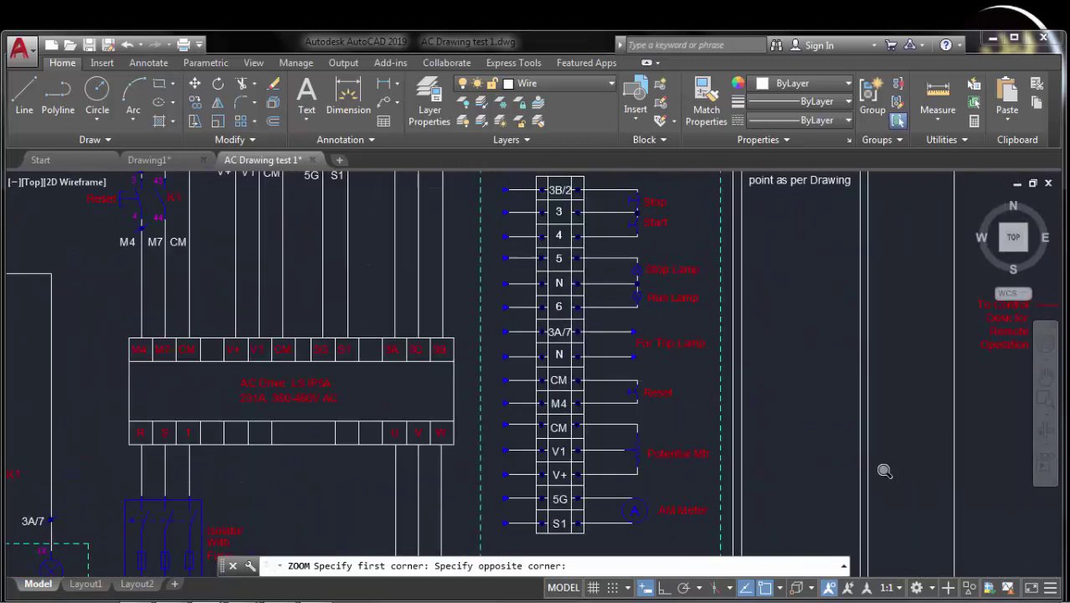
Step: Zoom to extents and centre both schematic sheets in view
{"action": "left_click", "coordinate": [1045, 422]}
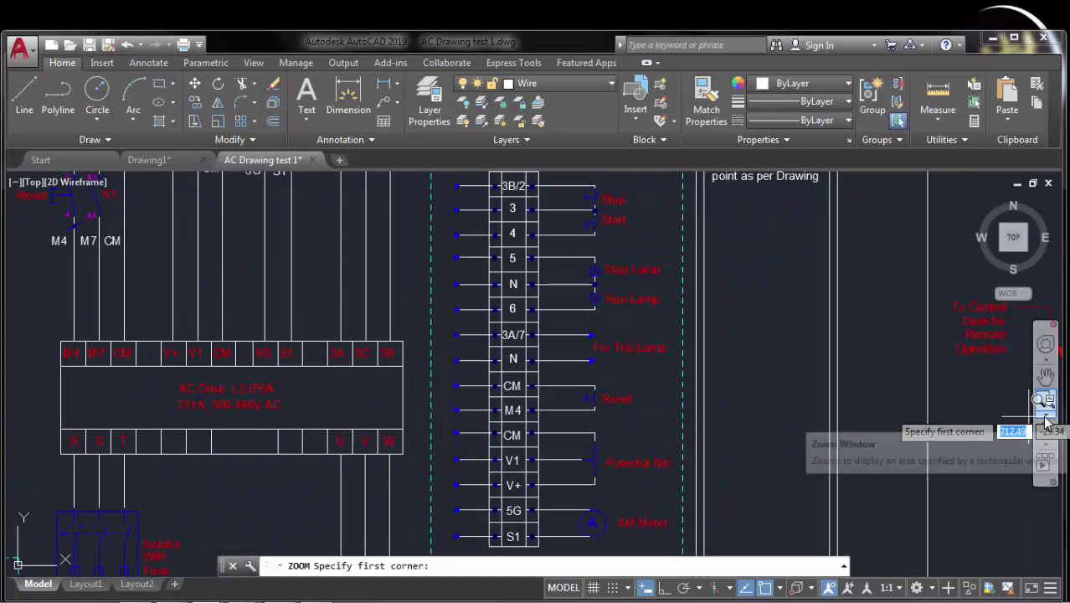
{"action": "left_click", "coordinate": [1045, 423]}
{"action": "left_click", "coordinate": [950, 323]}
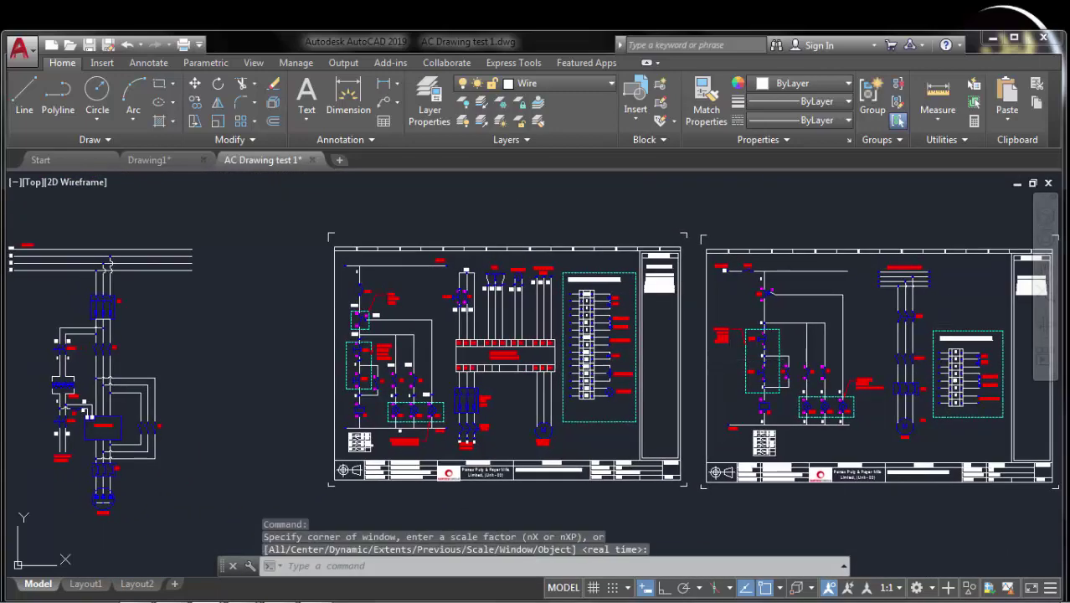
{"action": "left_click", "coordinate": [1045, 325]}
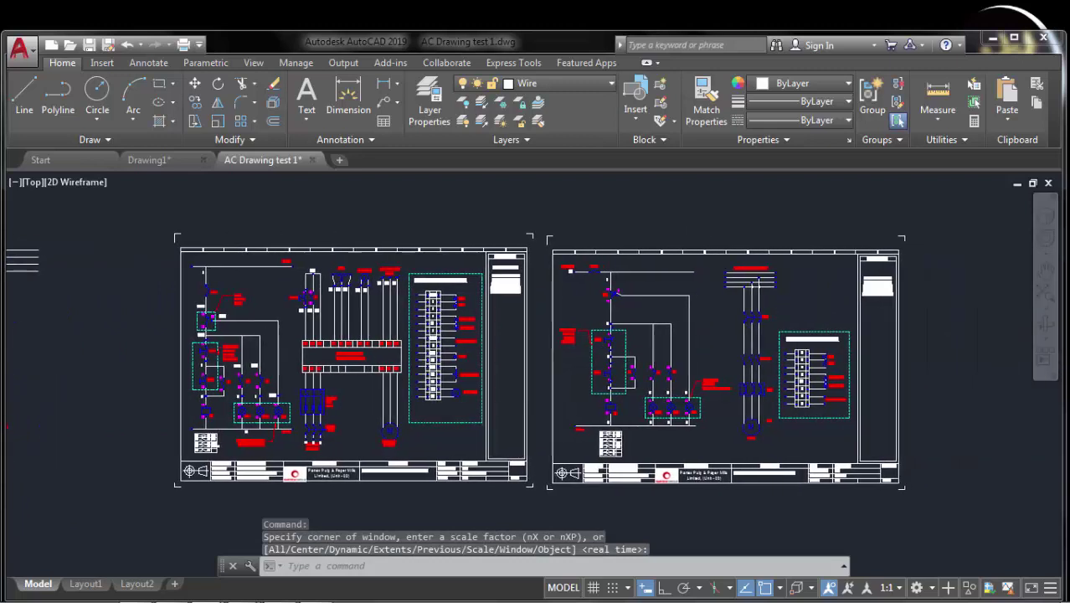
{"action": "left_click", "coordinate": [1045, 307]}
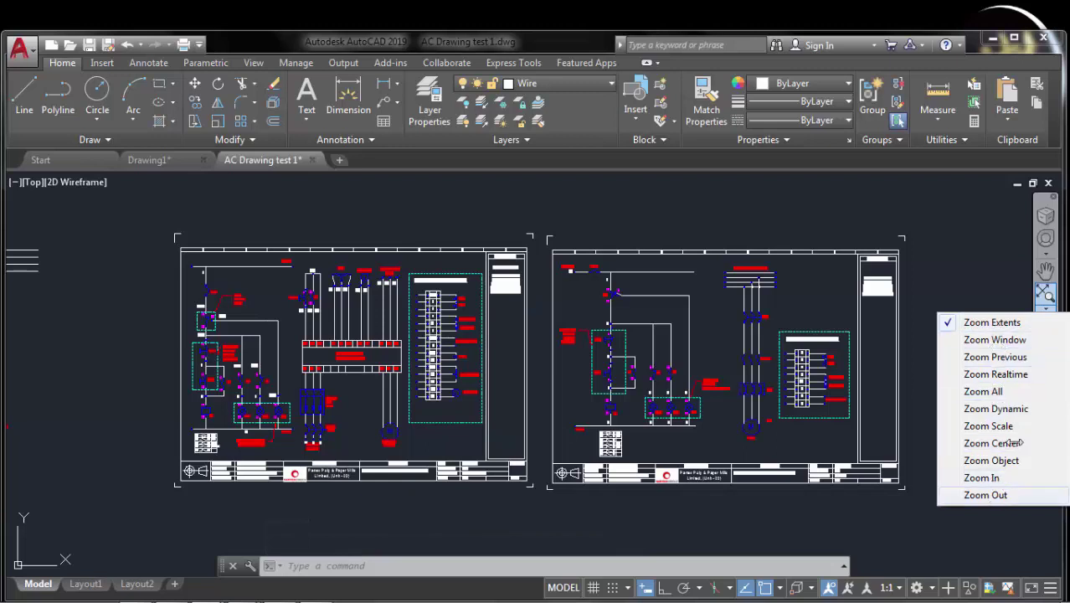
Step: Use right-click realtime Zoom to enlarge both schematic sheets to fill the view
{"action": "left_click", "coordinate": [1005, 494]}
{"action": "right_click", "coordinate": [789, 315]}
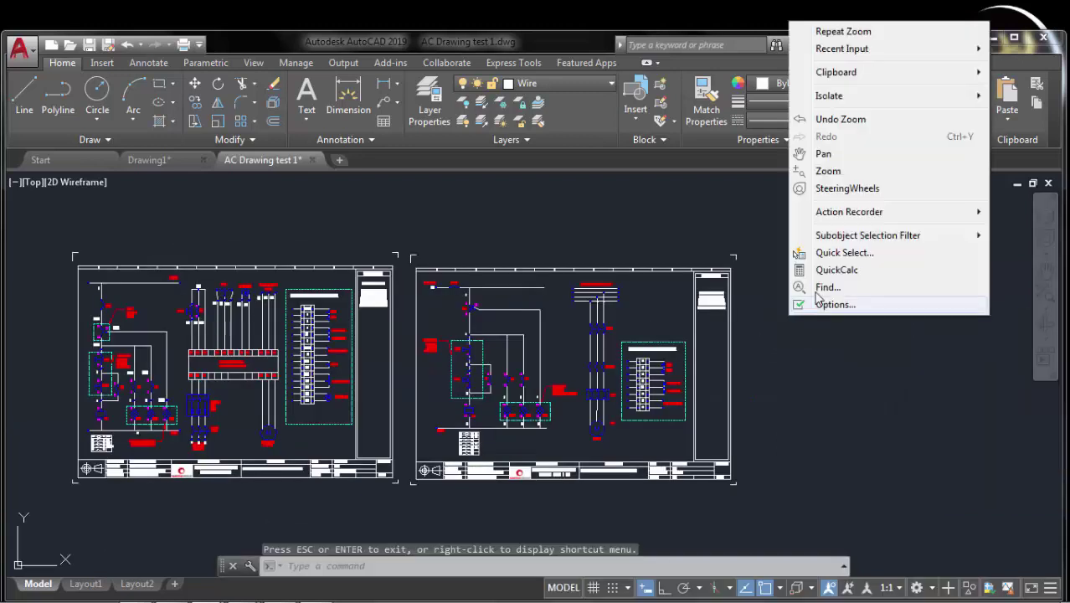
{"action": "left_click", "coordinate": [826, 171]}
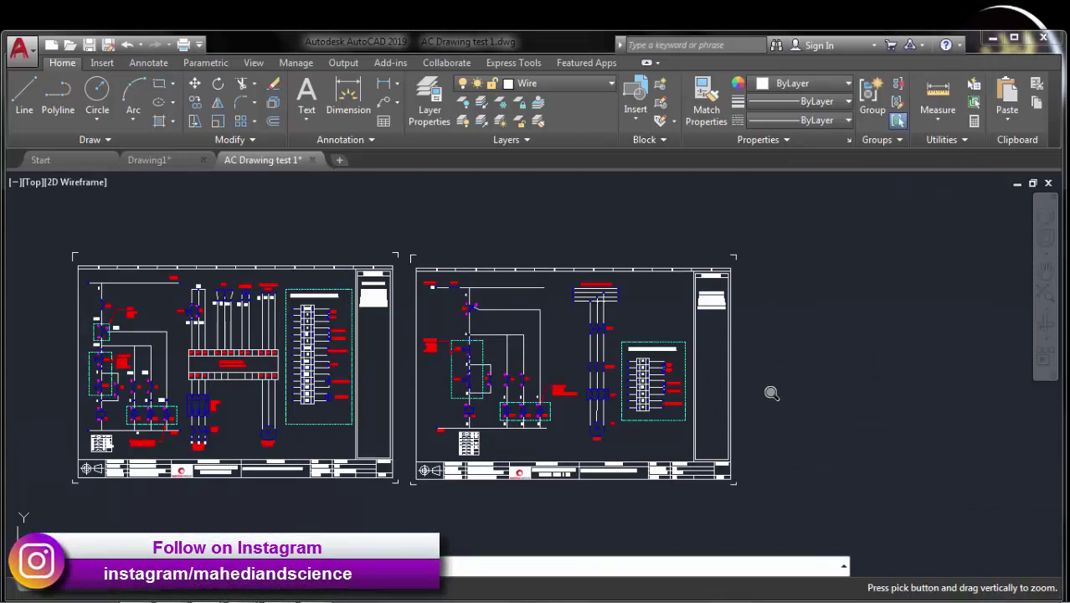
{"action": "mouse_move", "coordinate": [771, 393]}
{"action": "left_mouse_down"}
{"action": "mouse_move", "coordinate": [803, 291]}
{"action": "mouse_move", "coordinate": [801, 241]}
{"action": "mouse_move", "coordinate": [740, 341]}
{"action": "mouse_move", "coordinate": [702, 517]}
{"action": "left_mouse_up"}
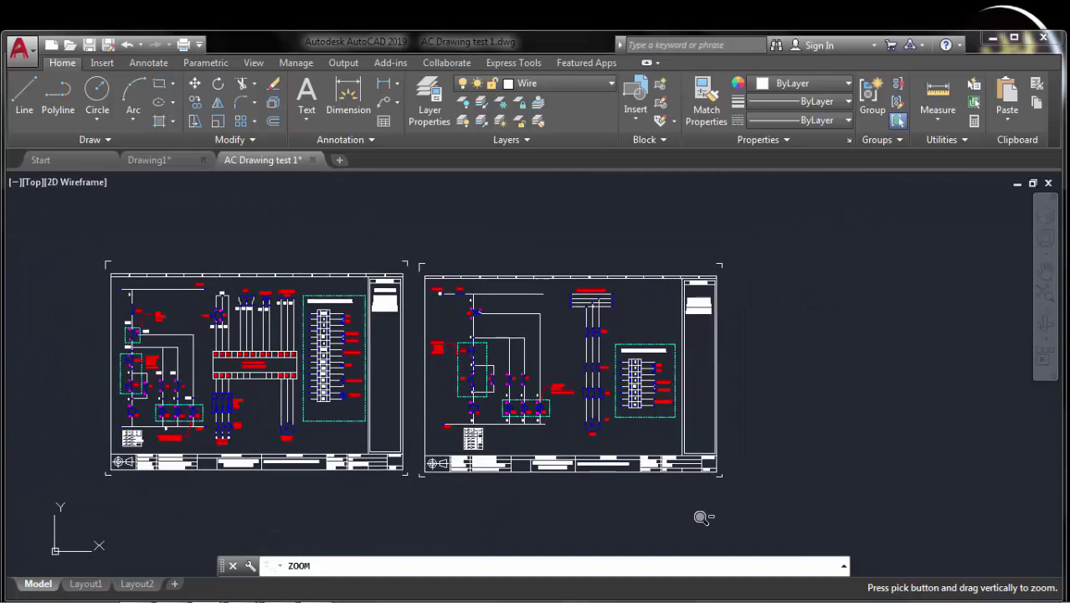
{"action": "mouse_move", "coordinate": [745, 447]}
{"action": "left_mouse_down"}
{"action": "mouse_move", "coordinate": [770, 364]}
{"action": "mouse_move", "coordinate": [816, 316]}
{"action": "left_mouse_up"}
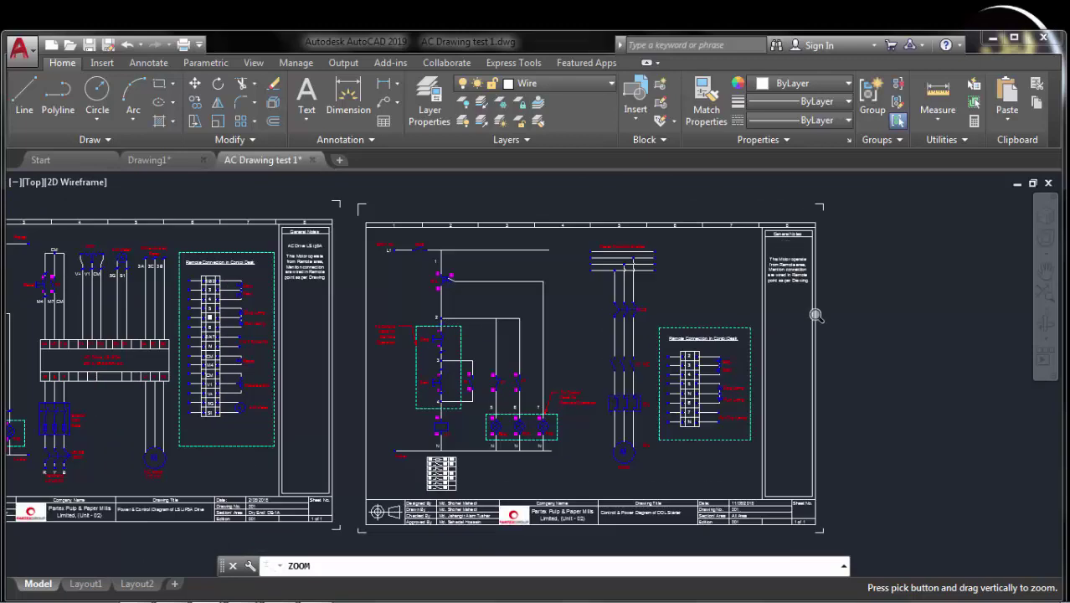
{"action": "key", "text": "Escape"}
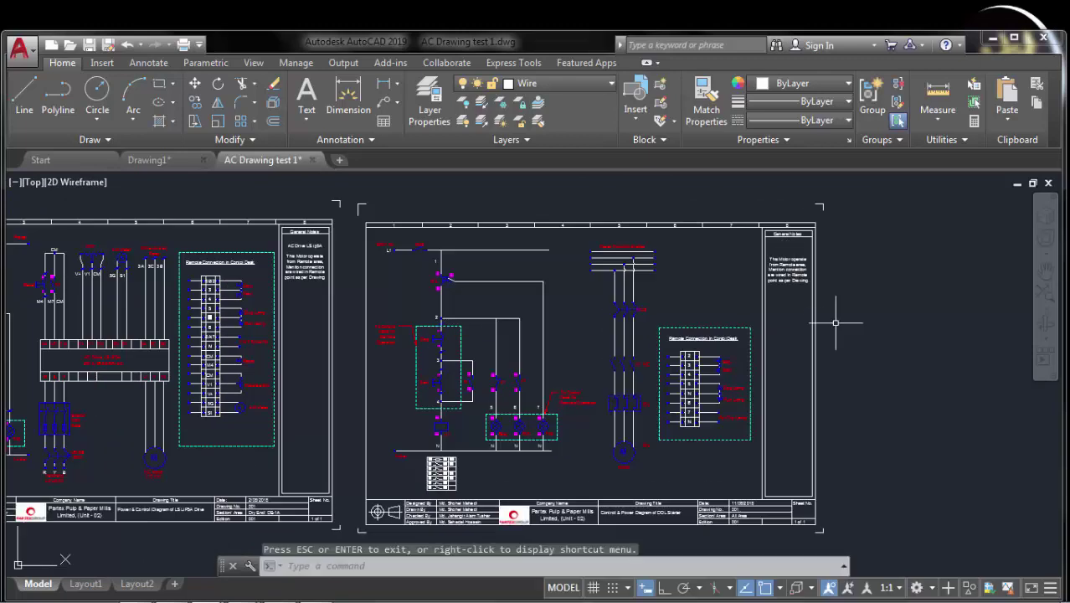
Step: Pan and wheel-zoom out until all three drawings appear small
{"action": "mouse_move", "coordinate": [838, 322]}
{"action": "middle_mouse_down"}
{"action": "mouse_move", "coordinate": [776, 341]}
{"action": "mouse_move", "coordinate": [789, 332]}
{"action": "middle_mouse_up"}
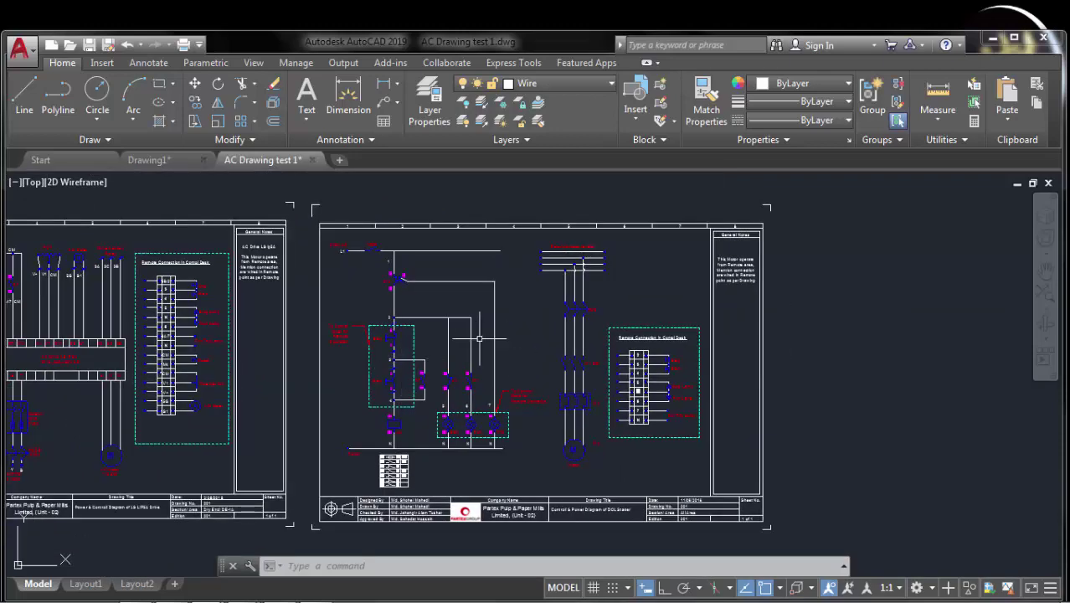
{"action": "middle_click_drag", "start_coordinate": [479, 338], "coordinate": [546, 338]}
{"action": "scroll", "coordinate": [508, 332], "scroll_direction": "down", "scroll_amount": 3}
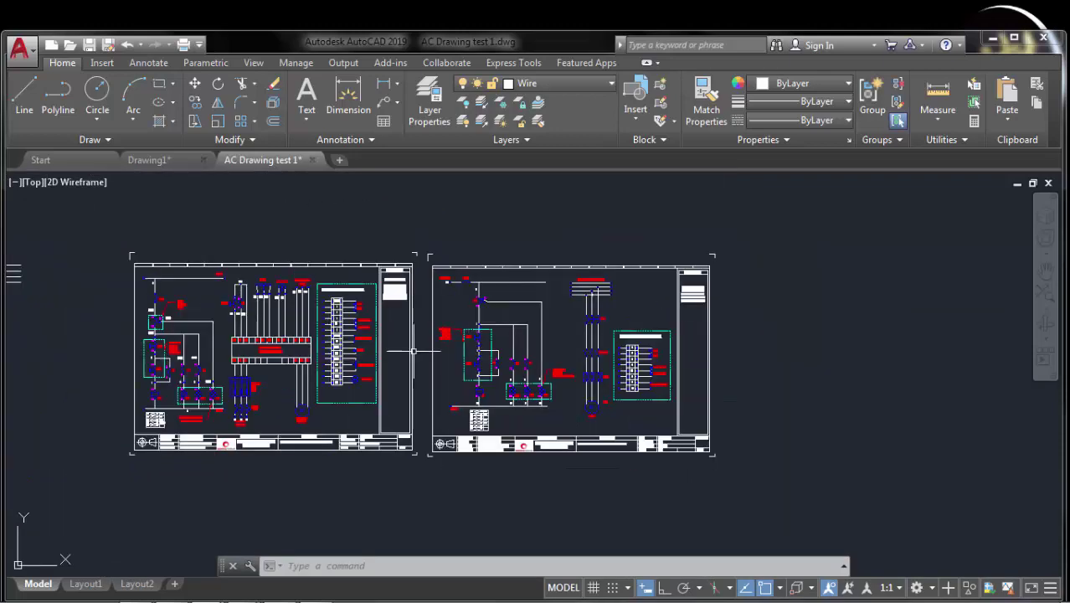
{"action": "scroll", "coordinate": [416, 335], "scroll_direction": "up", "scroll_amount": 5}
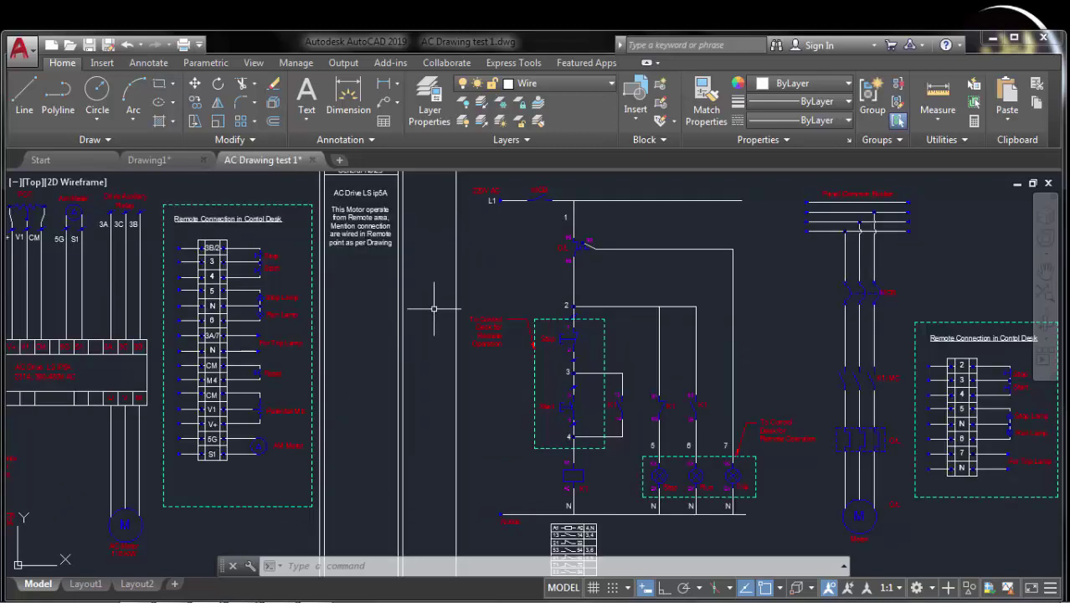
{"action": "scroll", "coordinate": [434, 308], "scroll_direction": "up", "scroll_amount": 2}
{"action": "scroll", "coordinate": [434, 309], "scroll_direction": "down", "scroll_amount": 6}
{"action": "scroll", "coordinate": [434, 308], "scroll_direction": "up", "scroll_amount": 3}
{"action": "scroll", "coordinate": [434, 308], "scroll_direction": "up", "scroll_amount": 1}
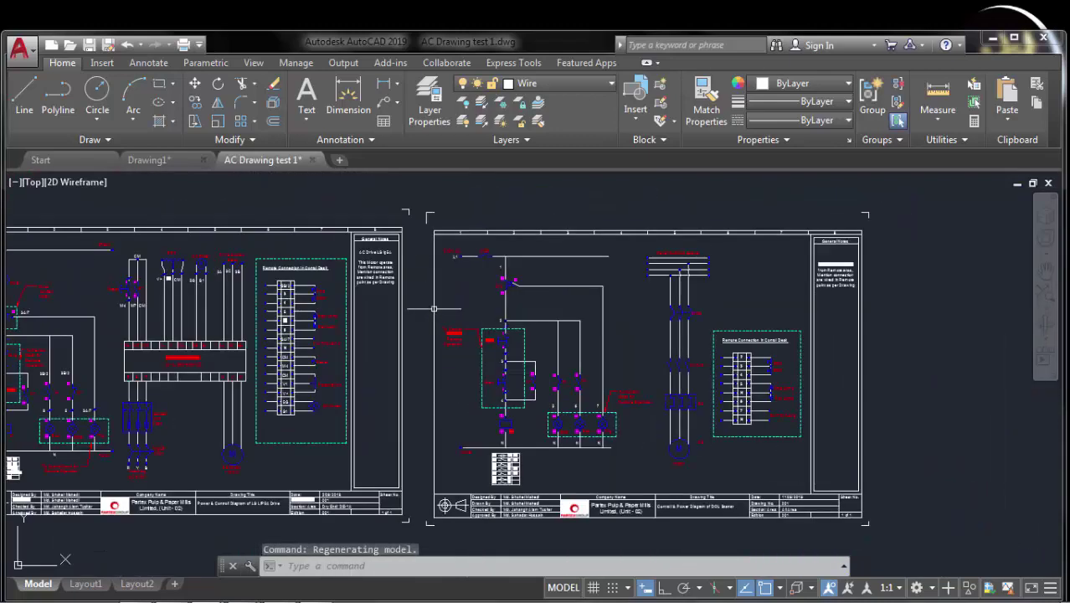
{"action": "scroll", "coordinate": [433, 309], "scroll_direction": "up", "scroll_amount": 3}
{"action": "scroll", "coordinate": [429, 303], "scroll_direction": "down", "scroll_amount": 2}
{"action": "scroll", "coordinate": [429, 303], "scroll_direction": "down", "scroll_amount": 1}
{"action": "middle_click_drag", "start_coordinate": [416, 290], "coordinate": [463, 287]}
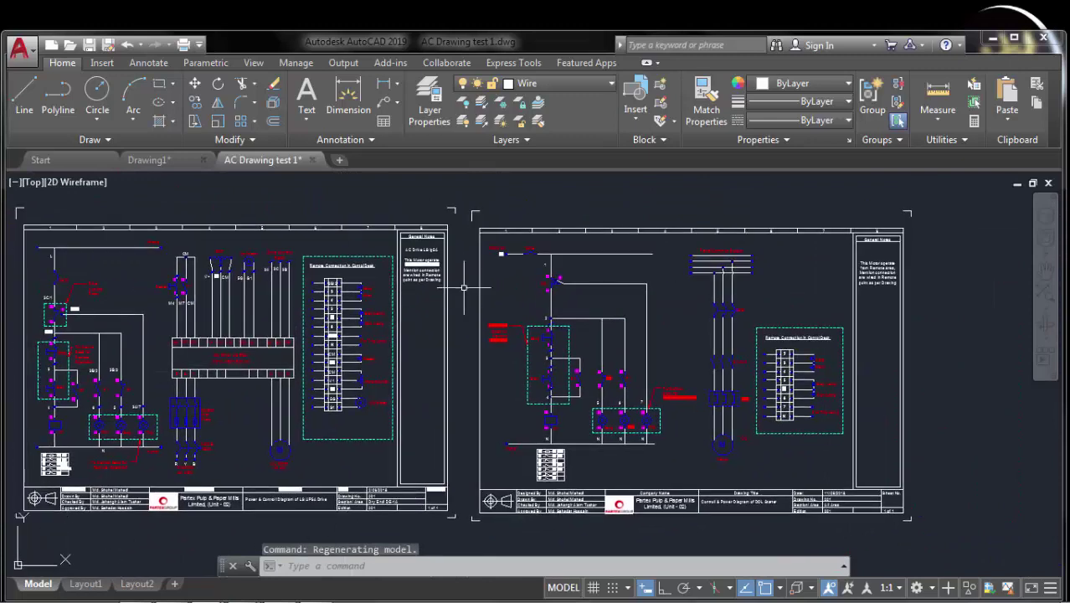
{"action": "scroll", "coordinate": [453, 306], "scroll_direction": "up", "scroll_amount": 4}
{"action": "scroll", "coordinate": [457, 314], "scroll_direction": "down", "scroll_amount": 8}
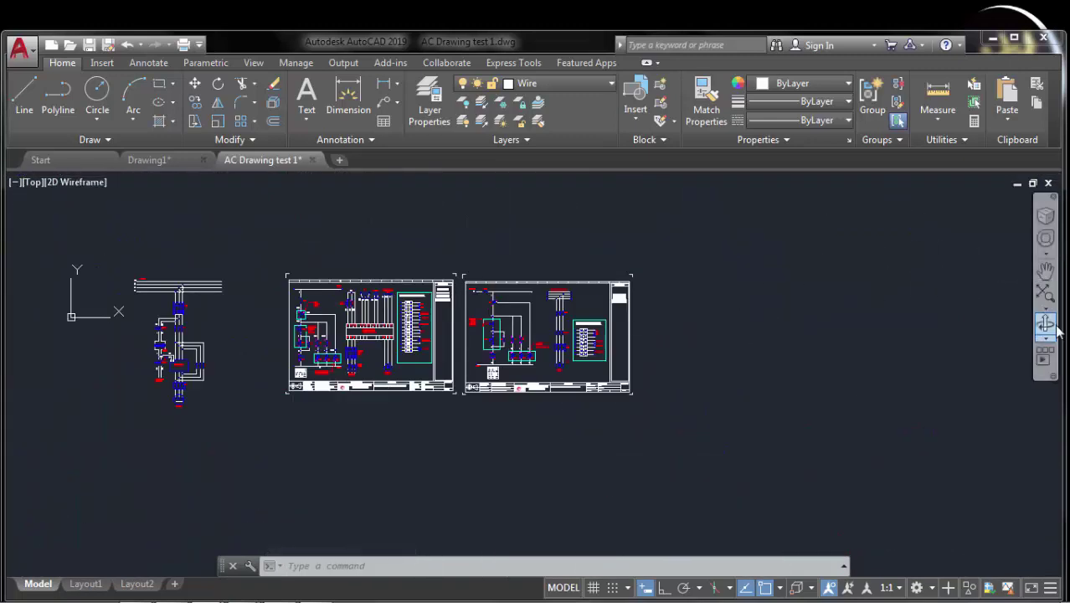
Step: With Pan active, move in close to the AC Drive terminals and Reset/K1 contacts
{"action": "left_click", "coordinate": [1045, 270]}
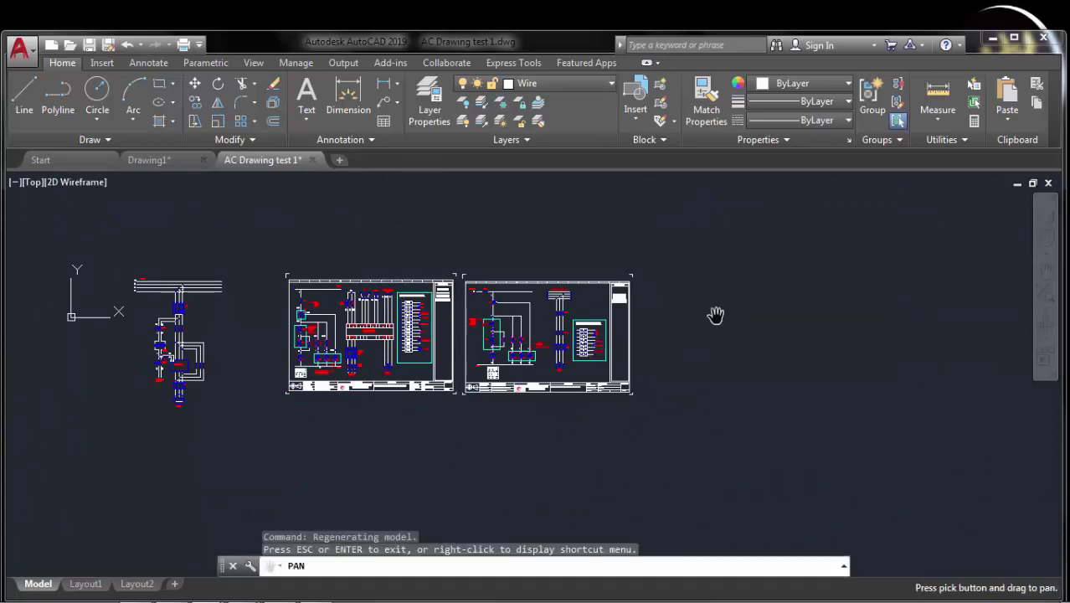
{"action": "mouse_move", "coordinate": [466, 348]}
{"action": "left_mouse_down"}
{"action": "mouse_move", "coordinate": [652, 342]}
{"action": "mouse_move", "coordinate": [511, 348]}
{"action": "left_mouse_up"}
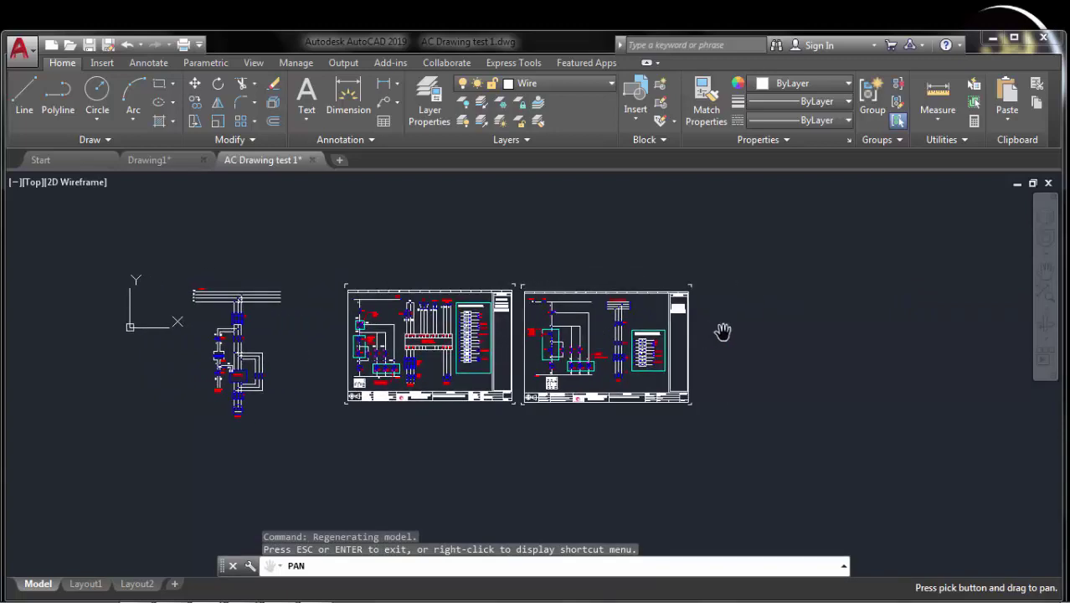
{"action": "mouse_move", "coordinate": [737, 326]}
{"action": "left_mouse_down"}
{"action": "mouse_move", "coordinate": [561, 339]}
{"action": "mouse_move", "coordinate": [748, 325]}
{"action": "mouse_move", "coordinate": [497, 366]}
{"action": "mouse_move", "coordinate": [654, 382]}
{"action": "mouse_move", "coordinate": [724, 324]}
{"action": "left_mouse_up"}
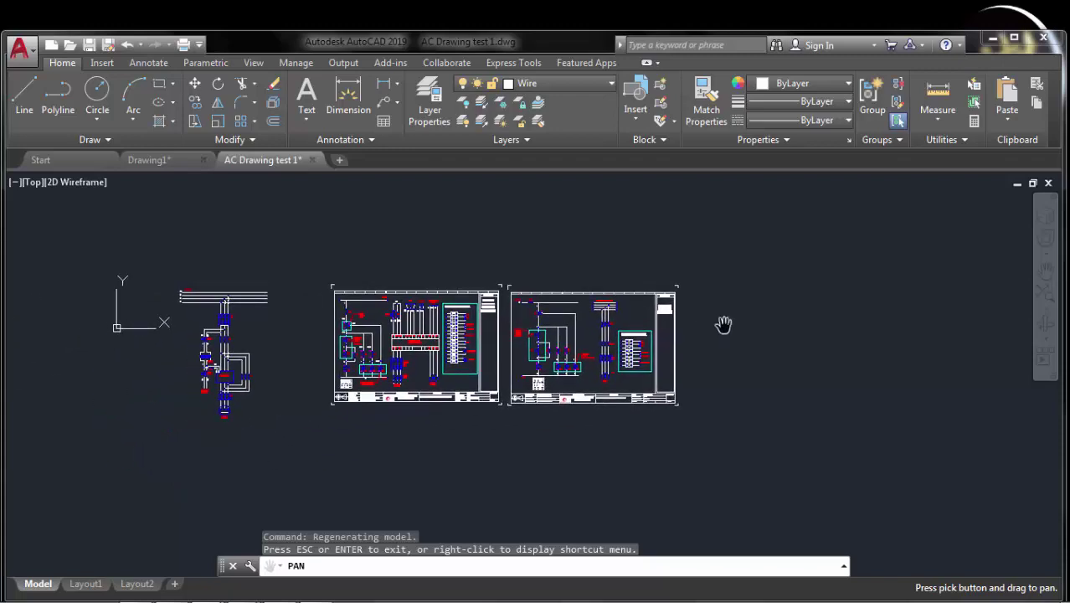
{"action": "scroll", "coordinate": [463, 359], "scroll_direction": "up", "scroll_amount": 3}
{"action": "scroll", "coordinate": [492, 359], "scroll_direction": "up", "scroll_amount": 2}
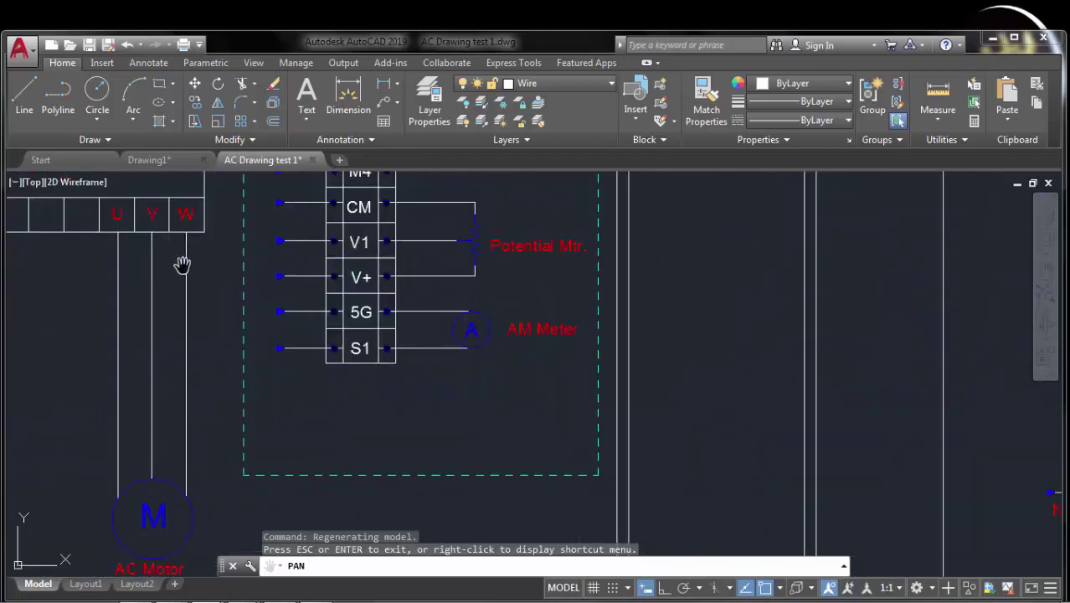
{"action": "left_click_drag", "start_coordinate": [183, 265], "coordinate": [277, 442]}
{"action": "mouse_move", "coordinate": [199, 239]}
{"action": "left_mouse_down"}
{"action": "mouse_move", "coordinate": [324, 349]}
{"action": "mouse_move", "coordinate": [482, 433]}
{"action": "left_mouse_up"}
{"action": "left_click_drag", "start_coordinate": [358, 361], "coordinate": [553, 398]}
{"action": "left_click_drag", "start_coordinate": [392, 219], "coordinate": [442, 351]}
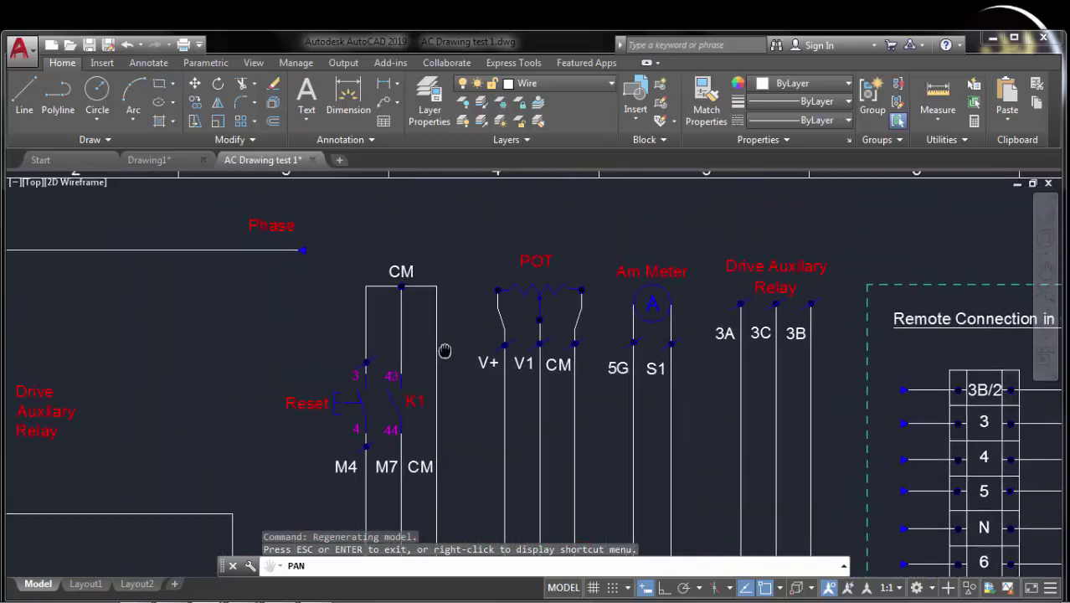
{"action": "left_click_drag", "start_coordinate": [395, 391], "coordinate": [431, 363]}
Step: Pan and zoom over to the Remote Connection table
{"action": "scroll", "coordinate": [410, 389], "scroll_direction": "up", "scroll_amount": 4}
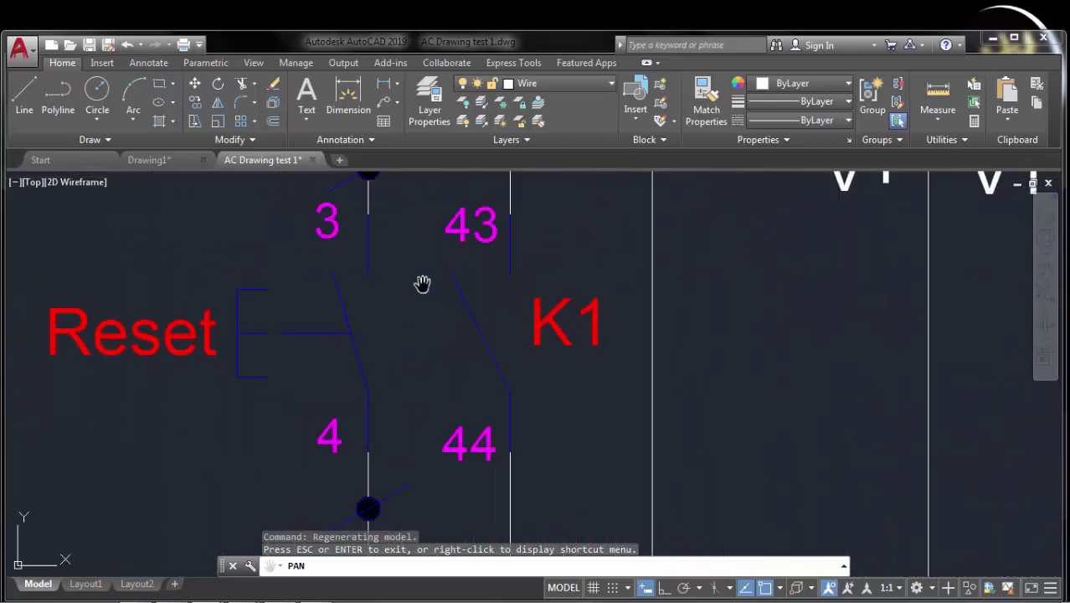
{"action": "left_click_drag", "start_coordinate": [422, 284], "coordinate": [420, 337]}
{"action": "scroll", "coordinate": [449, 332], "scroll_direction": "down", "scroll_amount": 5}
{"action": "left_click_drag", "start_coordinate": [796, 332], "coordinate": [550, 275]}
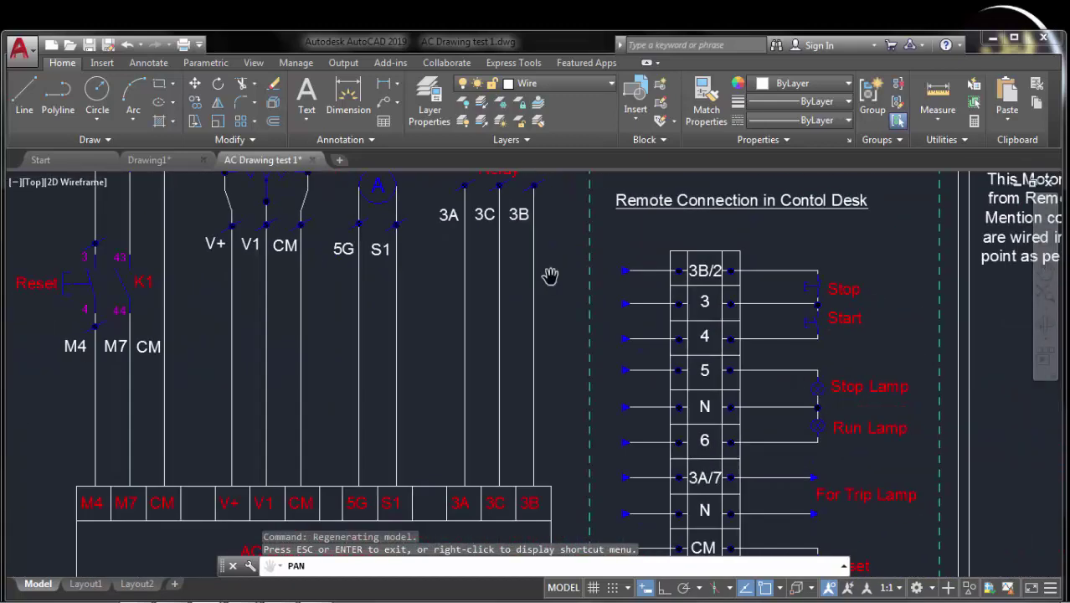
{"action": "scroll", "coordinate": [716, 289], "scroll_direction": "up", "scroll_amount": 4}
{"action": "scroll", "coordinate": [723, 287], "scroll_direction": "up", "scroll_amount": 4}
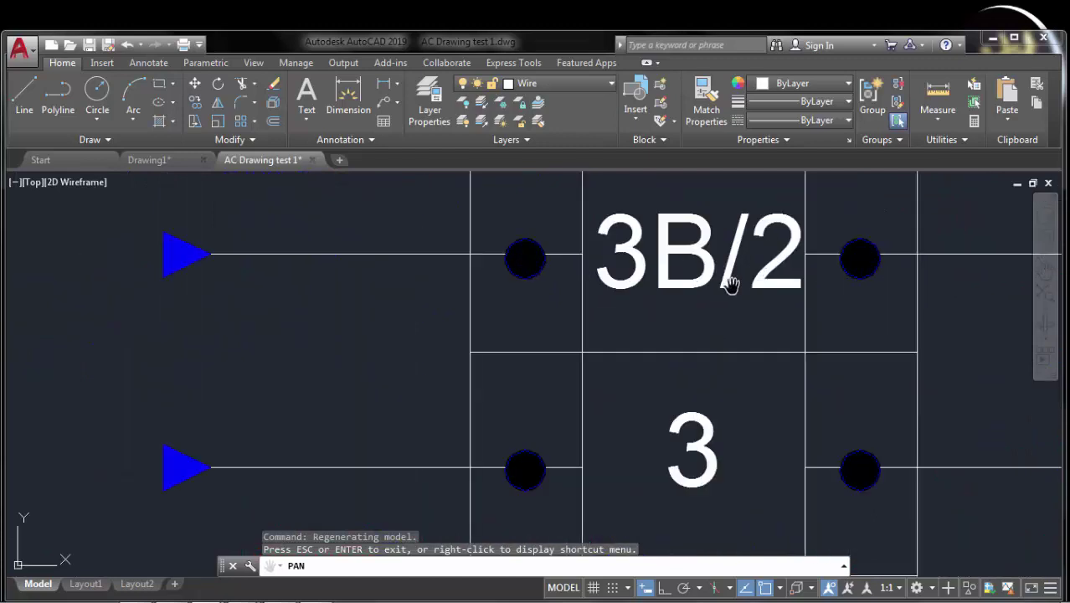
Step: Inspect the Stop/Start push-button contacts, then zoom out and centre both sheets
{"action": "left_click_drag", "start_coordinate": [732, 291], "coordinate": [530, 289]}
{"action": "left_click_drag", "start_coordinate": [974, 373], "coordinate": [500, 344]}
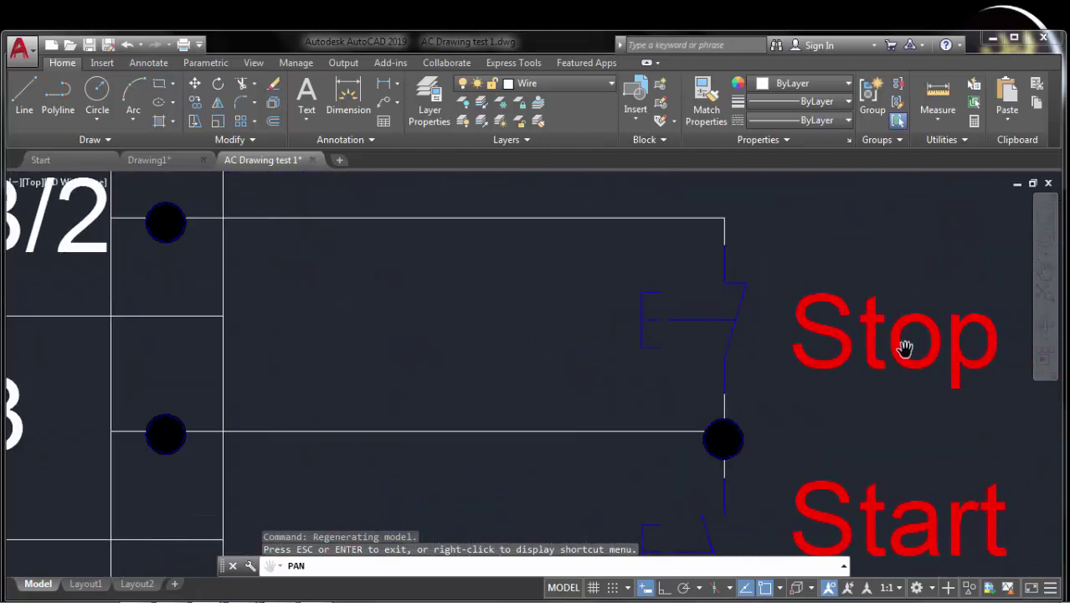
{"action": "mouse_move", "coordinate": [902, 346]}
{"action": "left_mouse_down"}
{"action": "mouse_move", "coordinate": [736, 345]}
{"action": "mouse_move", "coordinate": [638, 284]}
{"action": "left_mouse_up"}
{"action": "scroll", "coordinate": [740, 351], "scroll_direction": "down", "scroll_amount": 6}
{"action": "scroll", "coordinate": [778, 358], "scroll_direction": "down", "scroll_amount": 5}
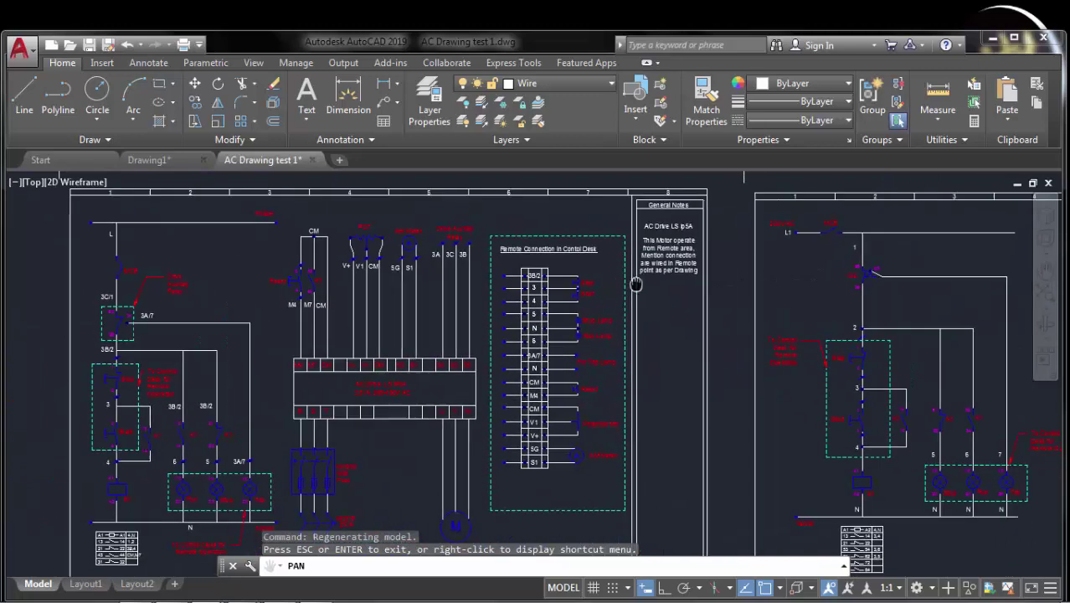
{"action": "scroll", "coordinate": [882, 358], "scroll_direction": "down", "scroll_amount": 2}
{"action": "scroll", "coordinate": [882, 358], "scroll_direction": "down", "scroll_amount": 2}
{"action": "left_click_drag", "start_coordinate": [925, 343], "coordinate": [817, 340]}
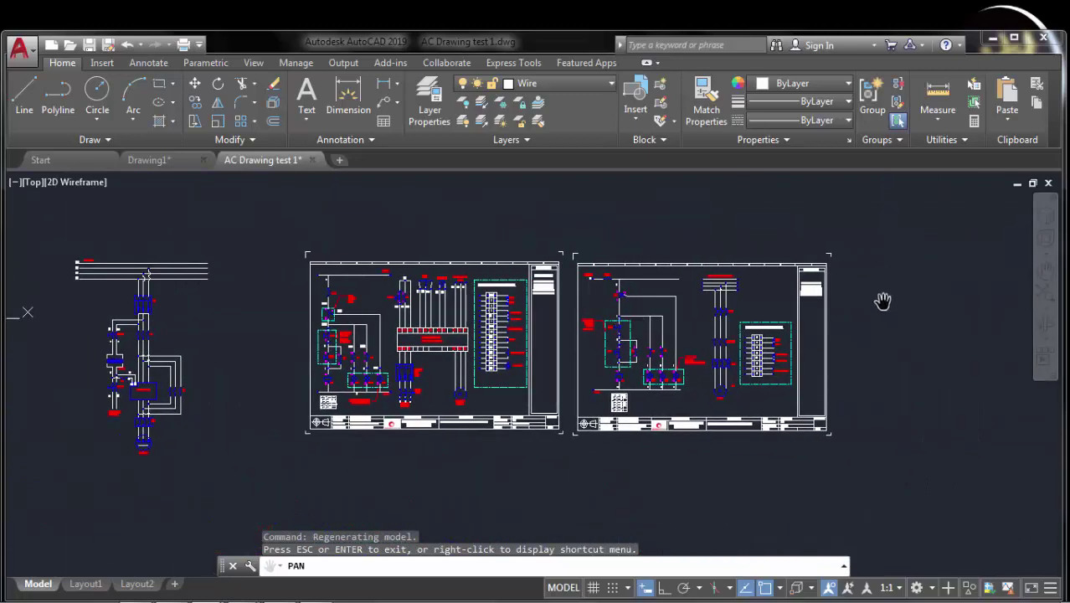
{"action": "key", "text": "Escape"}
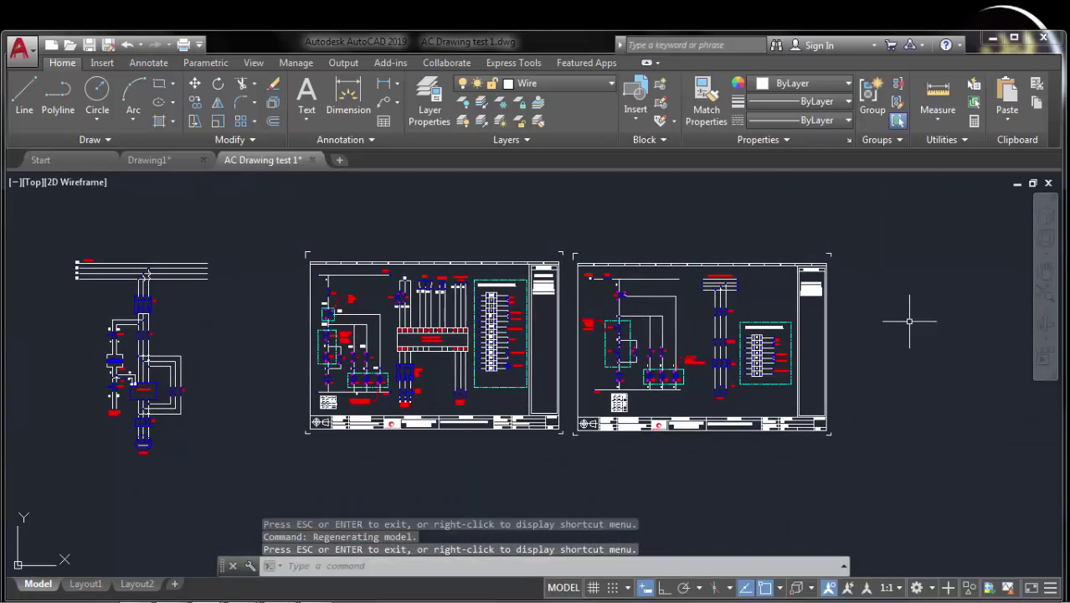
{"action": "right_click", "coordinate": [895, 291]}
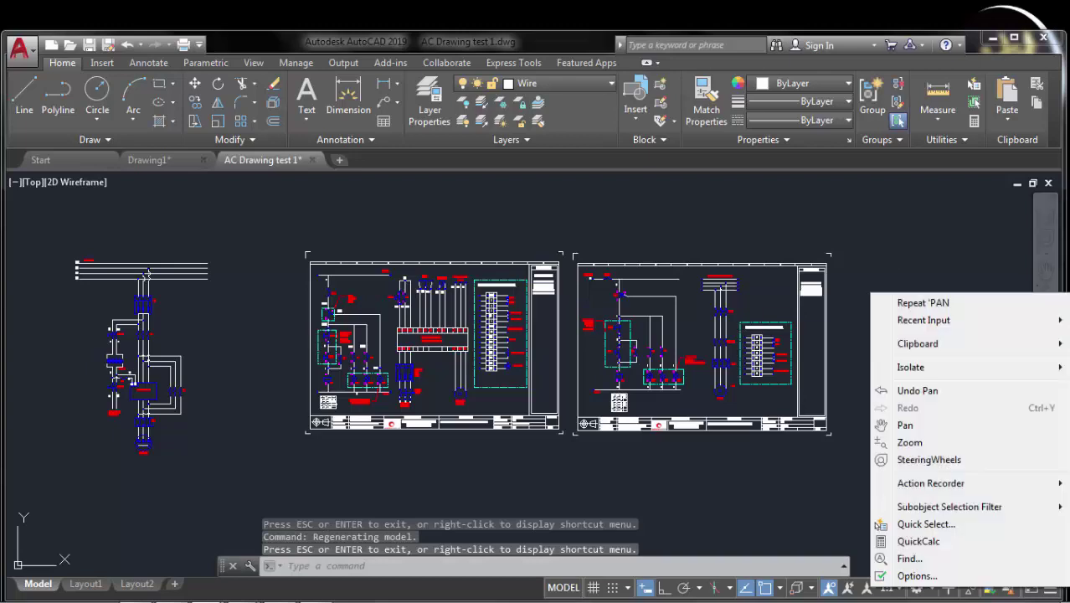
{"action": "left_click", "coordinate": [903, 422]}
{"action": "mouse_move", "coordinate": [773, 399]}
{"action": "left_mouse_down"}
{"action": "mouse_move", "coordinate": [870, 400]}
{"action": "mouse_move", "coordinate": [786, 394]}
{"action": "left_mouse_up"}
{"action": "left_click_drag", "start_coordinate": [670, 377], "coordinate": [652, 373]}
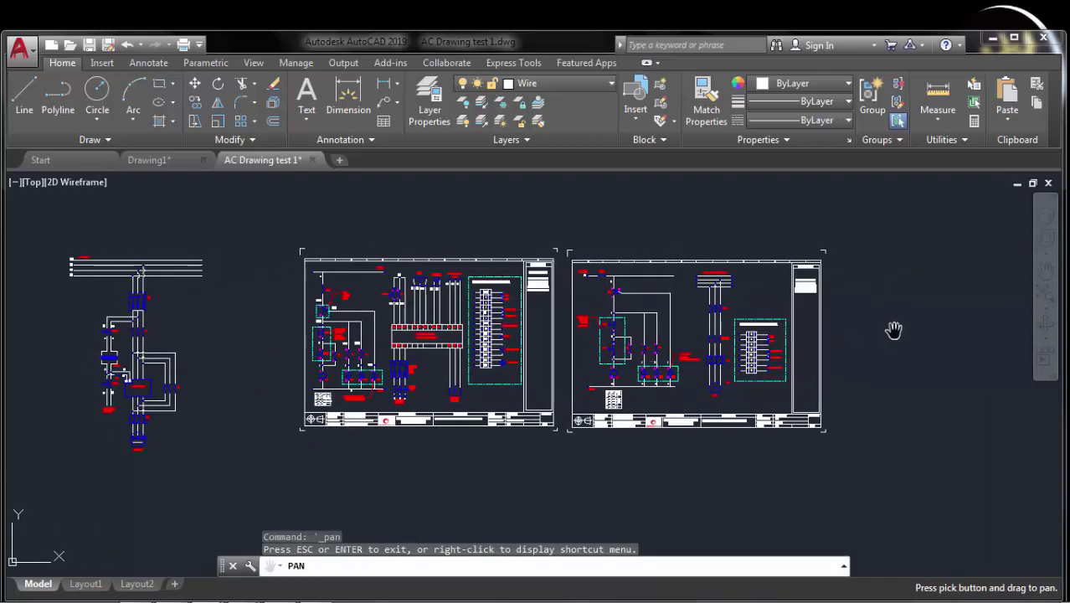
{"action": "key", "text": "Escape"}
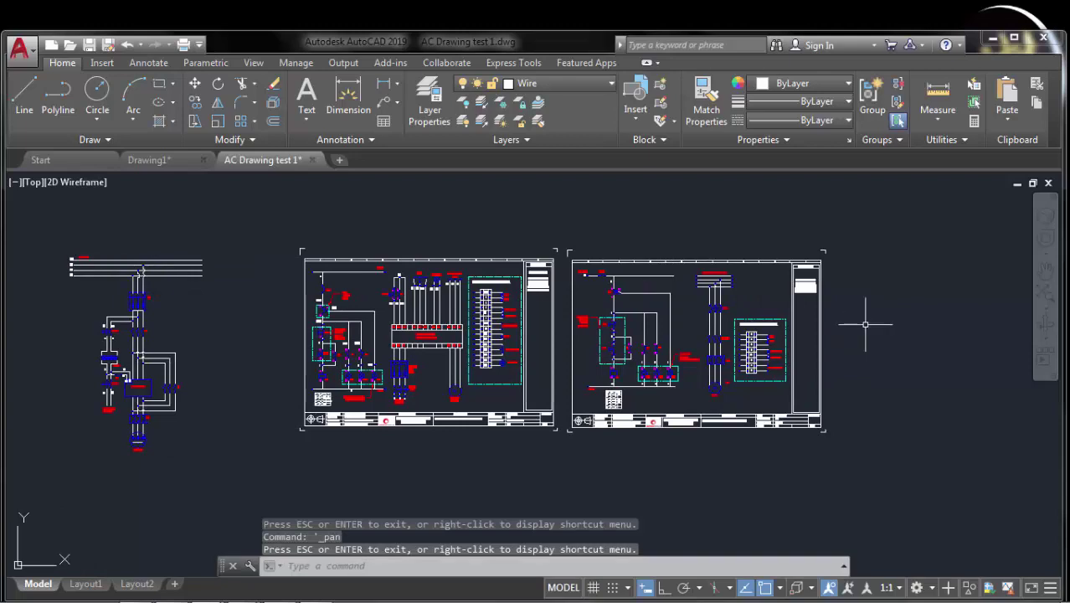
{"action": "mouse_move", "coordinate": [865, 325]}
{"action": "left_mouse_down"}
{"action": "mouse_move", "coordinate": [568, 326]}
{"action": "mouse_move", "coordinate": [931, 329]}
{"action": "left_mouse_up"}
{"action": "left_click_drag", "start_coordinate": [291, 327], "coordinate": [616, 327]}
{"action": "key", "text": "Escape"}
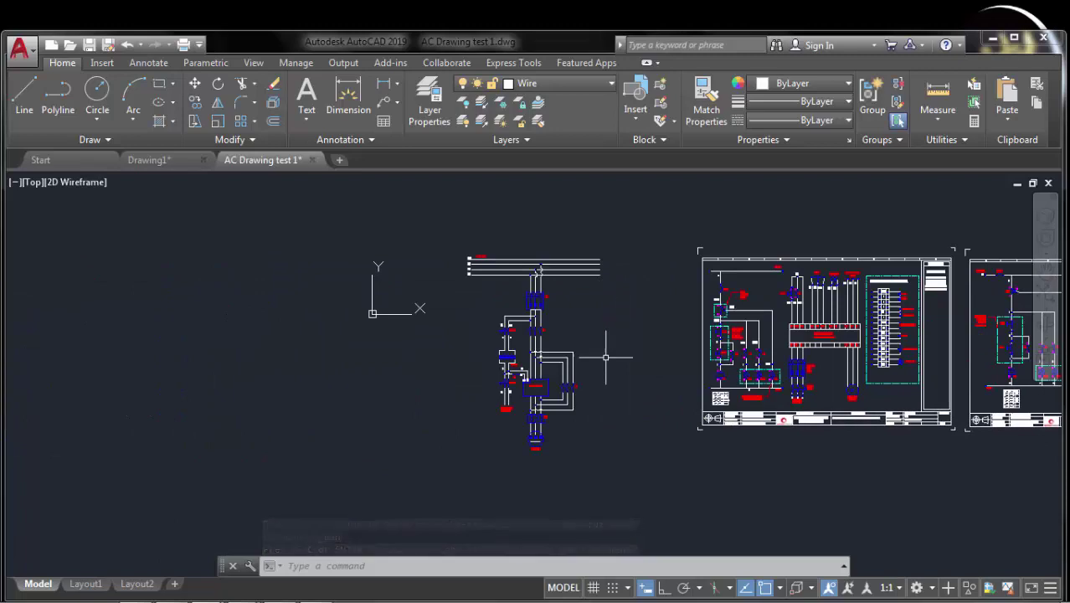
{"action": "middle_click_drag", "start_coordinate": [612, 353], "coordinate": [546, 294]}
{"action": "mouse_move", "coordinate": [952, 333]}
{"action": "middle_mouse_down"}
{"action": "mouse_move", "coordinate": [719, 332]}
{"action": "mouse_move", "coordinate": [645, 385]}
{"action": "middle_mouse_up"}
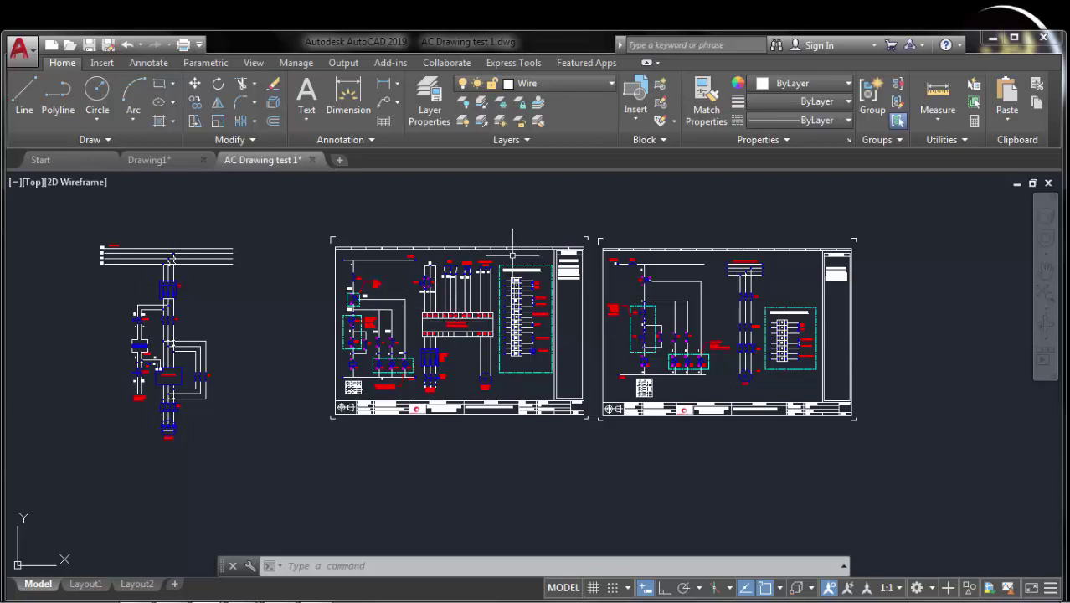
{"action": "left_click", "coordinate": [169, 161]}
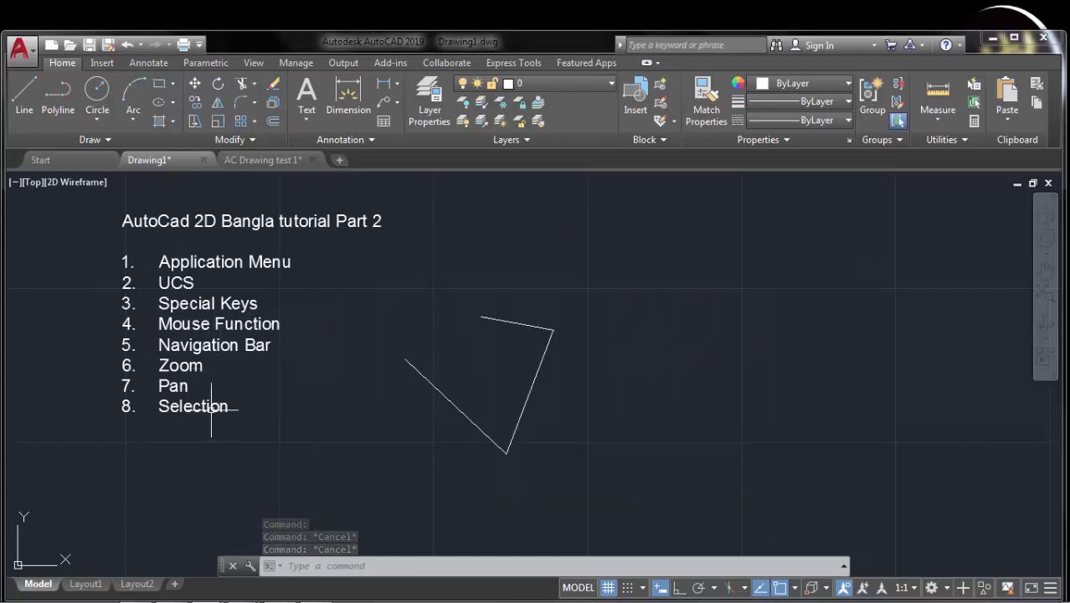
{"action": "left_click", "coordinate": [271, 161]}
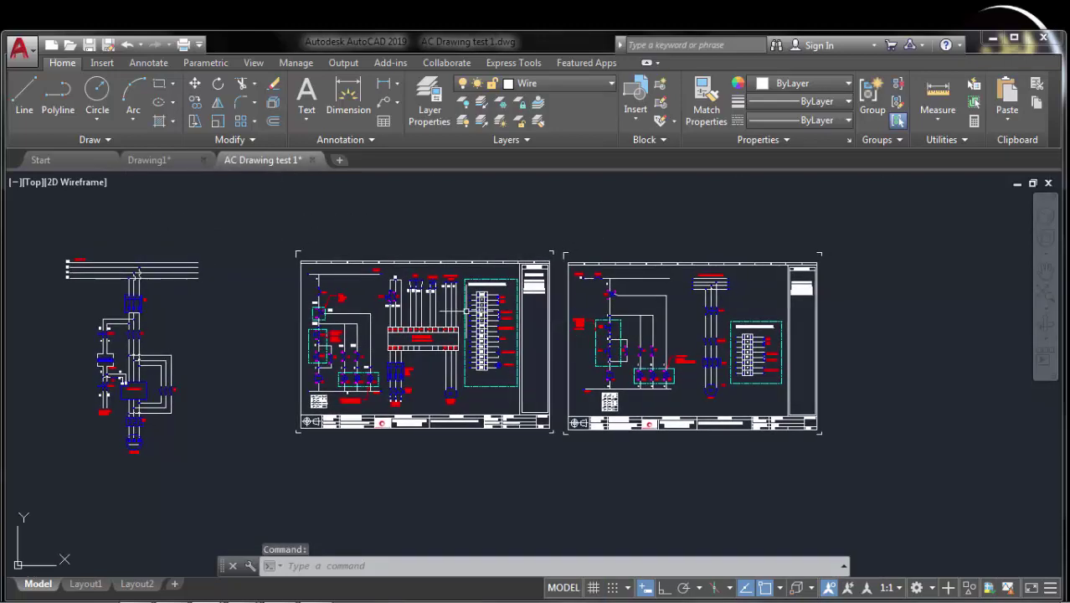
{"action": "scroll", "coordinate": [466, 311], "scroll_direction": "up", "scroll_amount": 2}
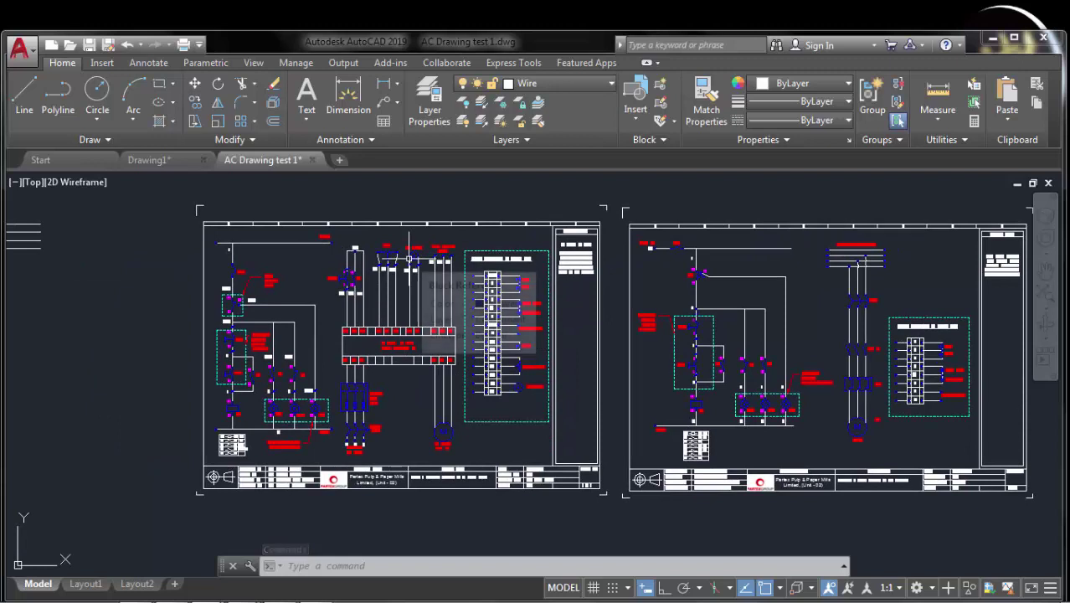
{"action": "scroll", "coordinate": [275, 308], "scroll_direction": "down", "scroll_amount": 4}
{"action": "middle_click_drag", "start_coordinate": [205, 300], "coordinate": [327, 300]}
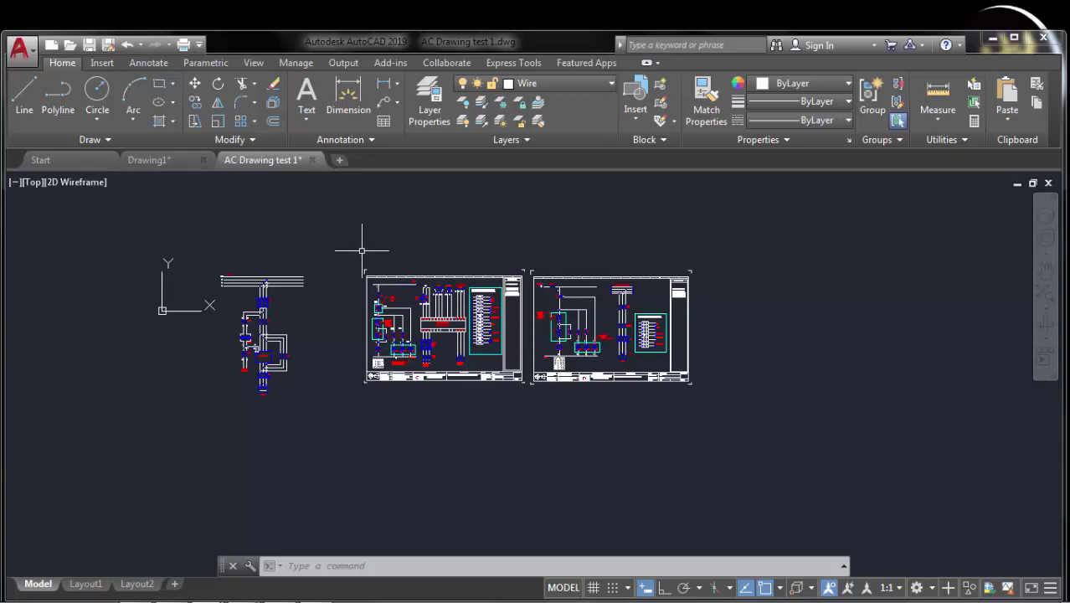
Step: Clear running commands, start Erase, and begin a selection window left of the sheets
{"action": "key", "text": "Delete"}
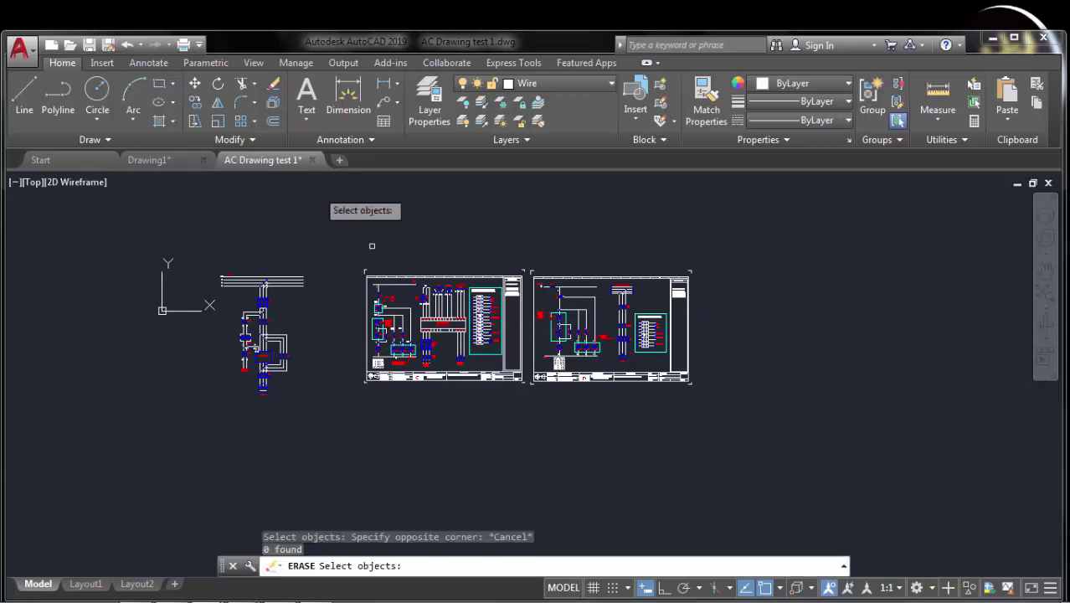
{"action": "key", "text": "Escape"}
{"action": "key", "text": "Escape"}
{"action": "key", "text": "Escape"}
{"action": "key", "text": "Escape"}
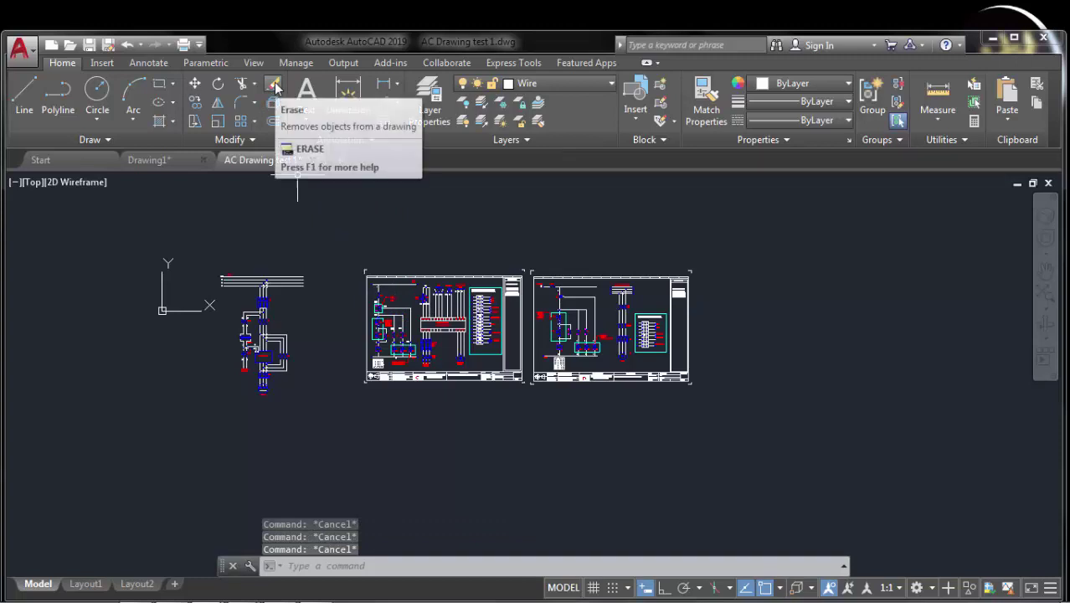
{"action": "left_click", "coordinate": [274, 84]}
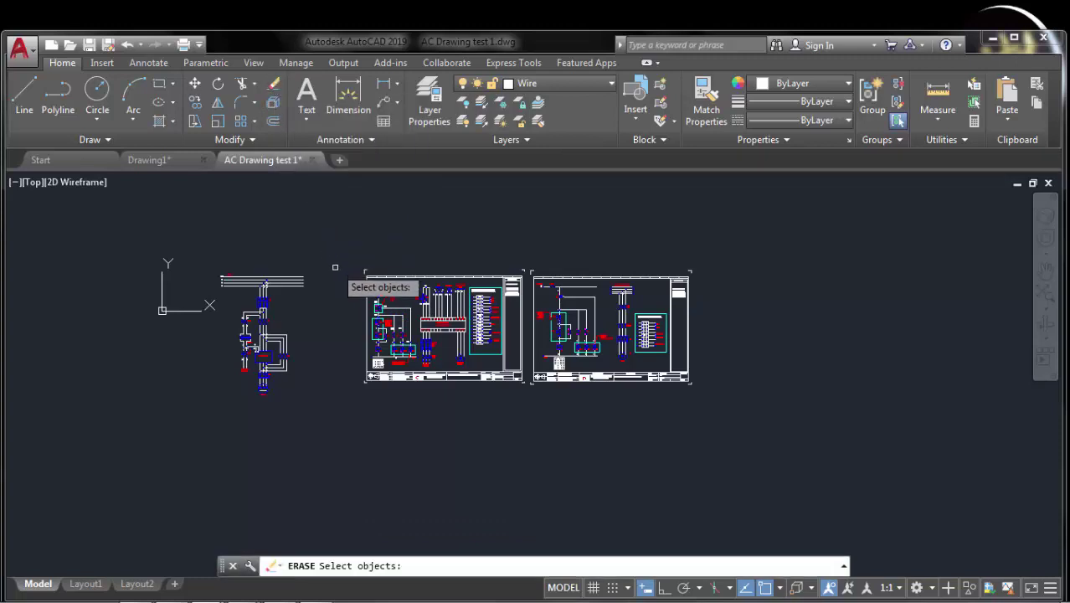
{"action": "scroll", "coordinate": [368, 268], "scroll_direction": "up", "scroll_amount": 1}
{"action": "scroll", "coordinate": [397, 272], "scroll_direction": "up", "scroll_amount": 1}
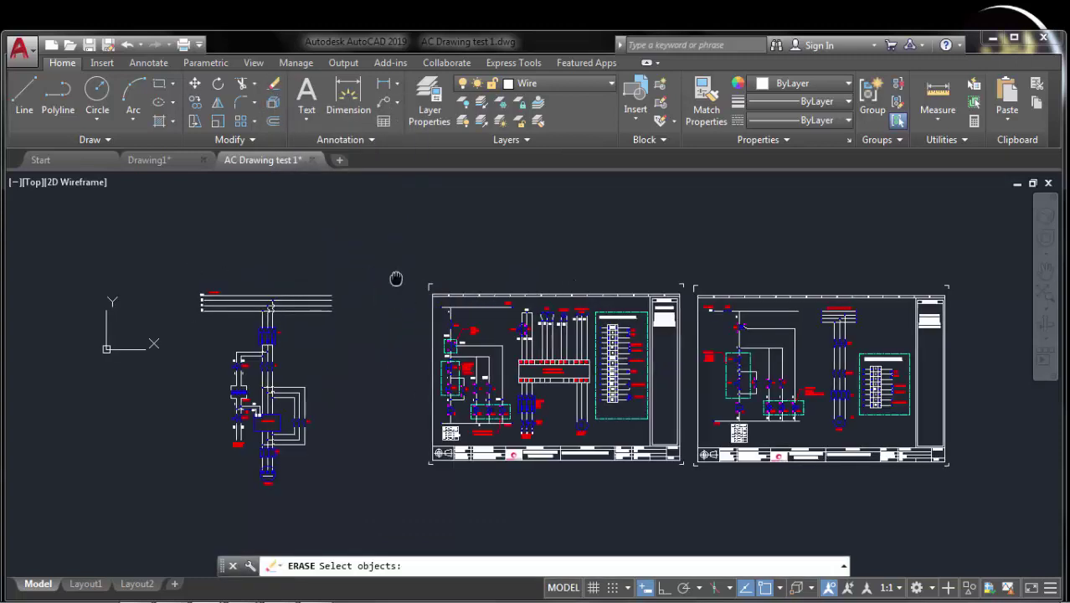
{"action": "middle_click_drag", "start_coordinate": [396, 274], "coordinate": [343, 255]}
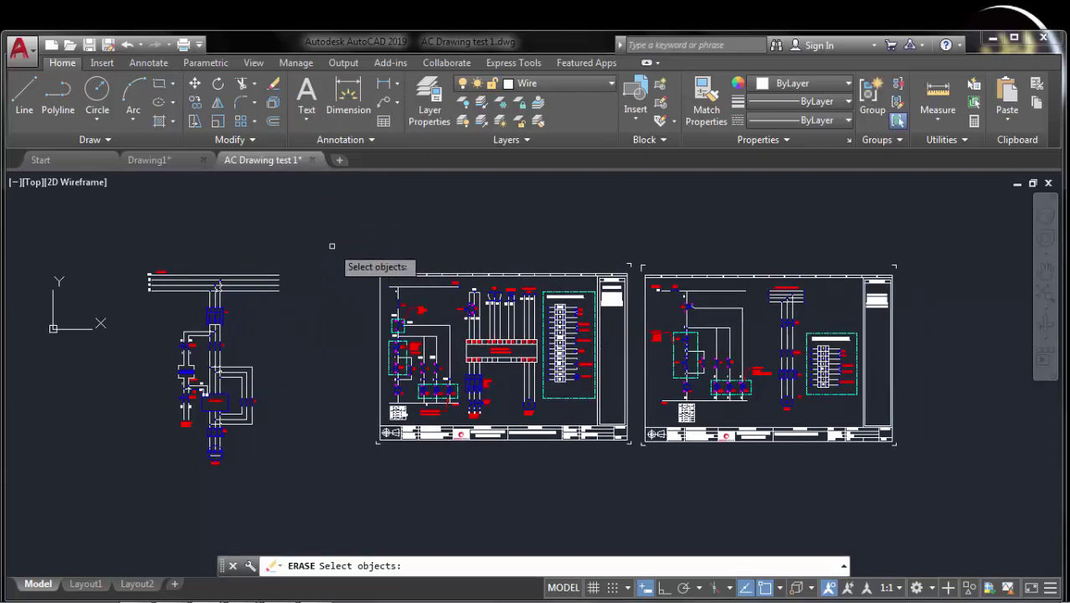
{"action": "left_click", "coordinate": [332, 246]}
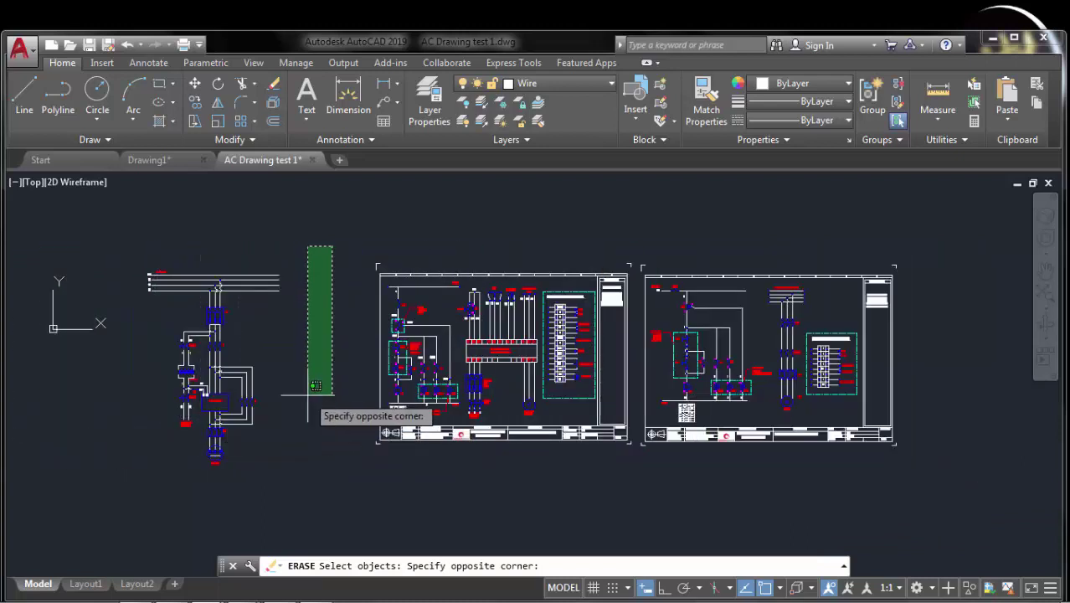
{"action": "key", "text": "Escape"}
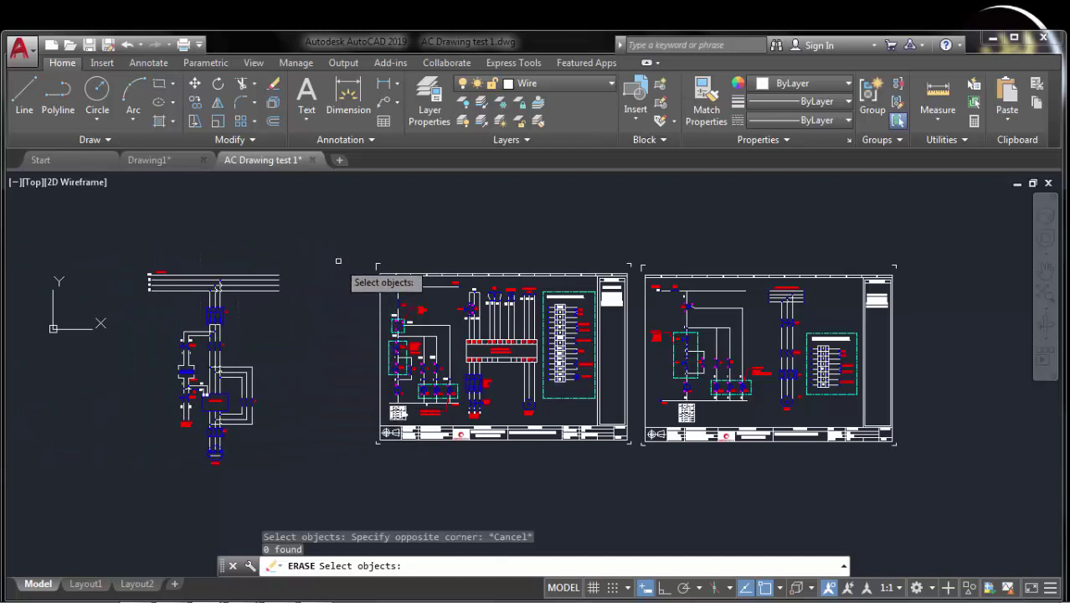
{"action": "left_click", "coordinate": [348, 243]}
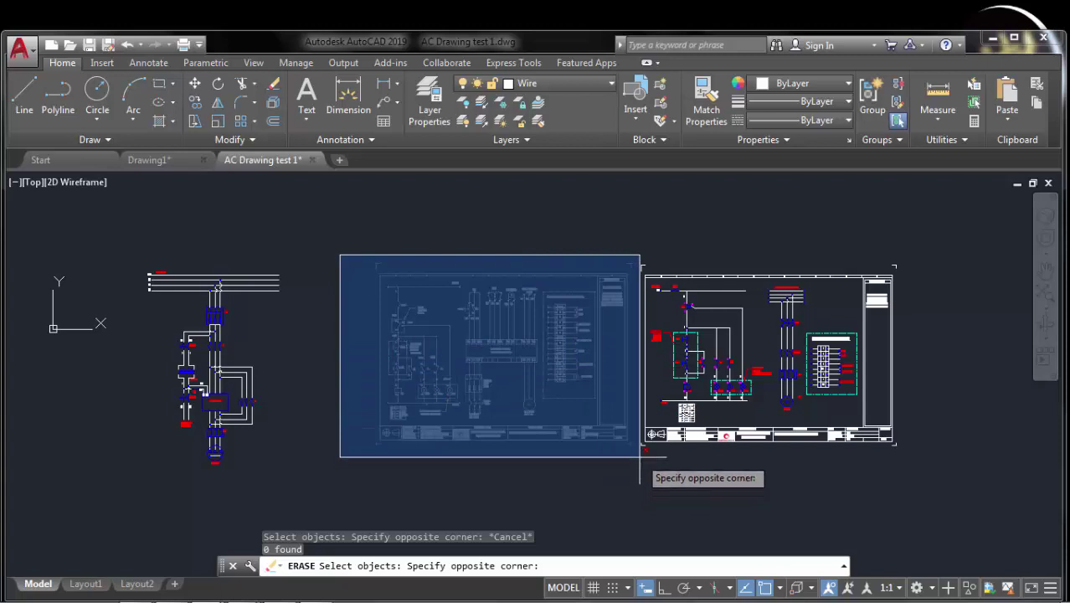
{"action": "left_click", "coordinate": [639, 456]}
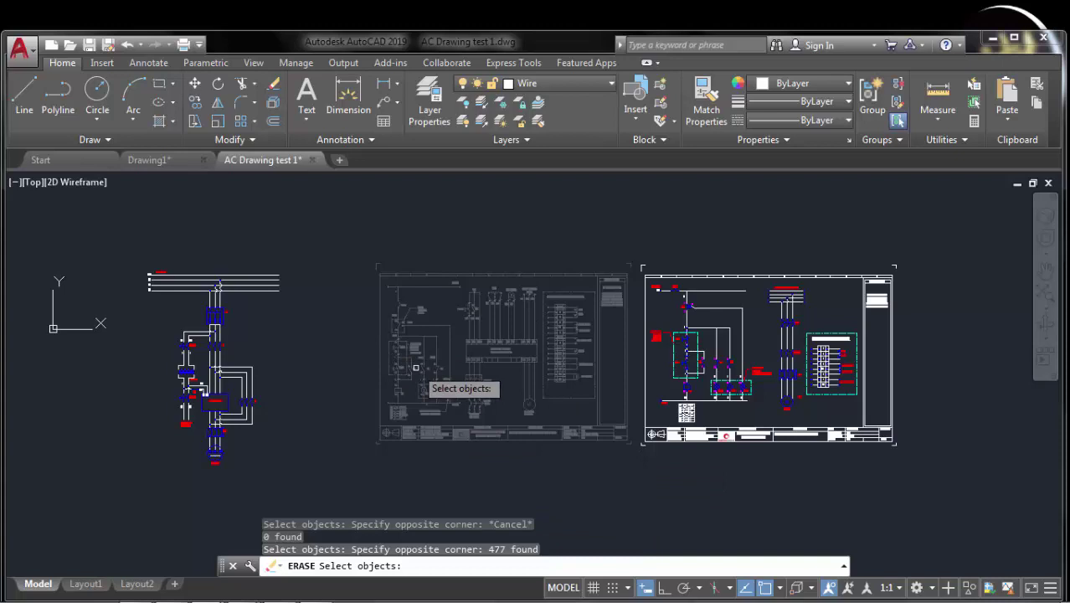
{"action": "key", "text": "Return"}
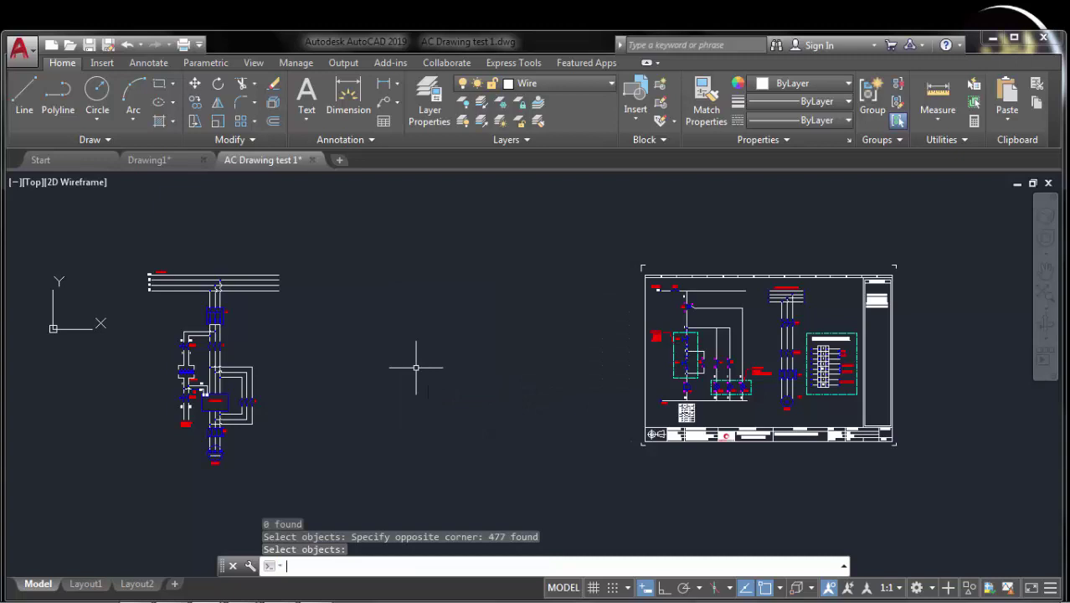
{"action": "key", "text": "ctrl+z"}
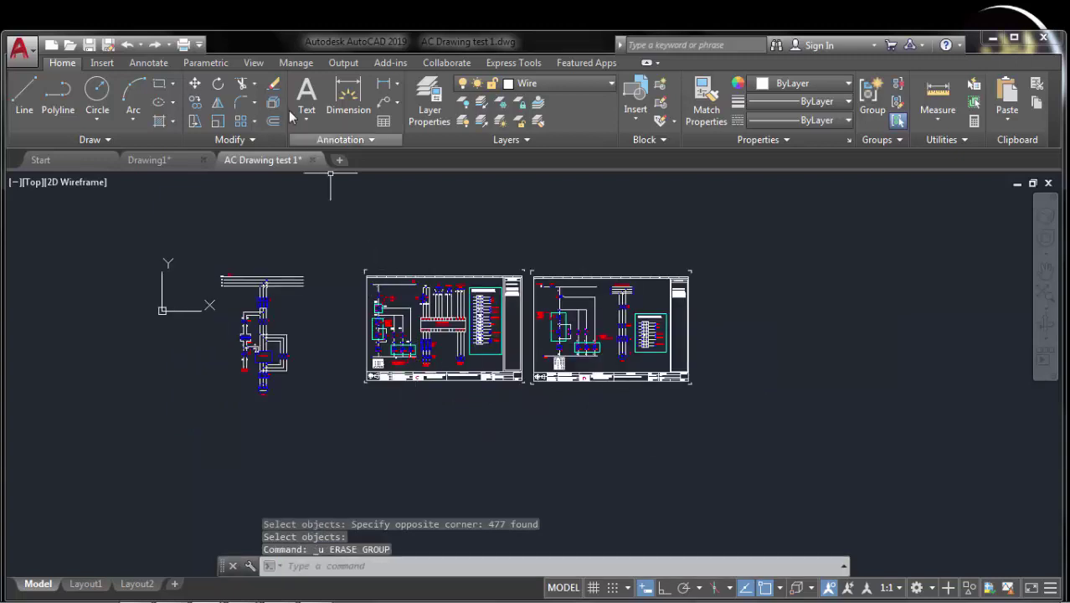
{"action": "left_click", "coordinate": [273, 83]}
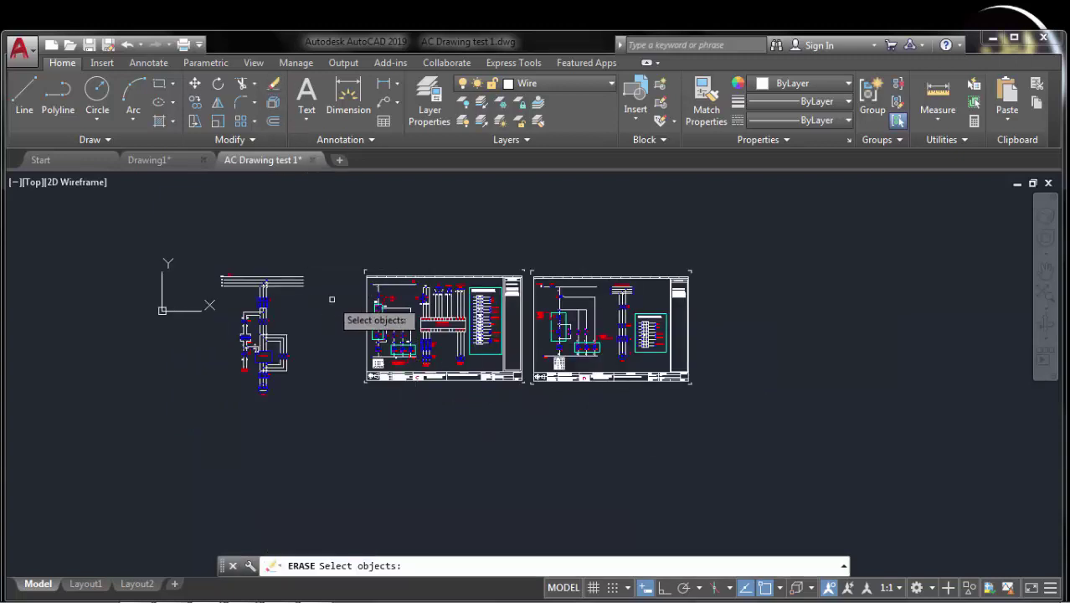
{"action": "left_click", "coordinate": [724, 254]}
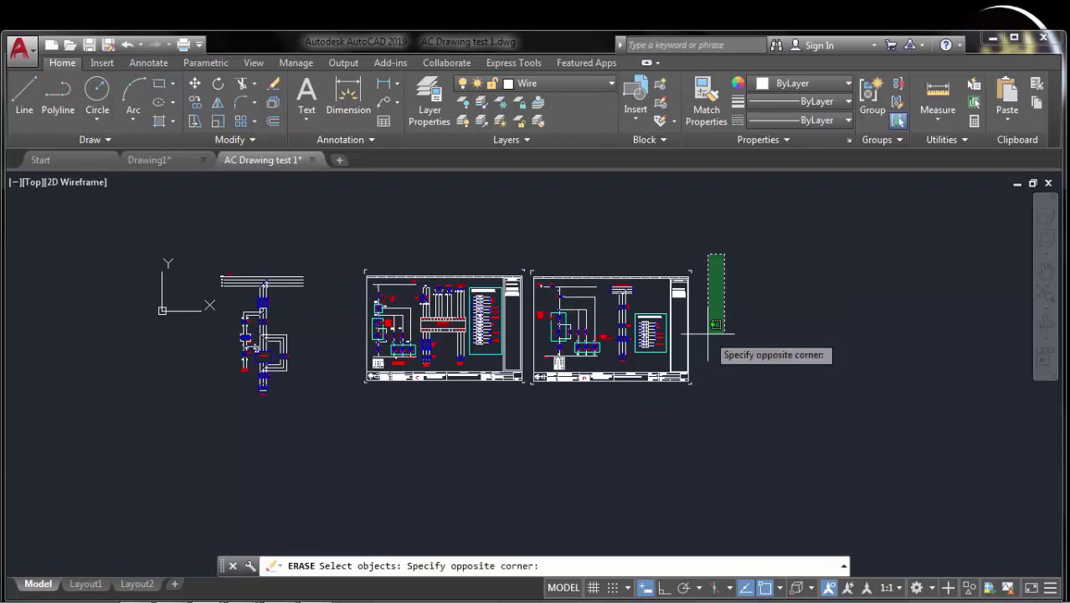
{"action": "left_click", "coordinate": [529, 399]}
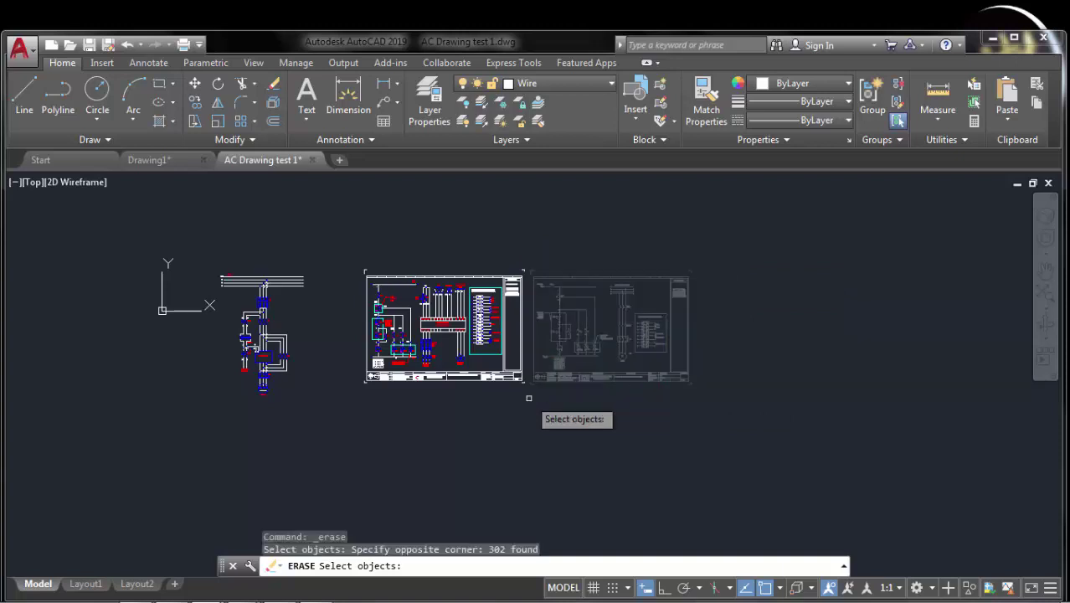
{"action": "key", "text": "Return"}
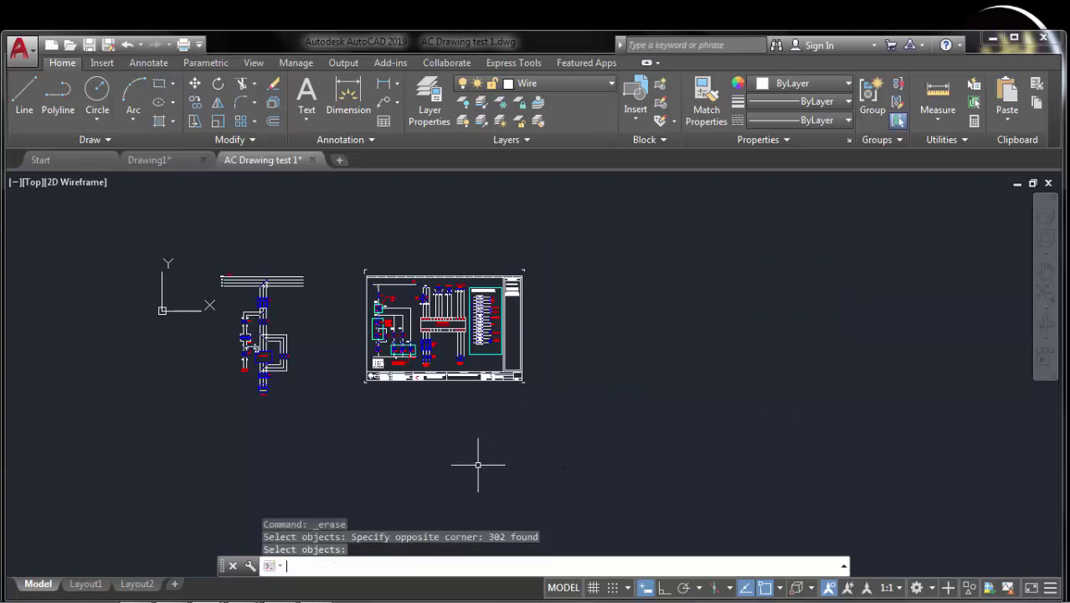
{"action": "key", "text": "ctrl+z"}
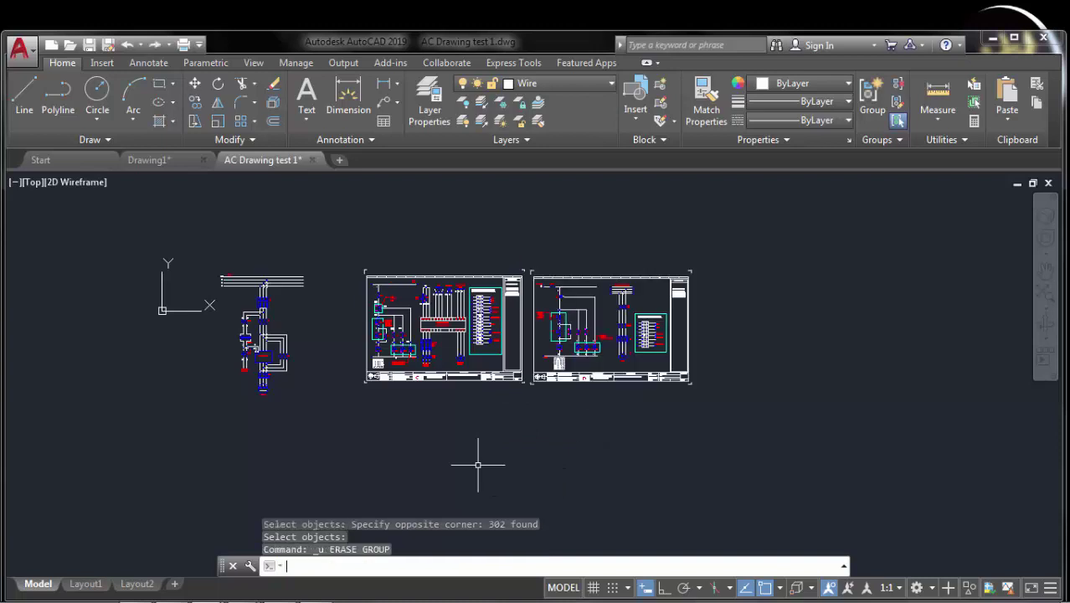
{"action": "scroll", "coordinate": [553, 284], "scroll_direction": "up", "scroll_amount": 2}
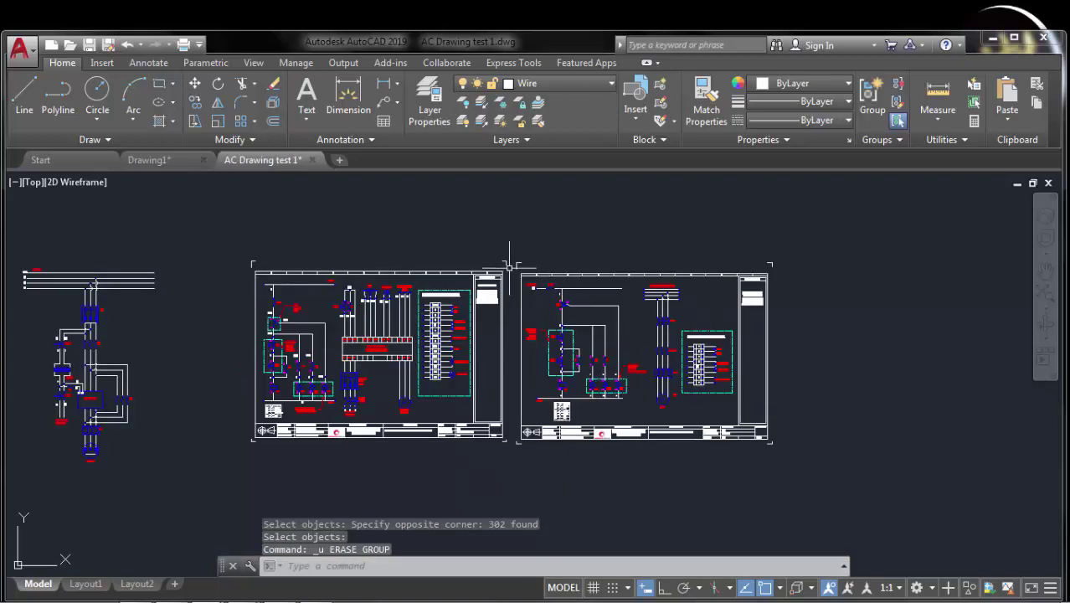
{"action": "left_click", "coordinate": [209, 202]}
{"action": "key", "text": "Escape"}
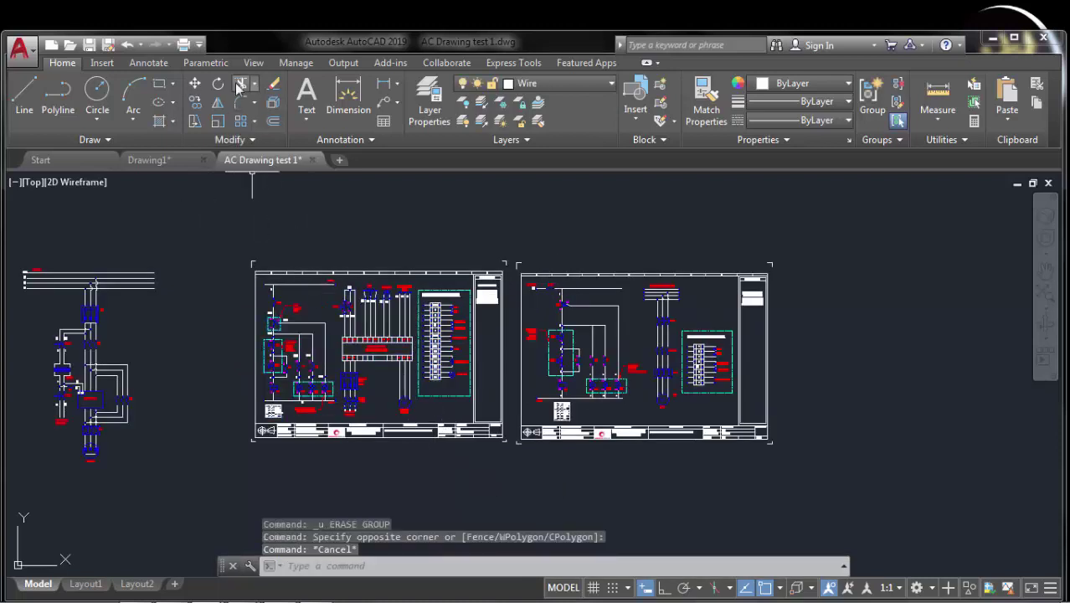
Step: Try selection boxes near the left circuit, cancel, and recentre the schematic
{"action": "key", "text": "Escape"}
{"action": "key", "text": "Escape"}
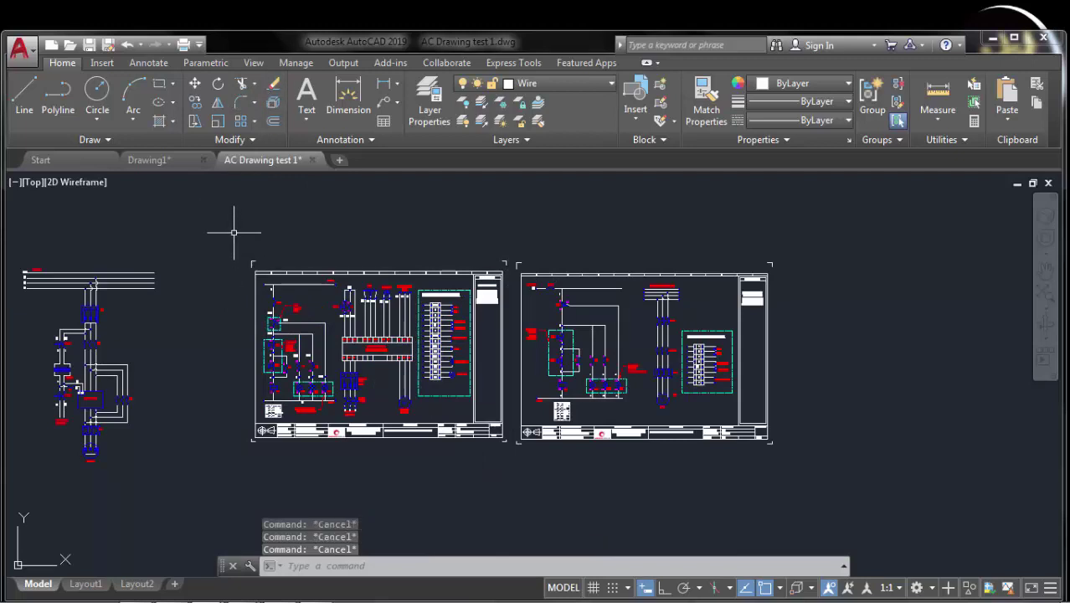
{"action": "left_click", "coordinate": [235, 233]}
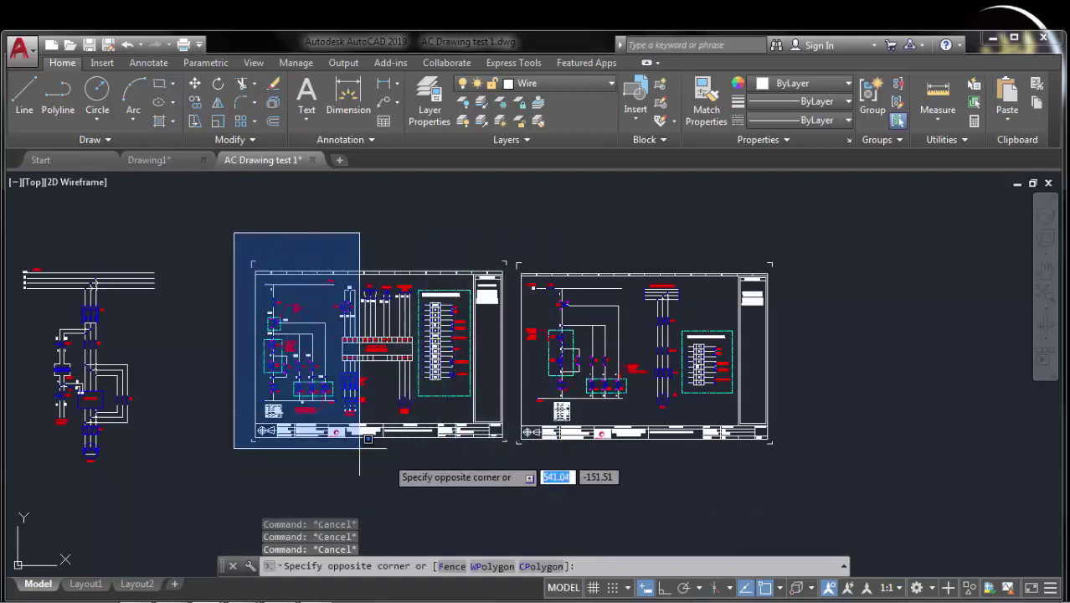
{"action": "left_click", "coordinate": [167, 358]}
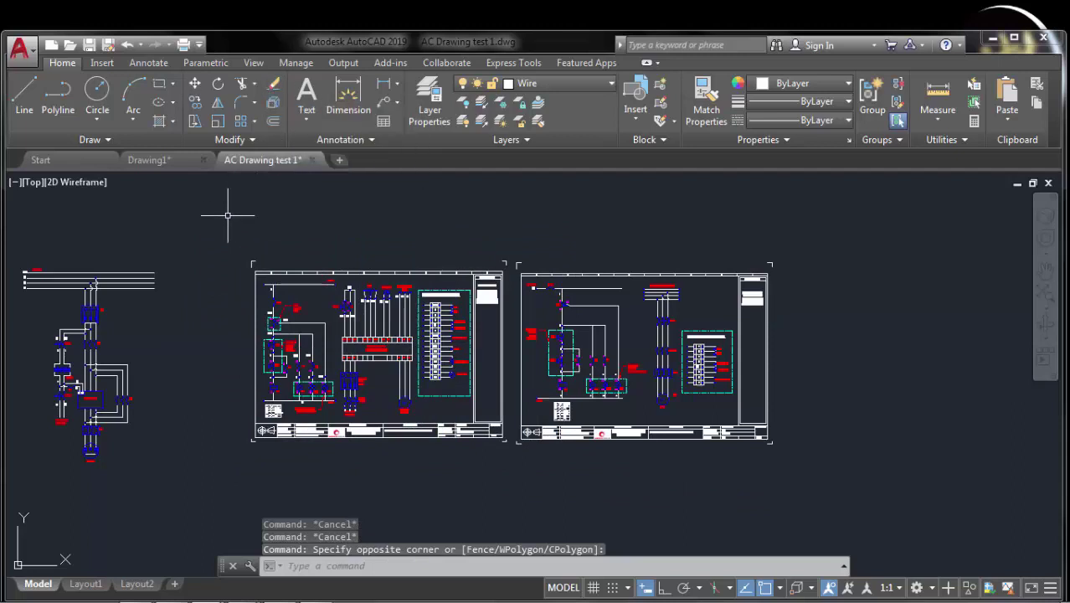
{"action": "left_click", "coordinate": [215, 240]}
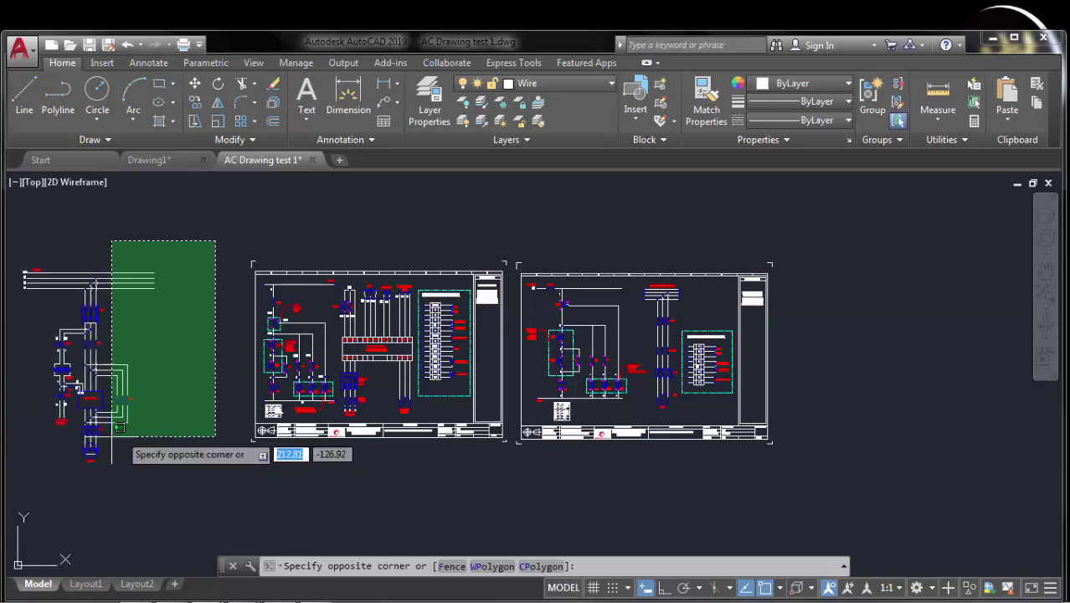
{"action": "key", "text": "Escape"}
{"action": "middle_click_drag", "start_coordinate": [198, 383], "coordinate": [495, 398]}
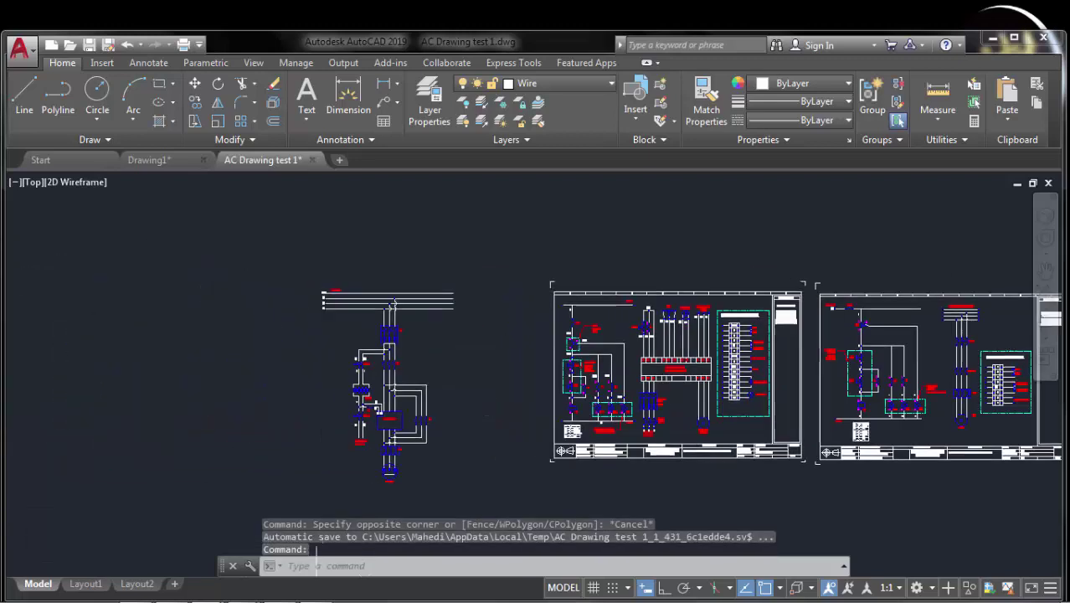
{"action": "scroll", "coordinate": [449, 325], "scroll_direction": "up", "scroll_amount": 3}
{"action": "middle_click_drag", "start_coordinate": [448, 325], "coordinate": [437, 368]}
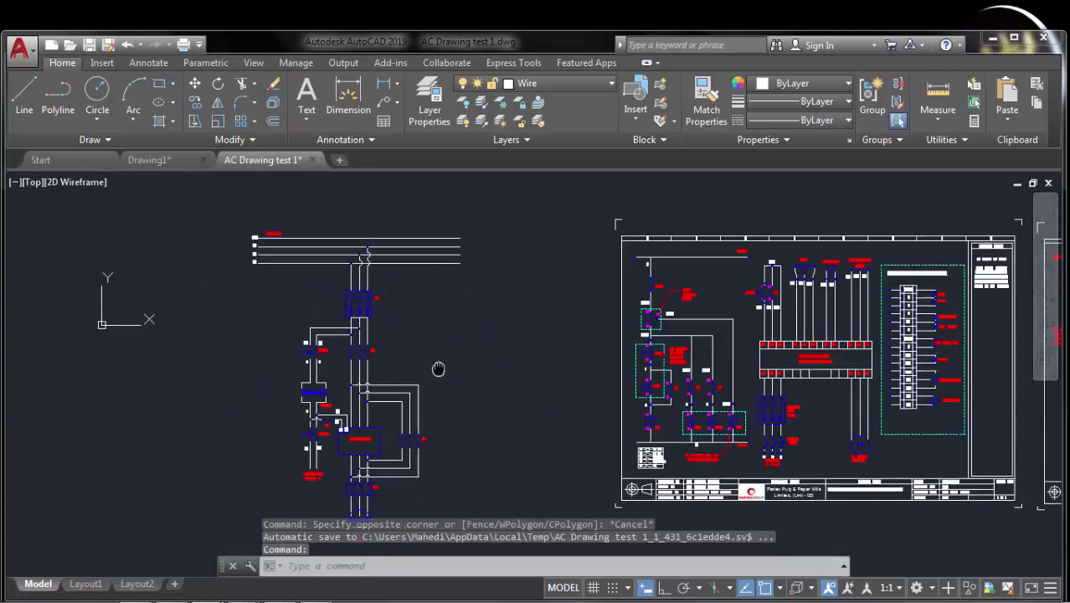
{"action": "scroll", "coordinate": [437, 360], "scroll_direction": "down", "scroll_amount": 2}
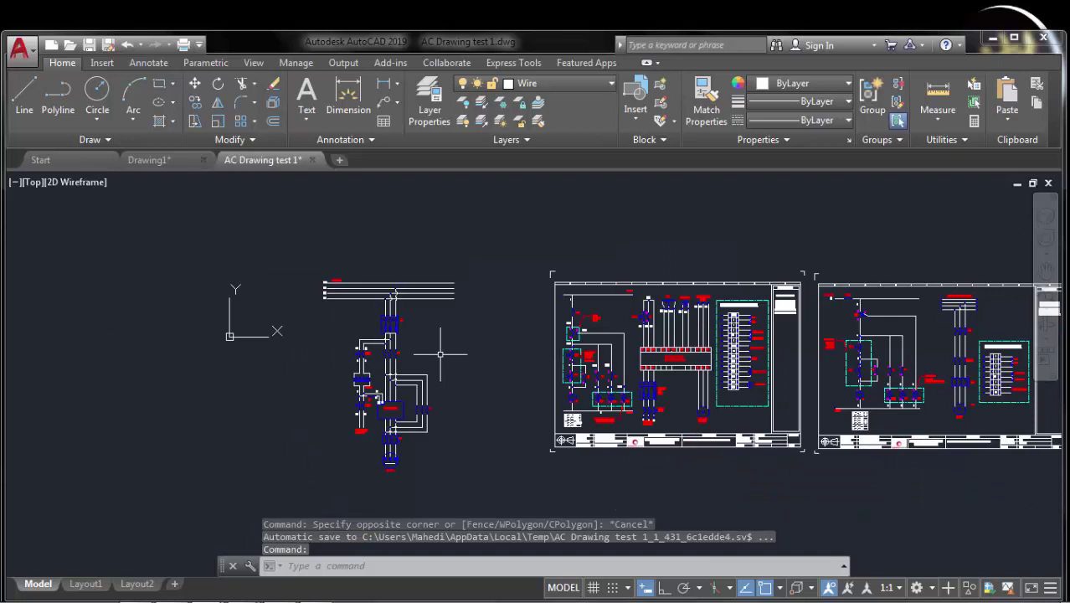
Step: Window-select the schematic parts enclosed, inspect them up close, then clear the selection
{"action": "left_click", "coordinate": [301, 240]}
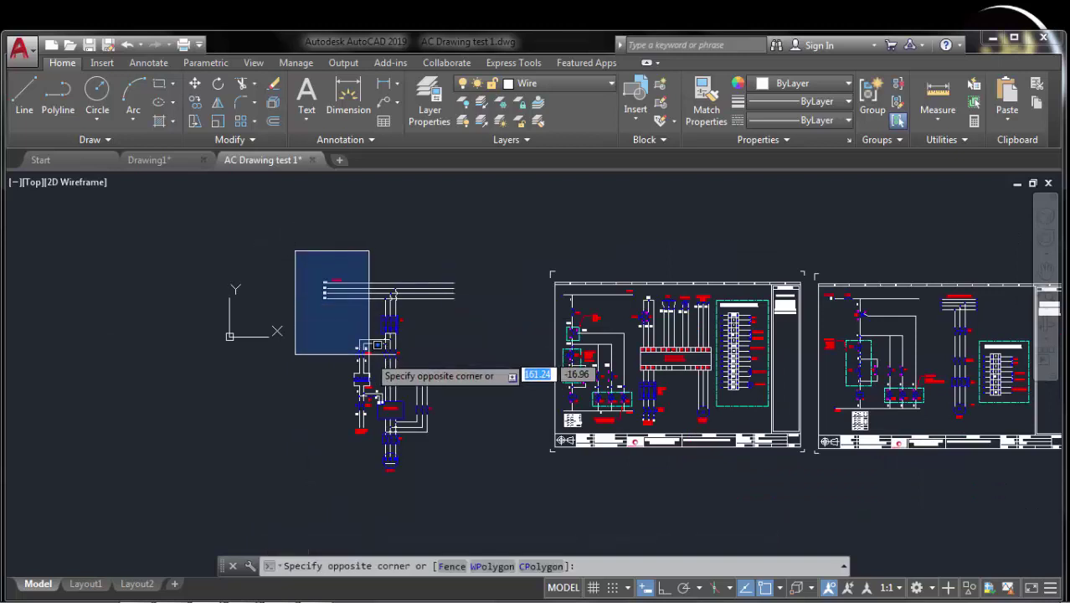
{"action": "left_click", "coordinate": [411, 488]}
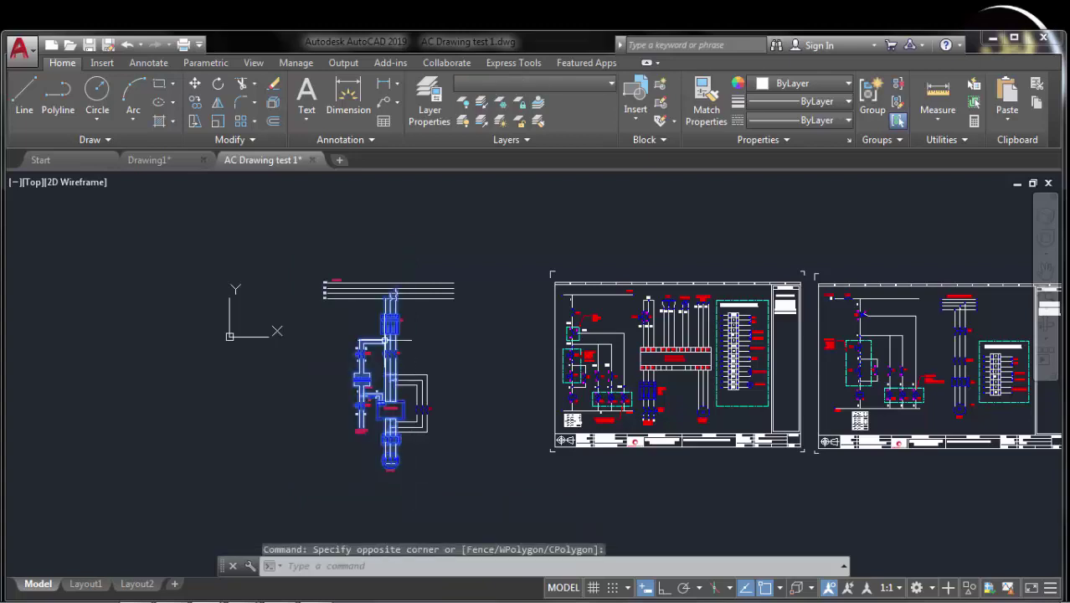
{"action": "scroll", "coordinate": [370, 316], "scroll_direction": "up", "scroll_amount": 4}
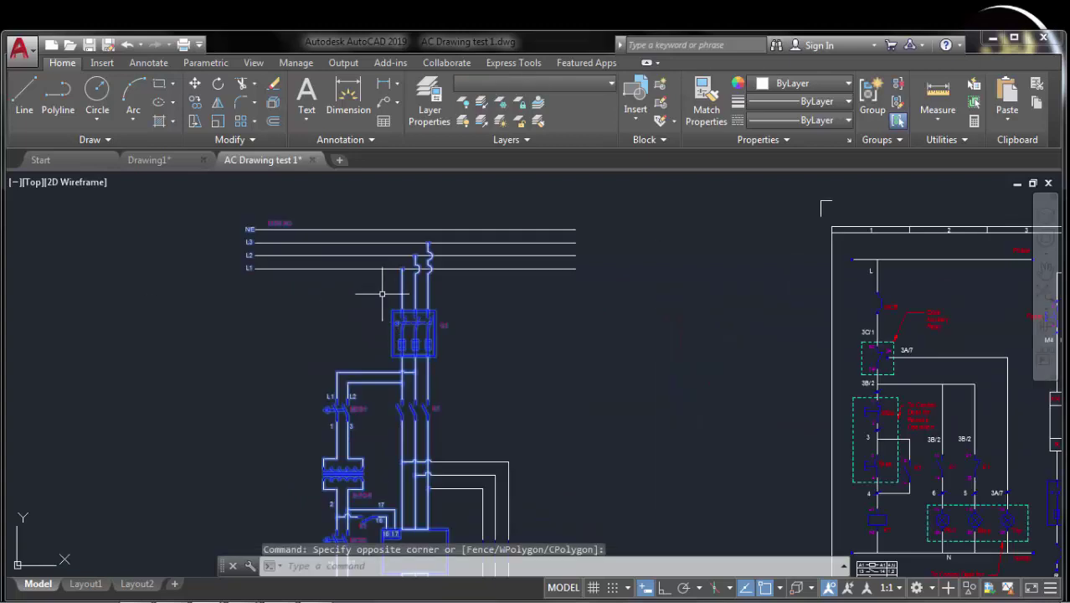
{"action": "middle_click_drag", "start_coordinate": [437, 350], "coordinate": [383, 306]}
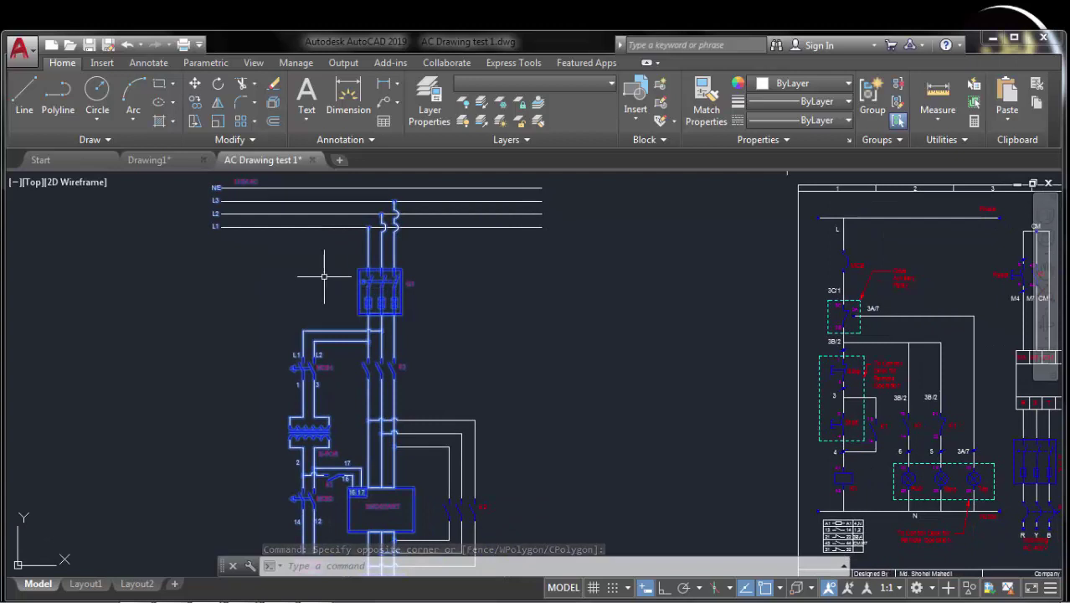
{"action": "scroll", "coordinate": [324, 276], "scroll_direction": "down", "scroll_amount": 2}
{"action": "key", "text": "Escape"}
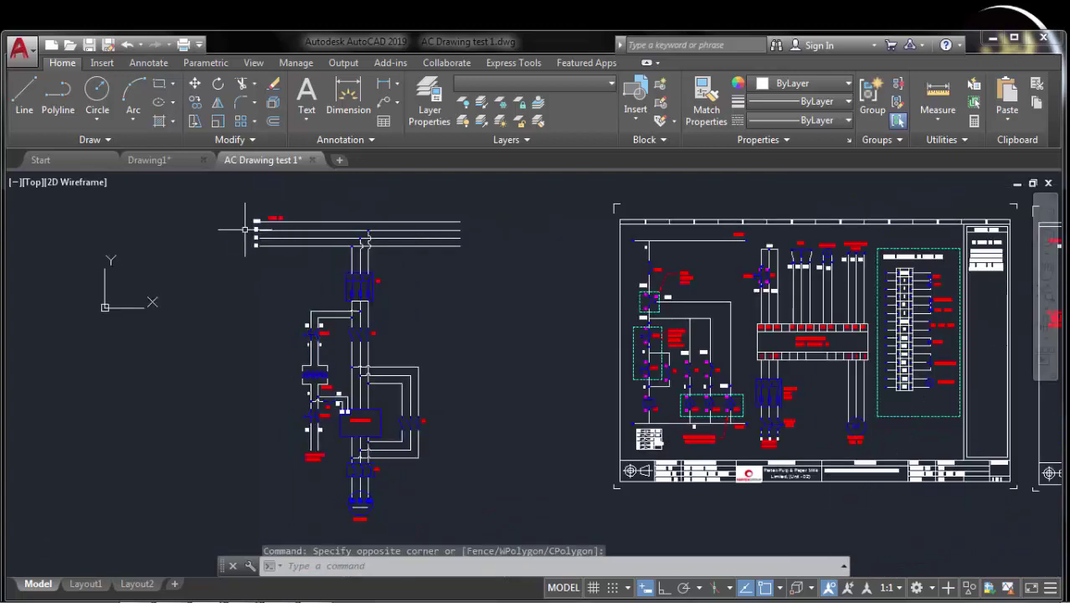
Step: Drag a new window from the circuit's top-left to select objects fully inside it
{"action": "left_click", "coordinate": [233, 201]}
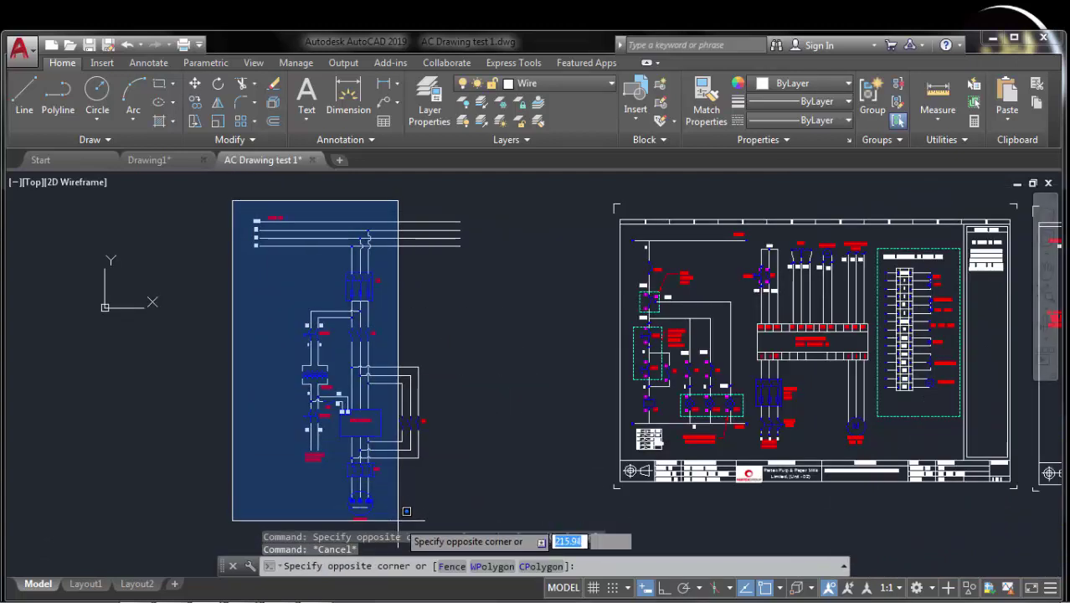
{"action": "middle_click_drag", "start_coordinate": [409, 467], "coordinate": [398, 431]}
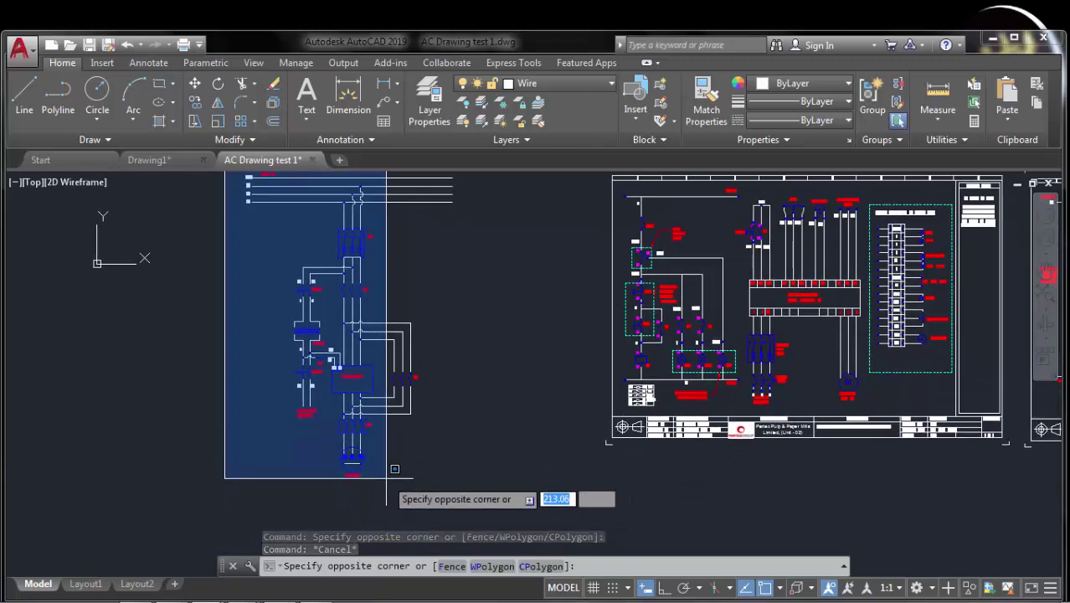
{"action": "middle_click_drag", "start_coordinate": [387, 479], "coordinate": [381, 519]}
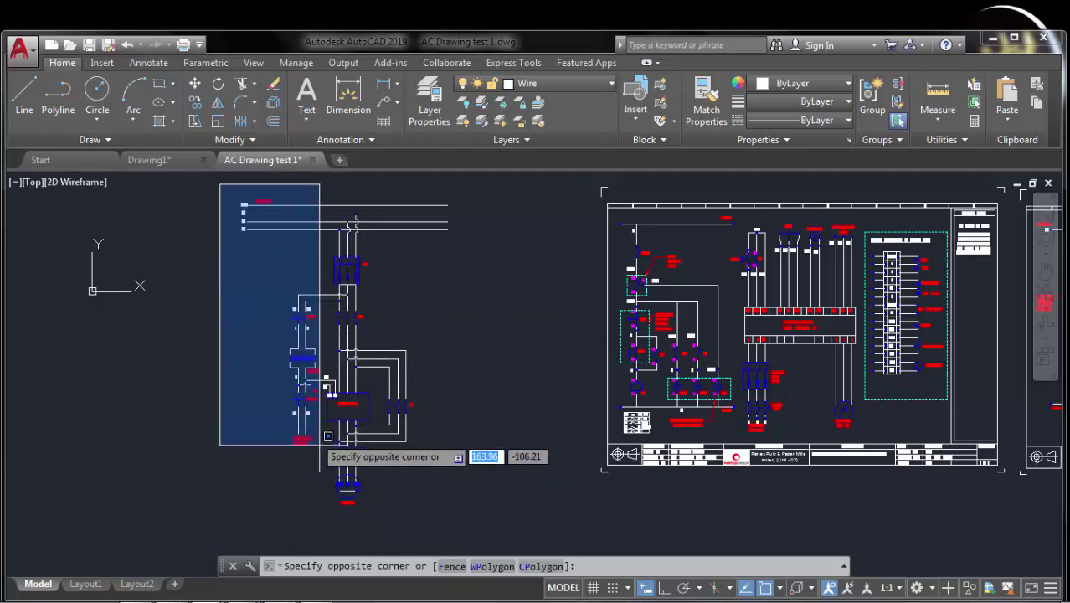
{"action": "left_click", "coordinate": [380, 520]}
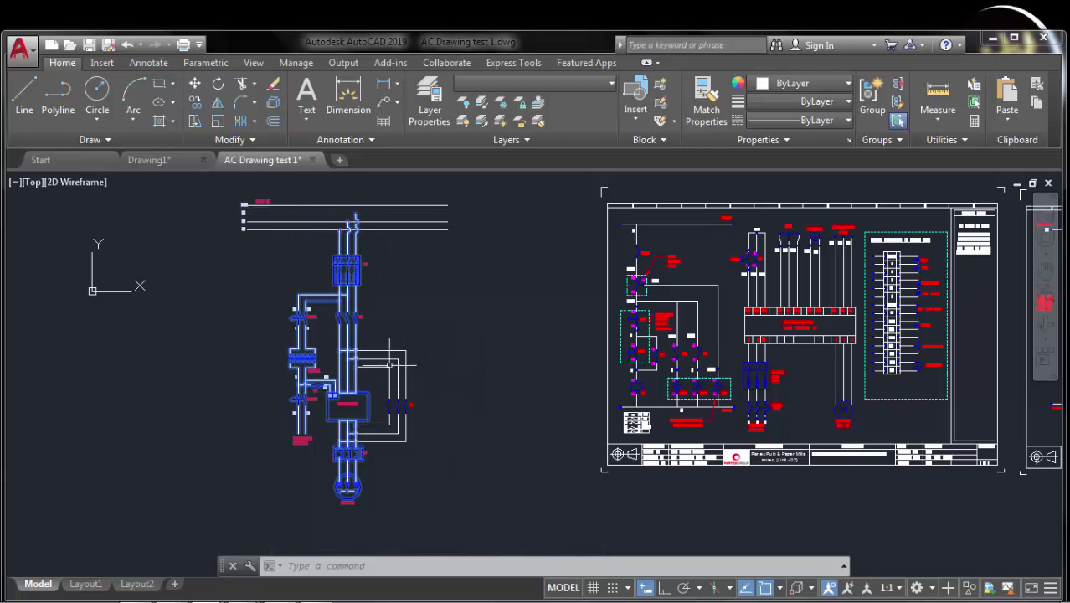
{"action": "mouse_move", "coordinate": [401, 416]}
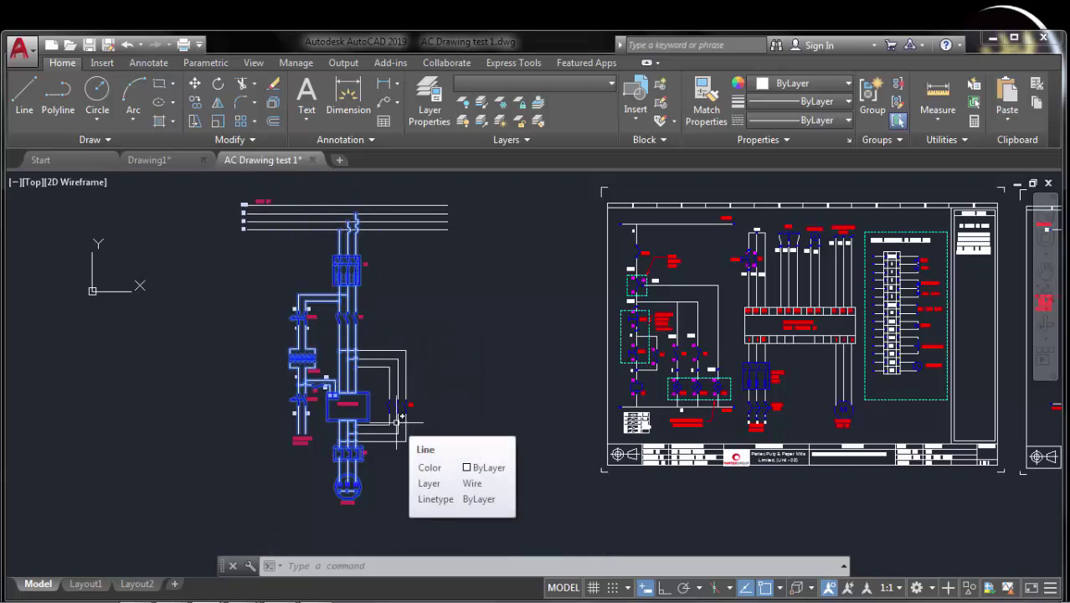
{"action": "left_click", "coordinate": [460, 396]}
{"action": "key", "text": "Escape"}
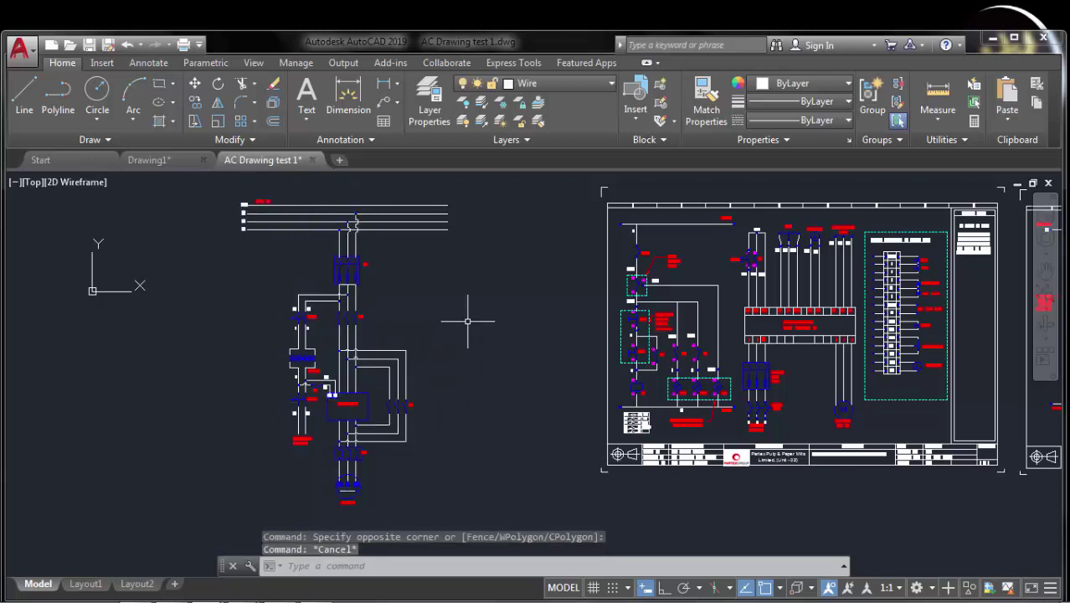
{"action": "middle_click_drag", "start_coordinate": [466, 311], "coordinate": [461, 335]}
{"action": "left_click", "coordinate": [497, 202]}
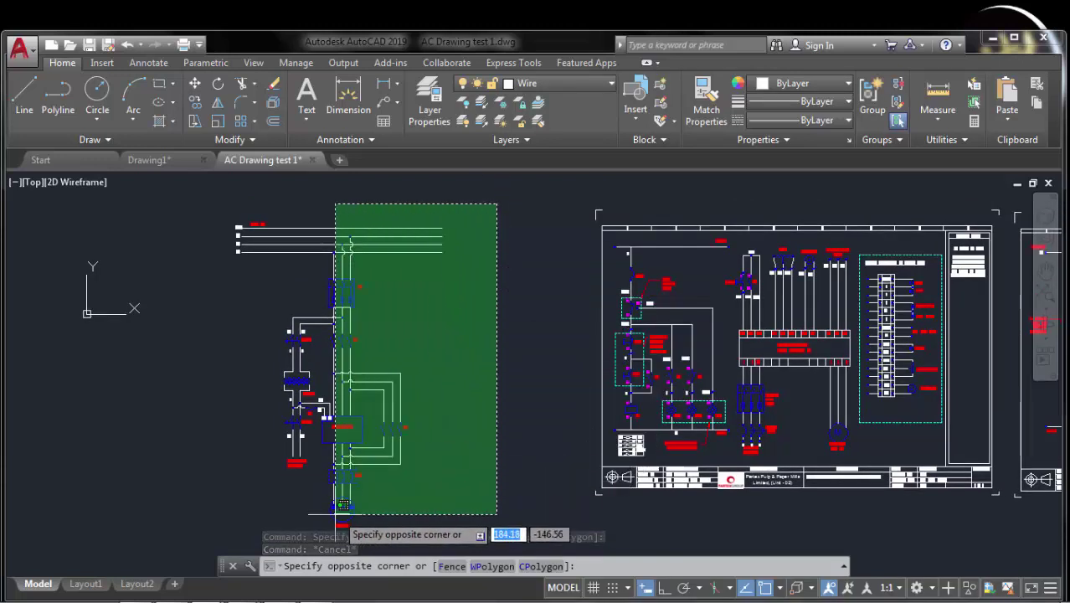
{"action": "left_click", "coordinate": [306, 520]}
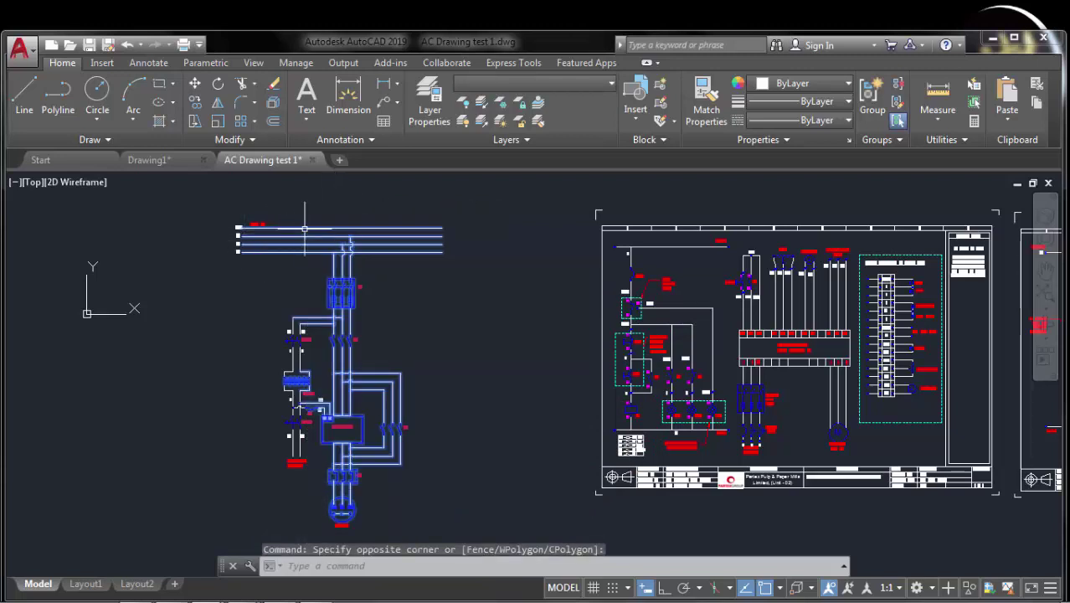
{"action": "scroll", "coordinate": [277, 250], "scroll_direction": "up", "scroll_amount": 2}
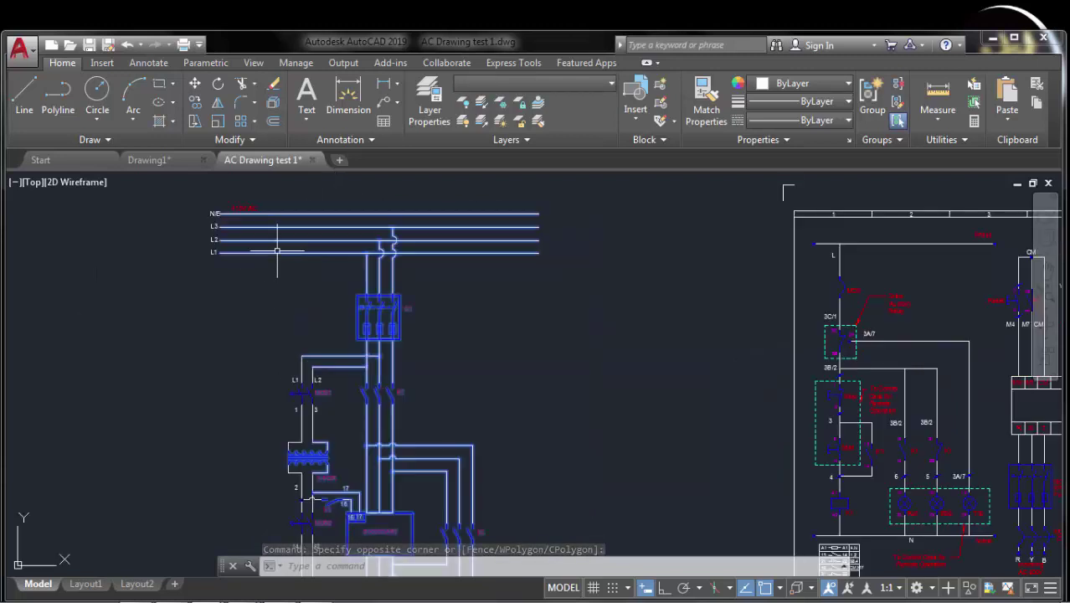
{"action": "key", "text": "Escape"}
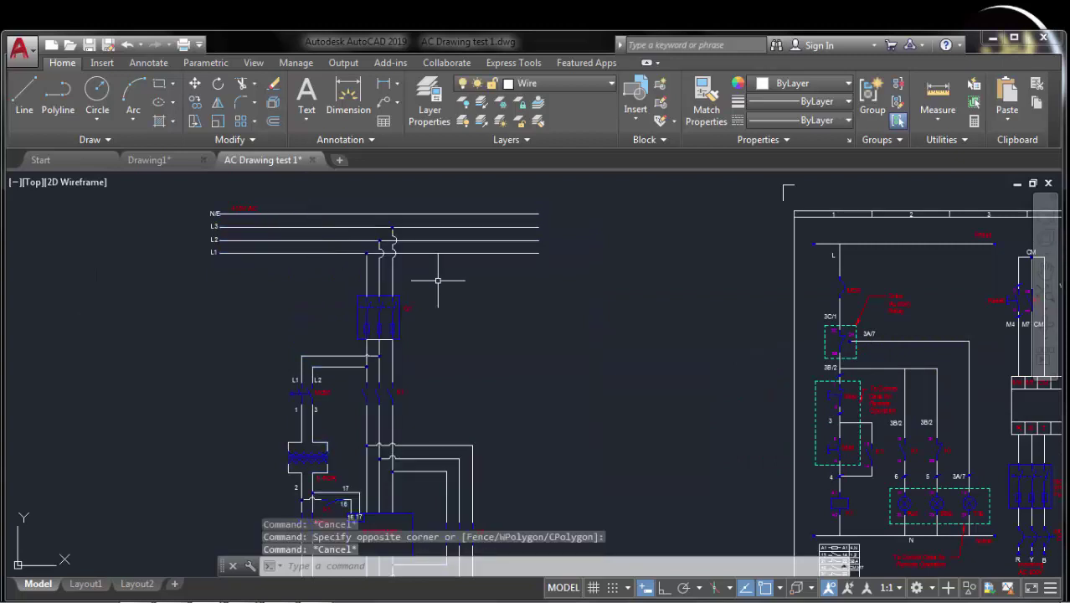
{"action": "left_click", "coordinate": [164, 186]}
{"action": "left_click", "coordinate": [325, 298]}
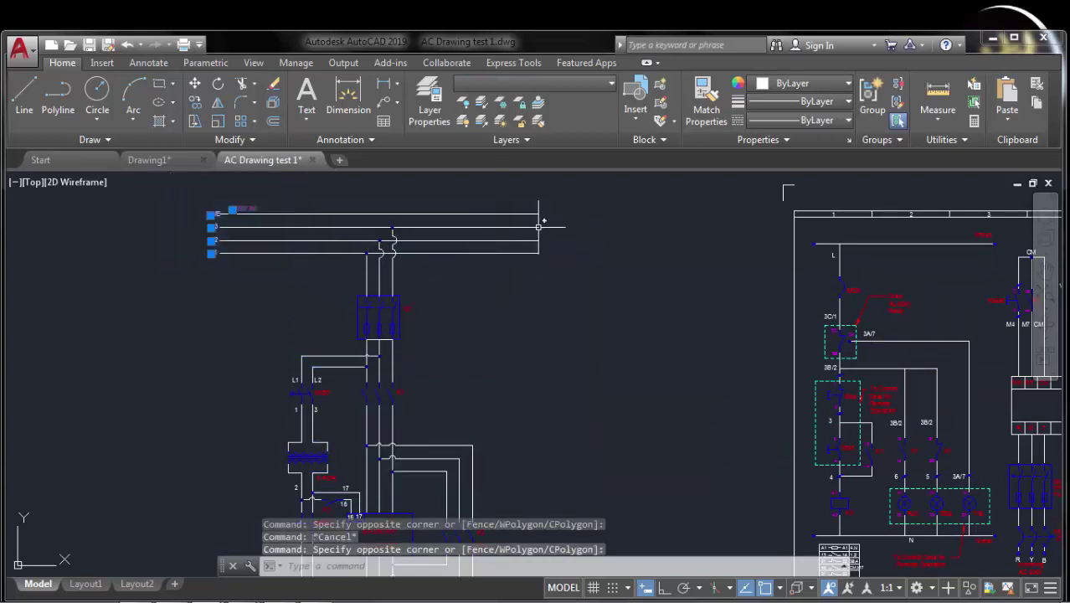
{"action": "left_click", "coordinate": [590, 189]}
{"action": "left_click", "coordinate": [471, 266]}
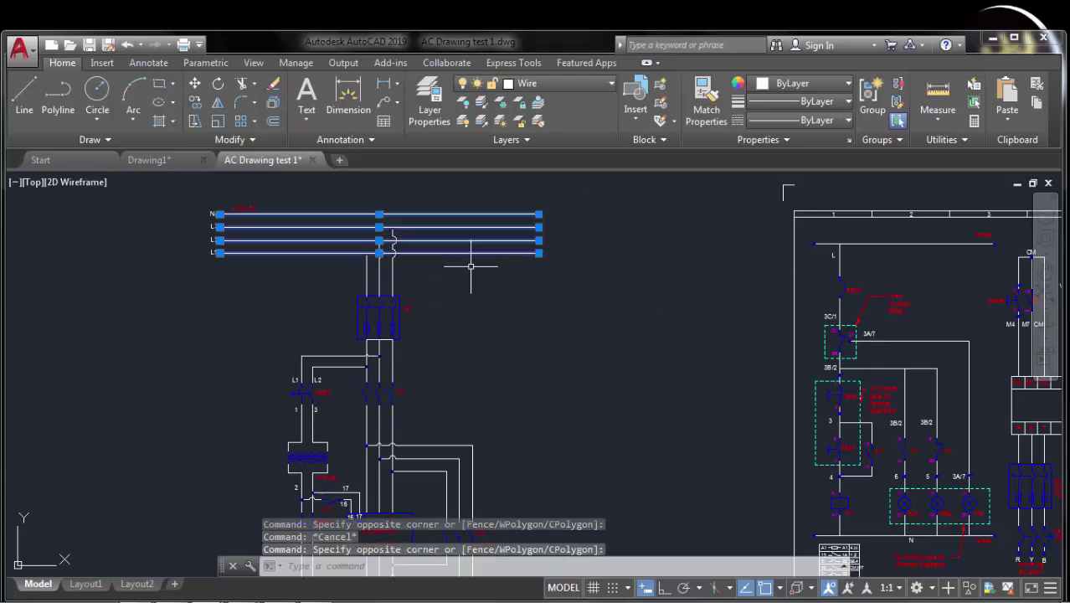
{"action": "key", "text": "Escape"}
{"action": "scroll", "coordinate": [471, 266], "scroll_direction": "down", "scroll_amount": 2}
{"action": "scroll", "coordinate": [573, 274], "scroll_direction": "down", "scroll_amount": 1}
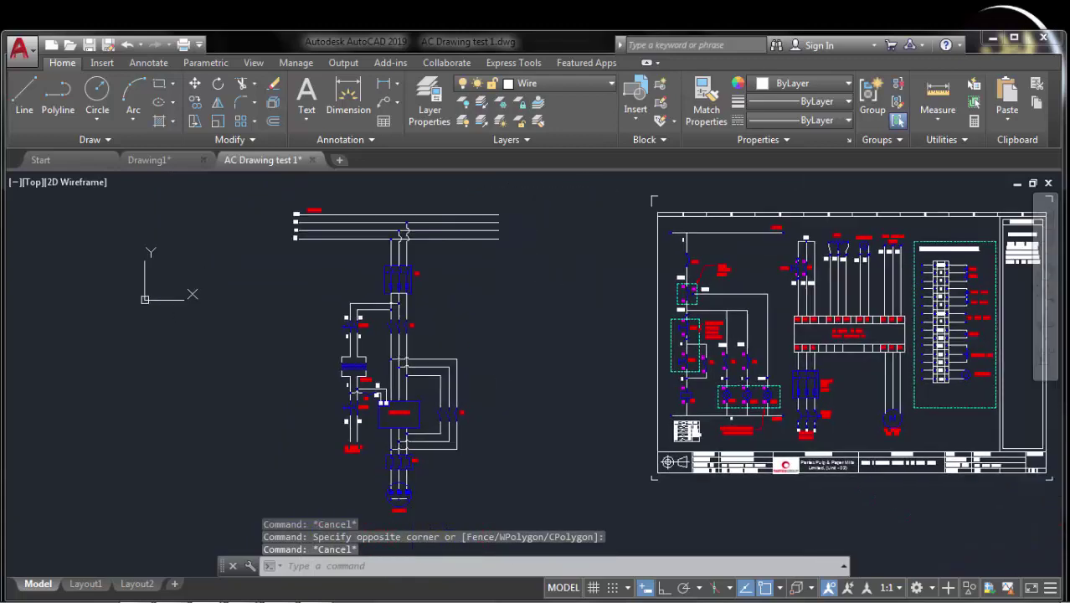
{"action": "left_click", "coordinate": [262, 201]}
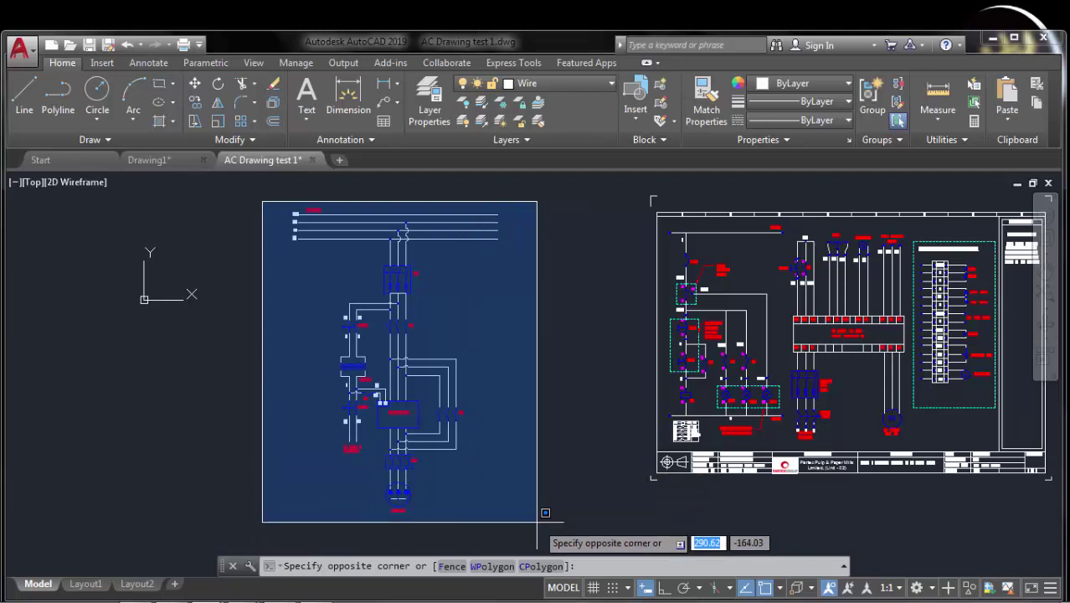
{"action": "left_click", "coordinate": [537, 522]}
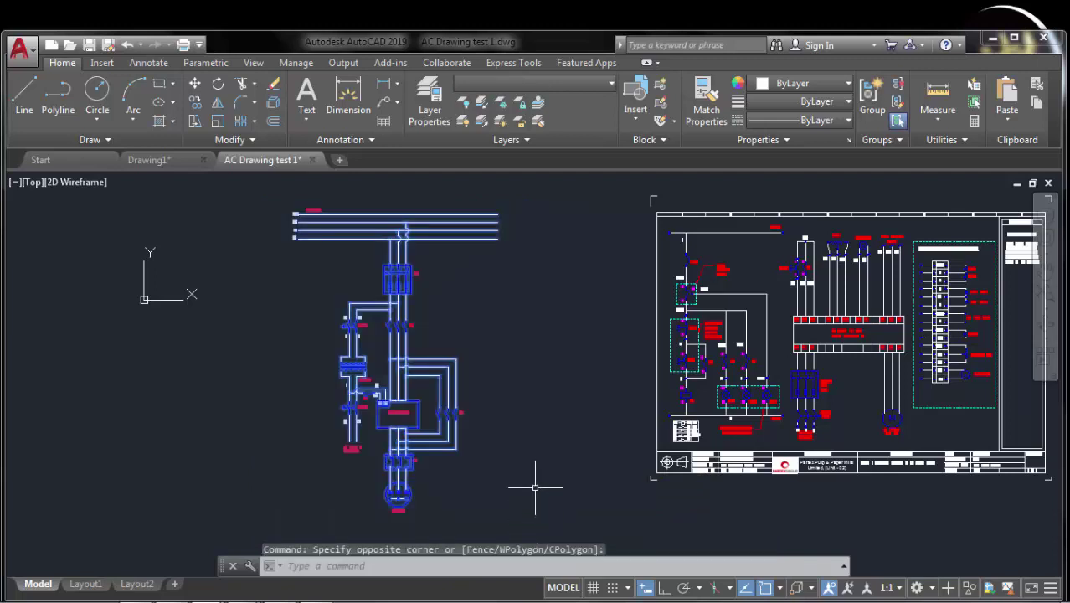
{"action": "key", "text": "Escape"}
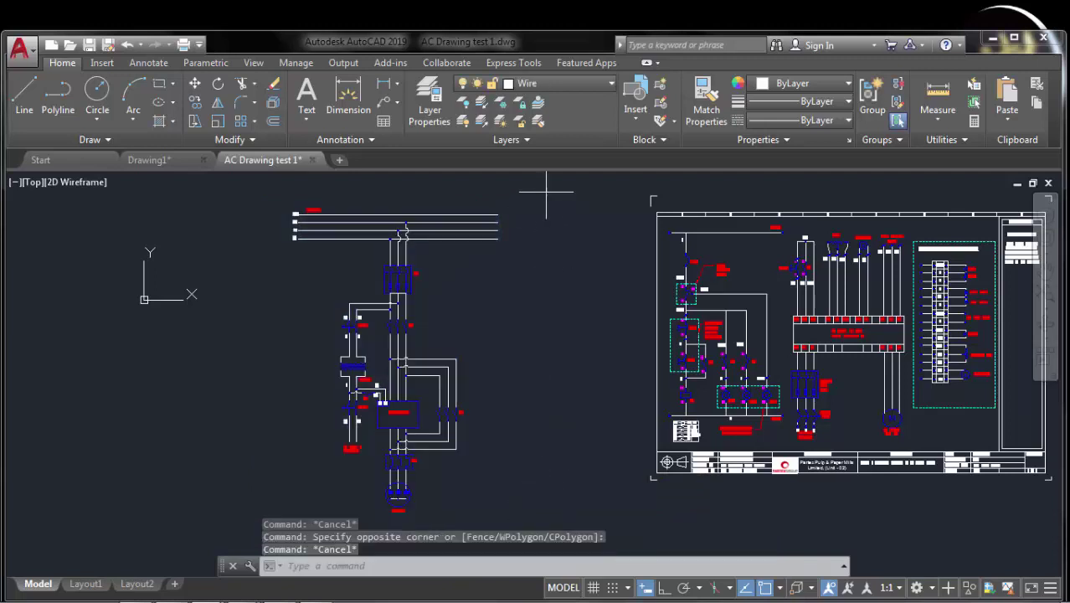
{"action": "left_click", "coordinate": [546, 193]}
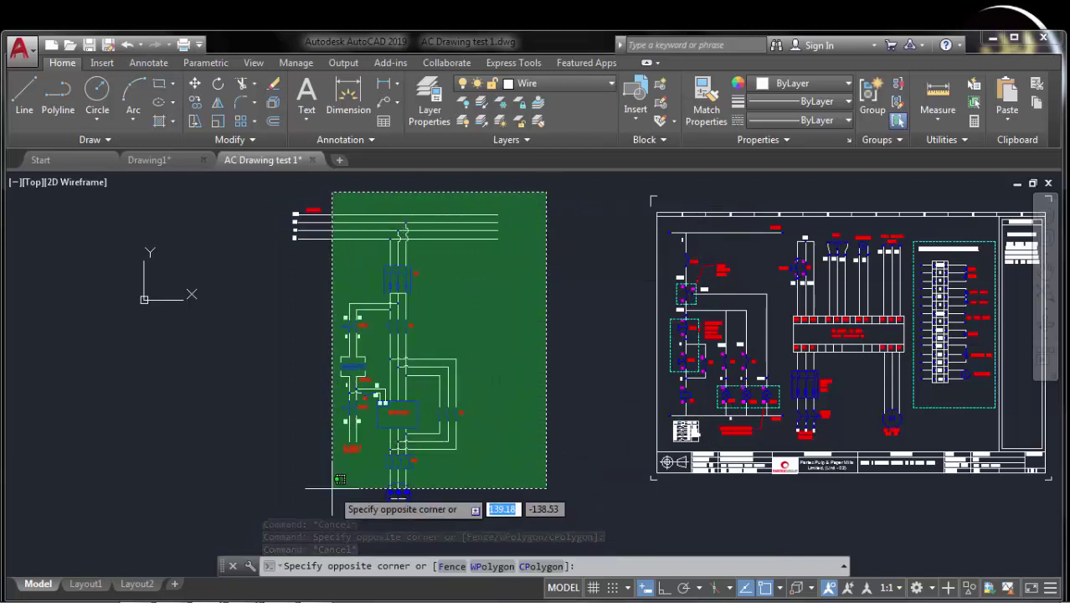
{"action": "left_click", "coordinate": [334, 463]}
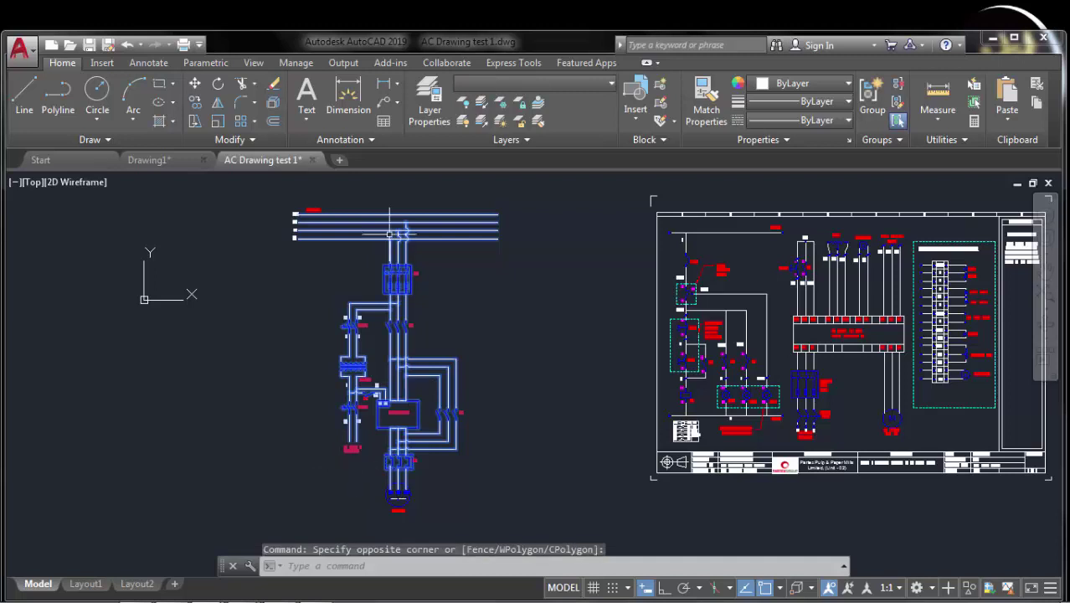
{"action": "scroll", "coordinate": [294, 219], "scroll_direction": "up", "scroll_amount": 4}
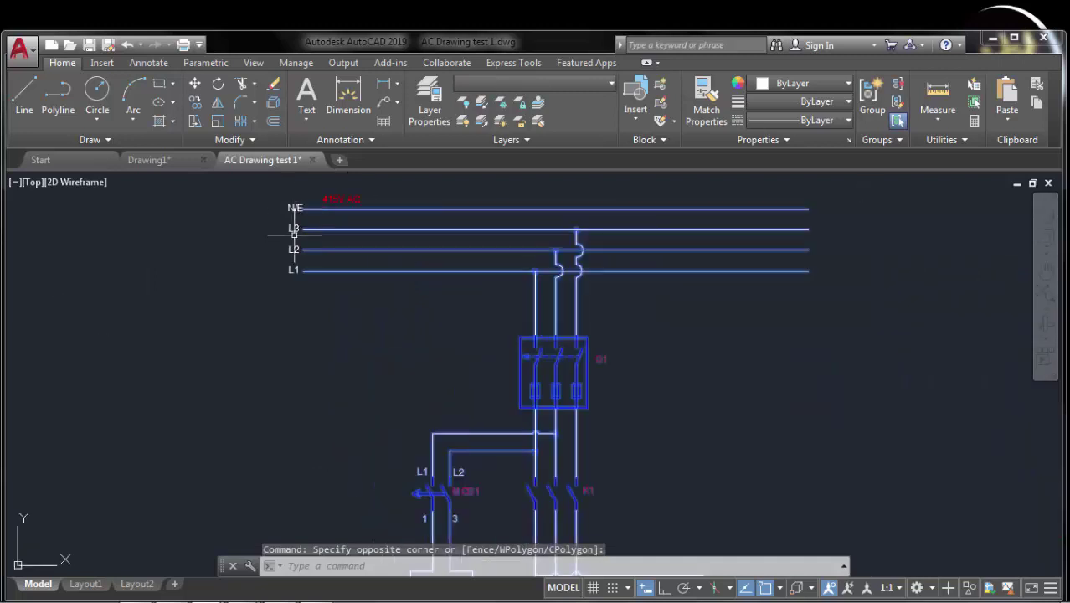
{"action": "left_click", "coordinate": [263, 208]}
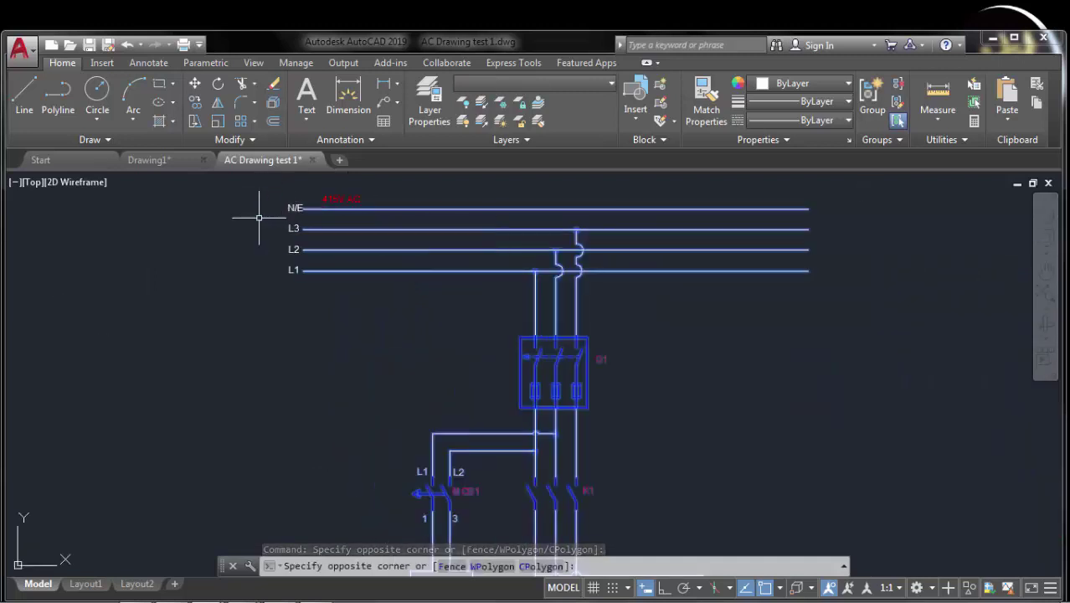
{"action": "left_click", "coordinate": [251, 215]}
{"action": "left_click", "coordinate": [302, 176]}
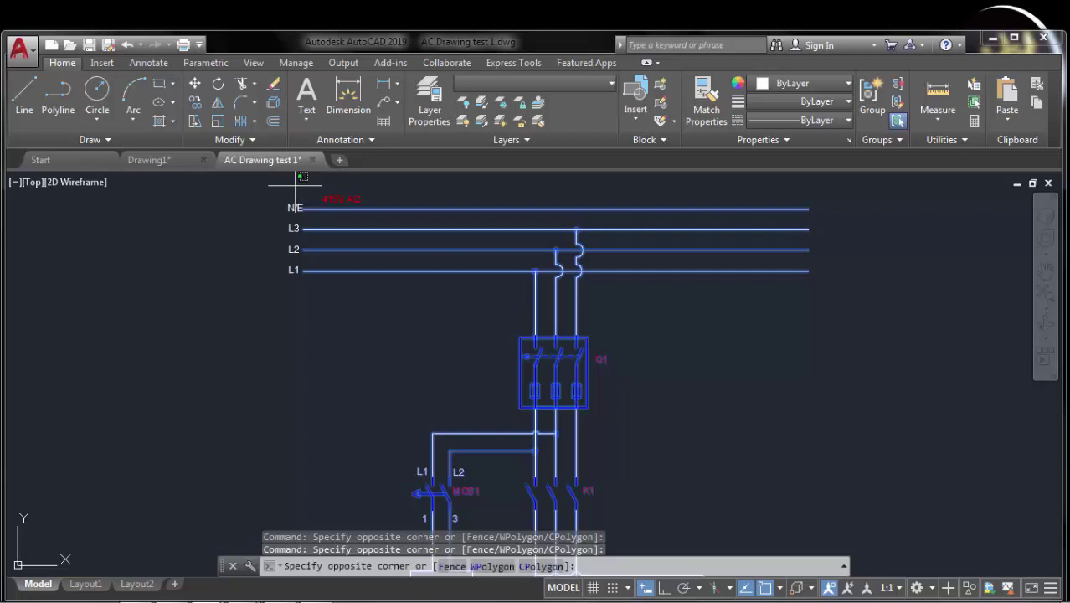
{"action": "left_click", "coordinate": [276, 300]}
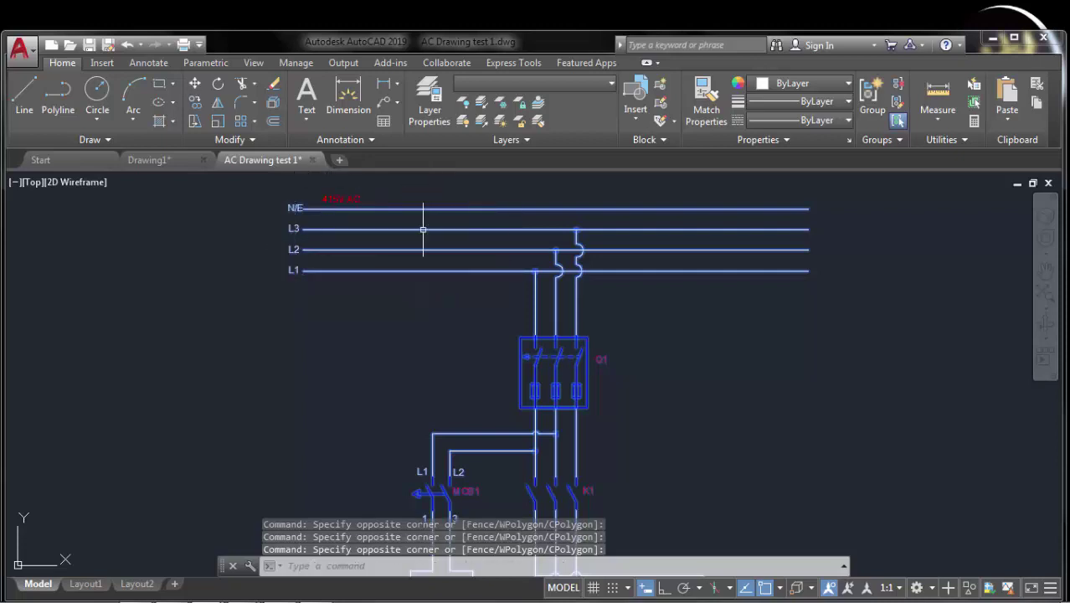
{"action": "key", "text": "Escape"}
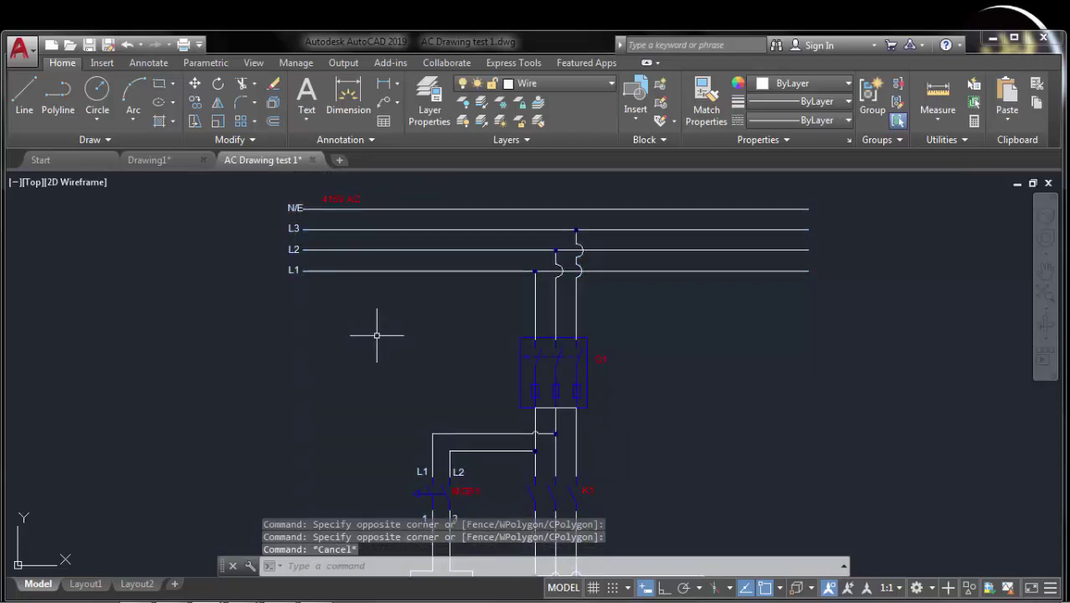
{"action": "key", "text": "Escape"}
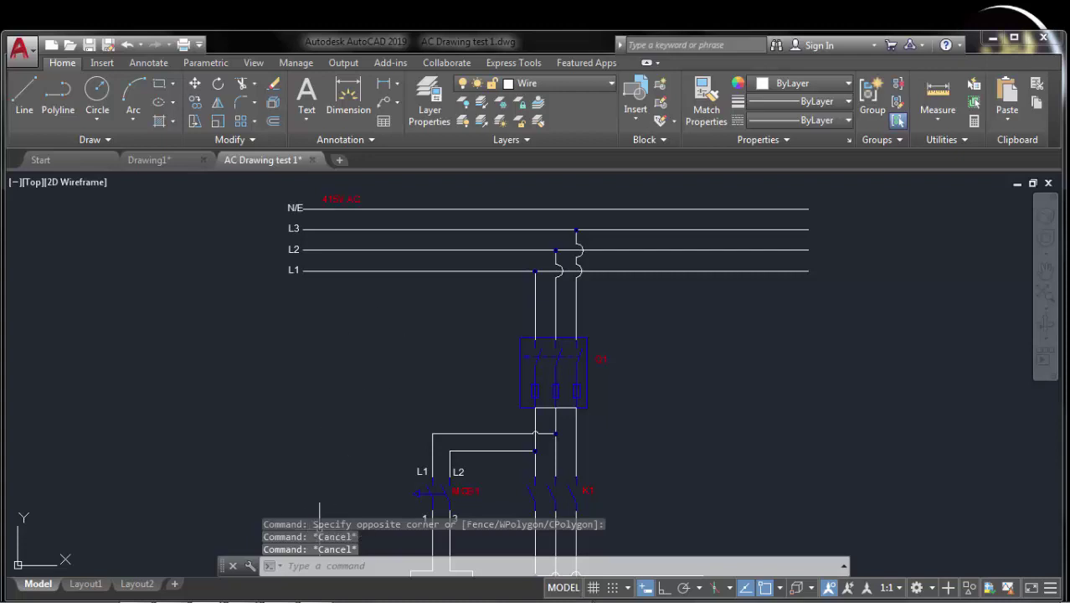
{"action": "scroll", "coordinate": [514, 326], "scroll_direction": "down", "scroll_amount": 2}
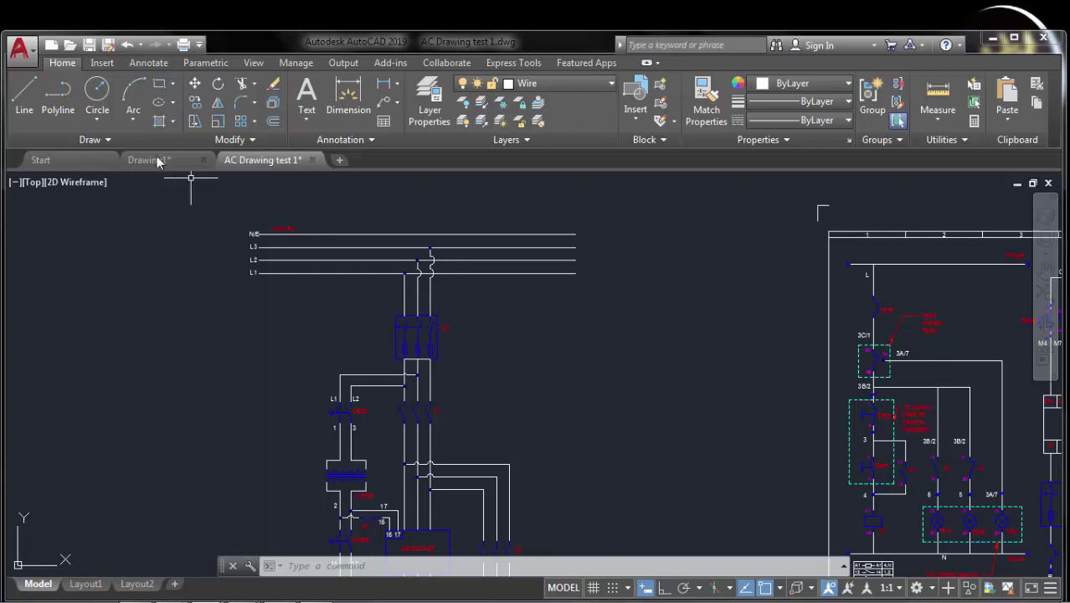
Step: Draw a small circle centred in the empty space left of the motor circuit
{"action": "left_click", "coordinate": [97, 90]}
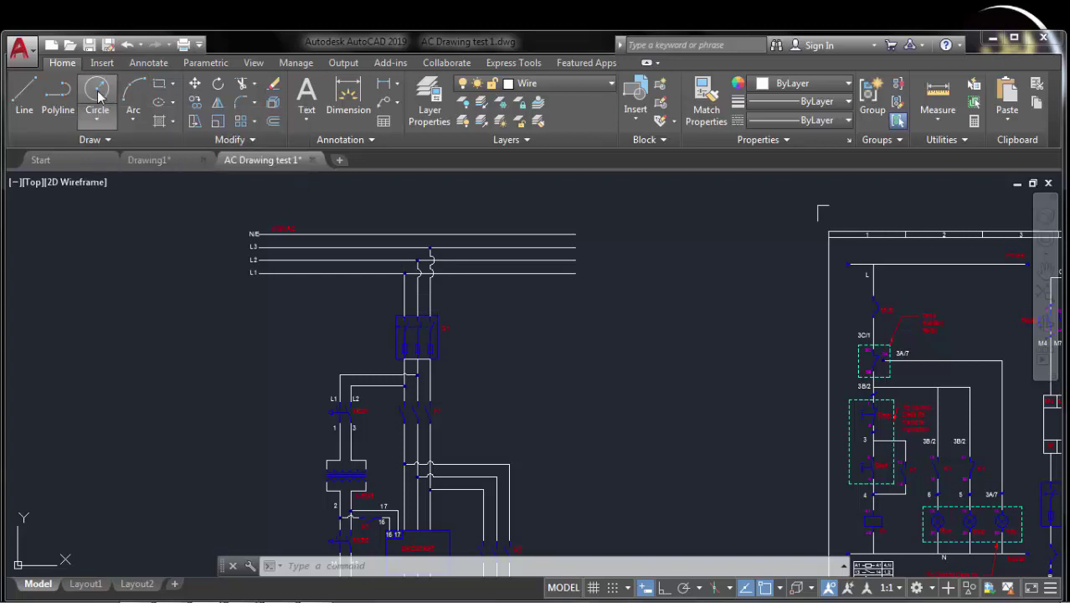
{"action": "middle_click_drag", "start_coordinate": [256, 369], "coordinate": [657, 359]}
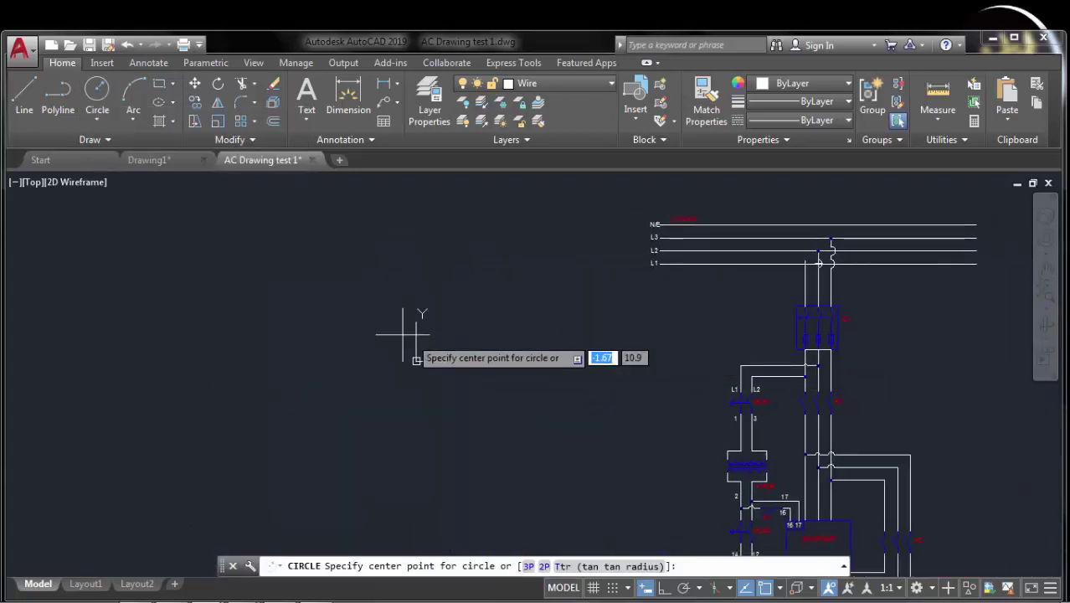
{"action": "left_click", "coordinate": [371, 312]}
{"action": "left_click", "coordinate": [392, 335]}
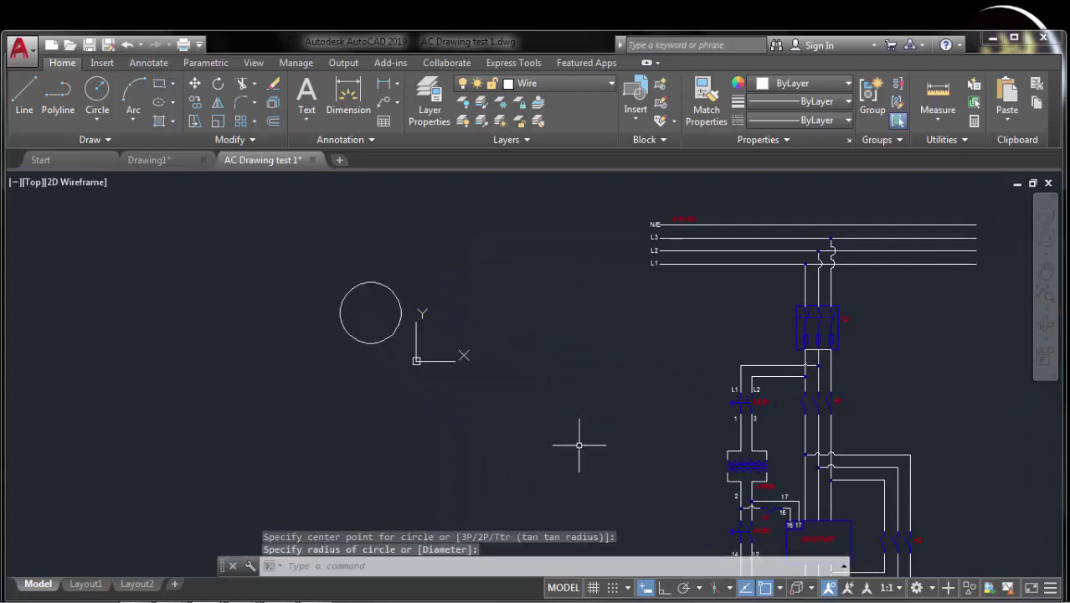
{"action": "key", "text": "Escape"}
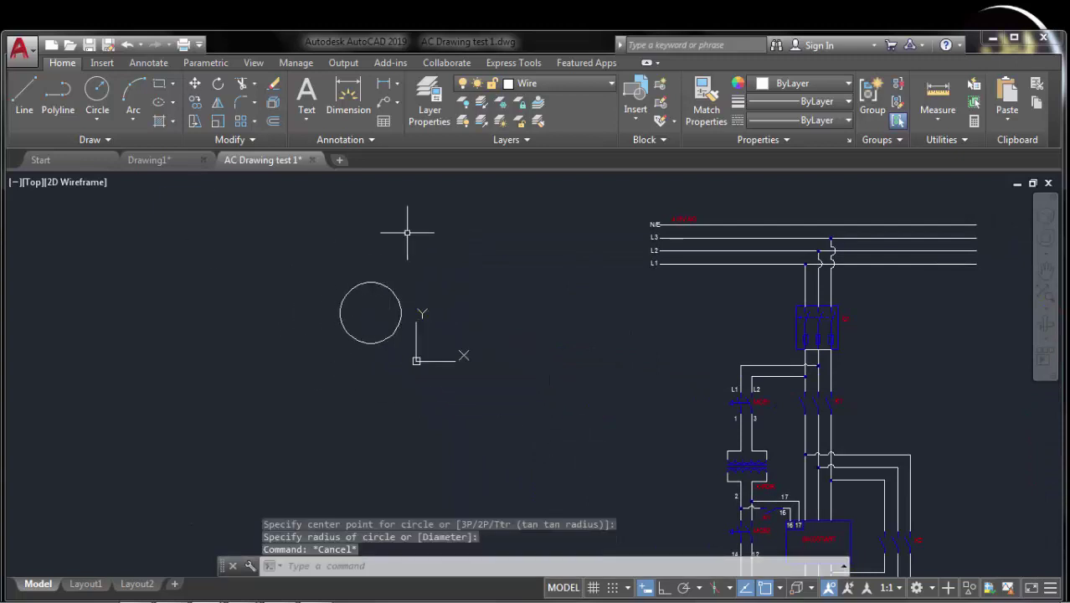
Step: Copy the circle from its centre to one point below it and one to the right
{"action": "left_click", "coordinate": [195, 102]}
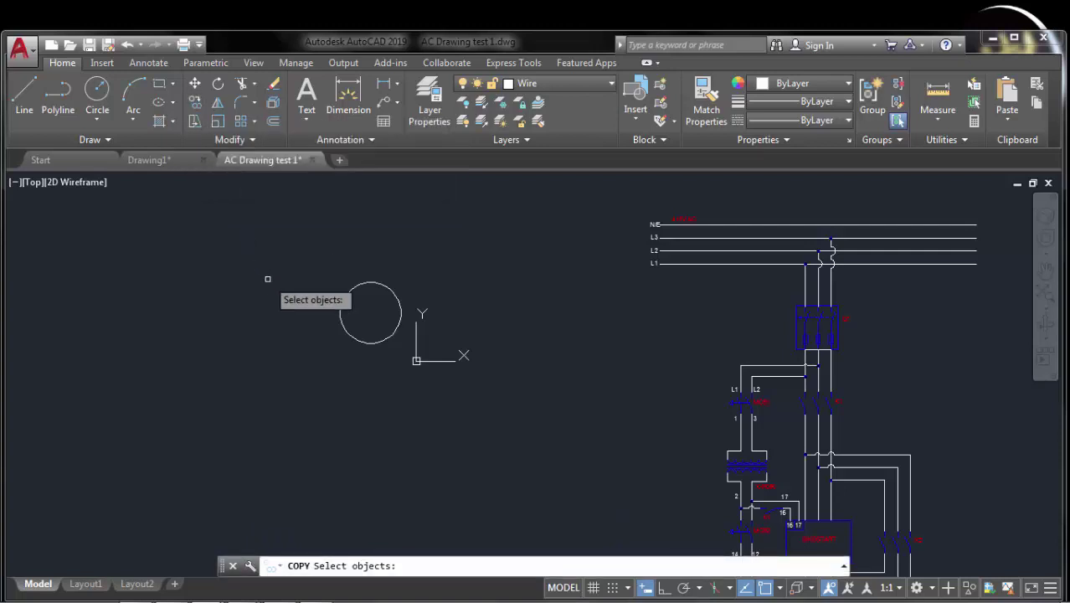
{"action": "left_click", "coordinate": [341, 316]}
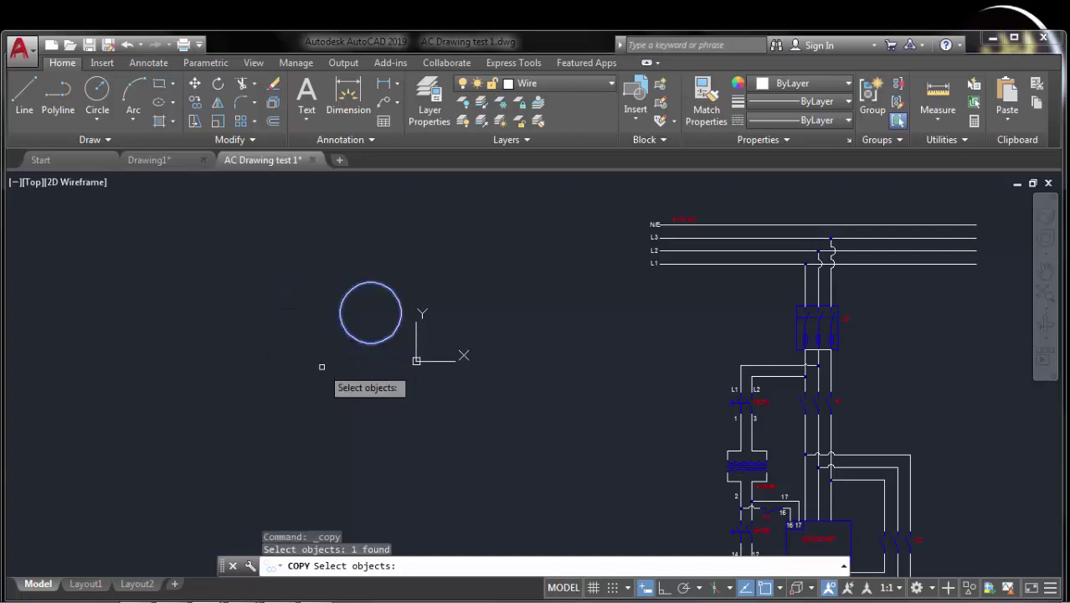
{"action": "key", "text": "Return"}
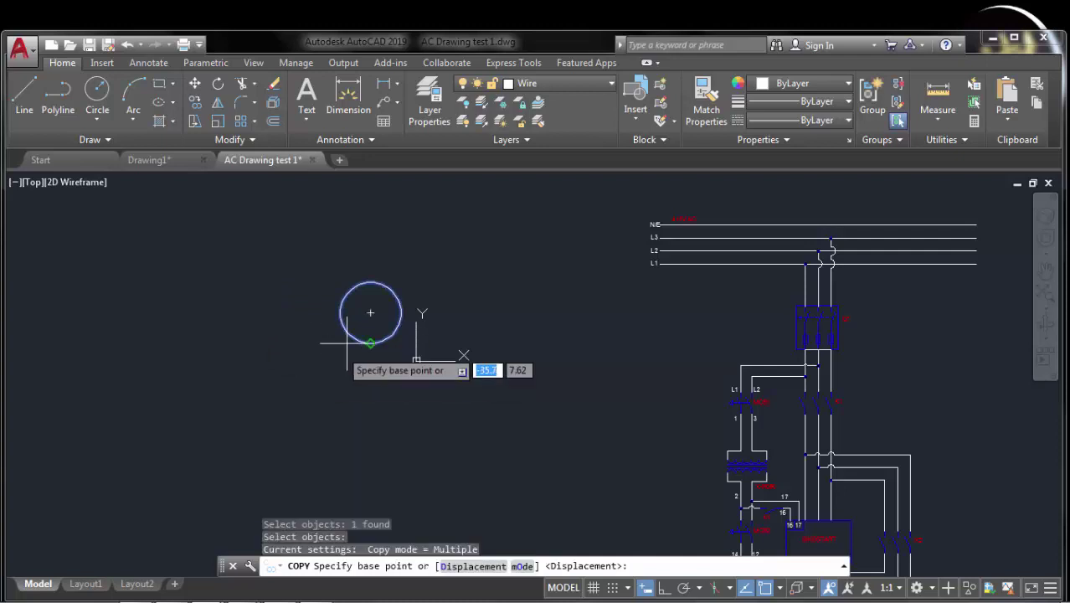
{"action": "left_click", "coordinate": [371, 314]}
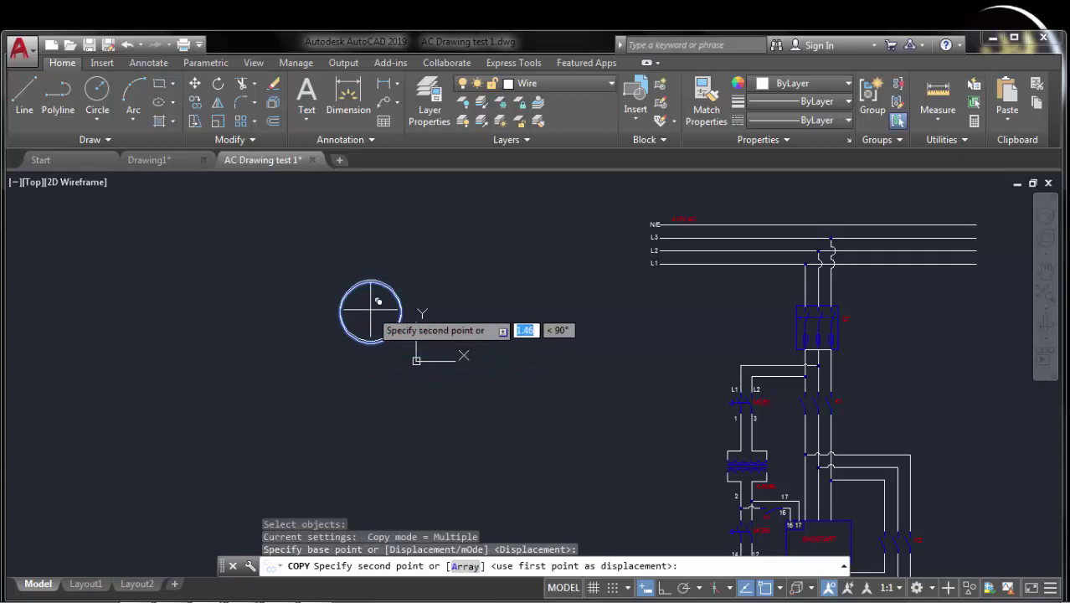
{"action": "left_click", "coordinate": [371, 436]}
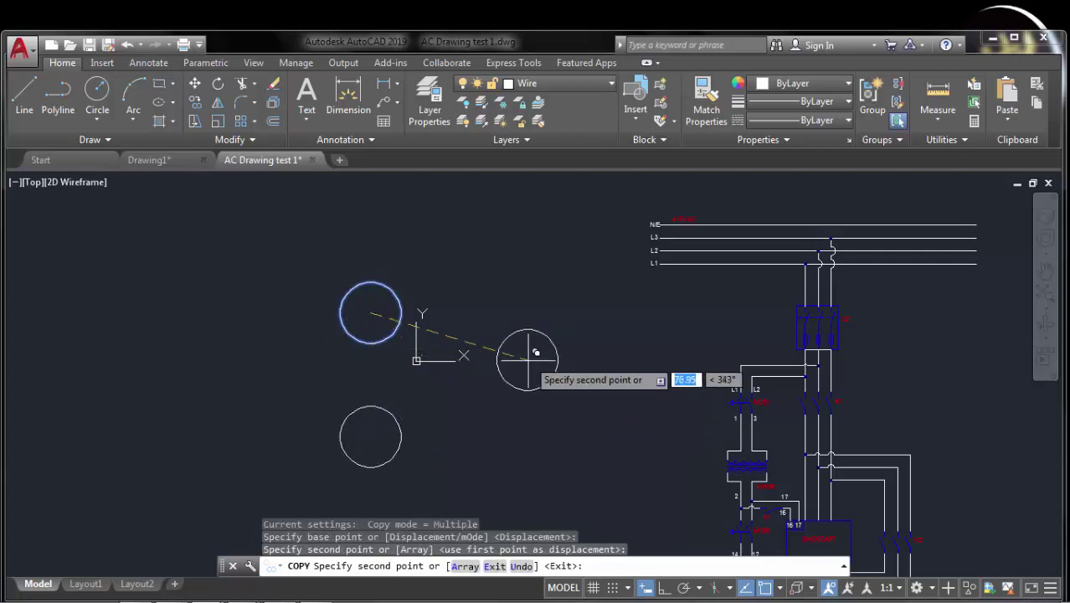
{"action": "left_click", "coordinate": [512, 315]}
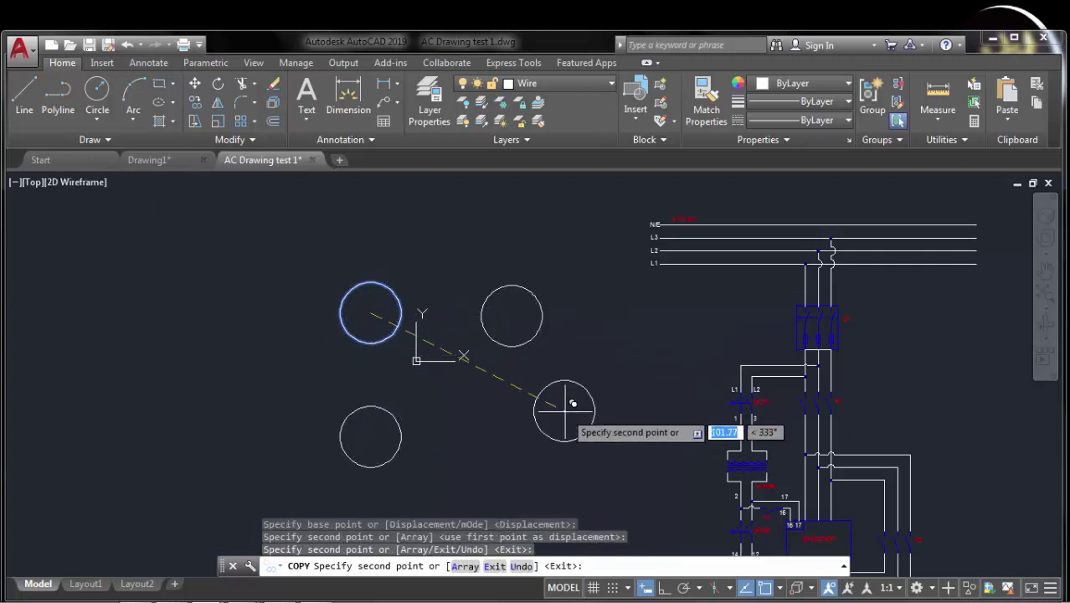
{"action": "key", "text": "Return"}
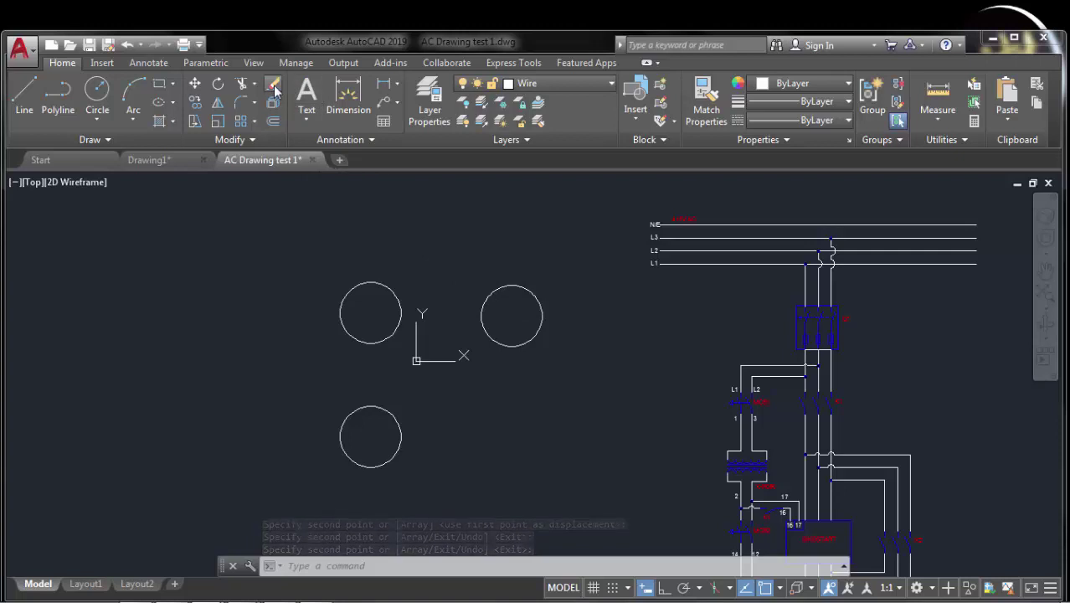
Step: Erase the right-hand circle copy by selecting it as the Last object
{"action": "left_click", "coordinate": [274, 85]}
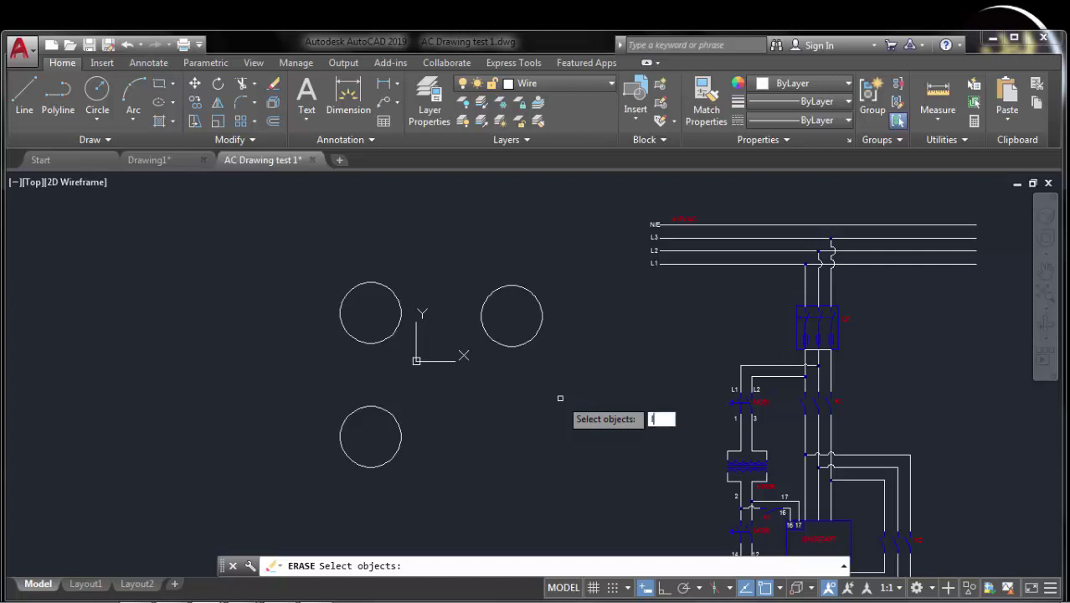
{"action": "key", "text": "Return"}
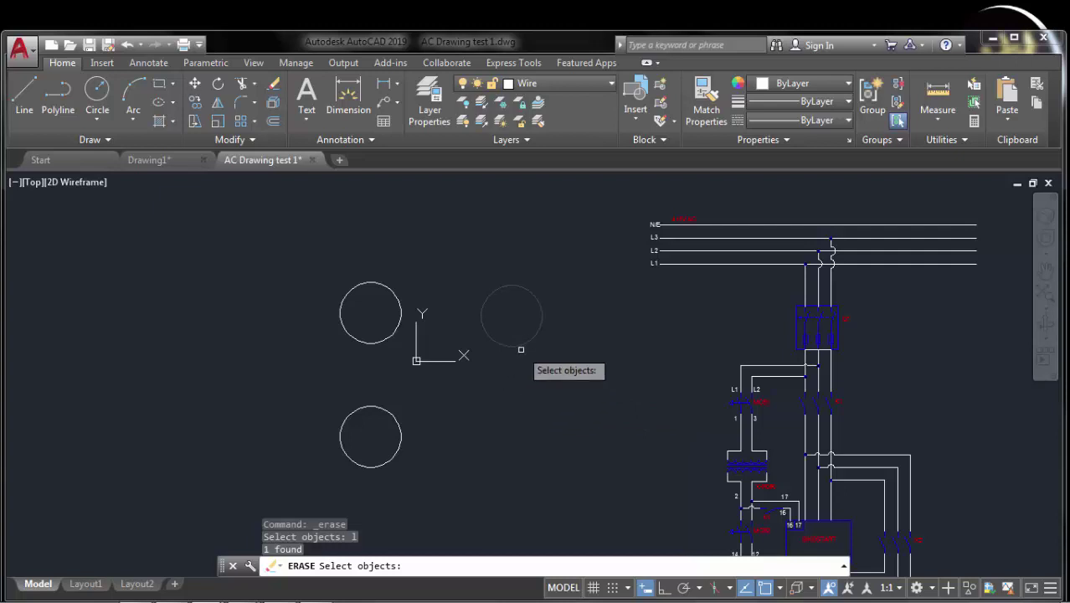
{"action": "key", "text": "Return"}
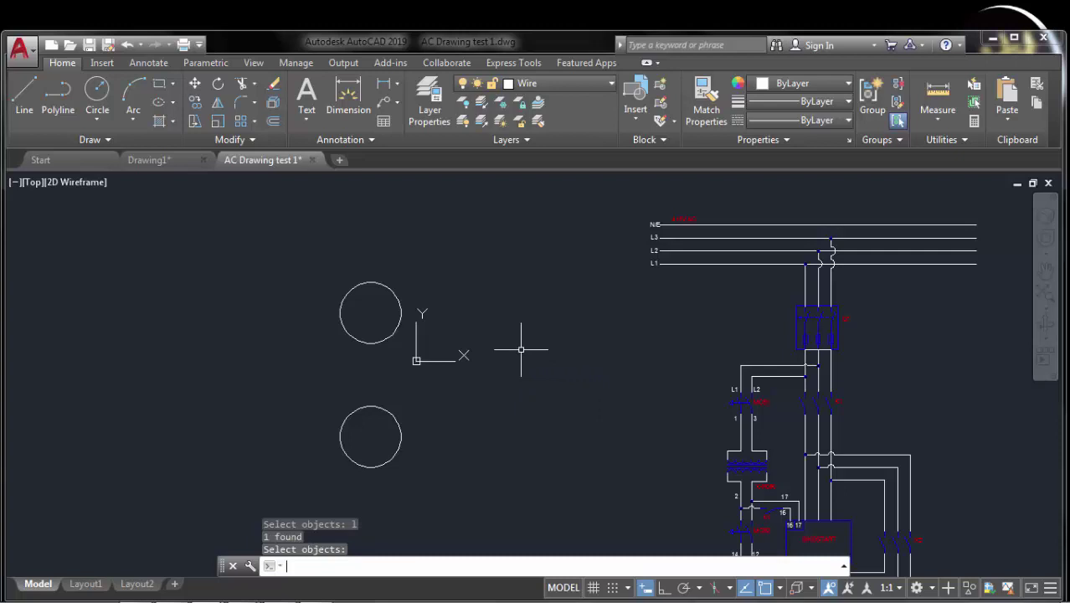
Step: Undo the erase, then copy the top-left circle from its centre to the lower right and lower left
{"action": "key", "text": "ctrl+z"}
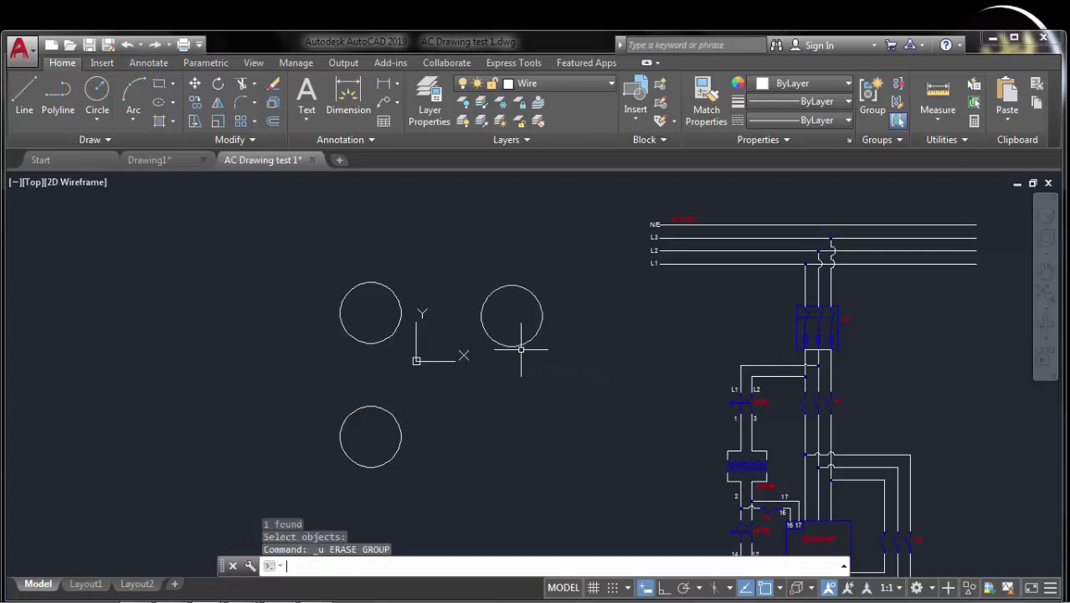
{"action": "scroll", "coordinate": [502, 348], "scroll_direction": "up", "scroll_amount": 2}
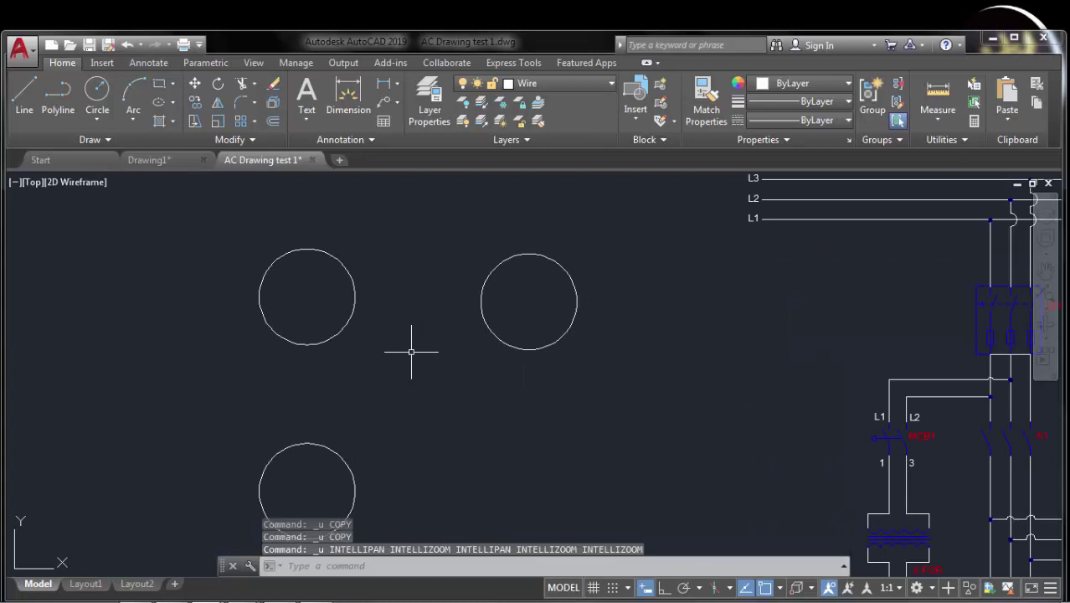
{"action": "left_click", "coordinate": [215, 102]}
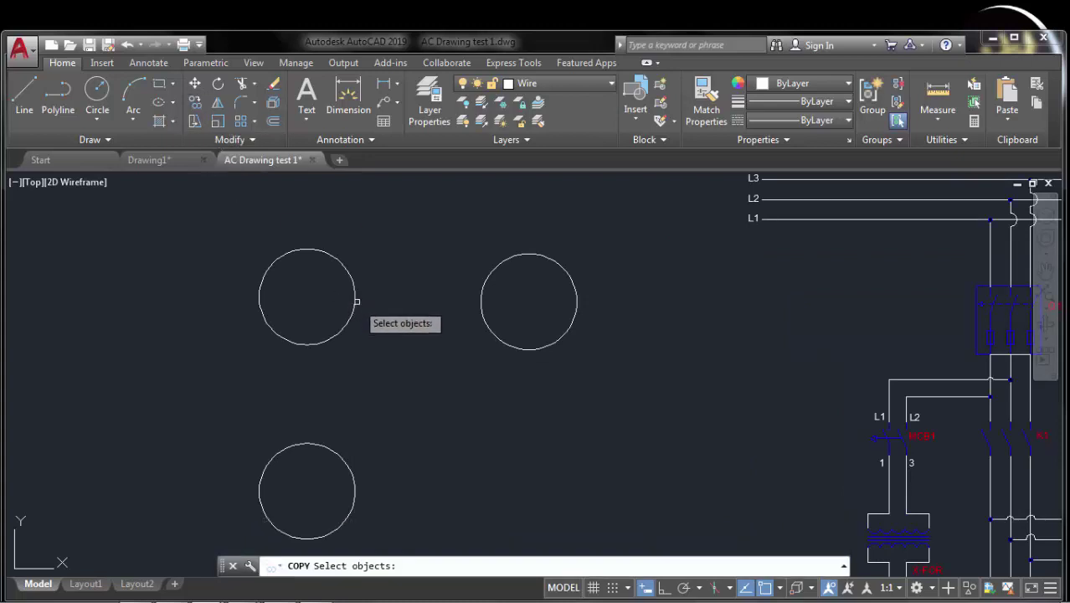
{"action": "left_click", "coordinate": [357, 301]}
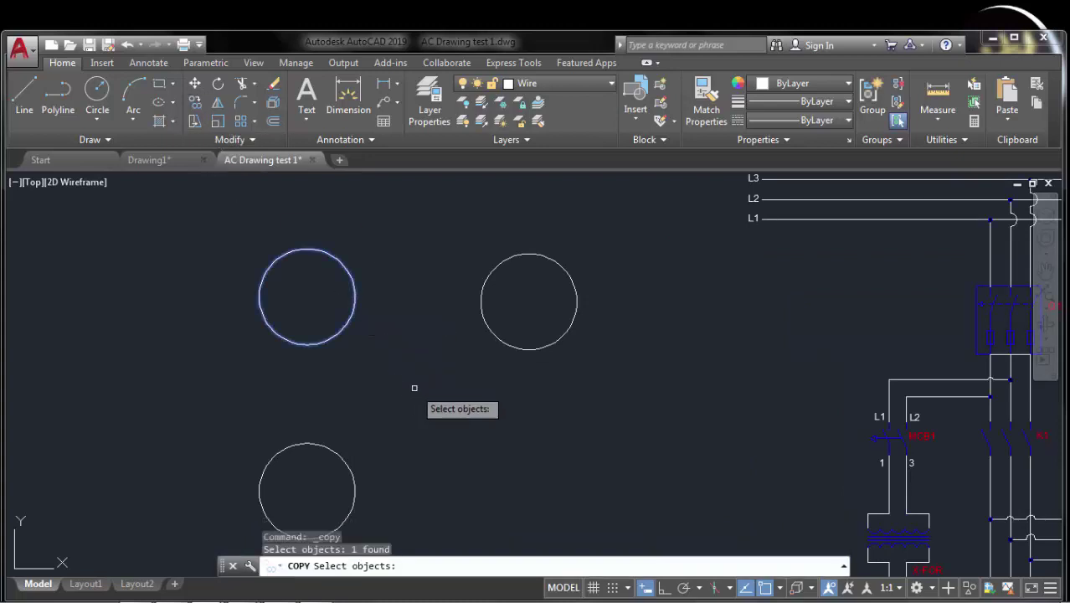
{"action": "key", "text": "Return"}
{"action": "left_click", "coordinate": [307, 297]}
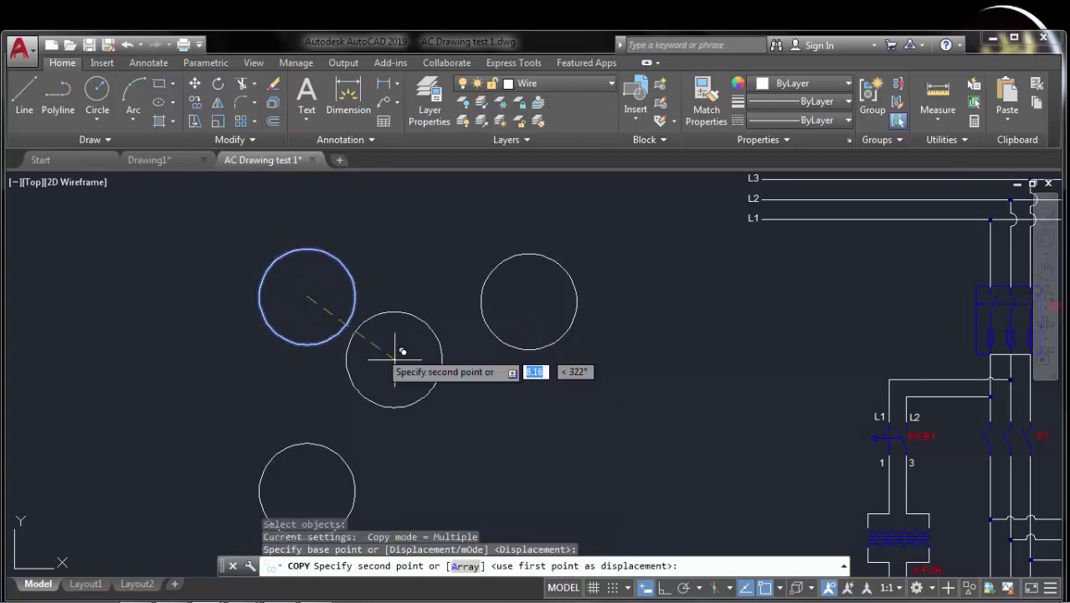
{"action": "left_click", "coordinate": [516, 462]}
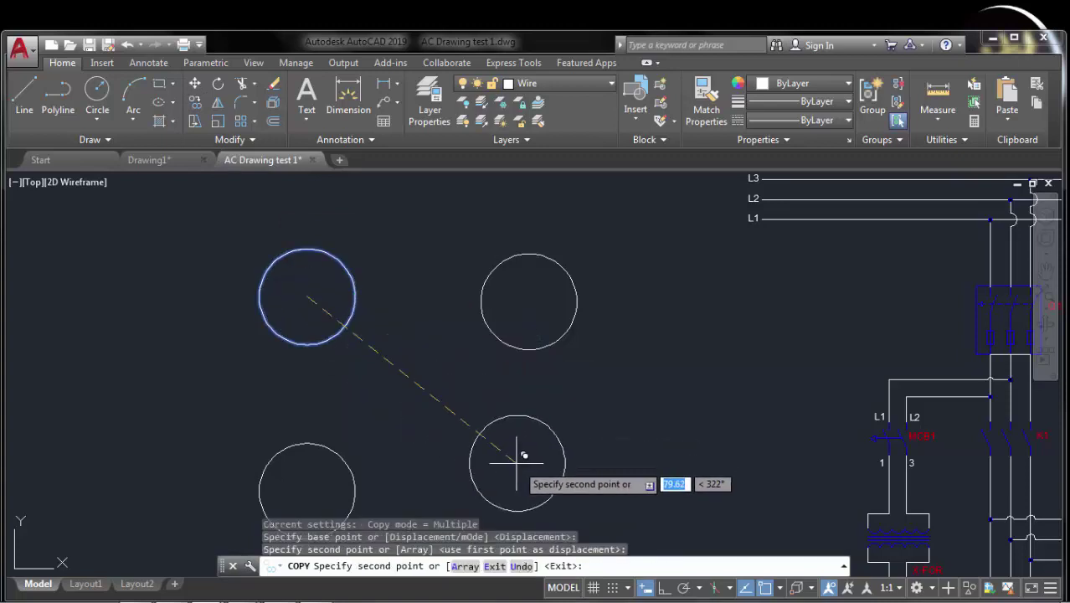
{"action": "left_click", "coordinate": [112, 456]}
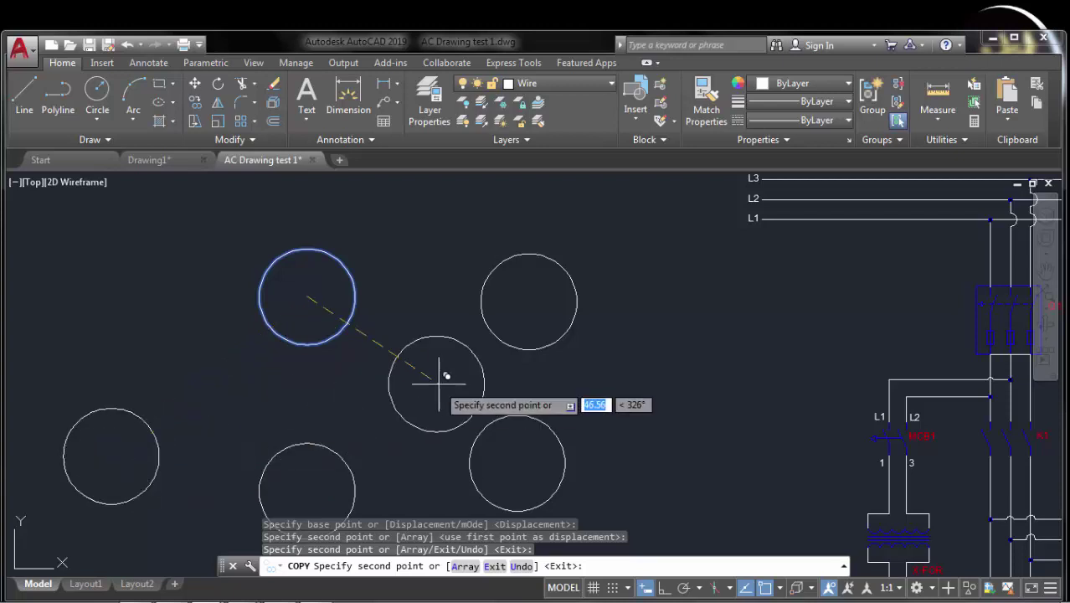
{"action": "key", "text": "Return"}
{"action": "mouse_move", "coordinate": [437, 381]}
{"action": "middle_mouse_down"}
{"action": "mouse_move", "coordinate": [448, 326]}
{"action": "mouse_move", "coordinate": [452, 343]}
{"action": "middle_mouse_up"}
{"action": "scroll", "coordinate": [449, 328], "scroll_direction": "down", "scroll_amount": 2}
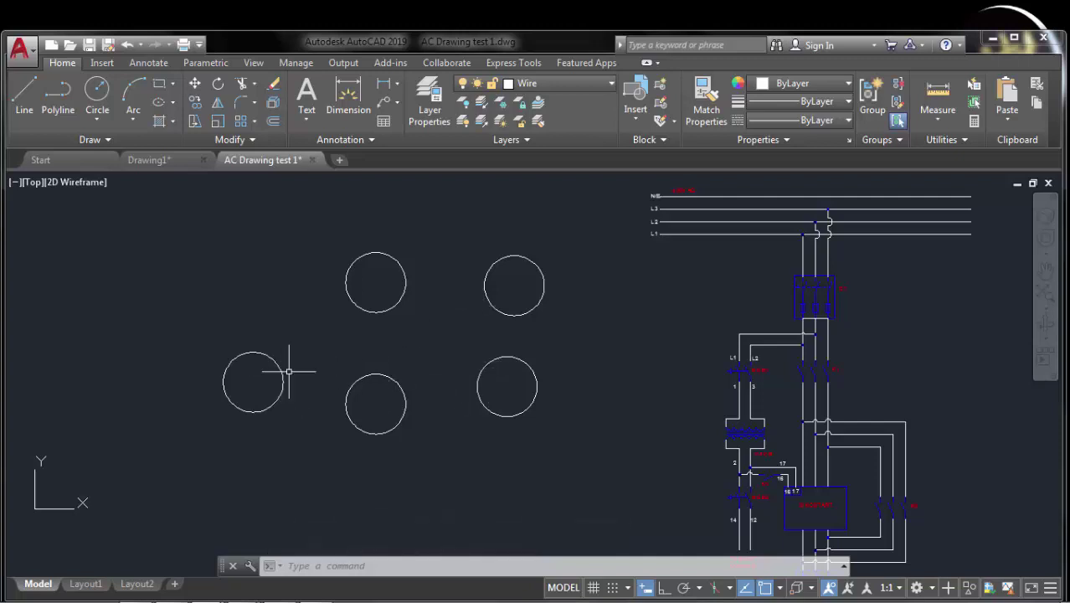
Step: Erase the upper-left circle again with the Previous selection, then begin another Erase
{"action": "left_click", "coordinate": [275, 86]}
{"action": "type", "text": "p"}
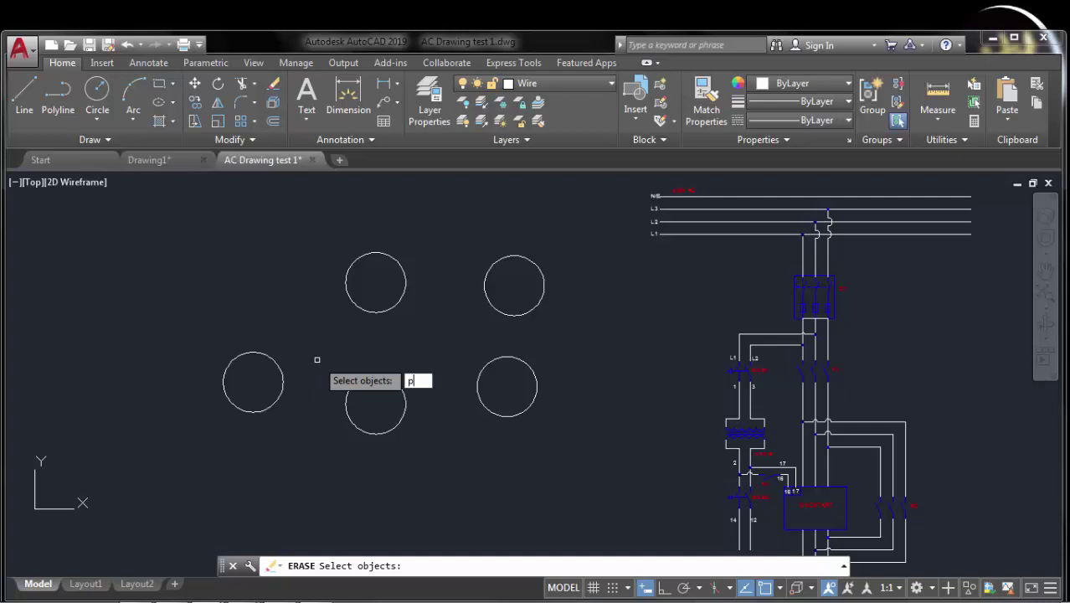
{"action": "key", "text": "Return"}
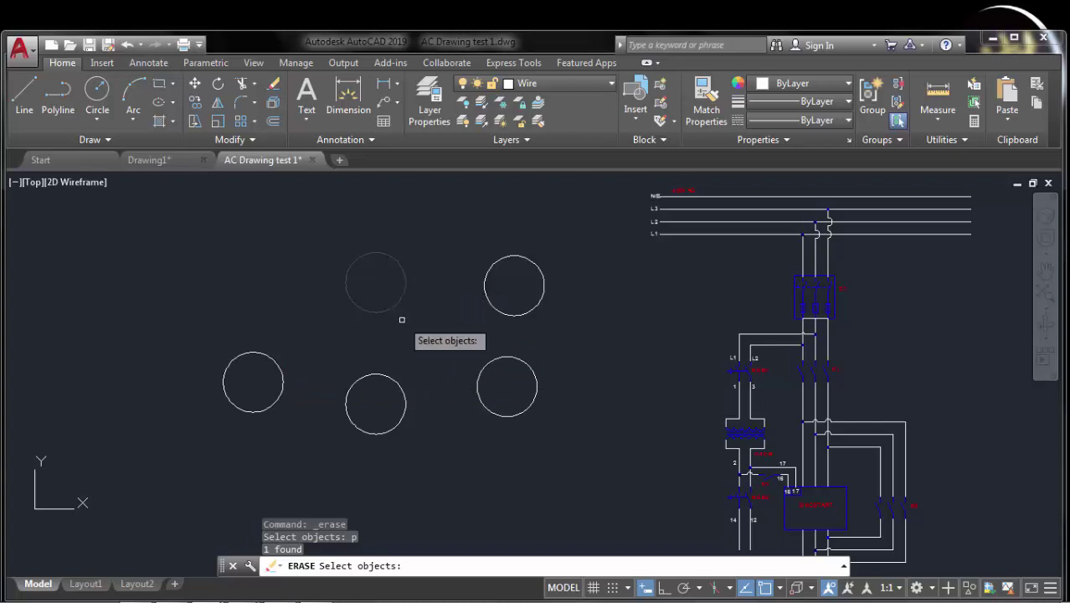
{"action": "key", "text": "Return"}
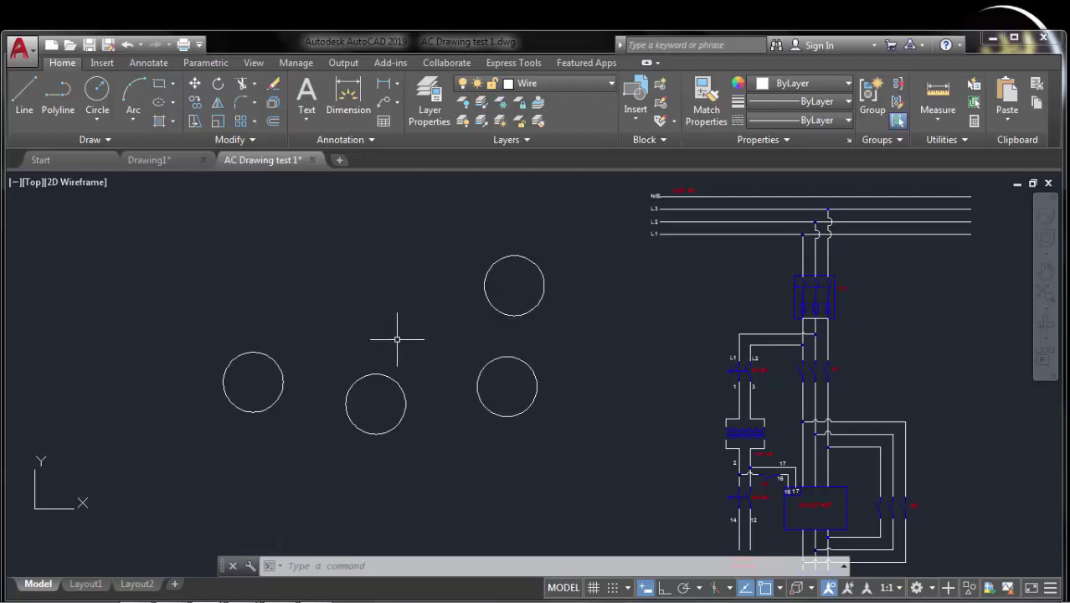
{"action": "left_click", "coordinate": [273, 83]}
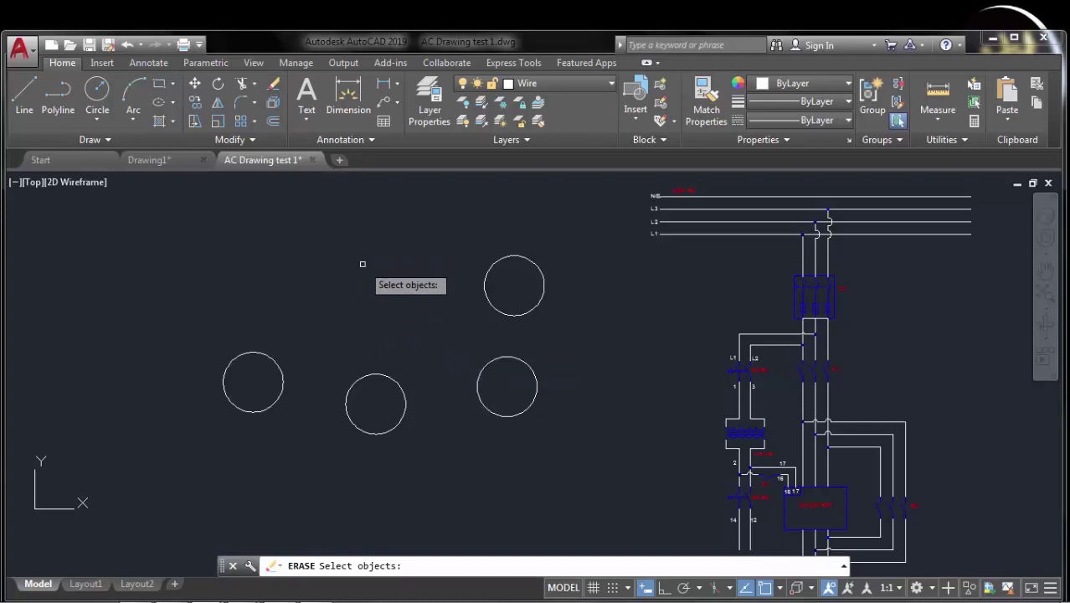
Step: Cancel the pending erase, then window-select and delete the three lower circles
{"action": "key", "text": "Escape"}
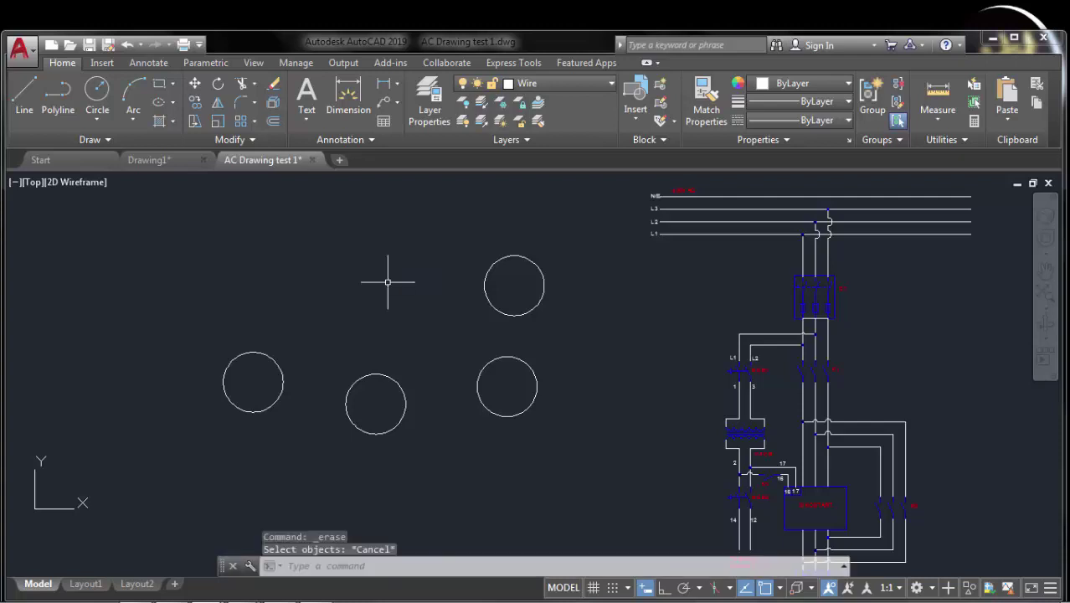
{"action": "left_click", "coordinate": [172, 265]}
{"action": "left_click", "coordinate": [556, 480]}
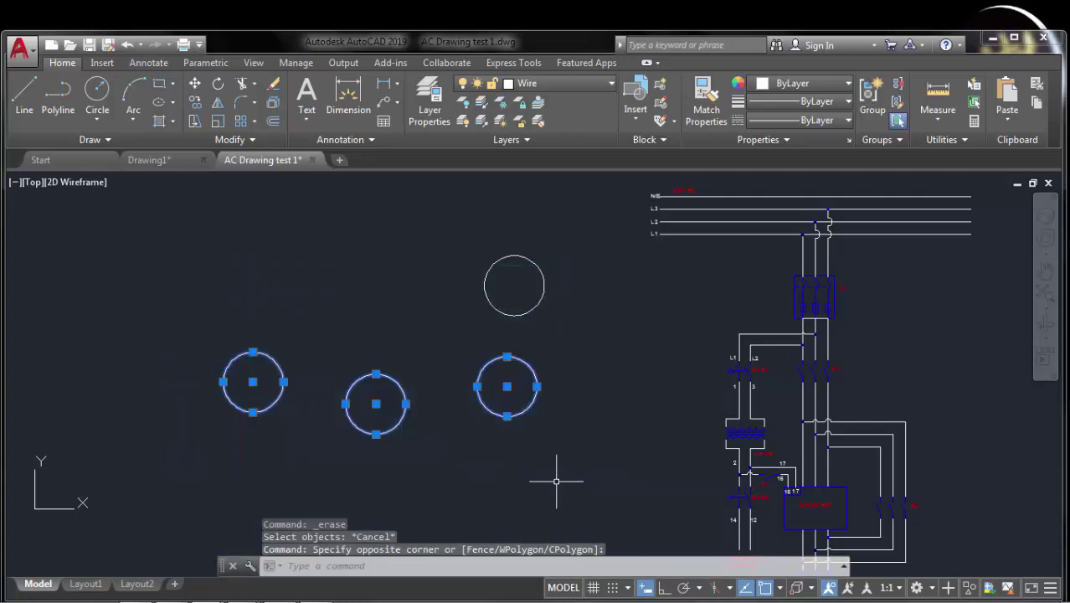
{"action": "key", "text": "Delete"}
Step: Crossing-select and delete the last circle, then zoom out to the whole schematic and layout sheet
{"action": "left_click", "coordinate": [580, 382]}
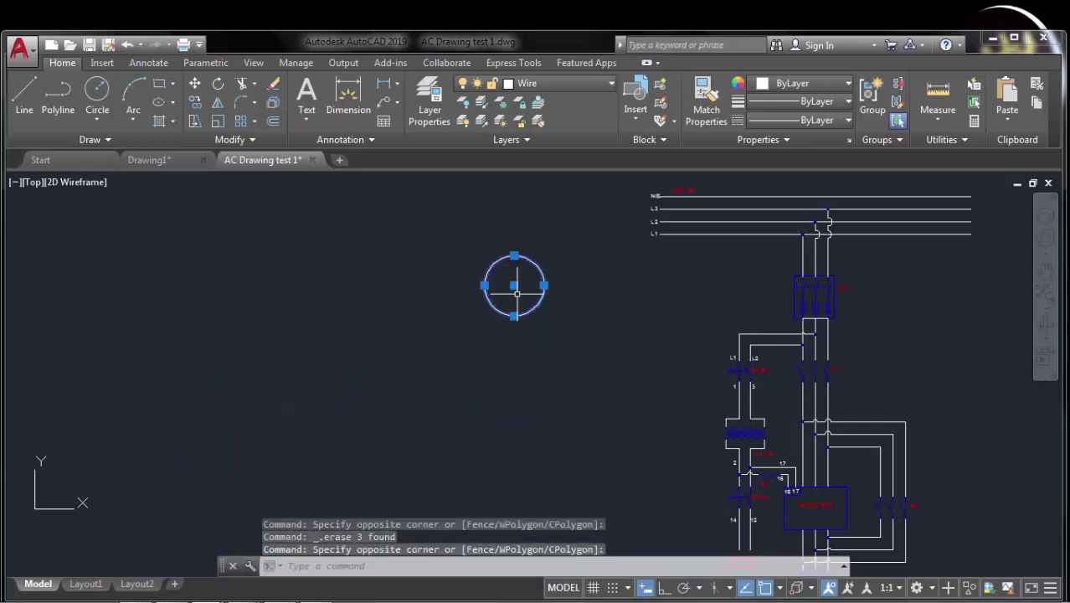
{"action": "left_click", "coordinate": [513, 285]}
{"action": "key", "text": "Delete"}
{"action": "scroll", "coordinate": [627, 383], "scroll_direction": "down", "scroll_amount": 2}
{"action": "middle_click_drag", "start_coordinate": [689, 366], "coordinate": [469, 344]}
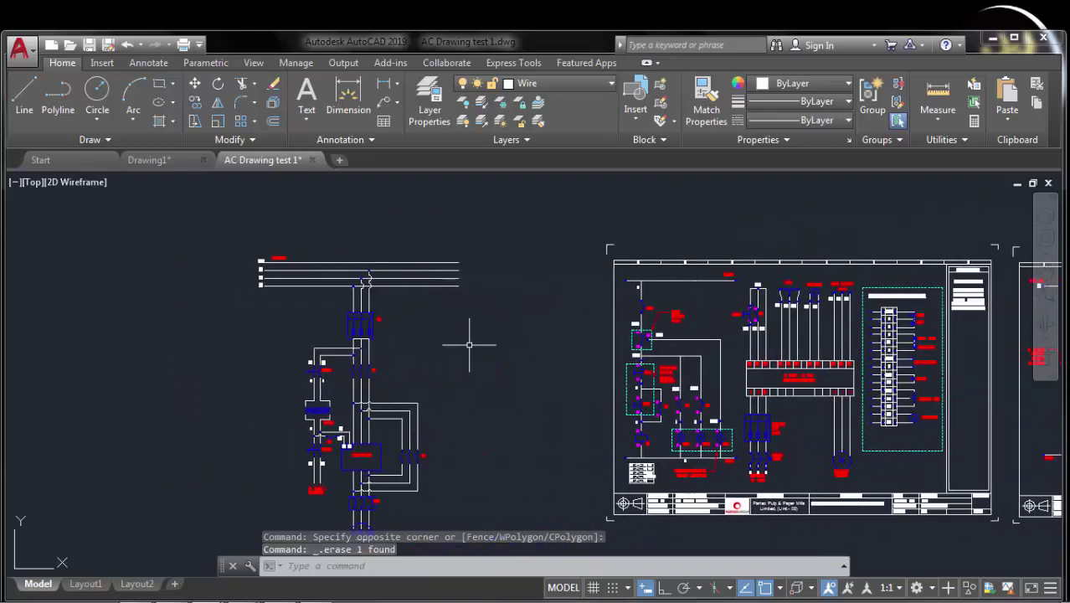
{"action": "left_click", "coordinate": [273, 84]}
{"action": "type", "text": "fence"}
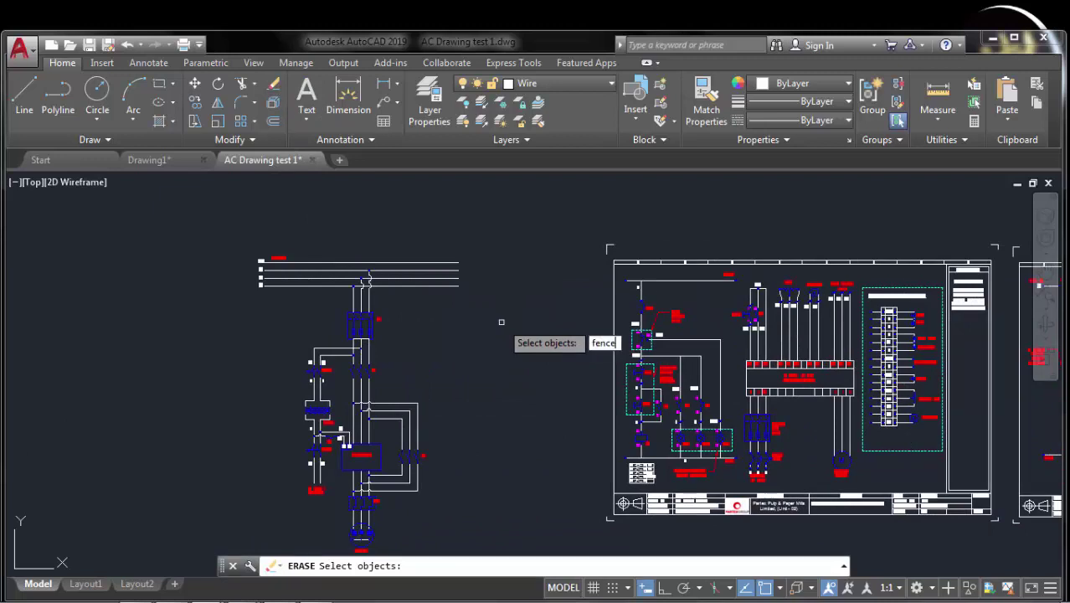
Step: Use Fence selection to draw a four-point fence line across the schematic's upper wiring
{"action": "key", "text": "Return"}
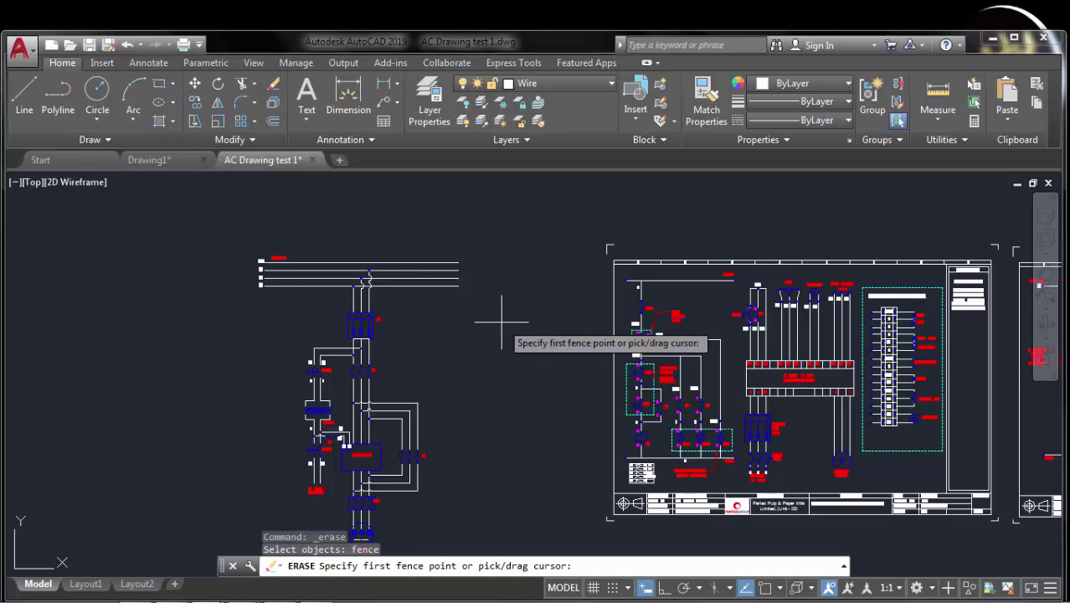
{"action": "scroll", "coordinate": [502, 321], "scroll_direction": "up", "scroll_amount": 2}
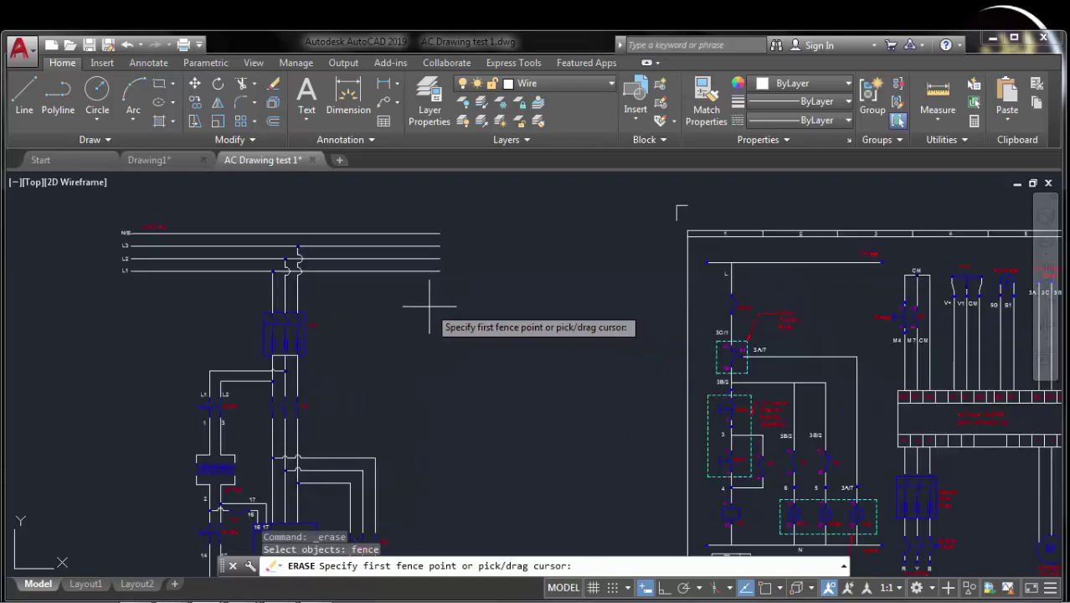
{"action": "left_click", "coordinate": [400, 220]}
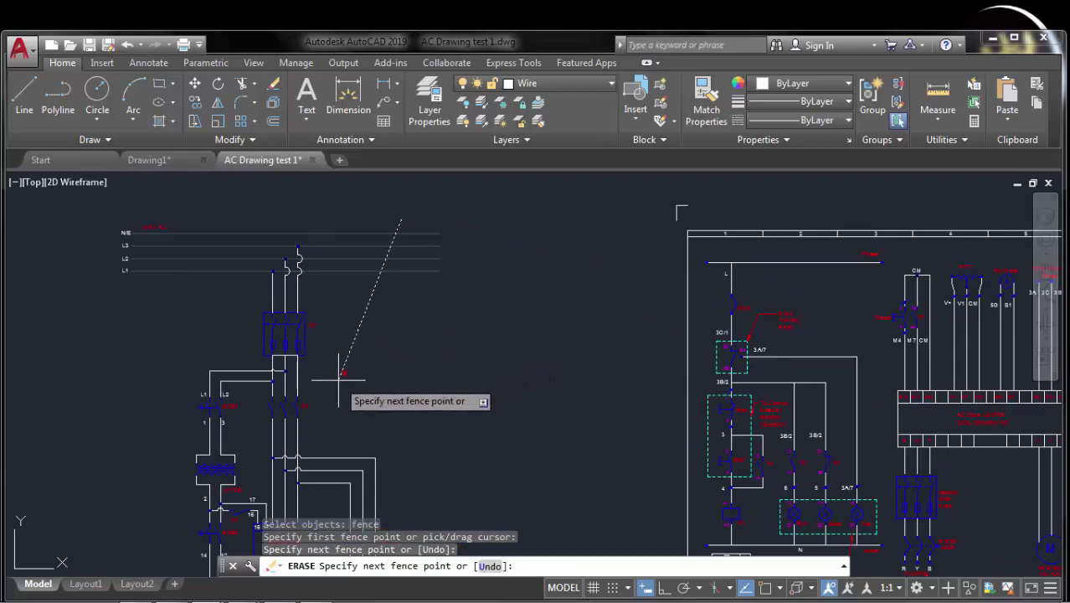
{"action": "middle_click_drag", "start_coordinate": [363, 389], "coordinate": [468, 306]}
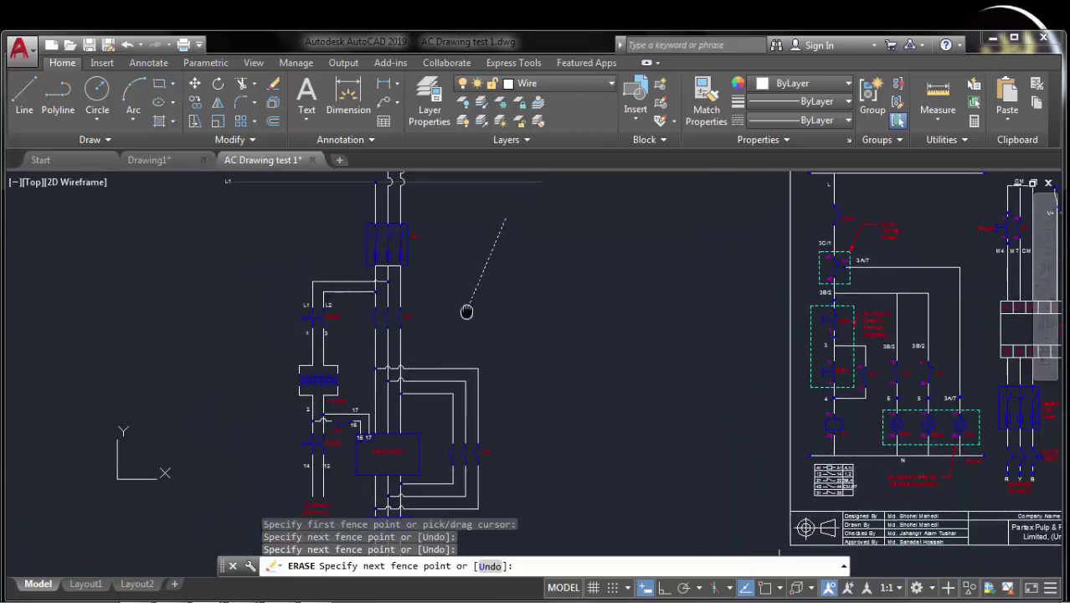
{"action": "left_click", "coordinate": [419, 346]}
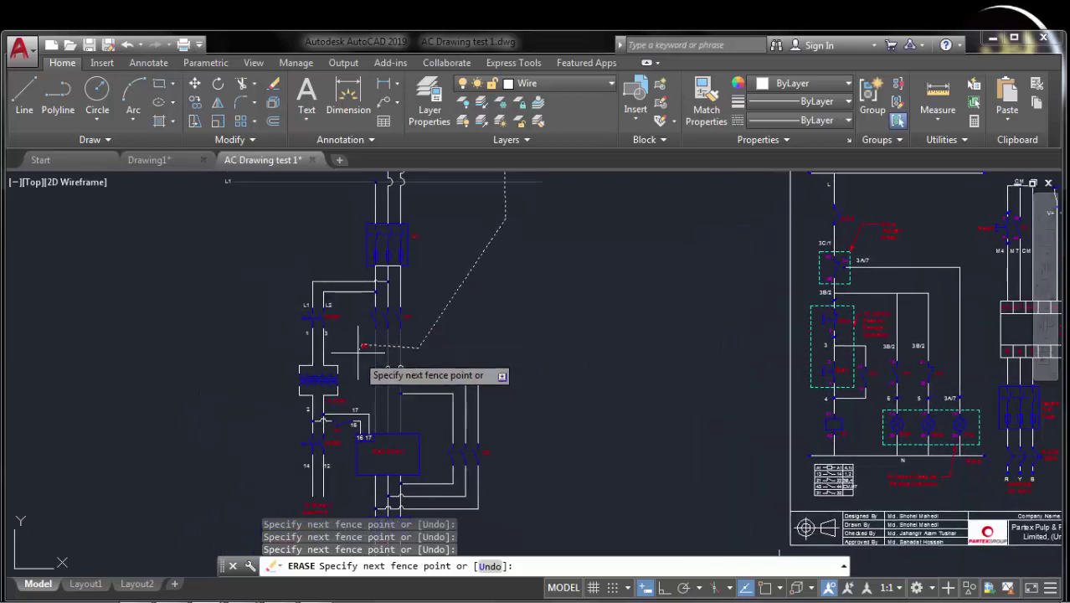
{"action": "left_click", "coordinate": [348, 342]}
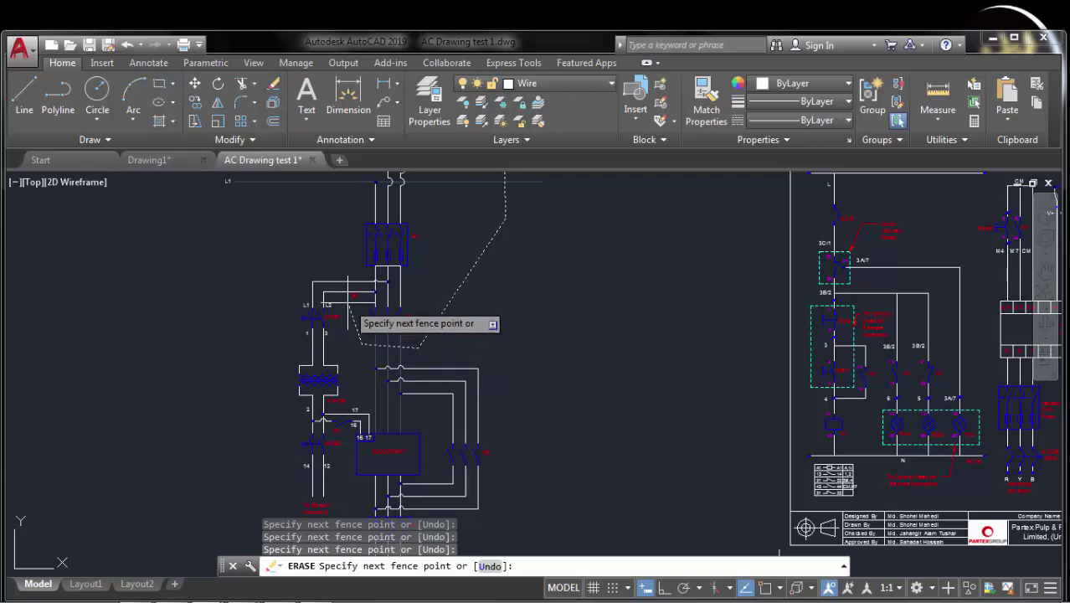
{"action": "left_click", "coordinate": [338, 249]}
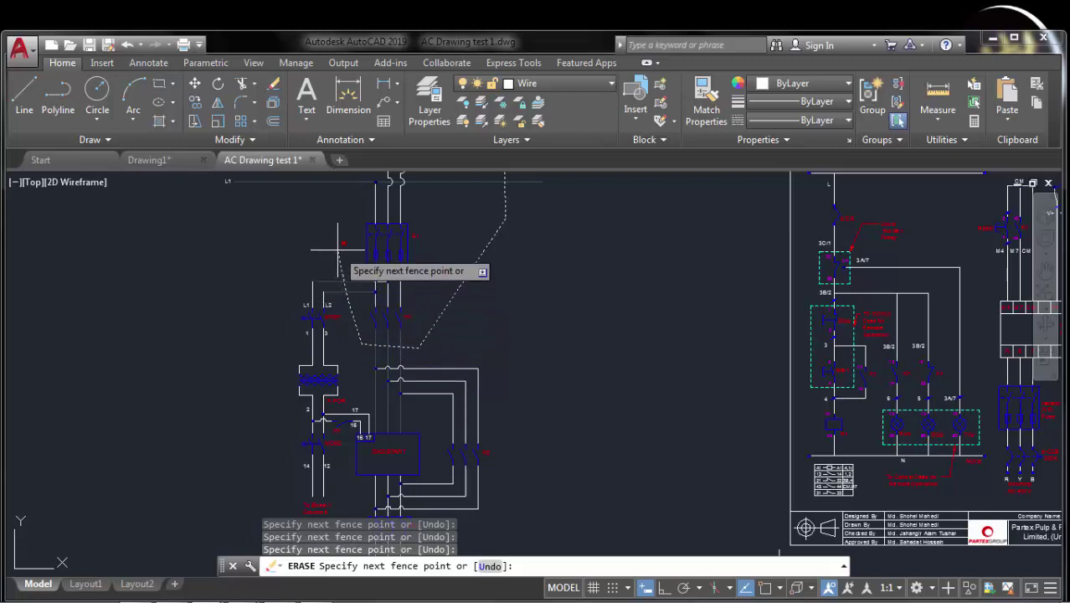
{"action": "scroll", "coordinate": [256, 302], "scroll_direction": "down", "scroll_amount": 3}
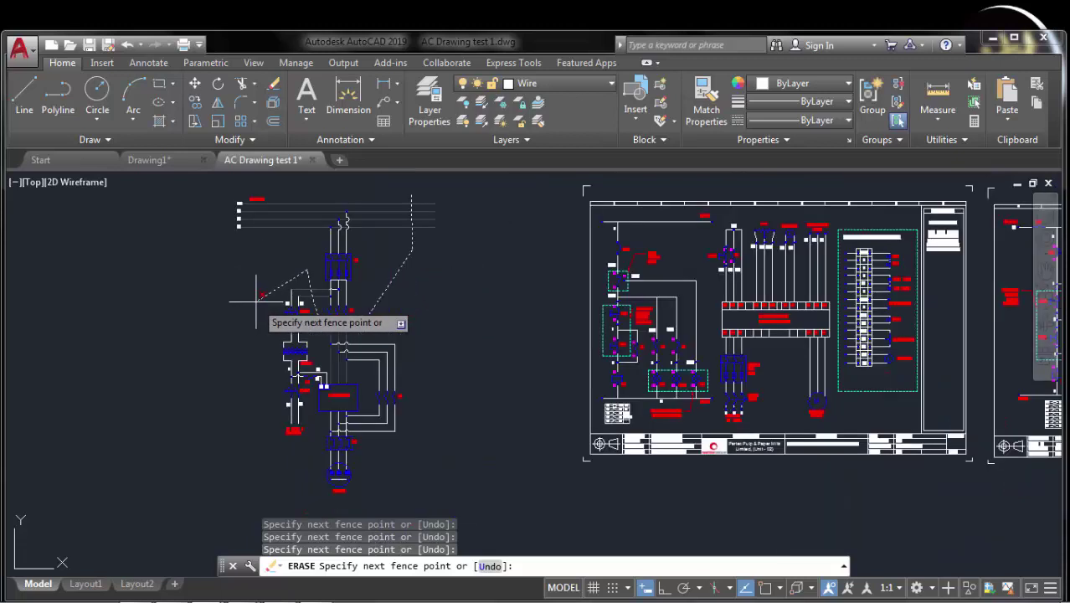
{"action": "middle_click_drag", "start_coordinate": [256, 302], "coordinate": [259, 363]}
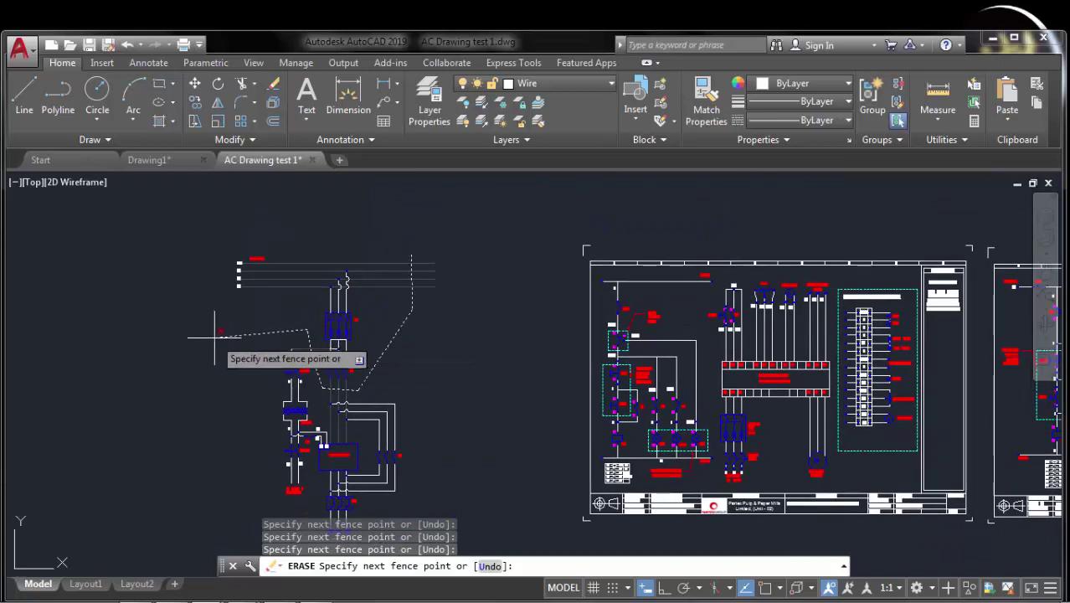
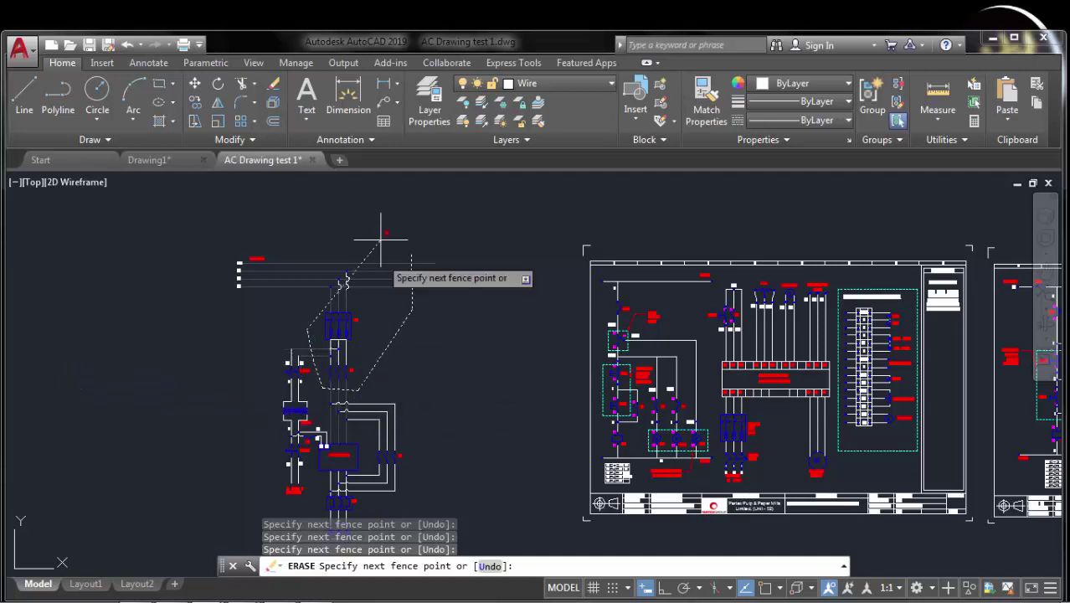
Step: Draw an ERASE fence across the left motor circuit wires, catching 14 objects
{"action": "left_click", "coordinate": [307, 332]}
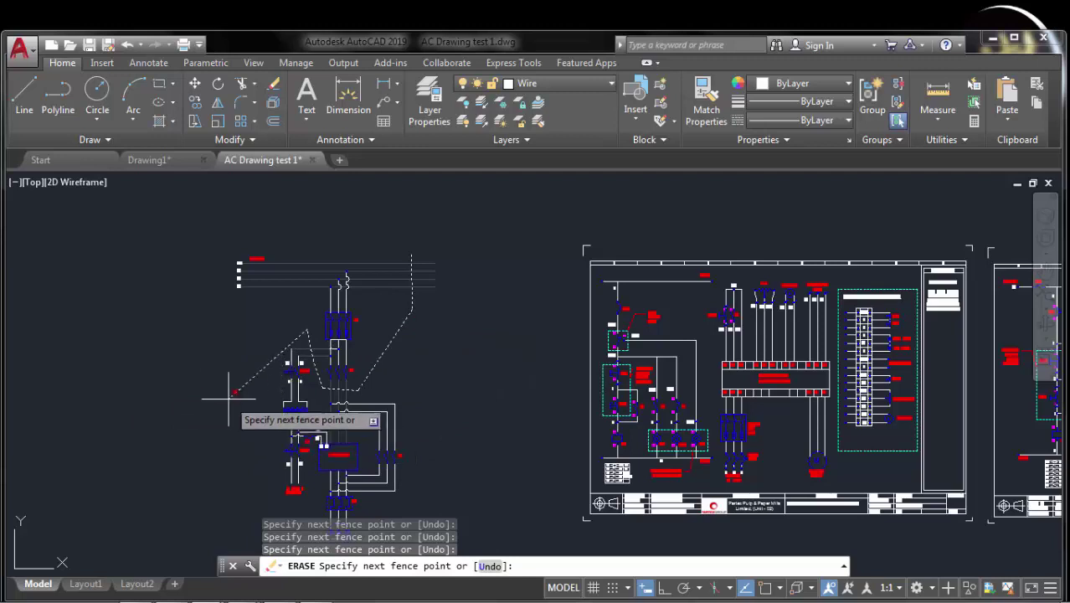
{"action": "left_click", "coordinate": [220, 339]}
{"action": "scroll", "coordinate": [243, 473], "scroll_direction": "up", "scroll_amount": 3}
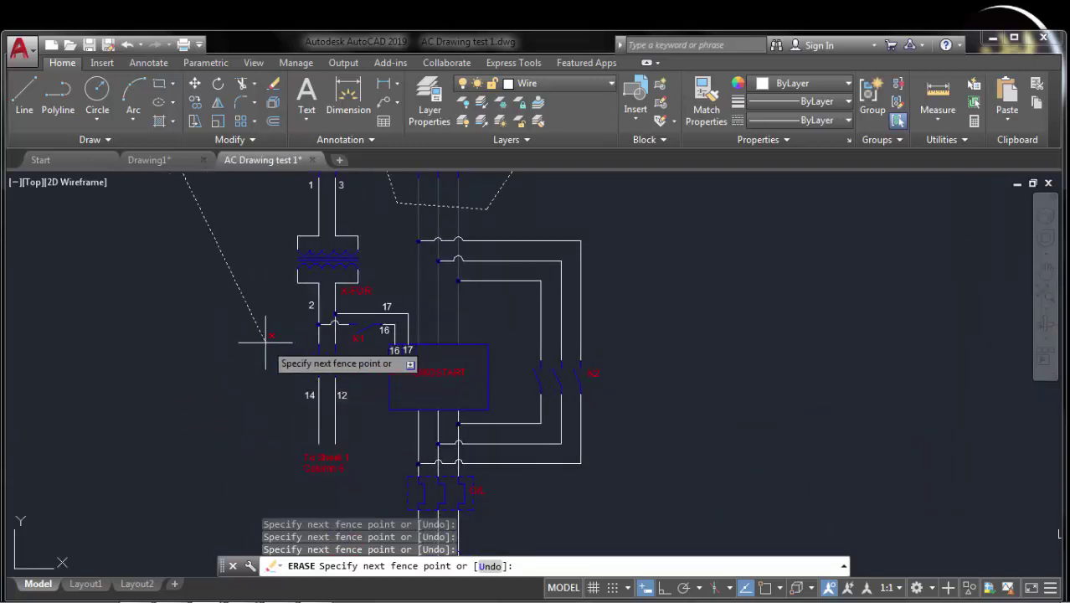
{"action": "left_click", "coordinate": [249, 411]}
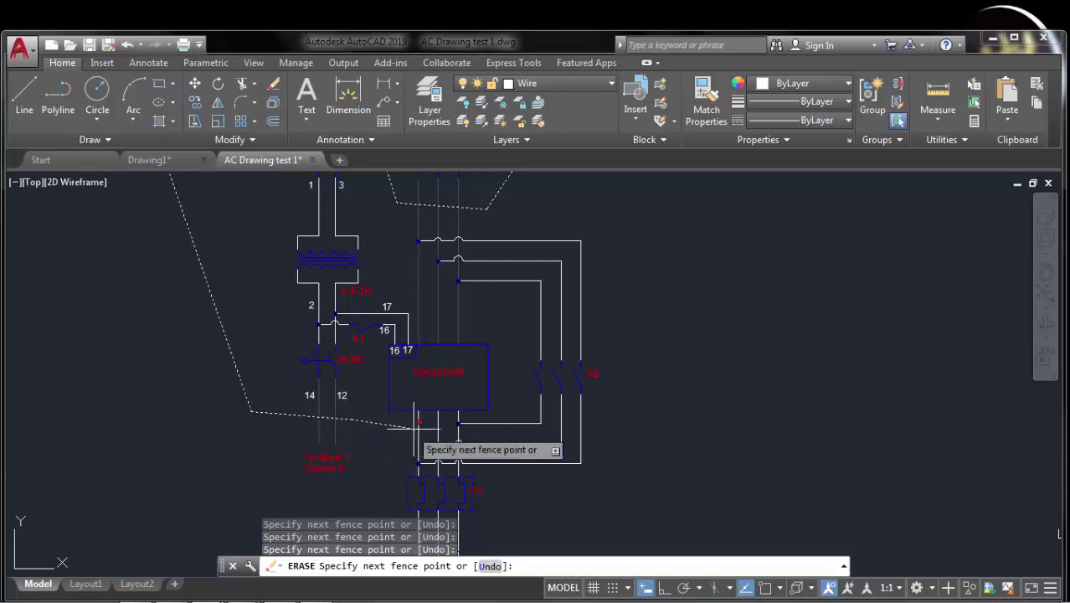
{"action": "left_click", "coordinate": [494, 432]}
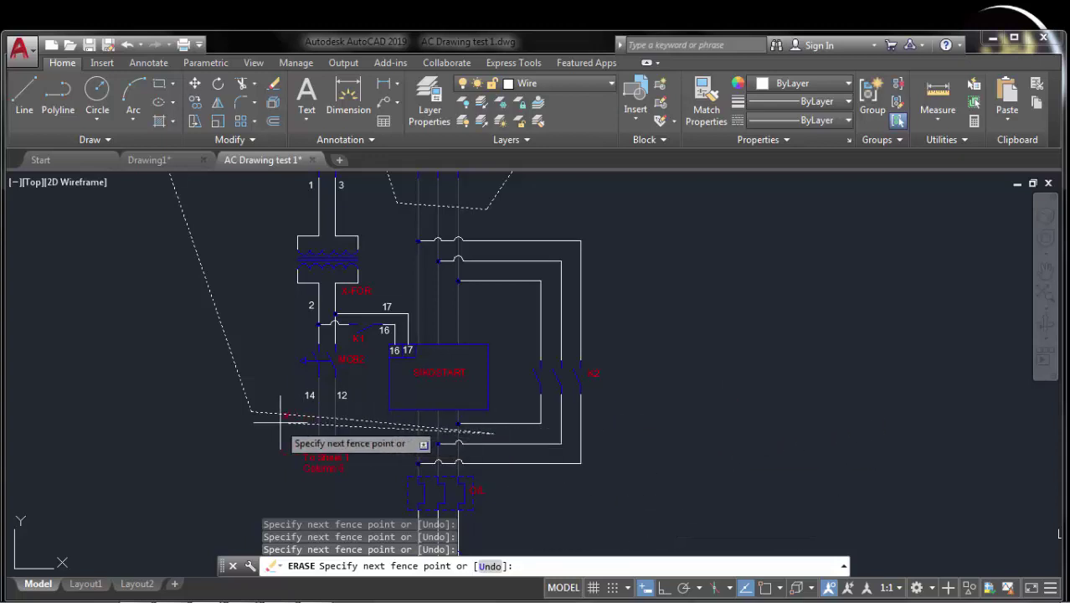
{"action": "scroll", "coordinate": [130, 421], "scroll_direction": "down", "scroll_amount": 3}
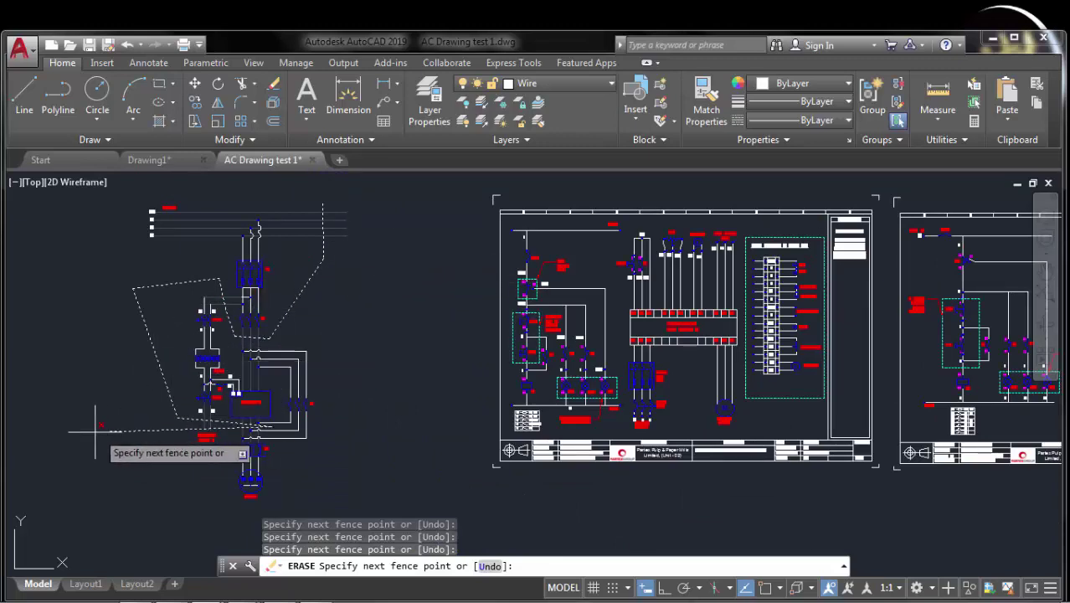
{"action": "middle_click_drag", "start_coordinate": [94, 427], "coordinate": [380, 452]}
{"action": "scroll", "coordinate": [438, 384], "scroll_direction": "up", "scroll_amount": 5}
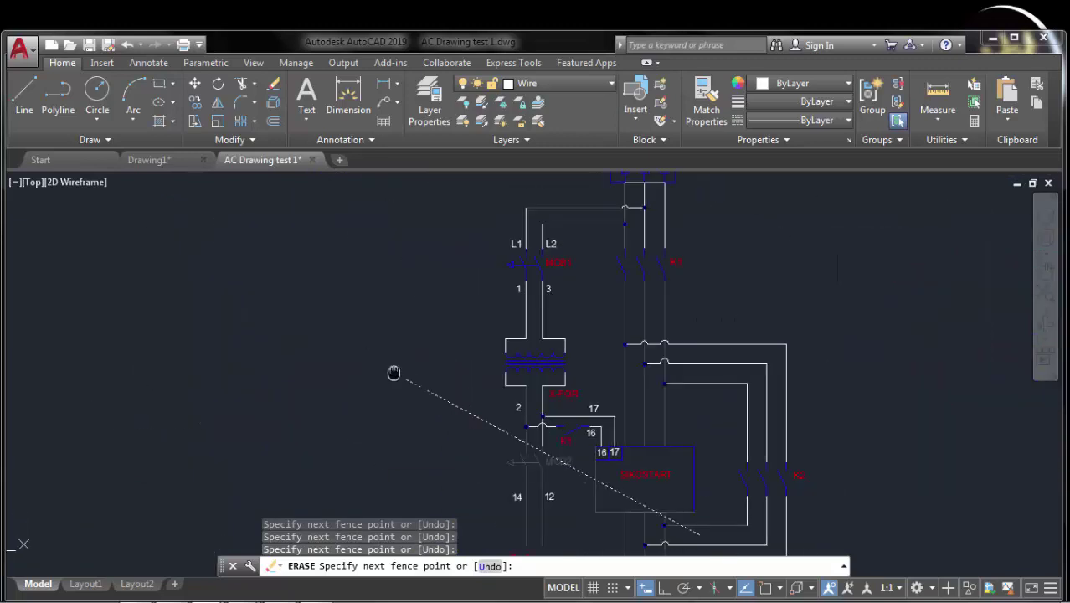
{"action": "scroll", "coordinate": [251, 393], "scroll_direction": "down", "scroll_amount": 2}
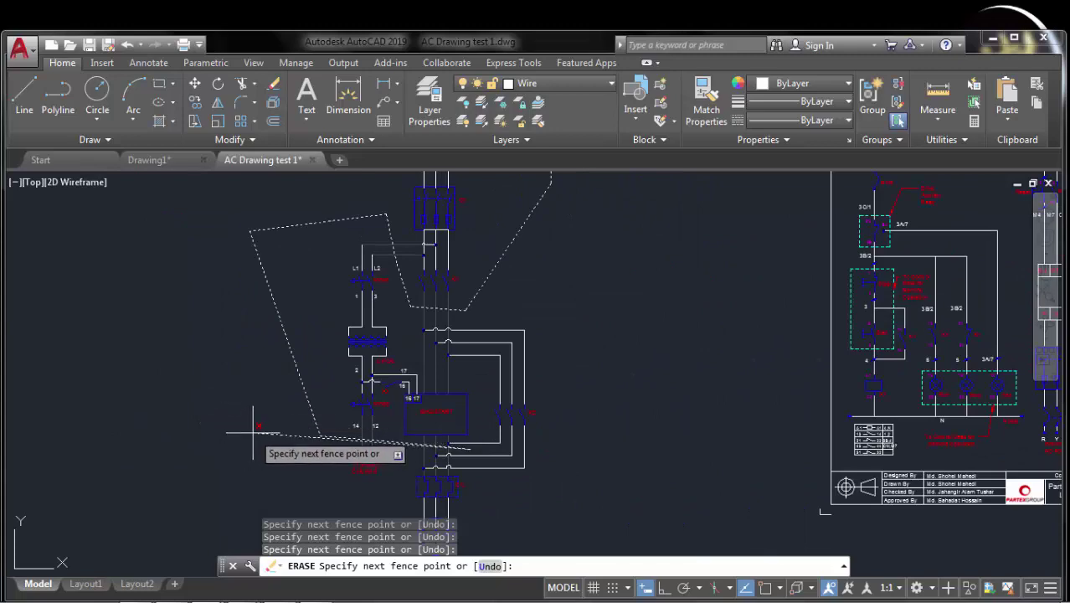
Step: Erase the 14 fenced wires and parts, then undo so the left circuit is whole again
{"action": "key", "text": "Return"}
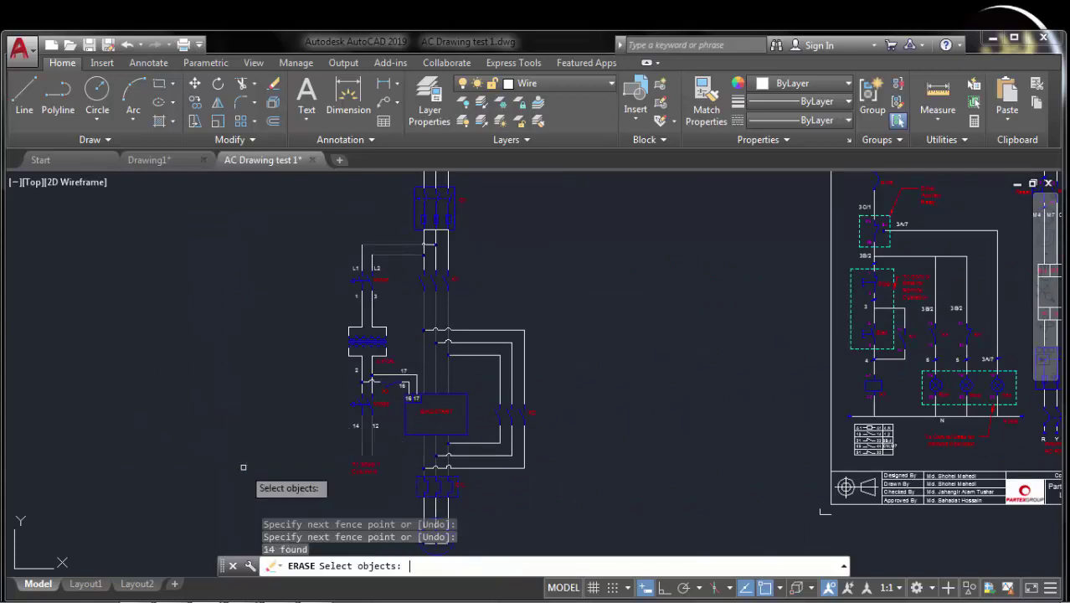
{"action": "scroll", "coordinate": [378, 339], "scroll_direction": "down", "scroll_amount": 2}
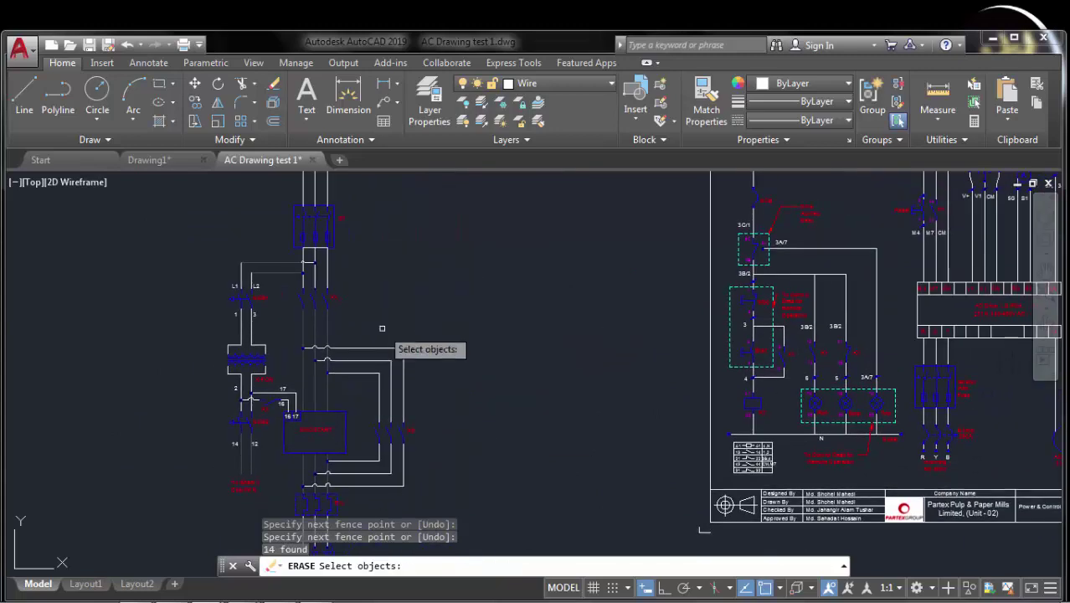
{"action": "middle_click_drag", "start_coordinate": [411, 293], "coordinate": [393, 339]}
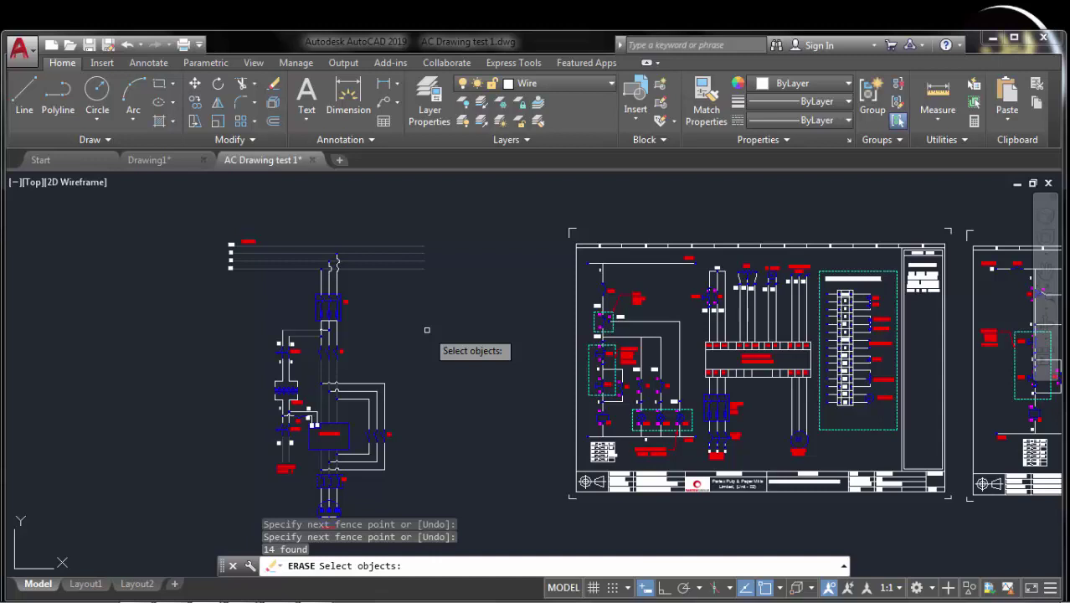
{"action": "middle_click_drag", "start_coordinate": [442, 400], "coordinate": [453, 368]}
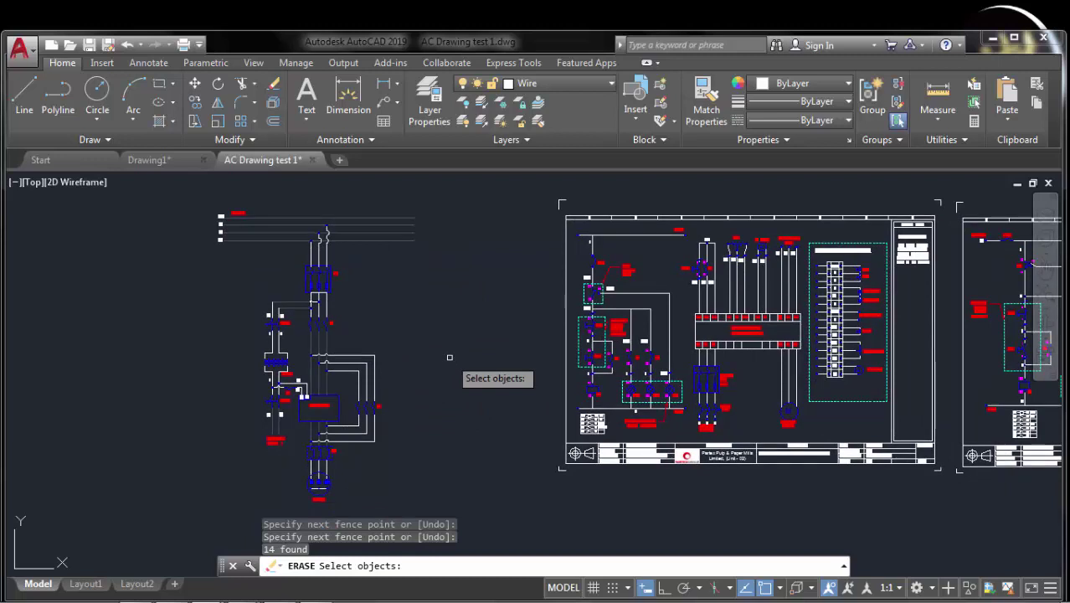
{"action": "key", "text": "Return"}
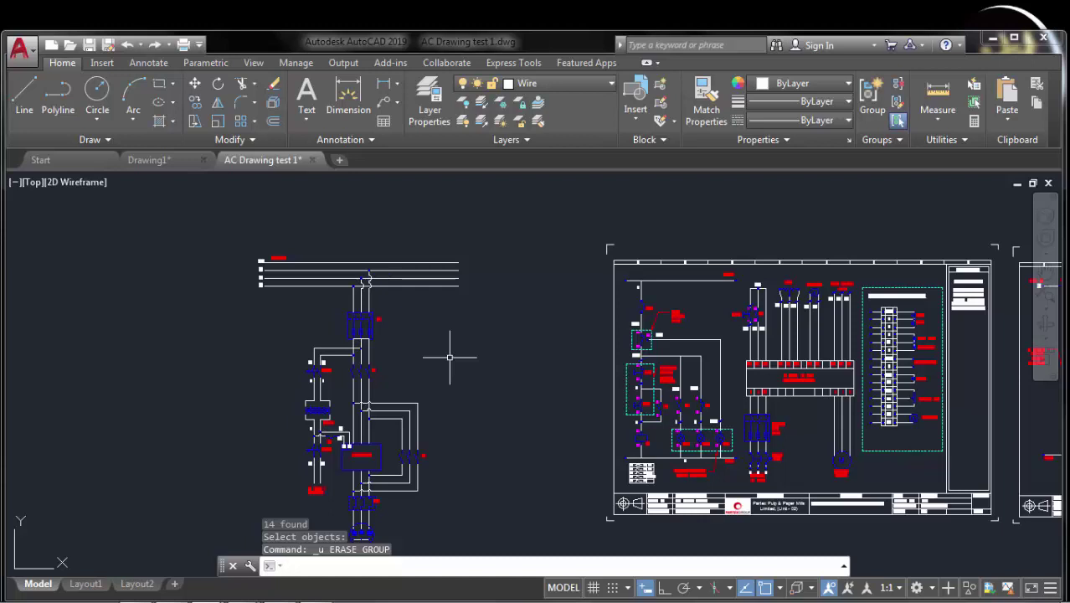
{"action": "key", "text": "Escape"}
{"action": "key", "text": "Escape"}
{"action": "middle_click_drag", "start_coordinate": [450, 358], "coordinate": [432, 306]}
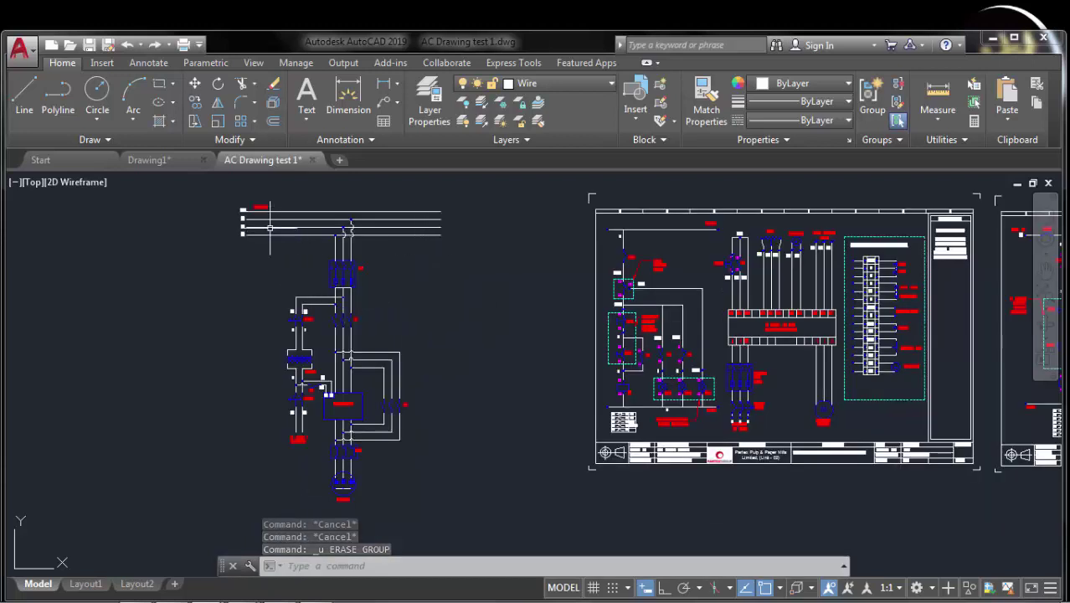
Step: Select the bottom busbar line and every matching wire with Select Similar
{"action": "left_click", "coordinate": [392, 236]}
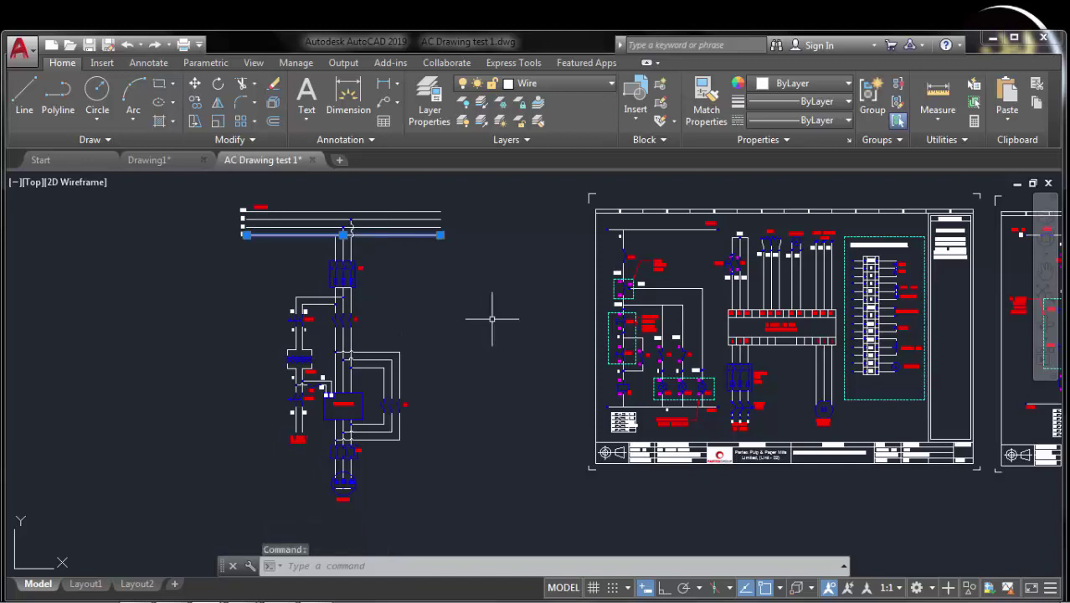
{"action": "right_click", "coordinate": [434, 286]}
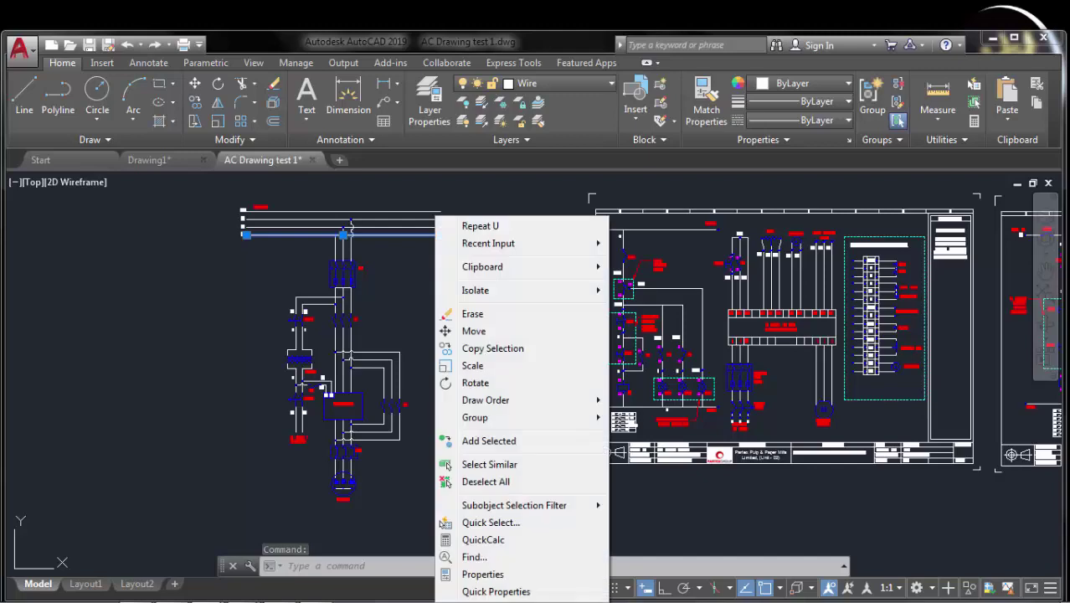
{"action": "left_click", "coordinate": [490, 466]}
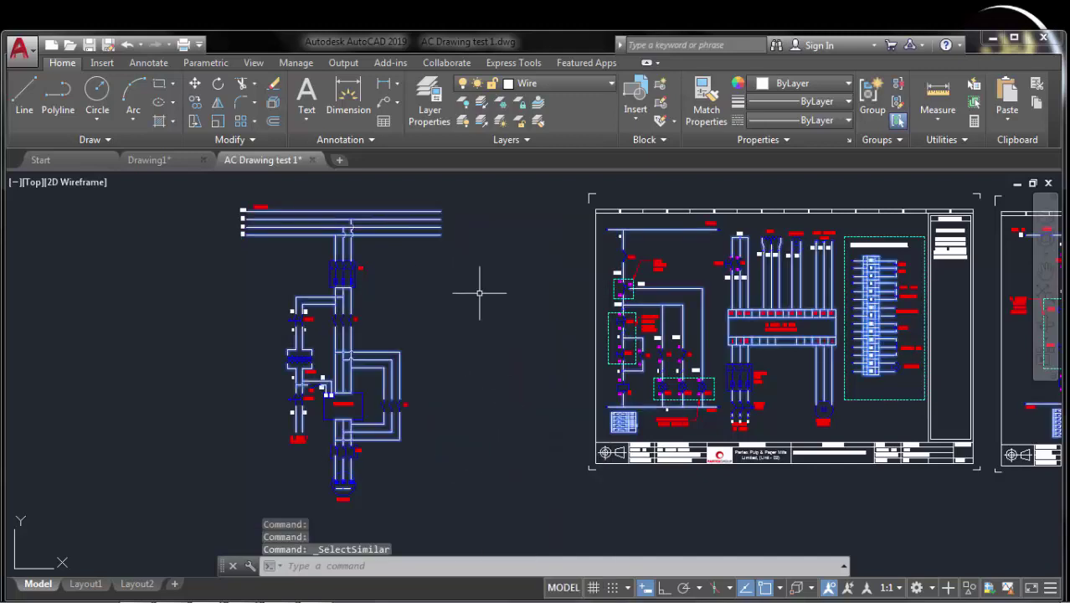
{"action": "scroll", "coordinate": [348, 256], "scroll_direction": "up", "scroll_amount": 7}
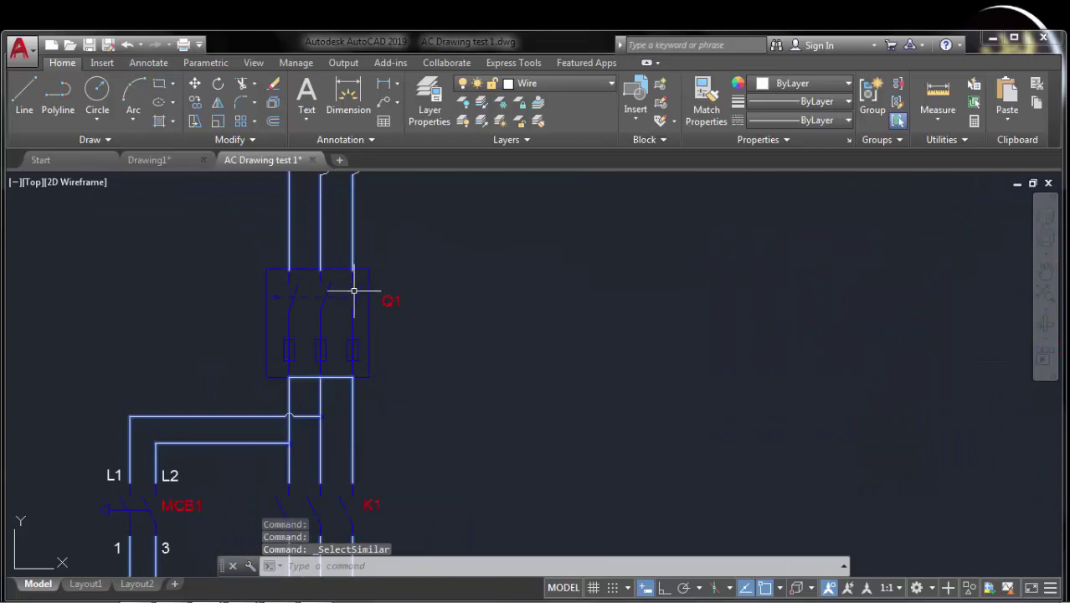
{"action": "scroll", "coordinate": [463, 318], "scroll_direction": "down", "scroll_amount": 5}
{"action": "middle_click_drag", "start_coordinate": [494, 342], "coordinate": [315, 274]}
{"action": "middle_click_drag", "start_coordinate": [863, 277], "coordinate": [593, 296]}
Step: Inspect the highlighted wires across the schematic, then clear the selection
{"action": "scroll", "coordinate": [767, 267], "scroll_direction": "up", "scroll_amount": 5}
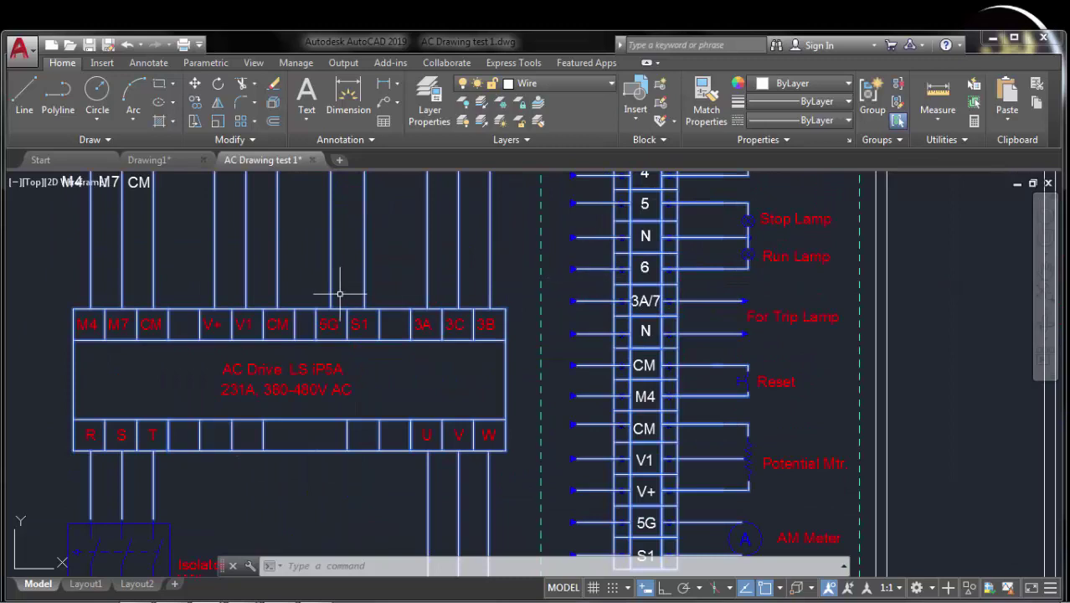
{"action": "scroll", "coordinate": [339, 294], "scroll_direction": "down", "scroll_amount": 4}
{"action": "middle_click_drag", "start_coordinate": [352, 297], "coordinate": [445, 292]}
{"action": "key", "text": "Escape"}
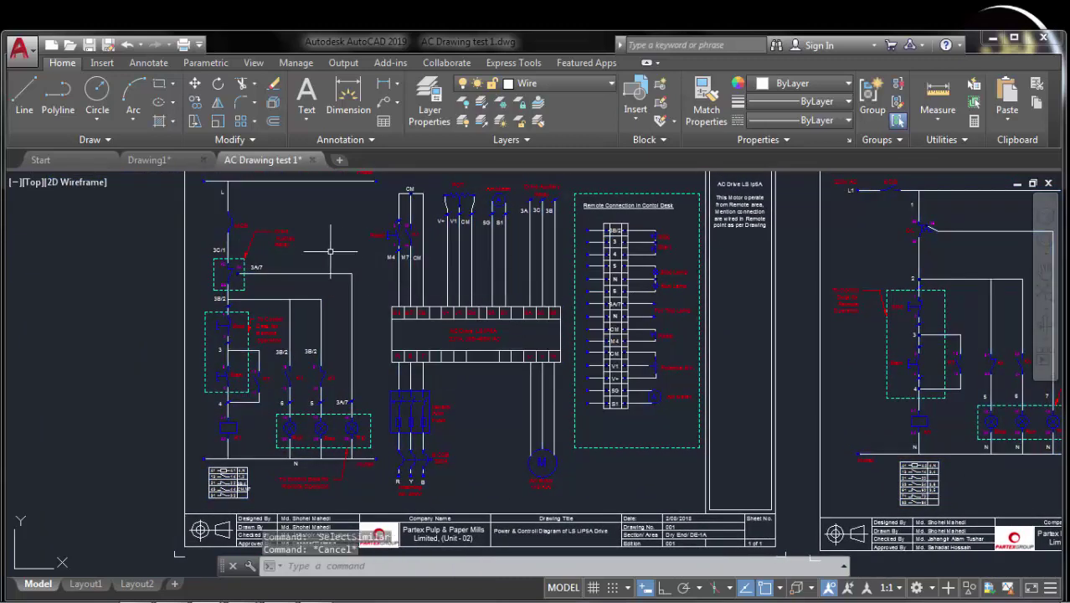
{"action": "scroll", "coordinate": [330, 251], "scroll_direction": "up", "scroll_amount": 2}
{"action": "scroll", "coordinate": [328, 277], "scroll_direction": "up", "scroll_amount": 1}
{"action": "scroll", "coordinate": [360, 268], "scroll_direction": "up", "scroll_amount": 1}
{"action": "scroll", "coordinate": [362, 267], "scroll_direction": "down", "scroll_amount": 3}
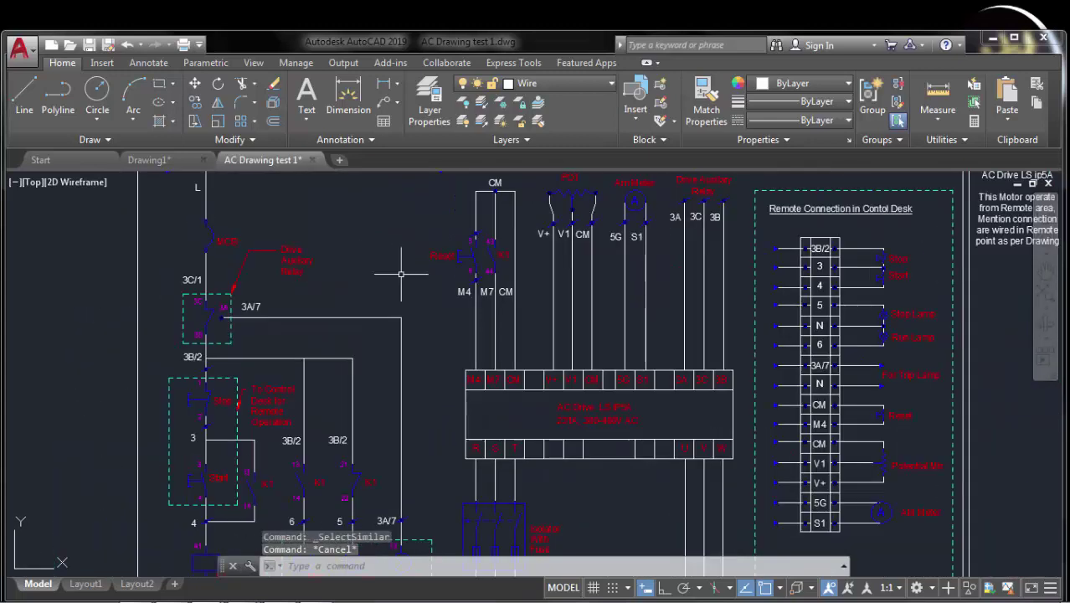
{"action": "scroll", "coordinate": [423, 285], "scroll_direction": "up", "scroll_amount": 3}
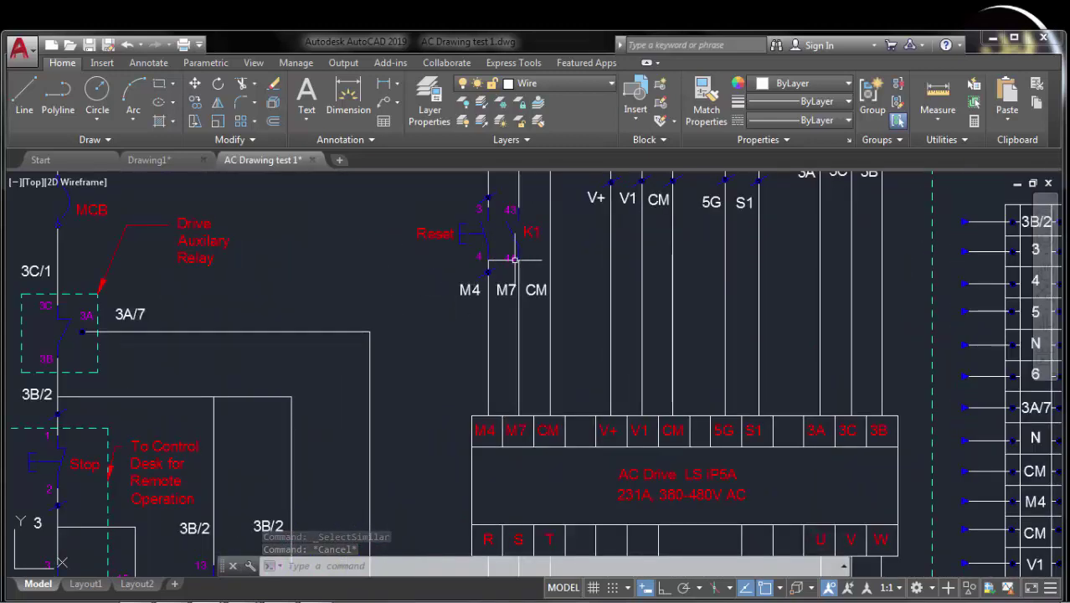
{"action": "scroll", "coordinate": [494, 260], "scroll_direction": "up", "scroll_amount": 4}
Step: Select the K1 contact number text and all similar text with Select Similar
{"action": "left_click", "coordinate": [493, 251]}
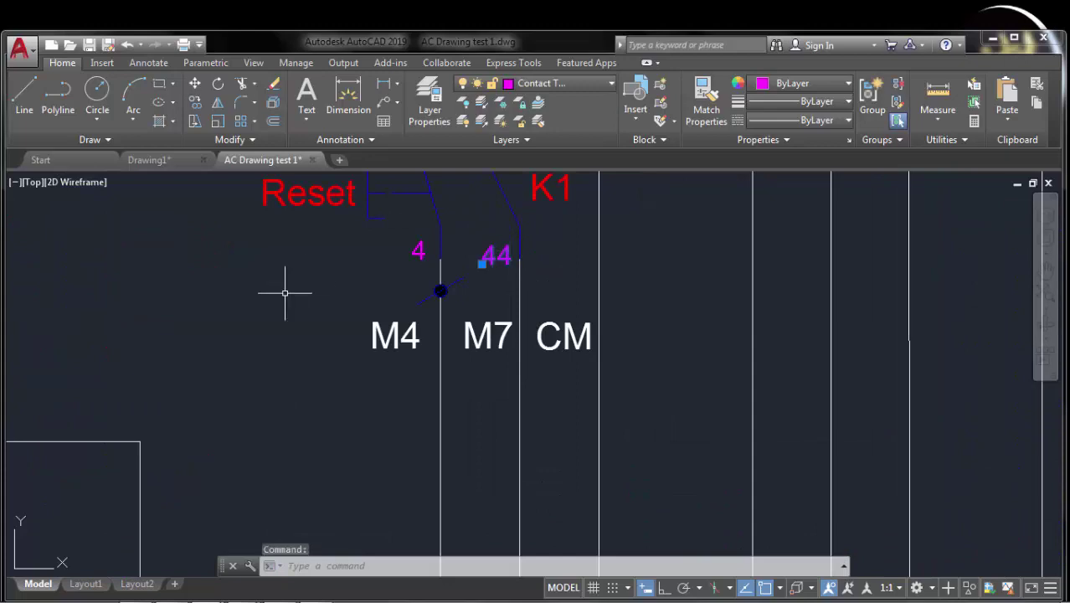
{"action": "scroll", "coordinate": [287, 292], "scroll_direction": "down", "scroll_amount": 2}
{"action": "right_click", "coordinate": [287, 292]}
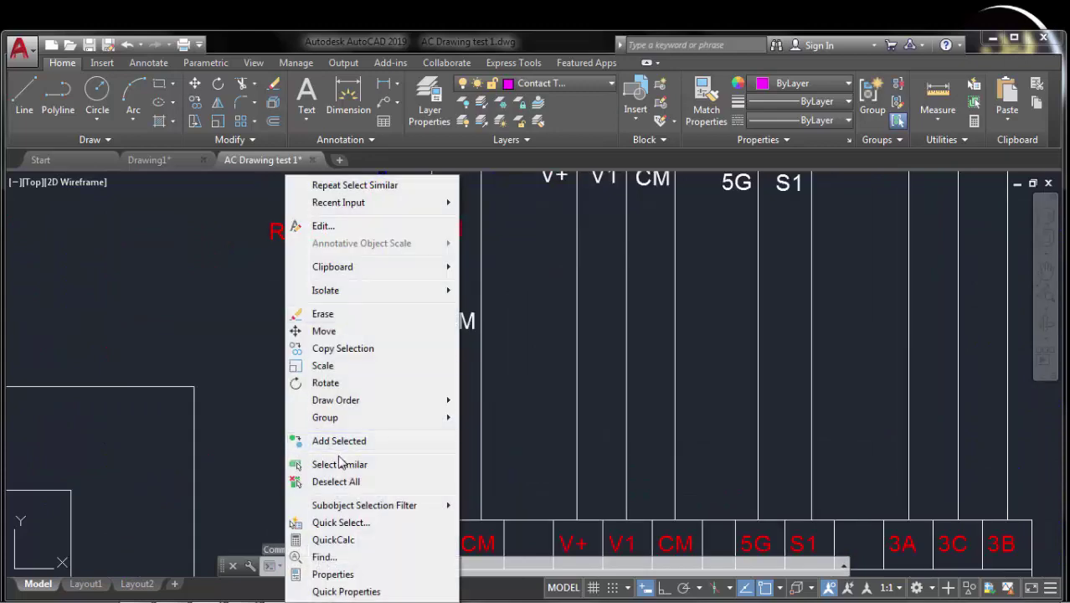
{"action": "left_click", "coordinate": [343, 465]}
{"action": "scroll", "coordinate": [530, 350], "scroll_direction": "down", "scroll_amount": 4}
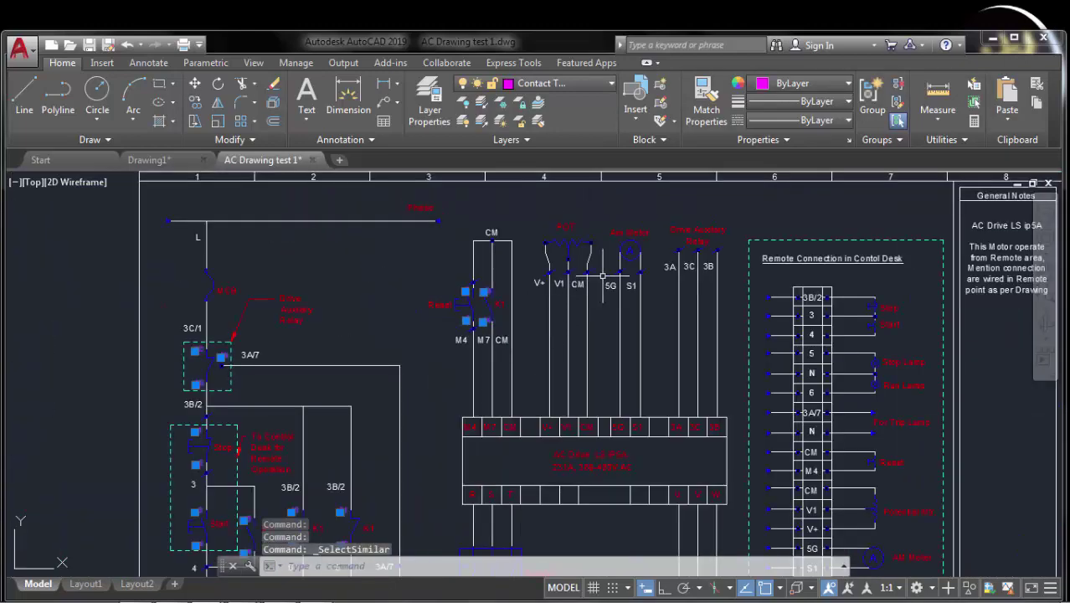
{"action": "scroll", "coordinate": [180, 432], "scroll_direction": "up", "scroll_amount": 3}
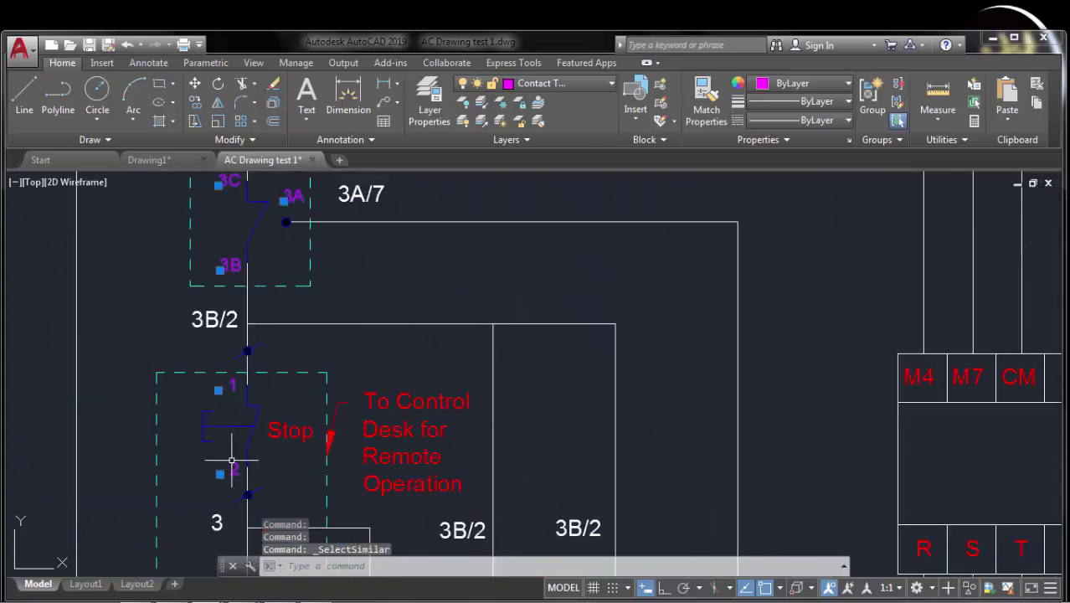
{"action": "scroll", "coordinate": [238, 456], "scroll_direction": "up", "scroll_amount": 2}
{"action": "scroll", "coordinate": [270, 286], "scroll_direction": "down", "scroll_amount": 3}
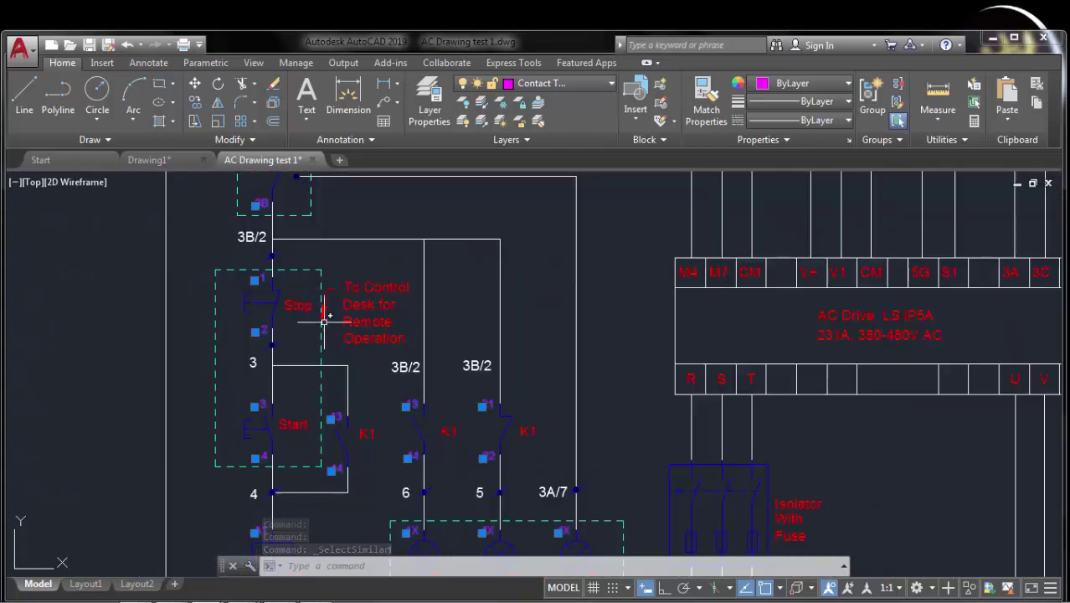
{"action": "scroll", "coordinate": [487, 363], "scroll_direction": "down", "scroll_amount": 4}
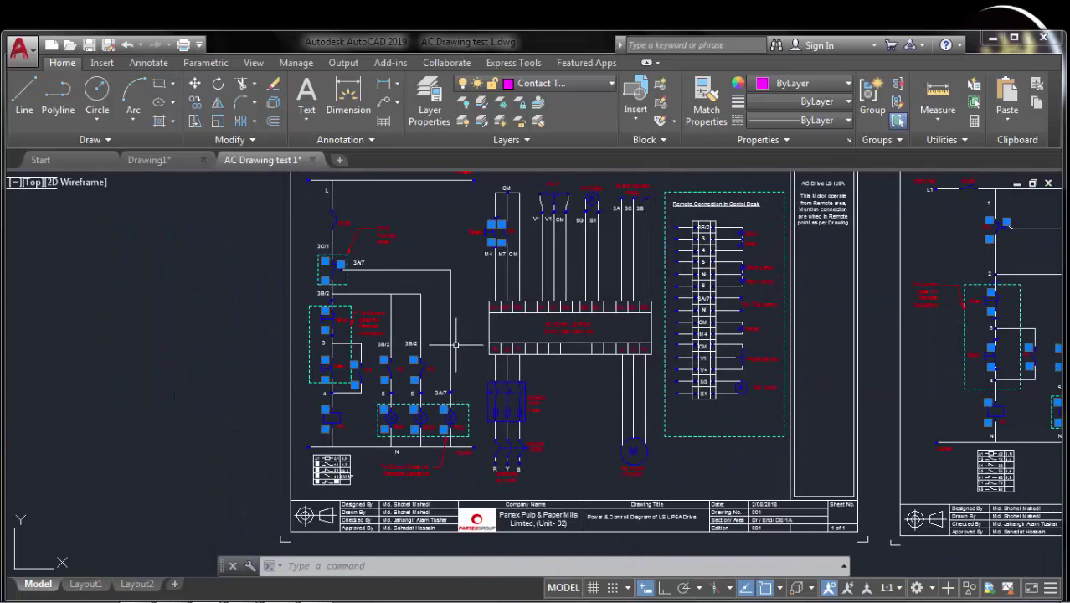
Step: Clear the component selection and zoom out to see all three drawings
{"action": "middle_click_drag", "start_coordinate": [455, 310], "coordinate": [495, 317]}
{"action": "key", "text": "Escape"}
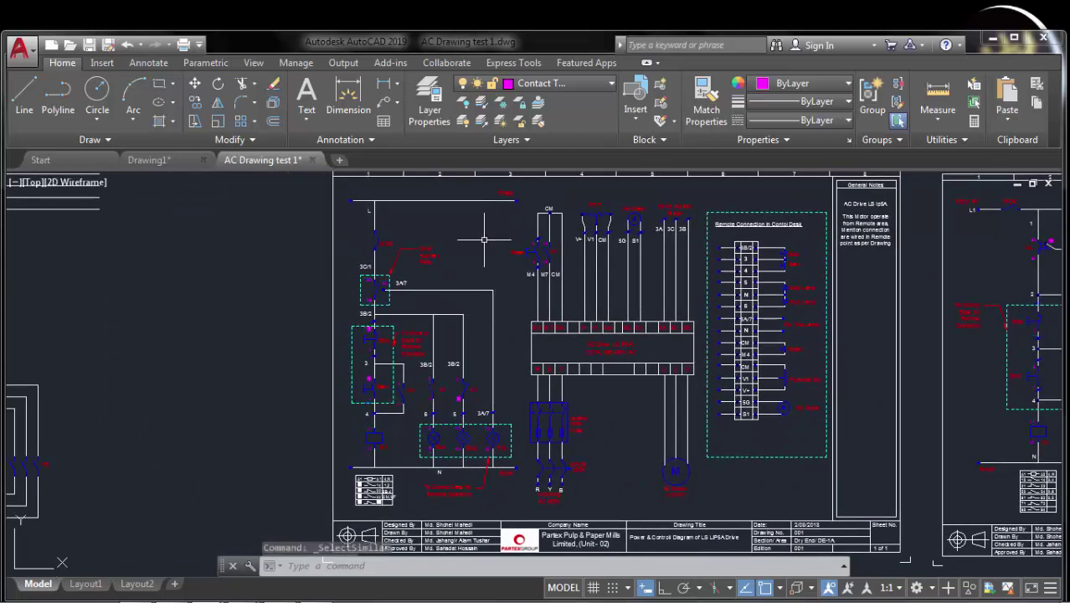
{"action": "key", "text": "Escape"}
{"action": "scroll", "coordinate": [344, 280], "scroll_direction": "down", "scroll_amount": 1}
Step: Zoom in on the left schematic's L1–L3 bus lines, then zoom back out beside the control sheet
{"action": "scroll", "coordinate": [297, 297], "scroll_direction": "down", "scroll_amount": 3}
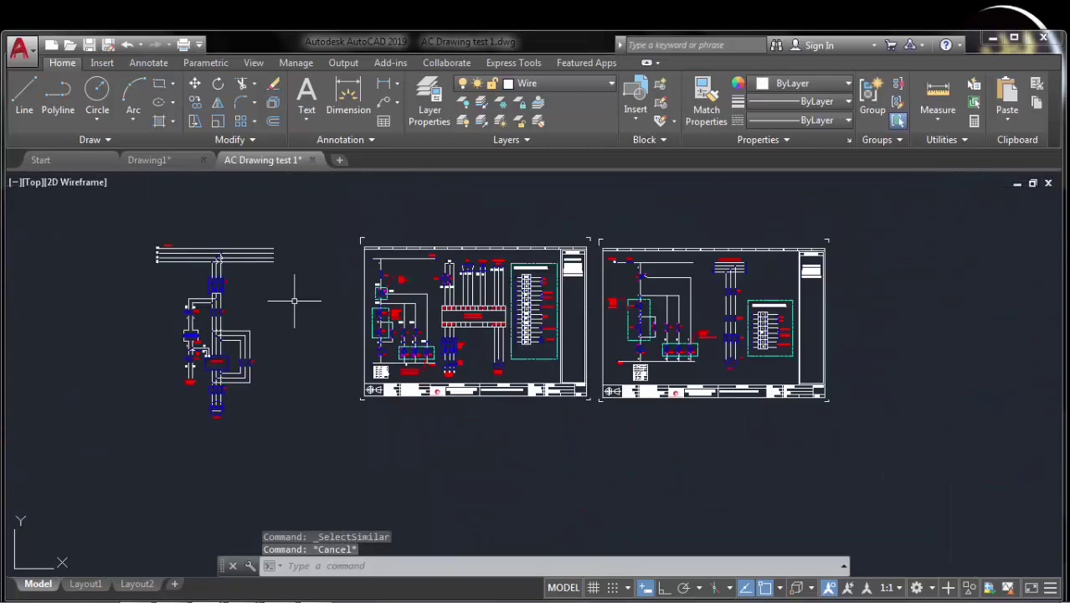
{"action": "middle_click_drag", "start_coordinate": [296, 296], "coordinate": [402, 304]}
{"action": "scroll", "coordinate": [394, 258], "scroll_direction": "up", "scroll_amount": 2}
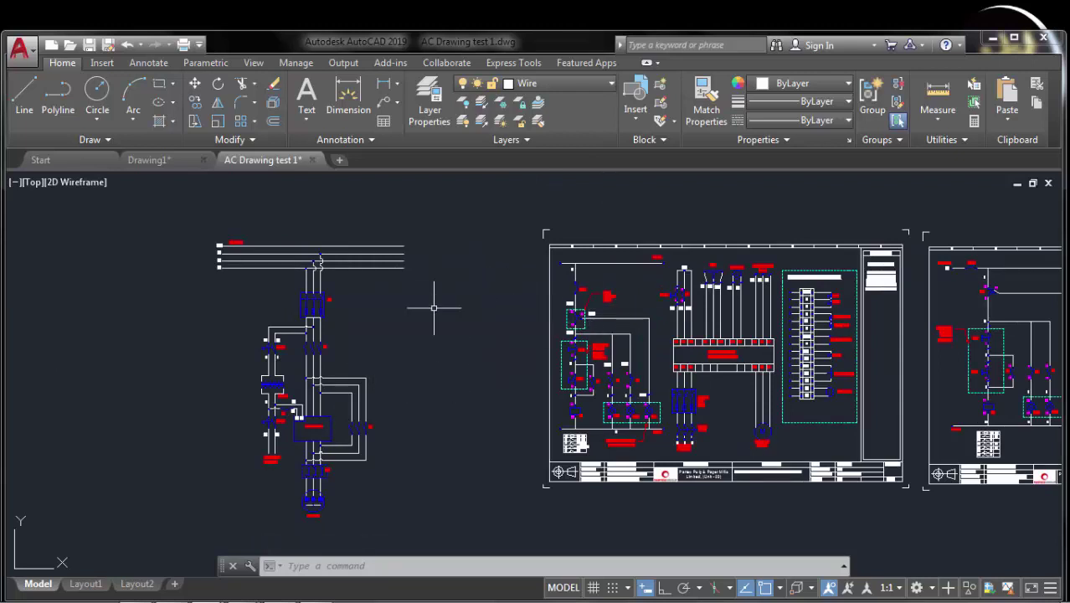
{"action": "scroll", "coordinate": [345, 253], "scroll_direction": "up", "scroll_amount": 3}
{"action": "scroll", "coordinate": [345, 253], "scroll_direction": "up", "scroll_amount": 3}
{"action": "scroll", "coordinate": [347, 251], "scroll_direction": "up", "scroll_amount": 3}
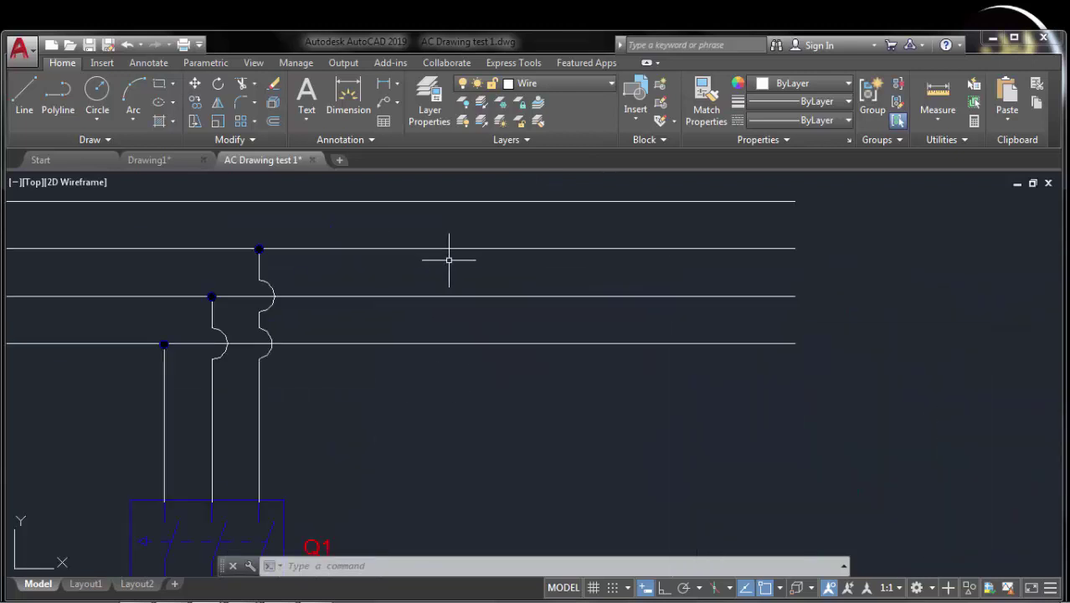
{"action": "scroll", "coordinate": [419, 259], "scroll_direction": "up", "scroll_amount": 1}
{"action": "scroll", "coordinate": [410, 258], "scroll_direction": "down", "scroll_amount": 3}
{"action": "scroll", "coordinate": [469, 285], "scroll_direction": "down", "scroll_amount": 2}
{"action": "scroll", "coordinate": [527, 234], "scroll_direction": "down", "scroll_amount": 1}
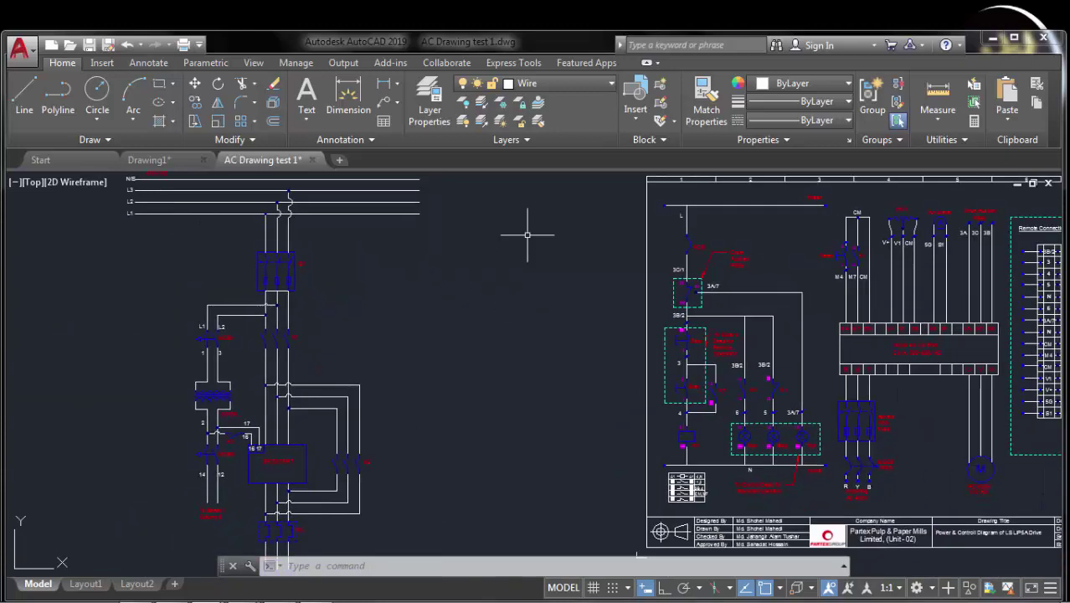
{"action": "left_click", "coordinate": [273, 83]}
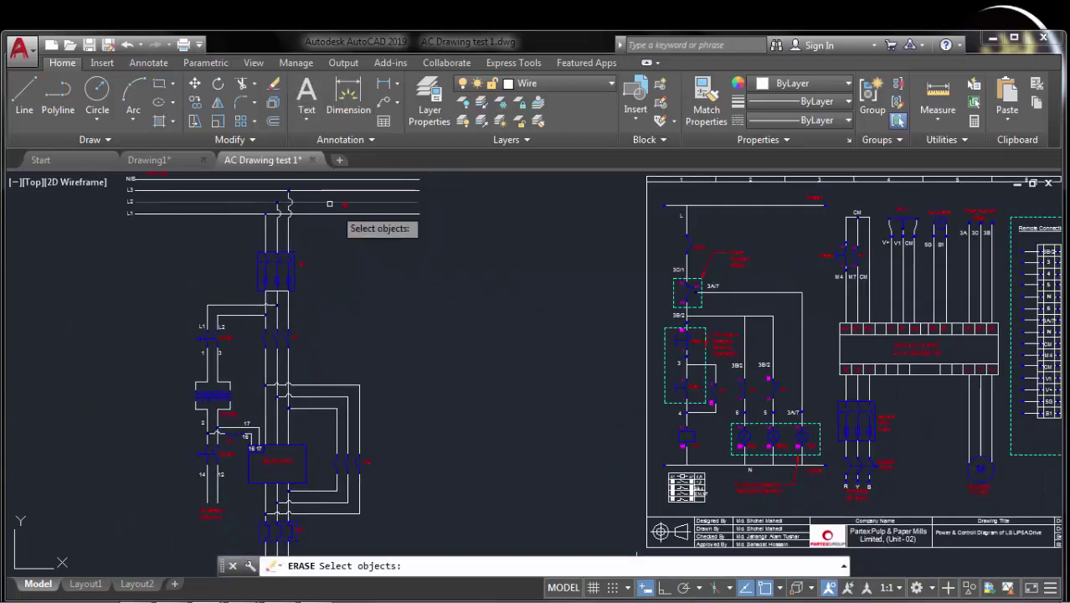
{"action": "middle_click_drag", "start_coordinate": [365, 226], "coordinate": [370, 308]}
{"action": "scroll", "coordinate": [464, 327], "scroll_direction": "down", "scroll_amount": 3}
{"action": "type", "text": "all"}
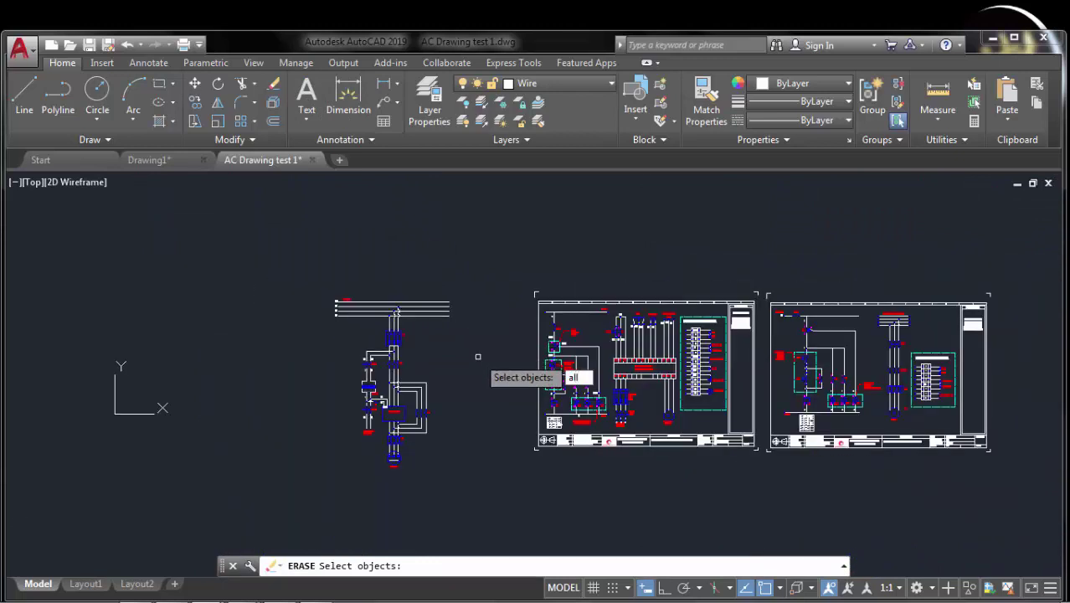
{"action": "key", "text": "Return"}
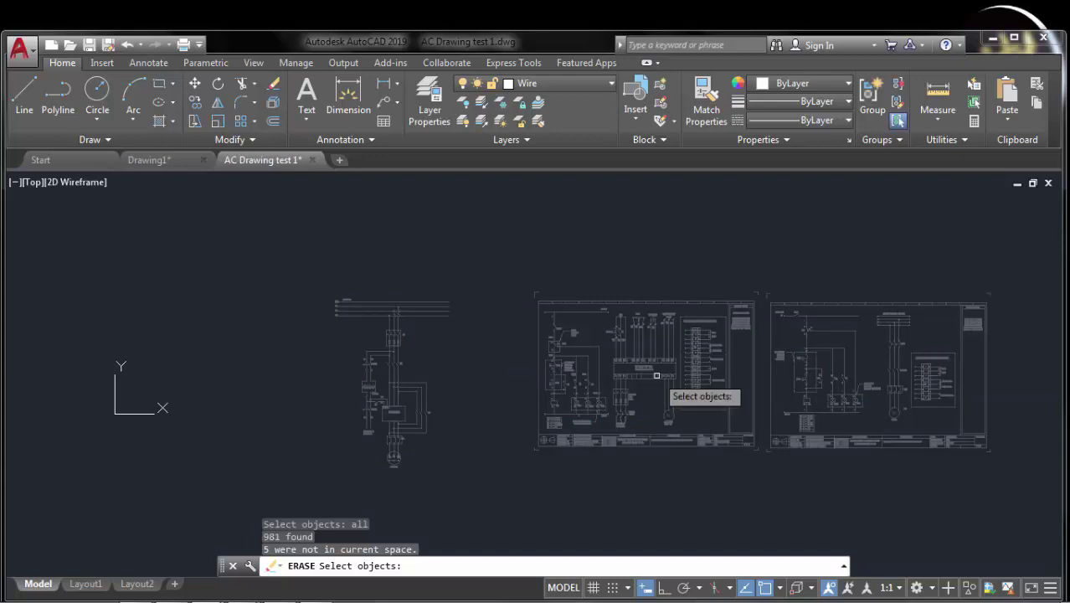
{"action": "middle_click_drag", "start_coordinate": [957, 396], "coordinate": [789, 370]}
{"action": "type", "text": "r"}
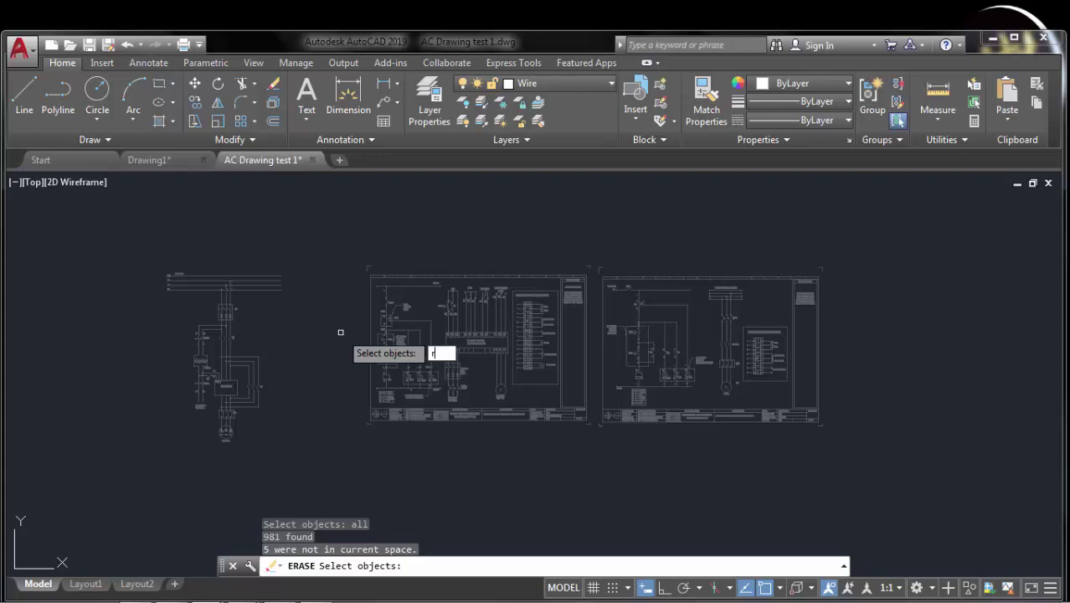
{"action": "key", "text": "Return"}
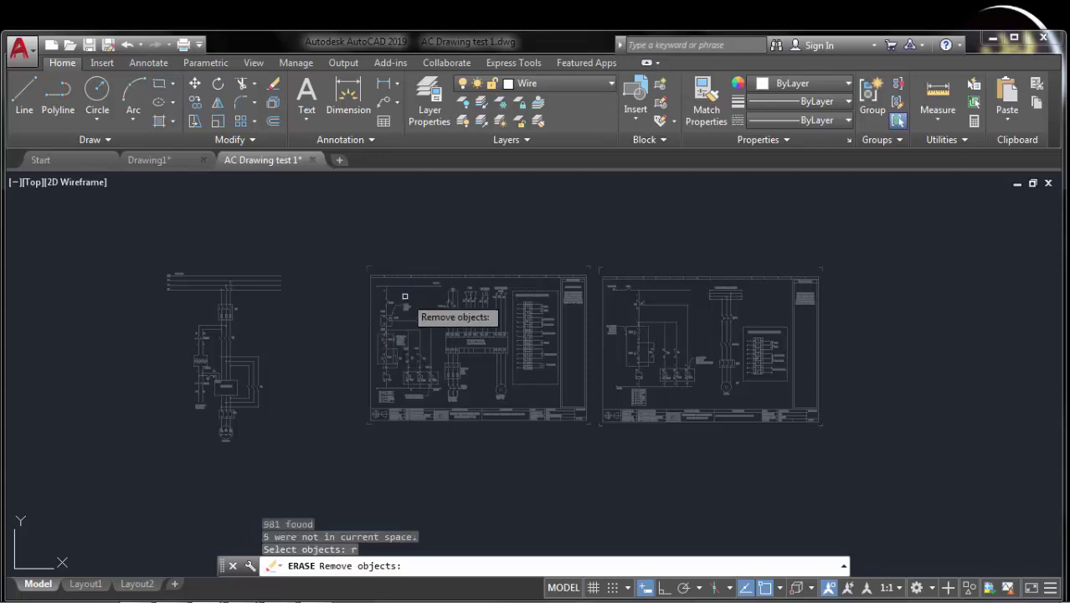
{"action": "left_click", "coordinate": [423, 276]}
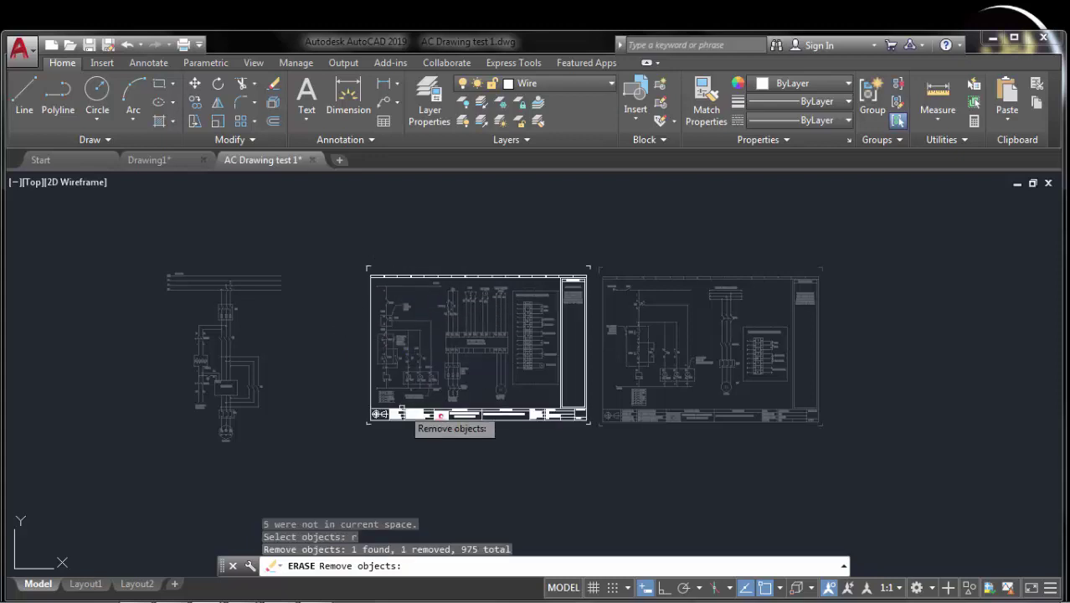
{"action": "left_click", "coordinate": [471, 326]}
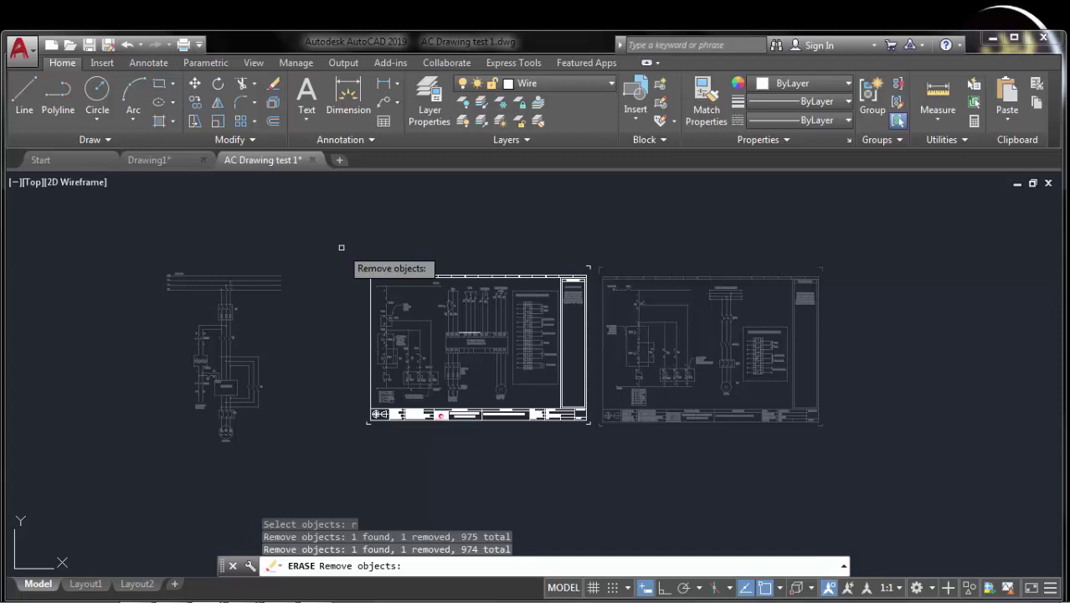
{"action": "left_click", "coordinate": [340, 247]}
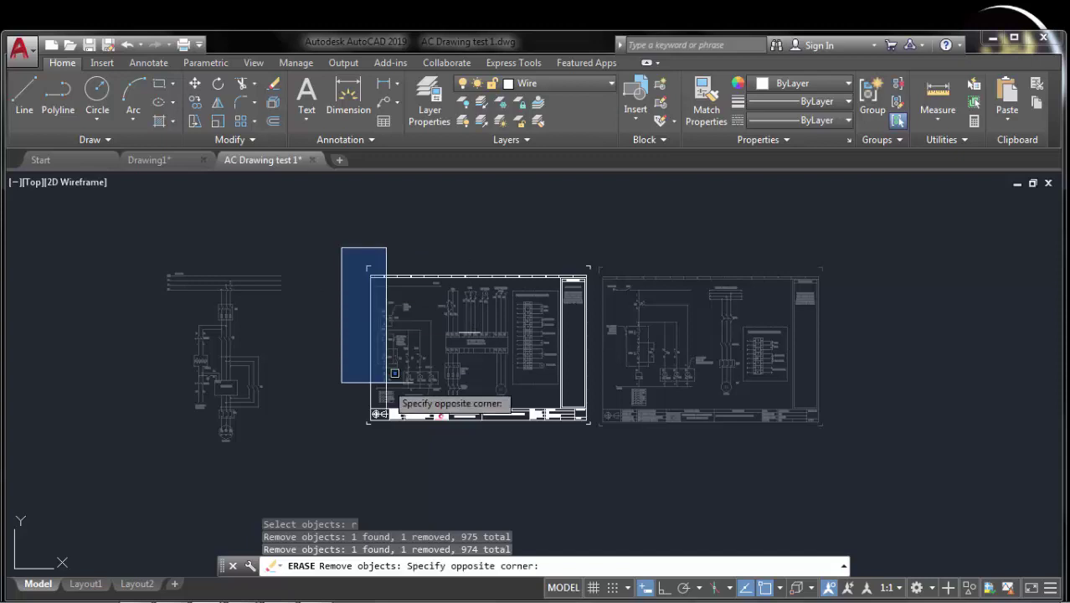
{"action": "left_click", "coordinate": [596, 437]}
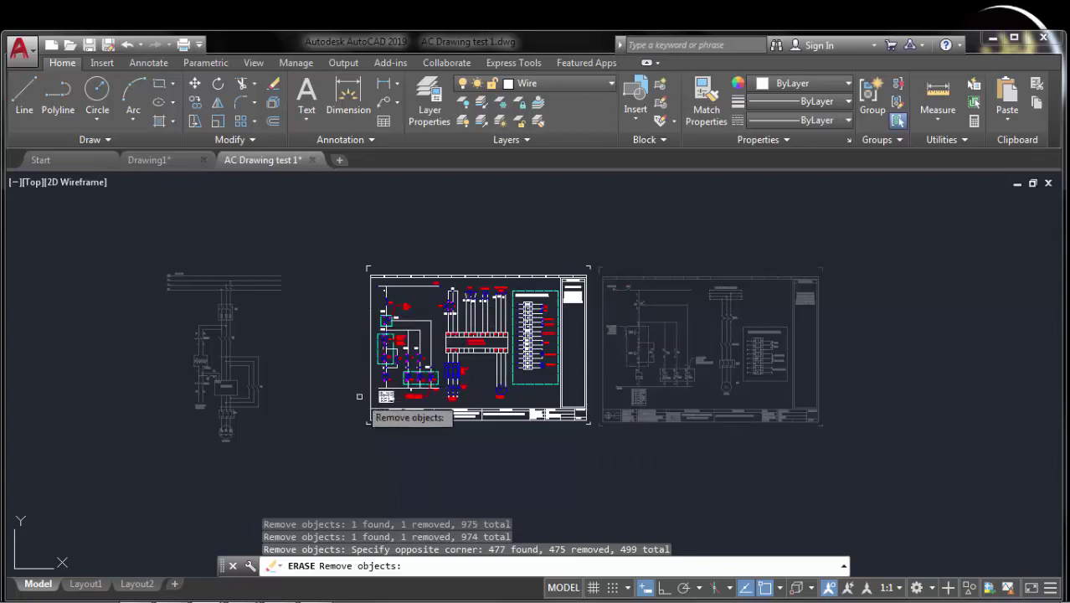
{"action": "left_click", "coordinate": [264, 289]}
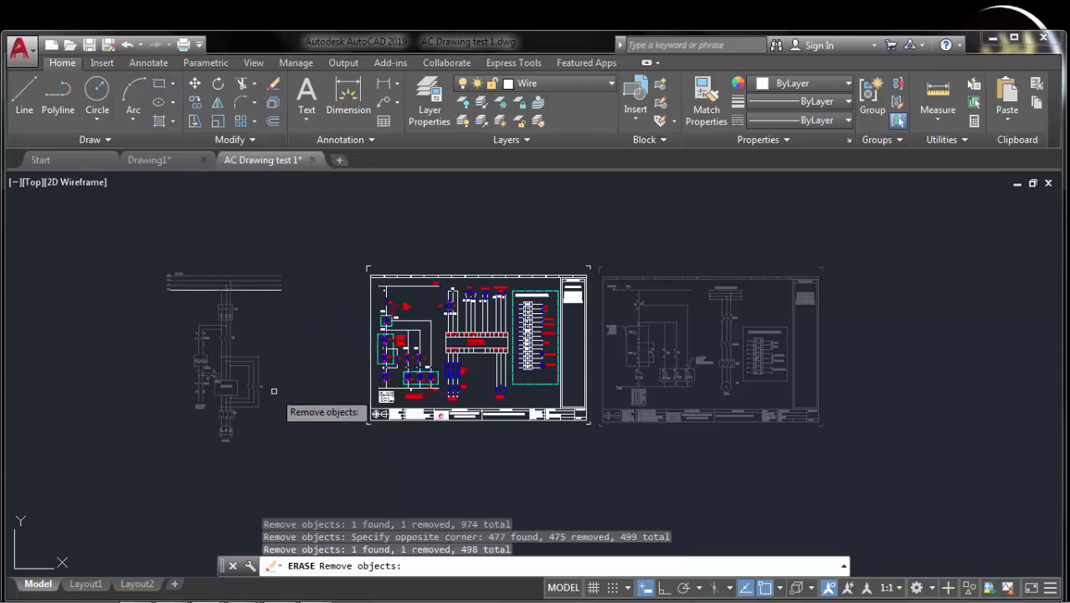
{"action": "left_click", "coordinate": [269, 286]}
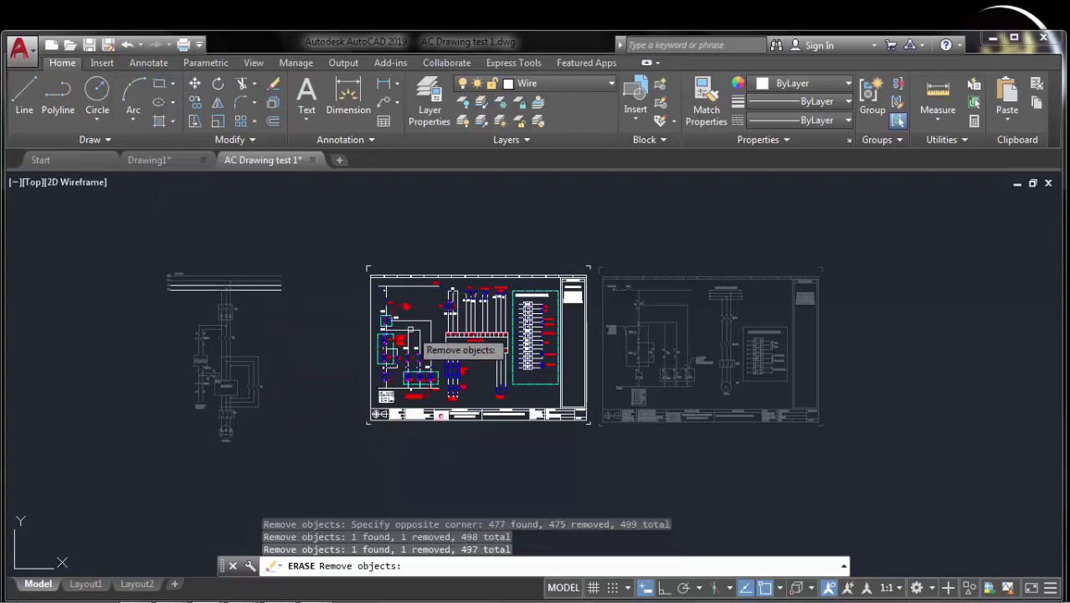
{"action": "left_click", "coordinate": [300, 249]}
{"action": "left_click", "coordinate": [270, 306]}
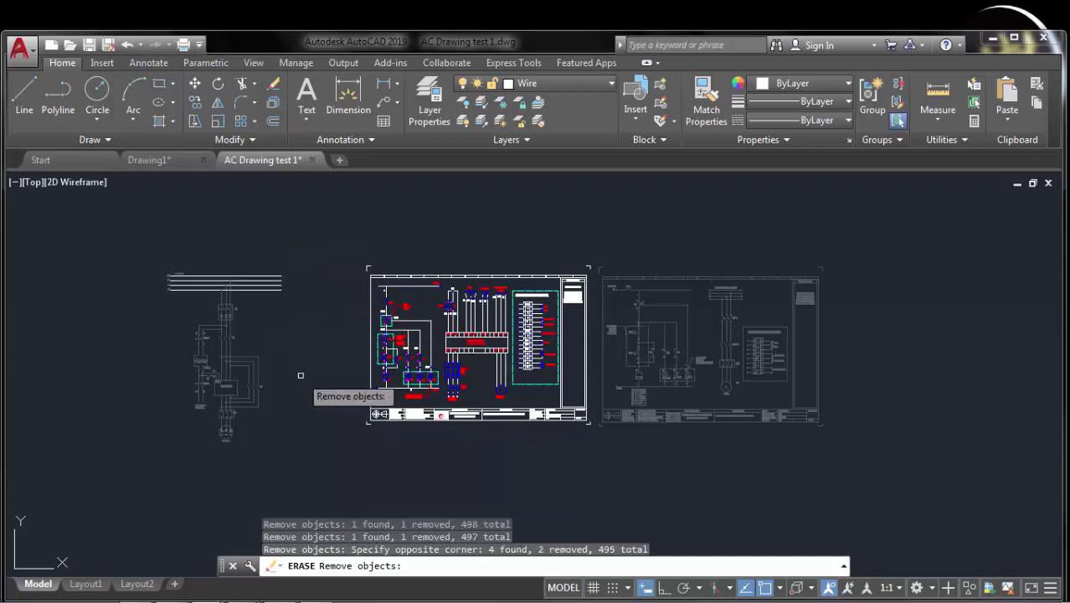
{"action": "key", "text": "Return"}
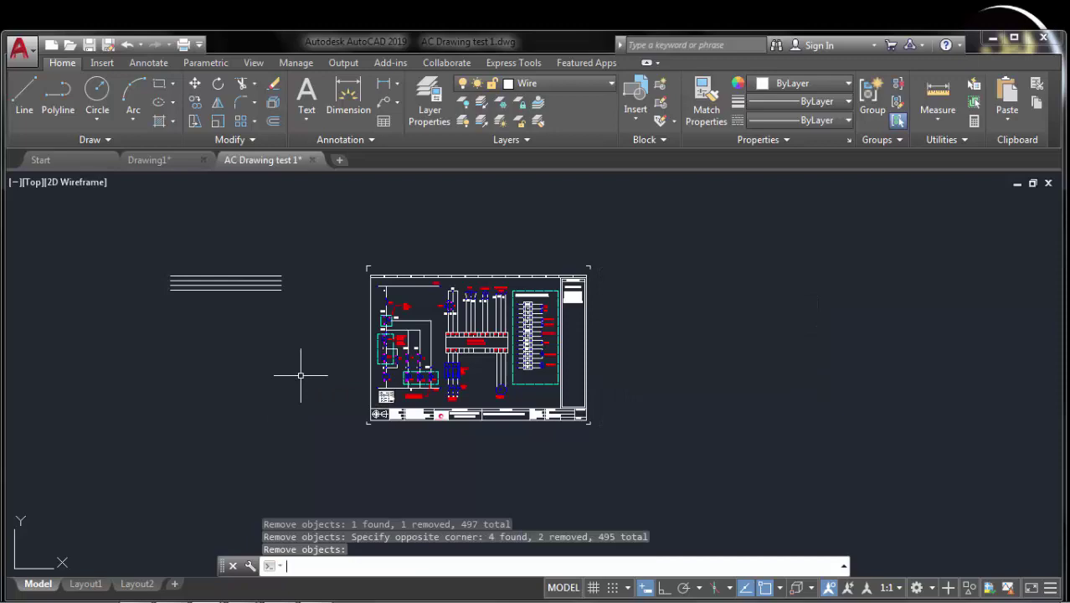
{"action": "key", "text": "ctrl+z"}
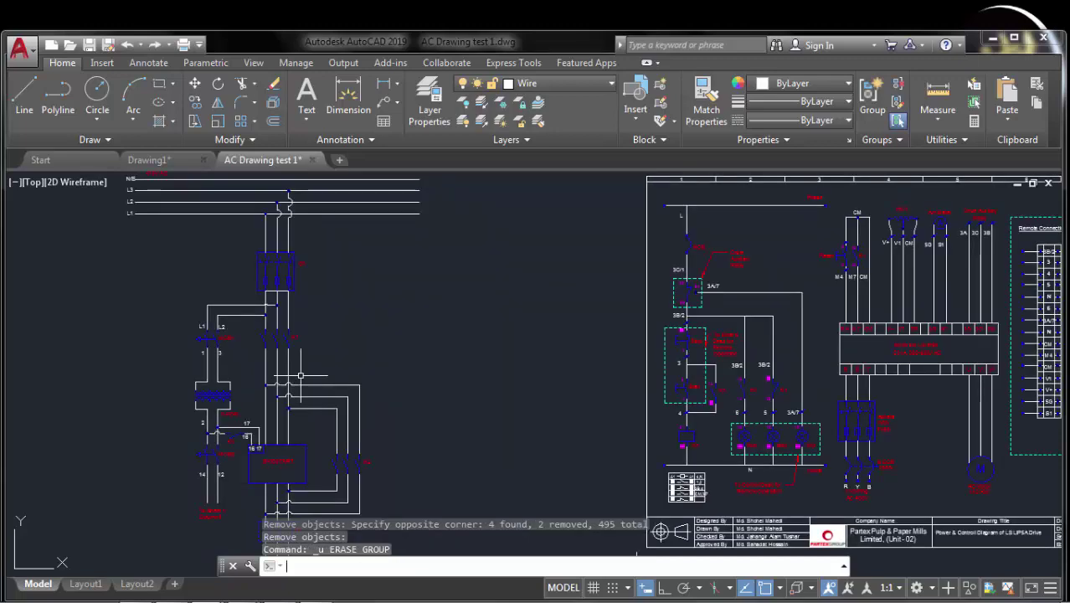
Step: Select the left schematic with a crossing window
{"action": "scroll", "coordinate": [299, 376], "scroll_direction": "down", "scroll_amount": 3}
{"action": "scroll", "coordinate": [475, 312], "scroll_direction": "down", "scroll_amount": 2}
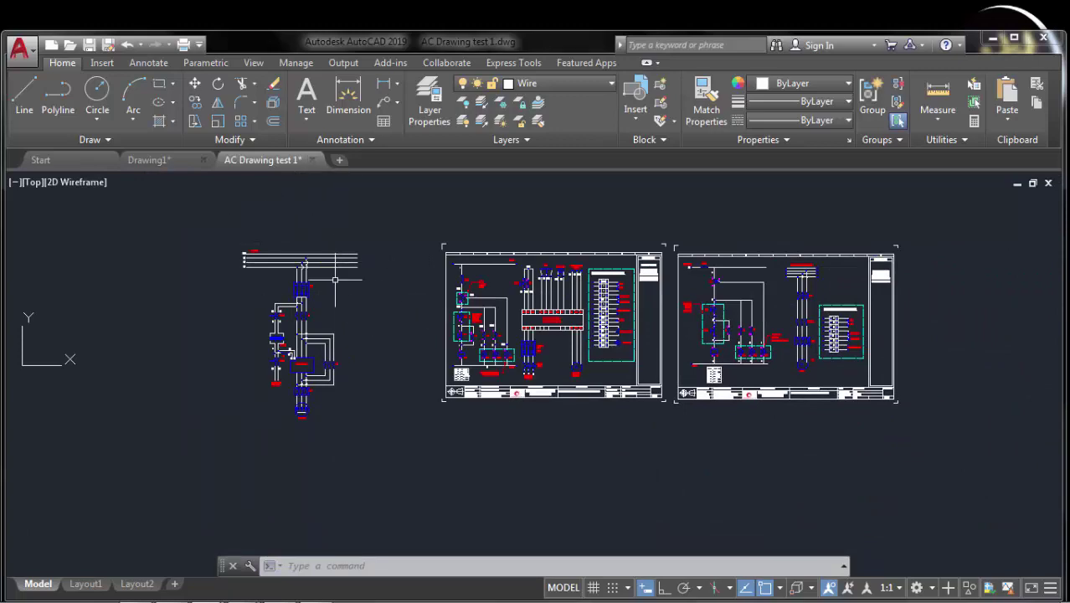
{"action": "scroll", "coordinate": [334, 278], "scroll_direction": "up", "scroll_amount": 2}
{"action": "middle_click_drag", "start_coordinate": [368, 280], "coordinate": [399, 313]}
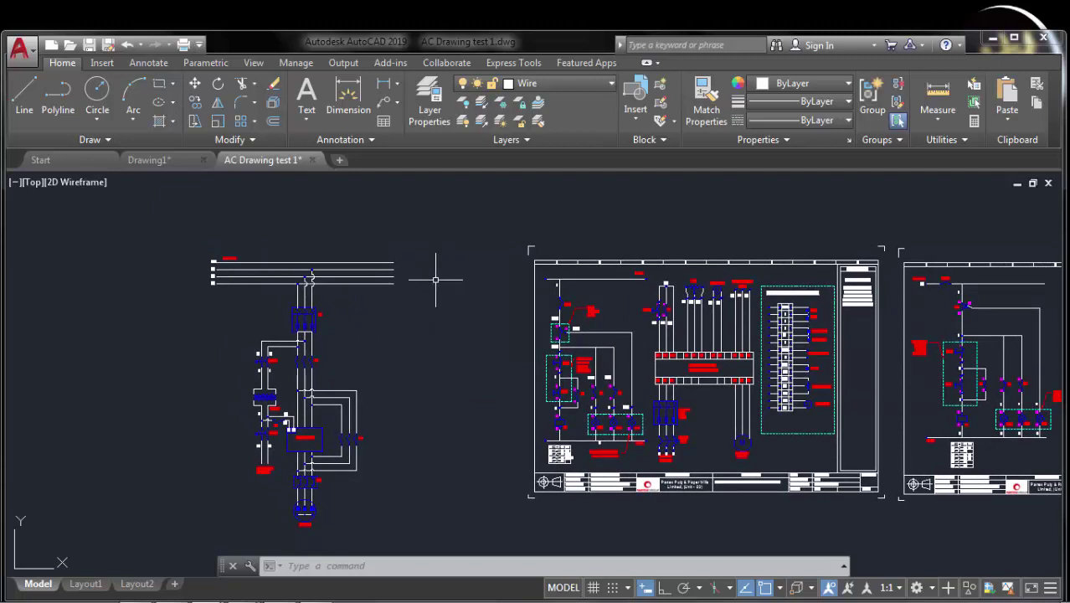
{"action": "scroll", "coordinate": [436, 280], "scroll_direction": "down", "scroll_amount": 2}
{"action": "left_click", "coordinate": [395, 232]}
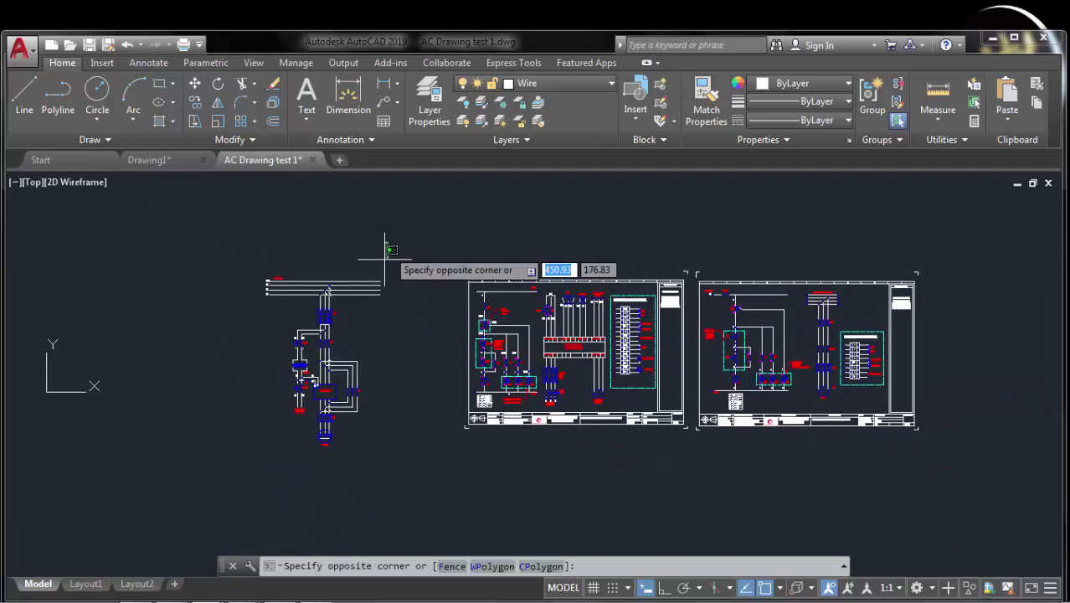
{"action": "left_click", "coordinate": [234, 466]}
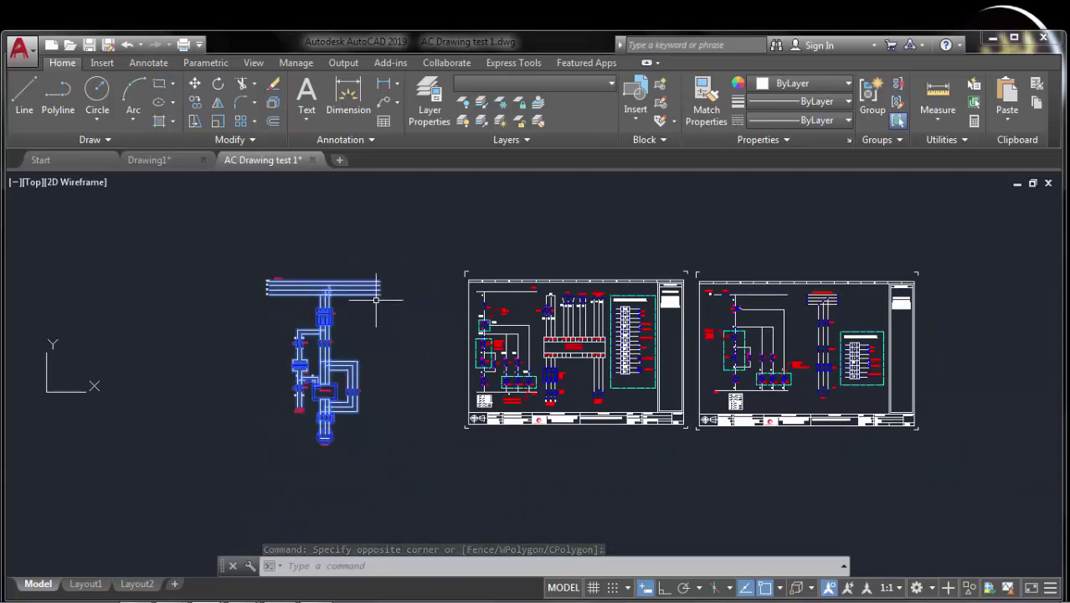
{"action": "scroll", "coordinate": [371, 315], "scroll_direction": "up", "scroll_amount": 2}
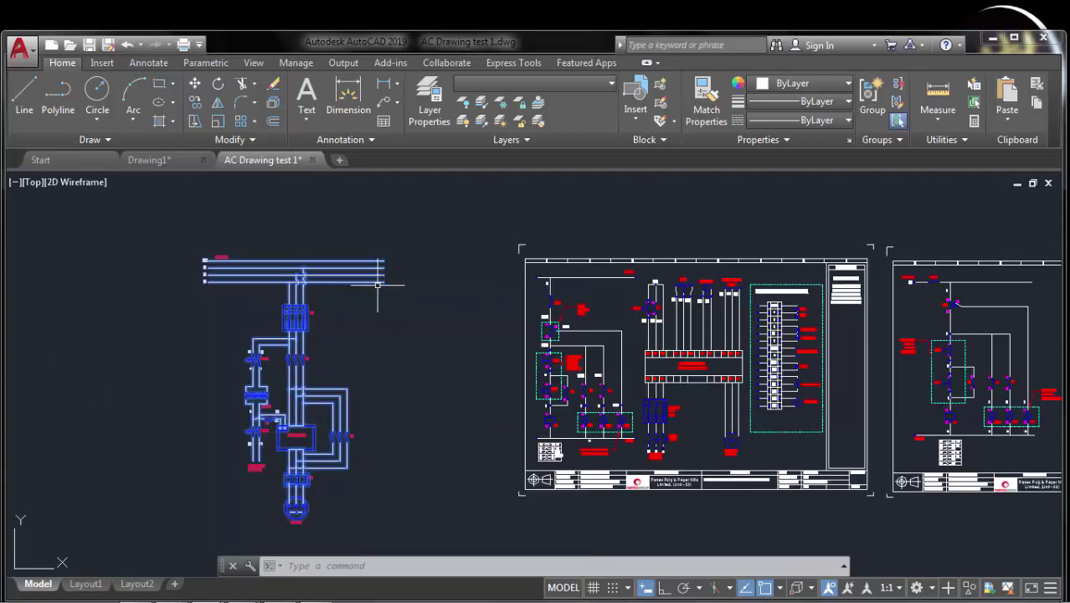
Step: Try a second crossing window near the schematic, then cancel the pending command
{"action": "left_click", "coordinate": [378, 285]}
{"action": "left_click", "coordinate": [357, 283]}
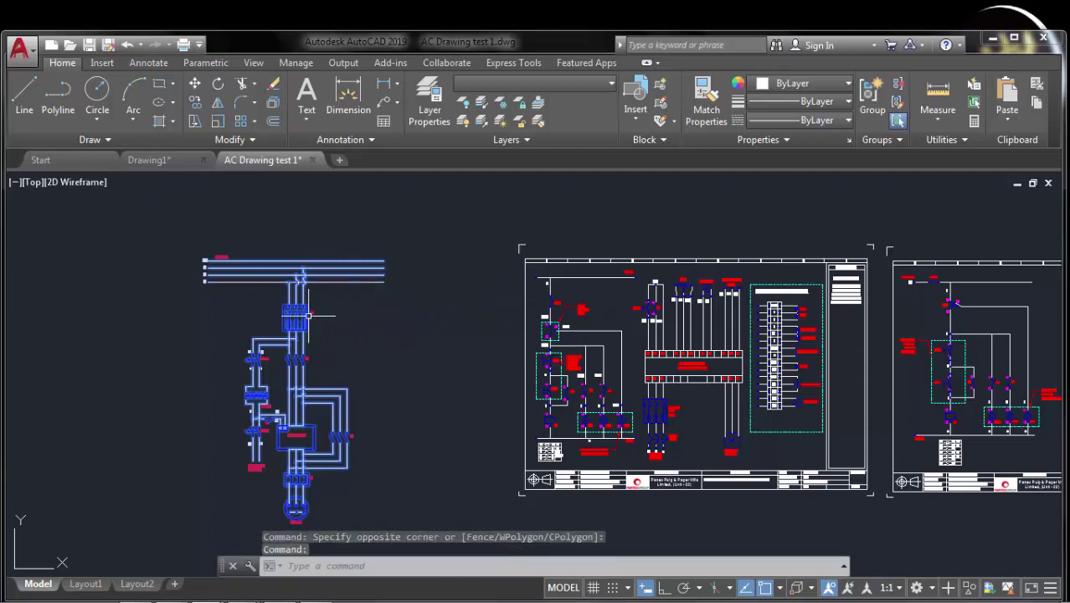
{"action": "key", "text": "Escape"}
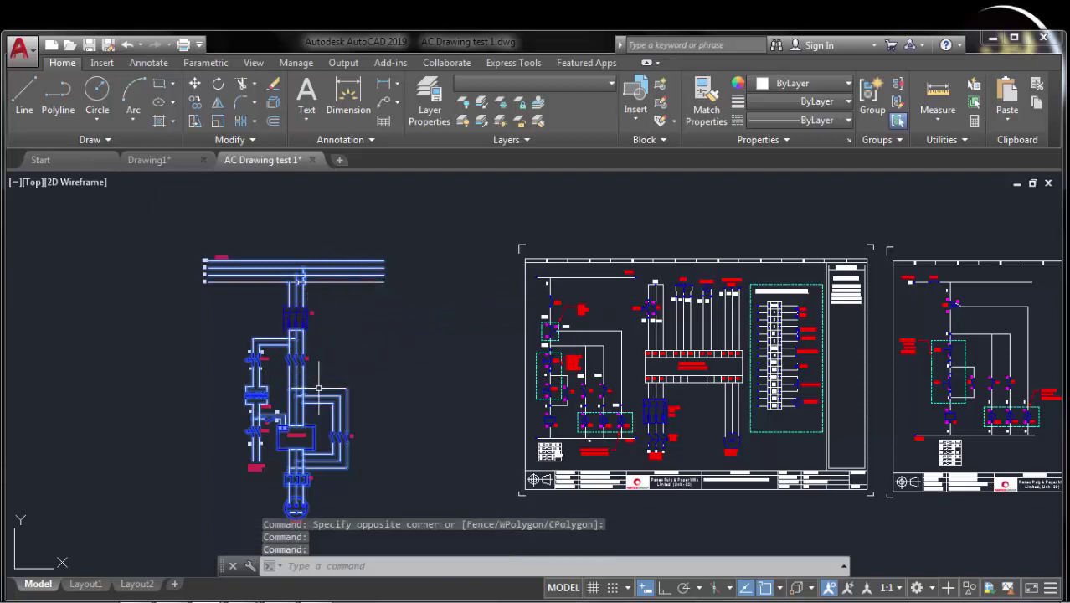
{"action": "key", "text": "Escape"}
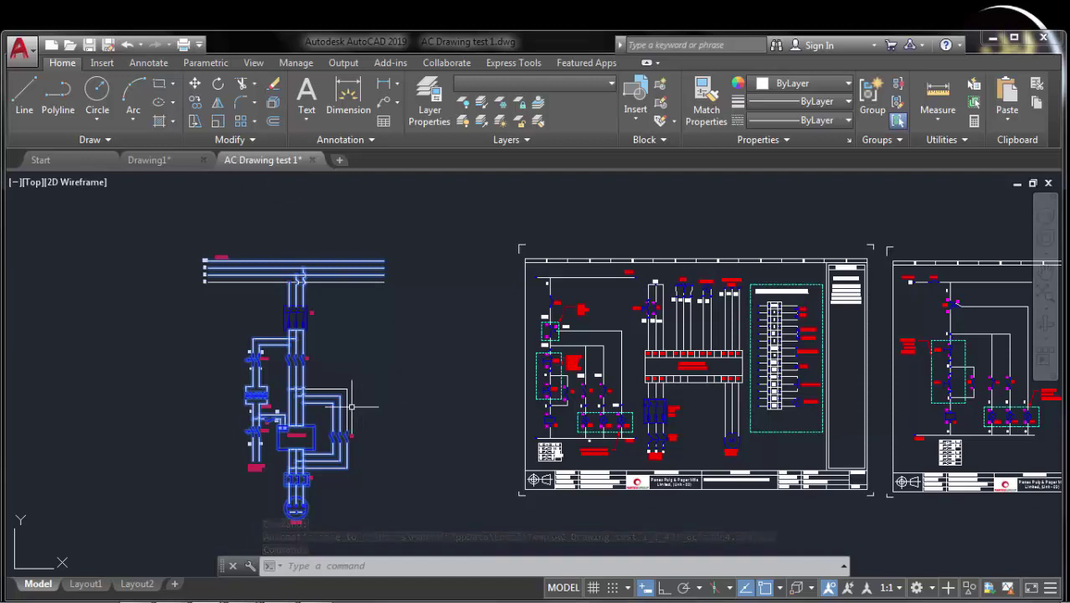
{"action": "scroll", "coordinate": [348, 408], "scroll_direction": "up", "scroll_amount": 2}
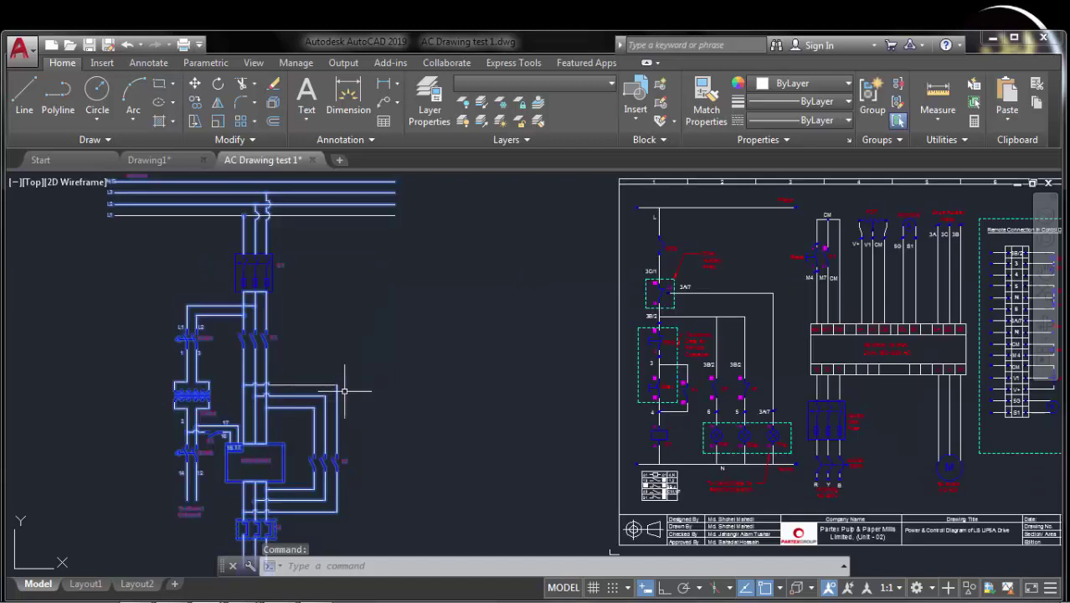
{"action": "key", "text": "Escape"}
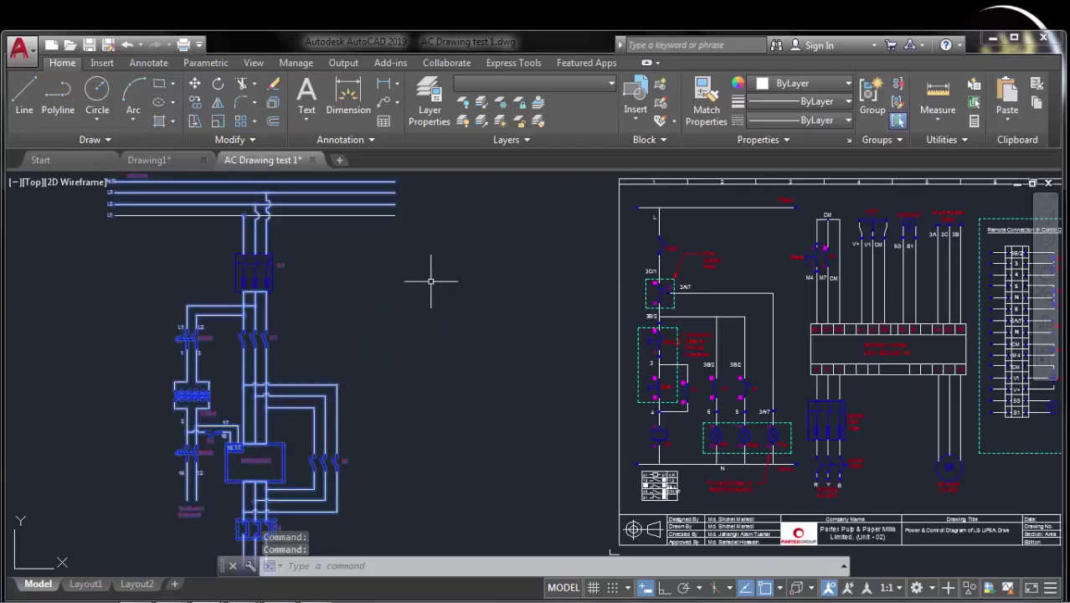
{"action": "key", "text": "Escape"}
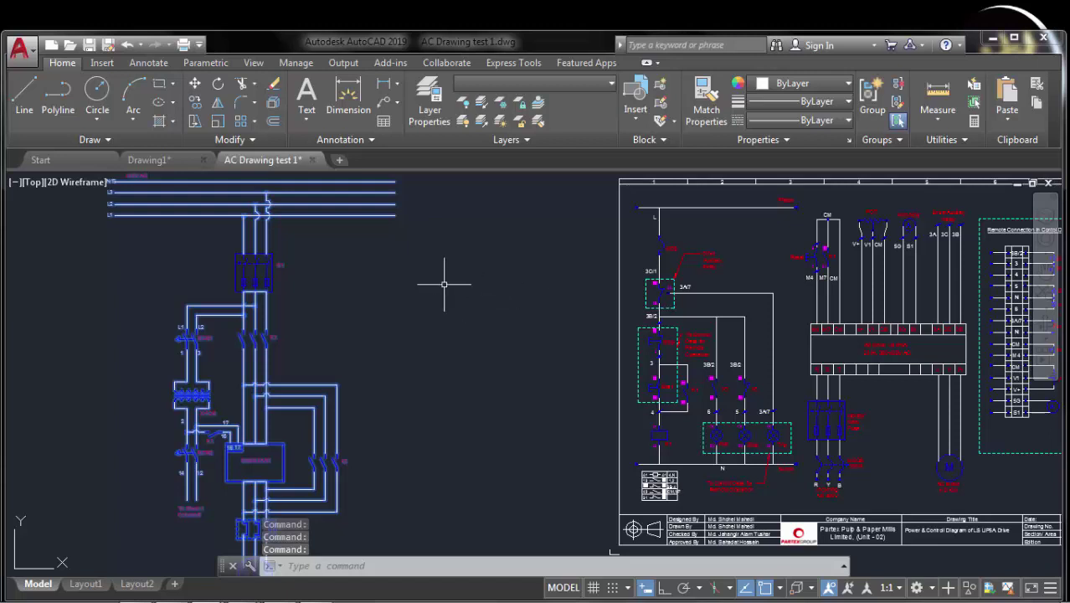
{"action": "key", "text": "Escape"}
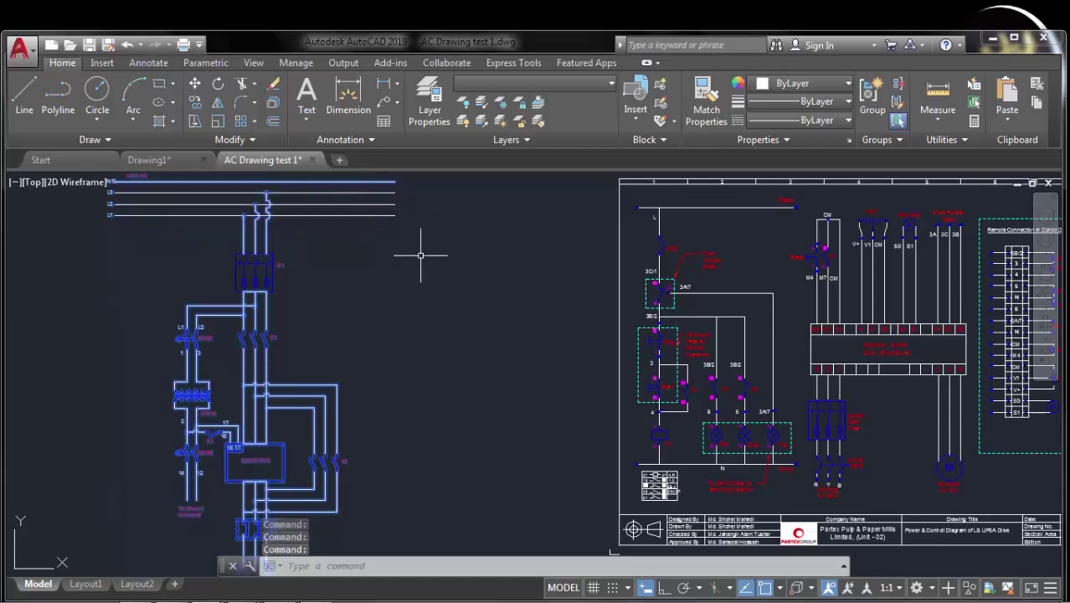
Step: Drag another selection window over the left schematic and cancel it
{"action": "left_click", "coordinate": [378, 339]}
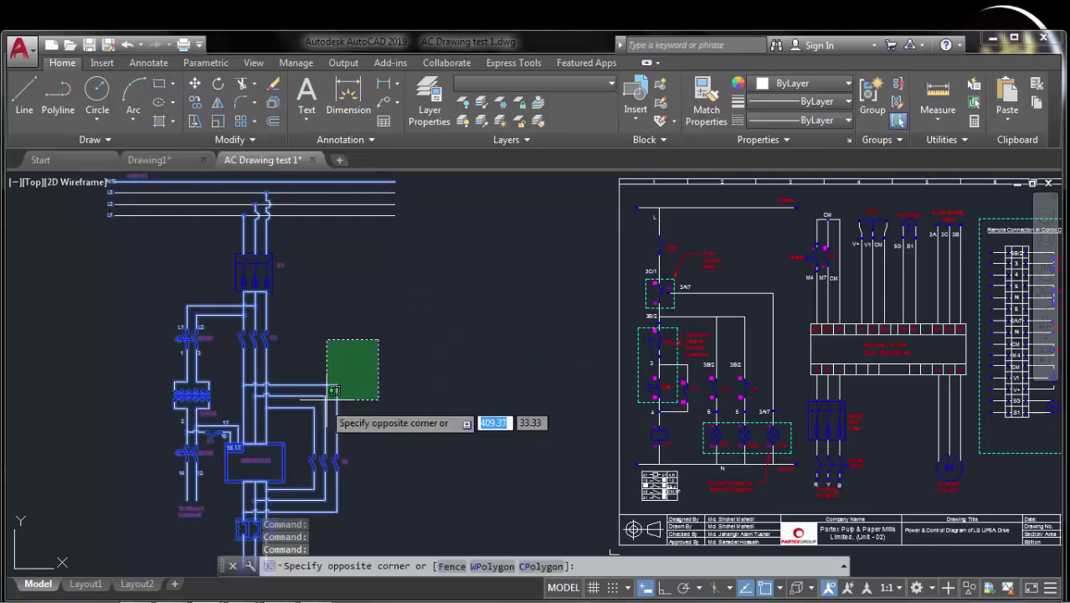
{"action": "left_click", "coordinate": [267, 461]}
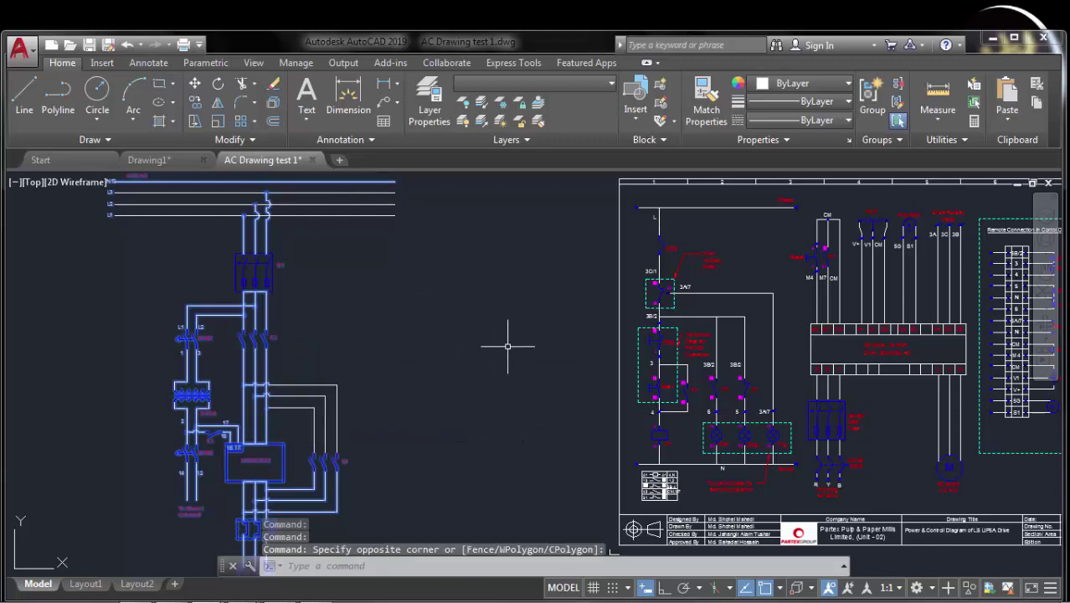
{"action": "scroll", "coordinate": [509, 342], "scroll_direction": "down", "scroll_amount": 2}
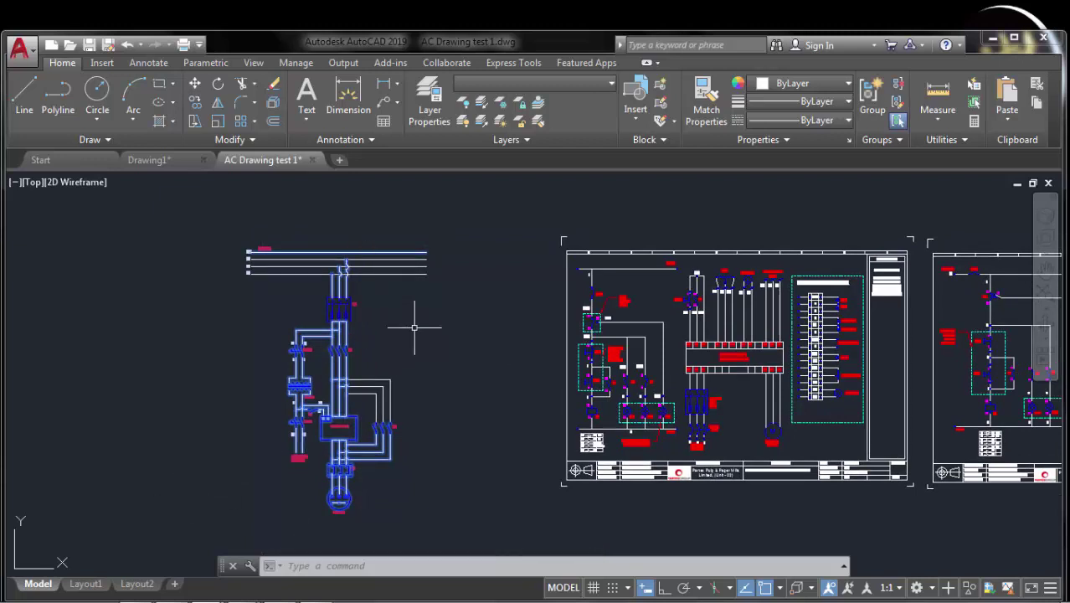
{"action": "key", "text": "Escape"}
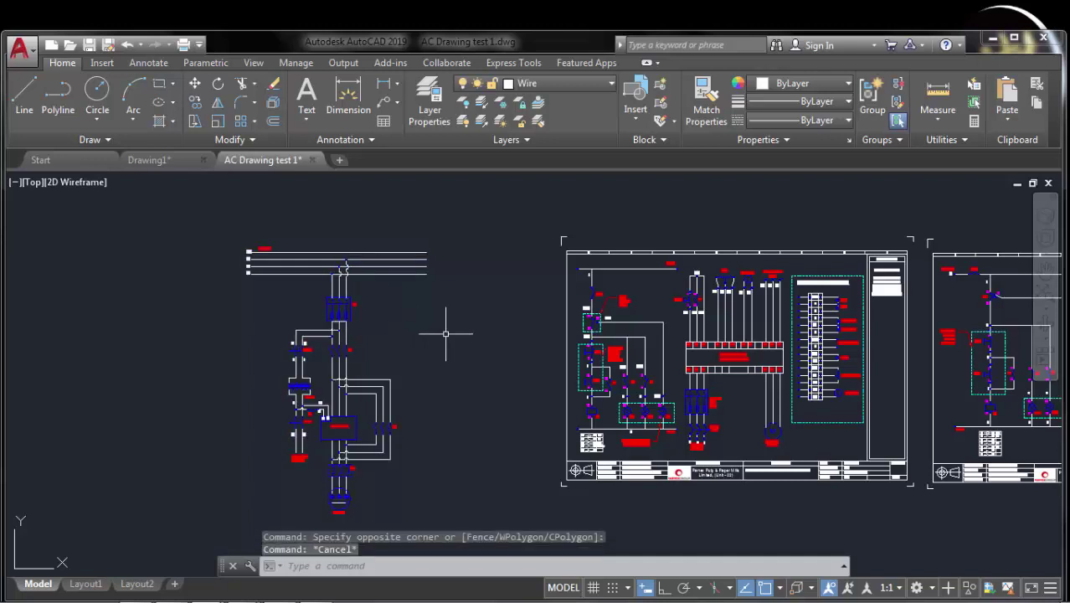
Step: Switch to Drawing1, shift the topic list right and down, and open the Application Menu
{"action": "left_click", "coordinate": [159, 168]}
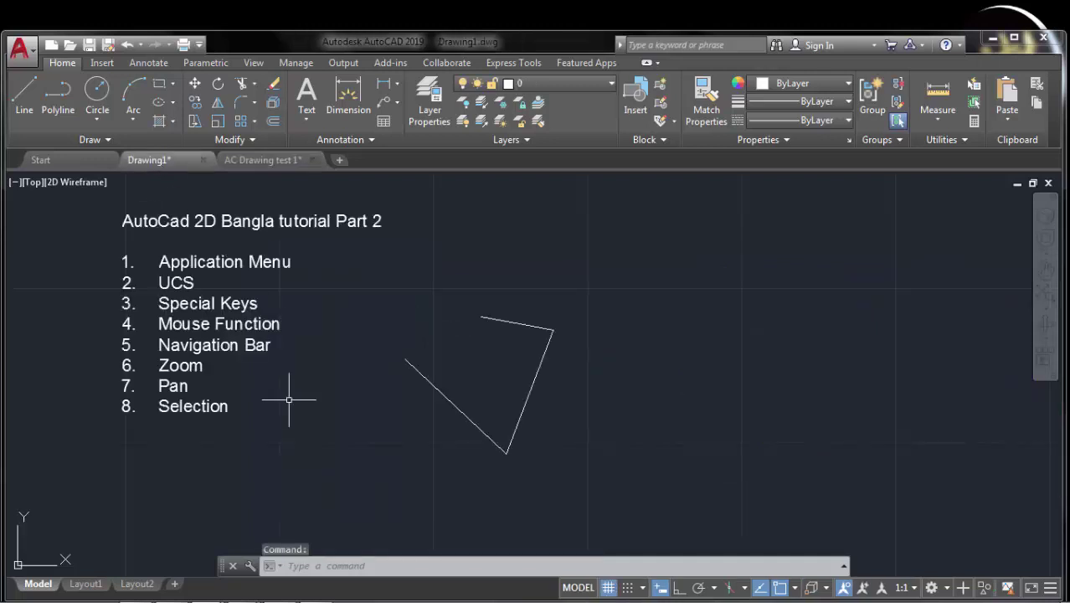
{"action": "middle_click_drag", "start_coordinate": [222, 441], "coordinate": [293, 460]}
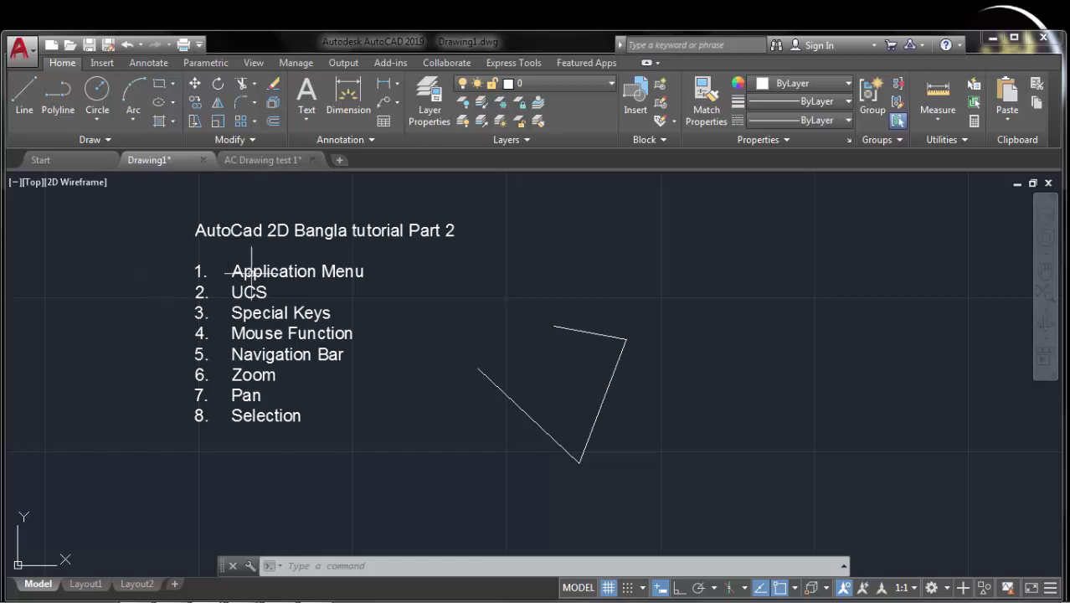
{"action": "left_click", "coordinate": [18, 49]}
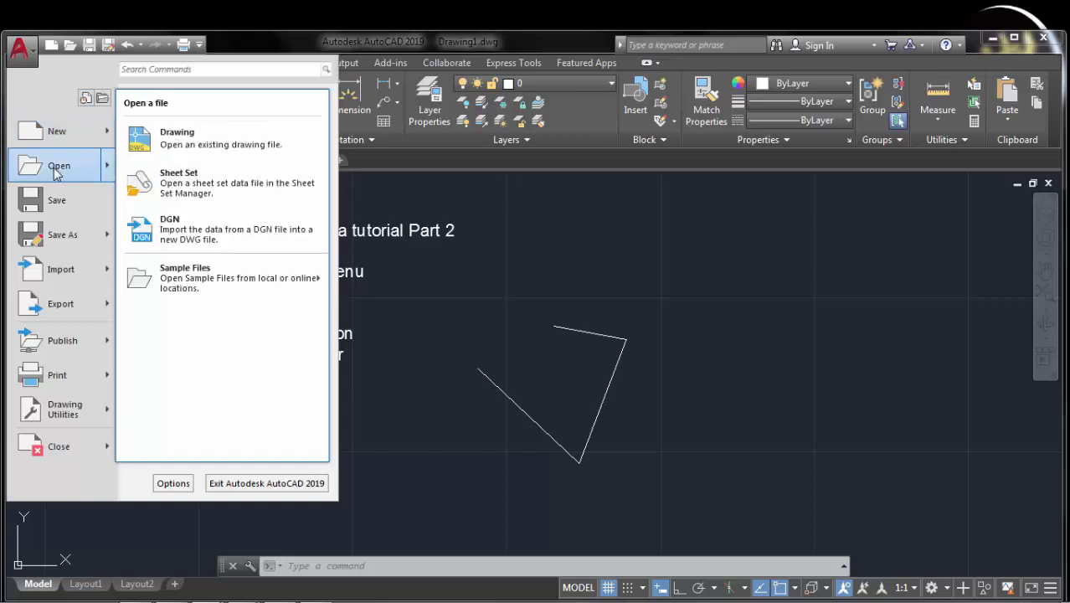
Step: Open Save As for Drawing1, review the file types keeping AutoCAD 2018 Drawing, then cancel
{"action": "left_click", "coordinate": [63, 234]}
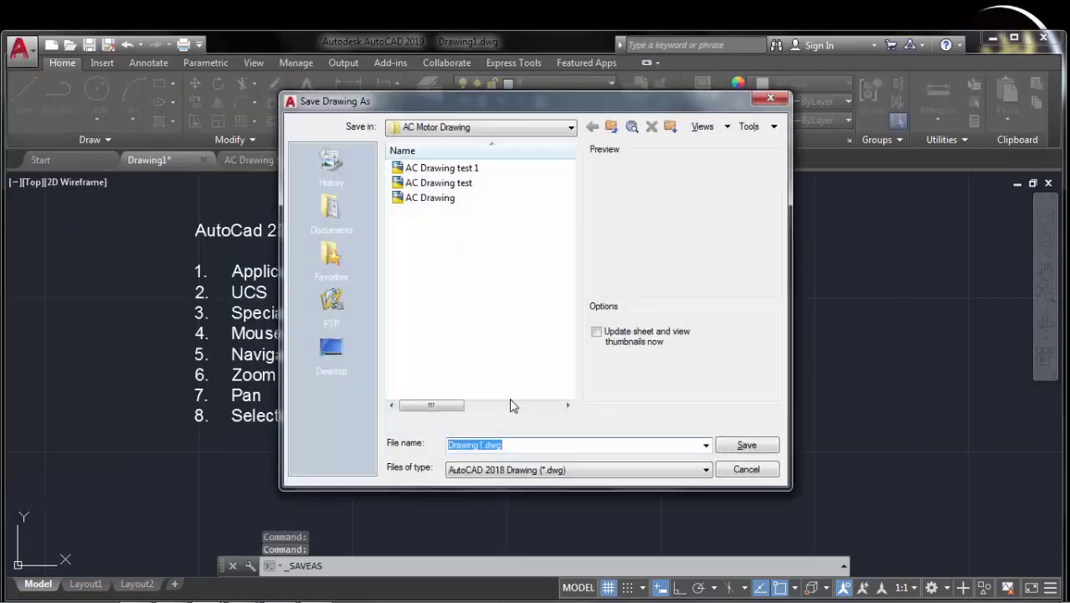
{"action": "left_click", "coordinate": [704, 471]}
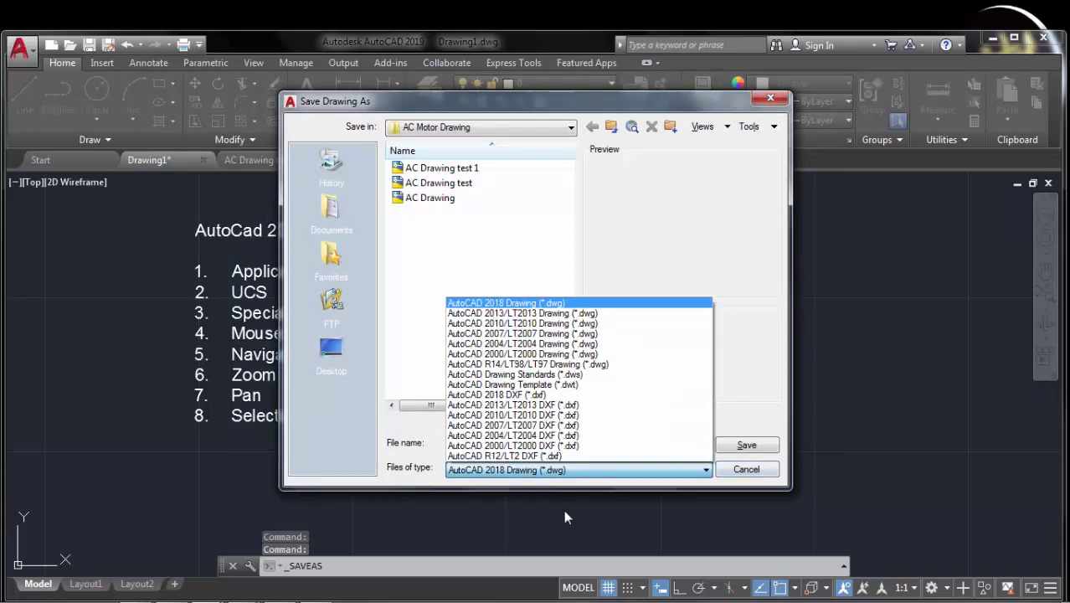
{"action": "left_click", "coordinate": [743, 469]}
{"action": "left_click", "coordinate": [751, 472]}
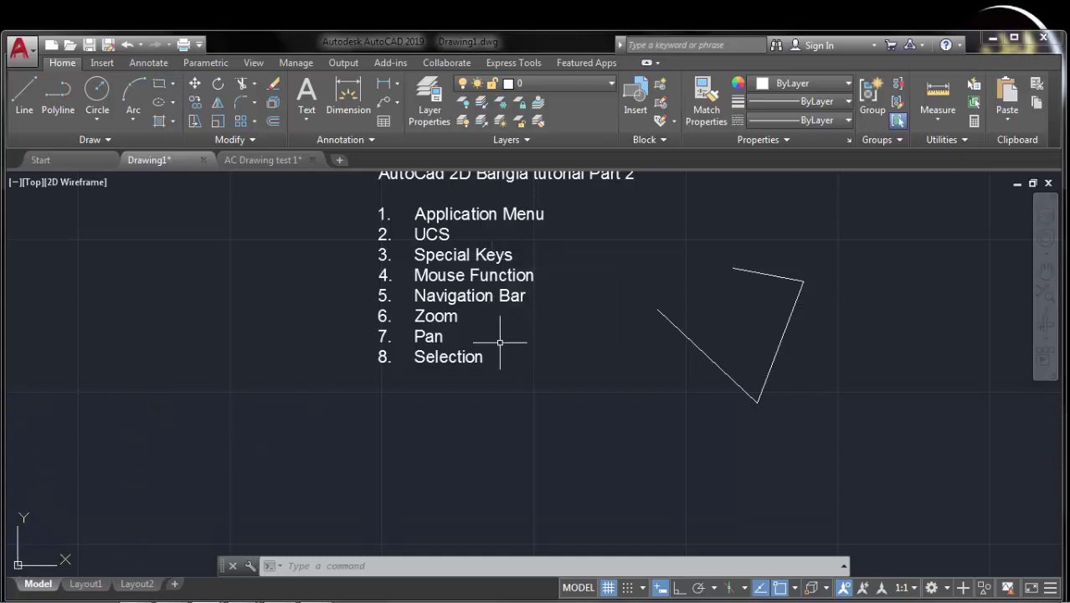
Step: Pan the drawing left and start a new line, toggling between X and Y coordinate entry
{"action": "middle_click_drag", "start_coordinate": [552, 401], "coordinate": [467, 403]}
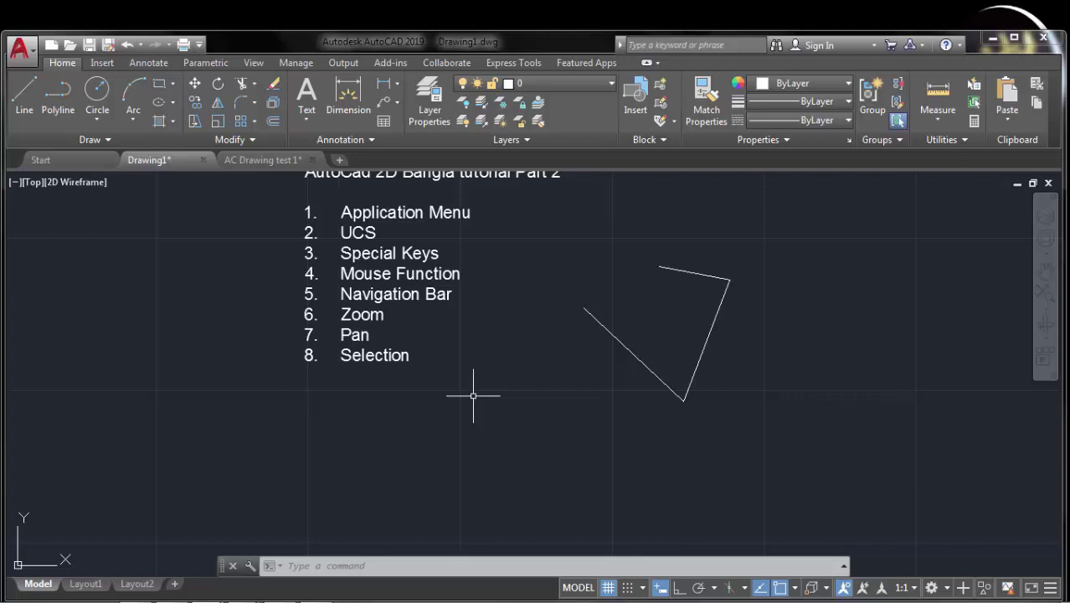
{"action": "left_click", "coordinate": [24, 91]}
{"action": "key", "text": "Tab"}
{"action": "key", "text": "Tab"}
{"action": "key", "text": "Tab"}
{"action": "key", "text": "Tab"}
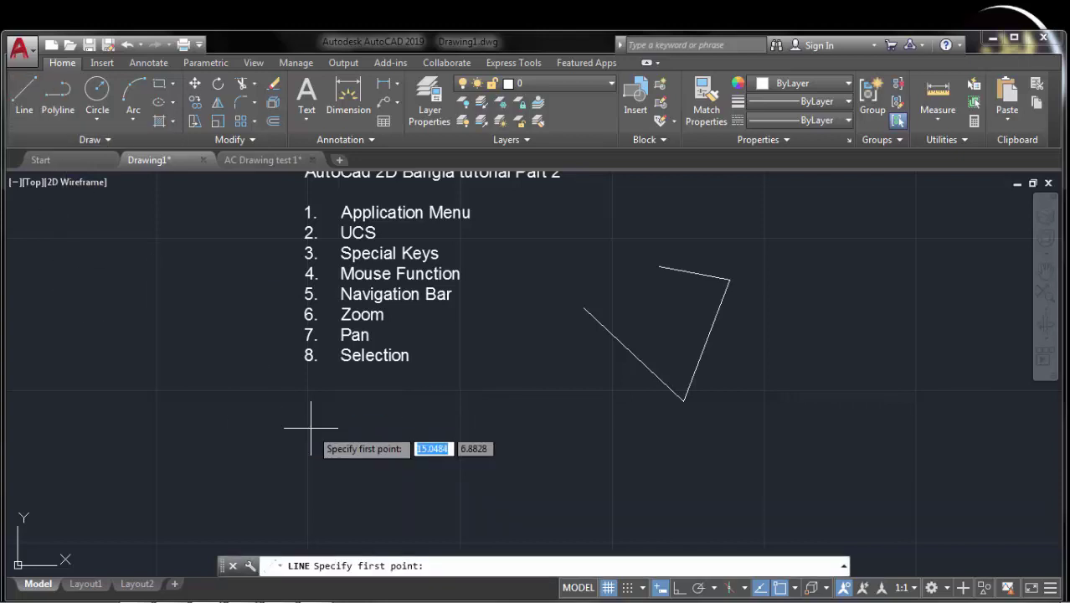
{"action": "key", "text": "Tab"}
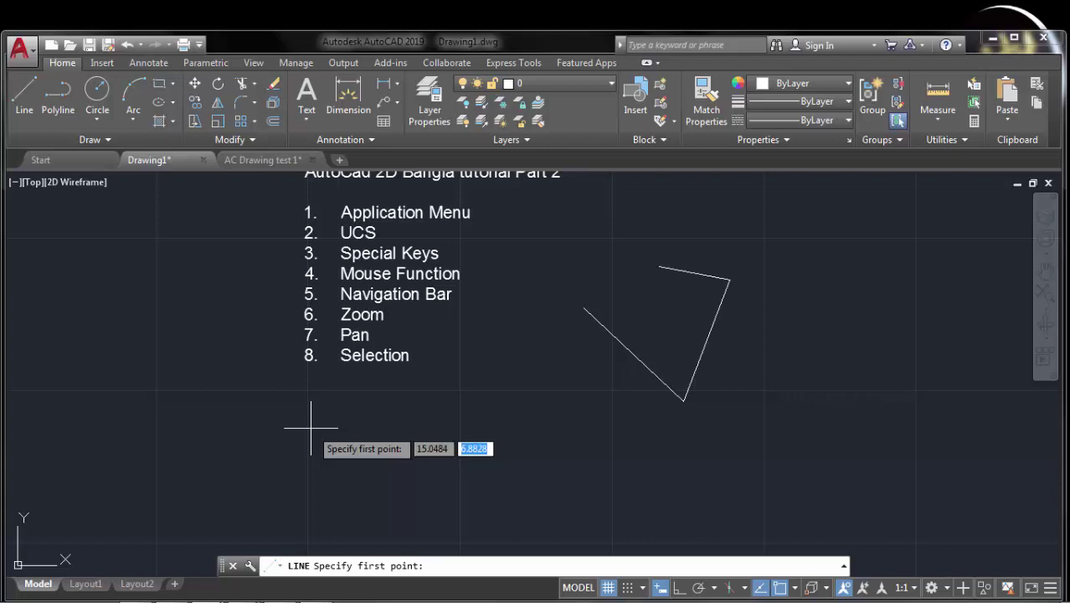
{"action": "key", "text": "Escape"}
{"action": "key", "text": "Escape"}
{"action": "key", "text": "Escape"}
{"action": "key", "text": "Escape"}
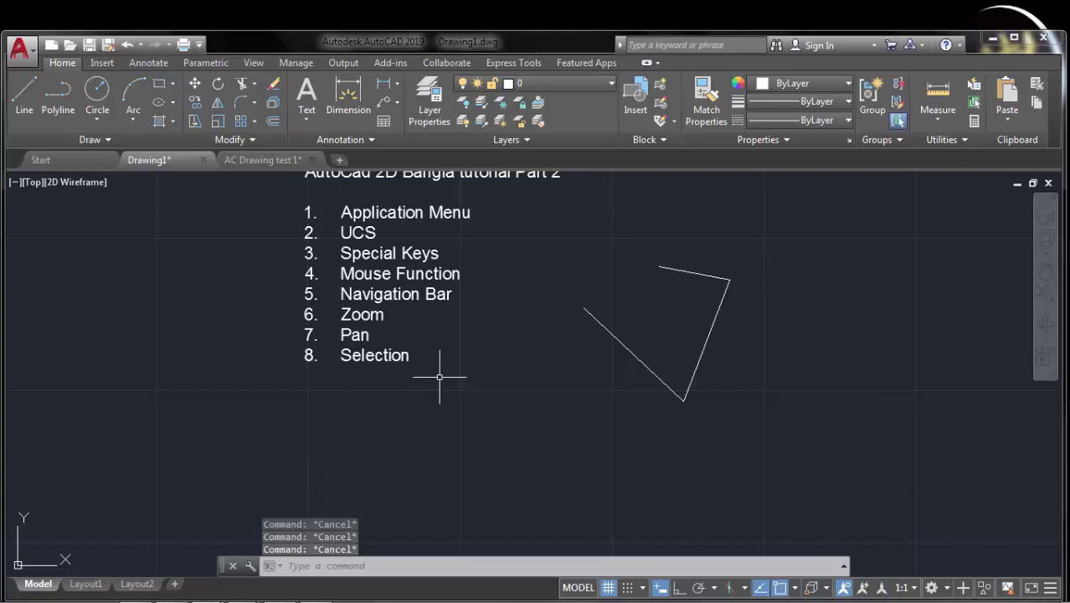
Step: Zoom to extents and pan so the 'AutoCad 2D Bangla tutorial Part 2' list and sketch fill the view
{"action": "scroll", "coordinate": [513, 329], "scroll_direction": "down", "scroll_amount": 2}
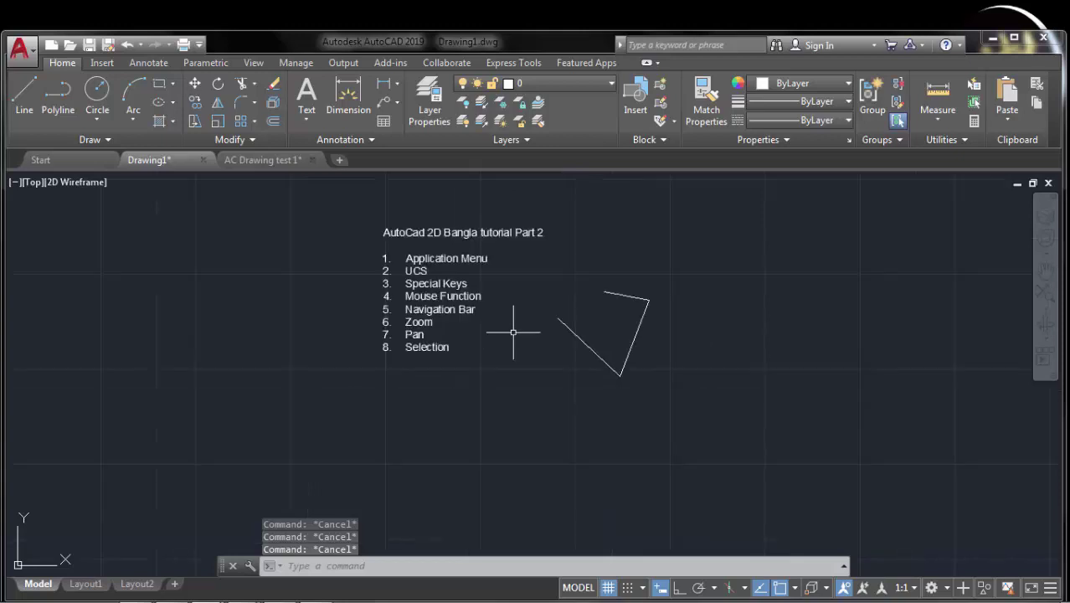
{"action": "scroll", "coordinate": [514, 298], "scroll_direction": "up", "scroll_amount": 2}
{"action": "scroll", "coordinate": [509, 294], "scroll_direction": "down", "scroll_amount": 2}
{"action": "scroll", "coordinate": [509, 294], "scroll_direction": "up", "scroll_amount": 2}
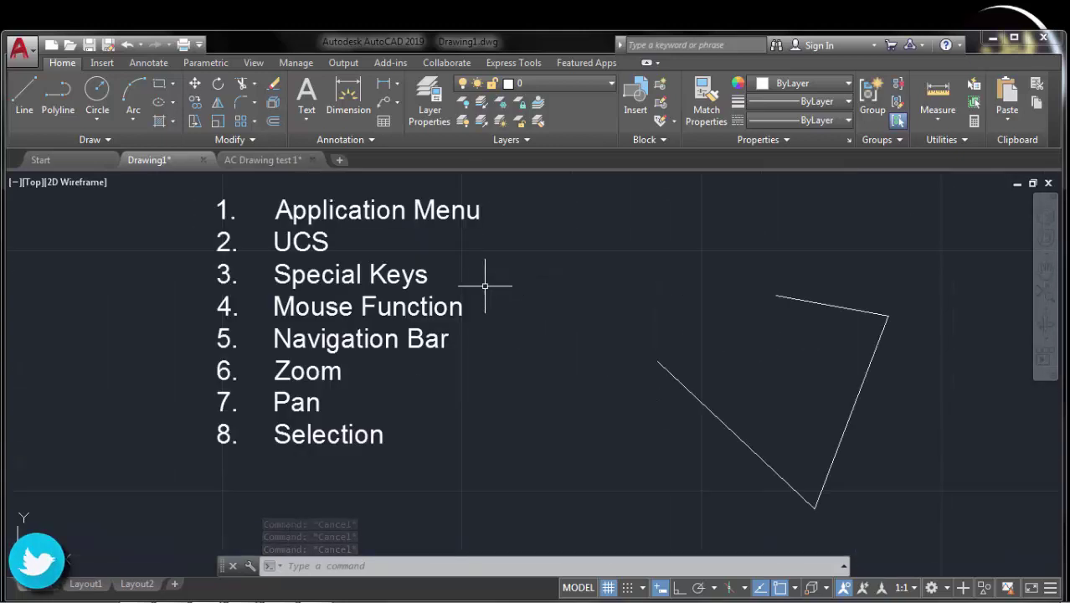
{"action": "scroll", "coordinate": [494, 286], "scroll_direction": "down", "scroll_amount": 2}
{"action": "scroll", "coordinate": [503, 296], "scroll_direction": "up", "scroll_amount": 2}
{"action": "scroll", "coordinate": [503, 296], "scroll_direction": "down", "scroll_amount": 3}
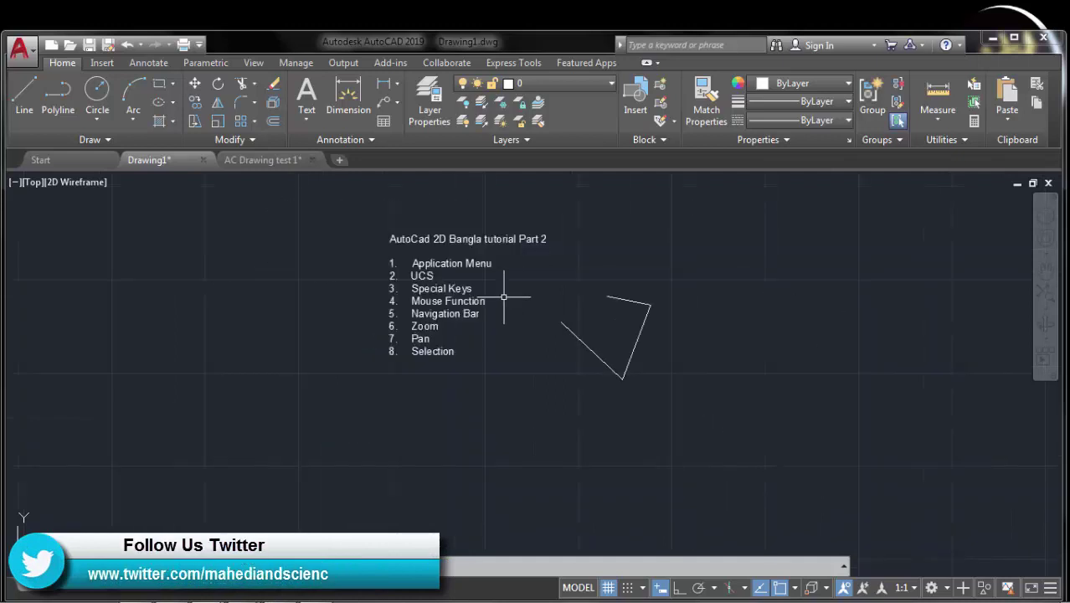
{"action": "middle_click", "coordinate": [504, 296]}
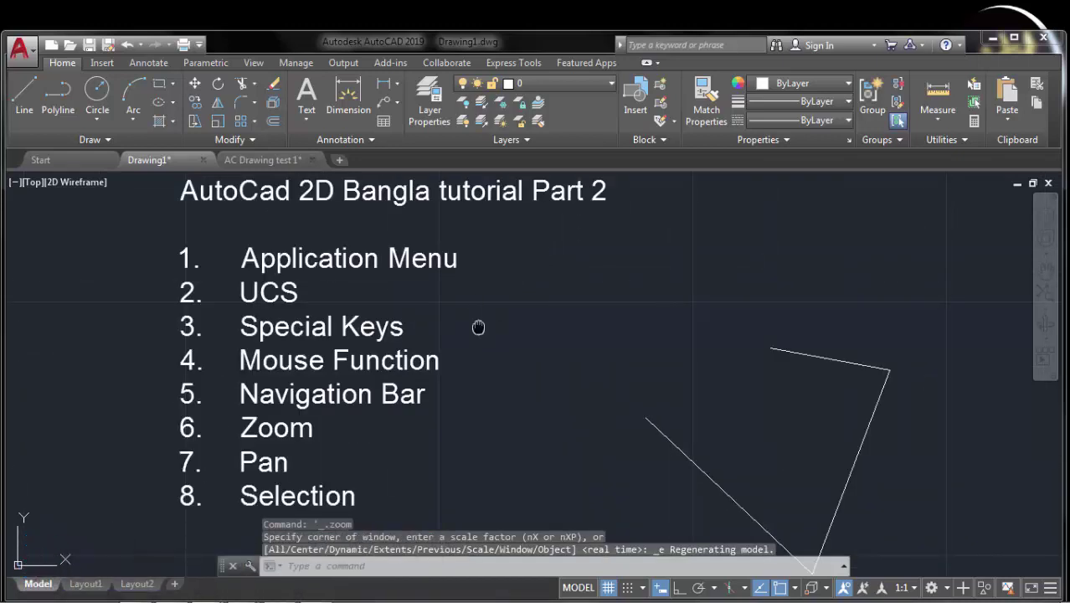
{"action": "middle_click_drag", "start_coordinate": [478, 327], "coordinate": [499, 312]}
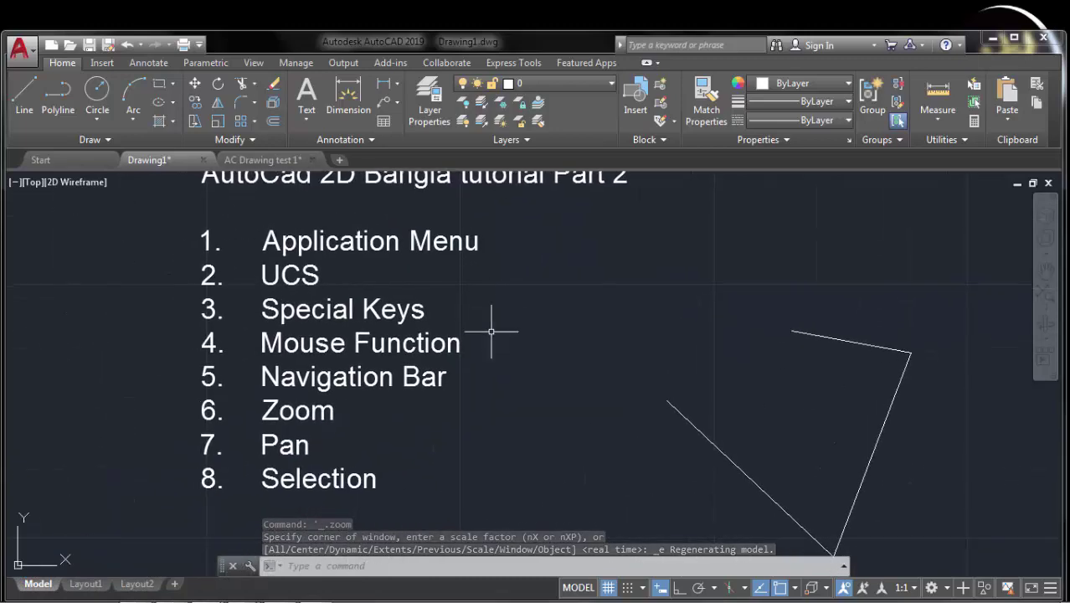
Step: Dismiss the canvas shortcut menu, sweep an empty selection window, and pan until the whole topic list shows
{"action": "right_click", "coordinate": [579, 298]}
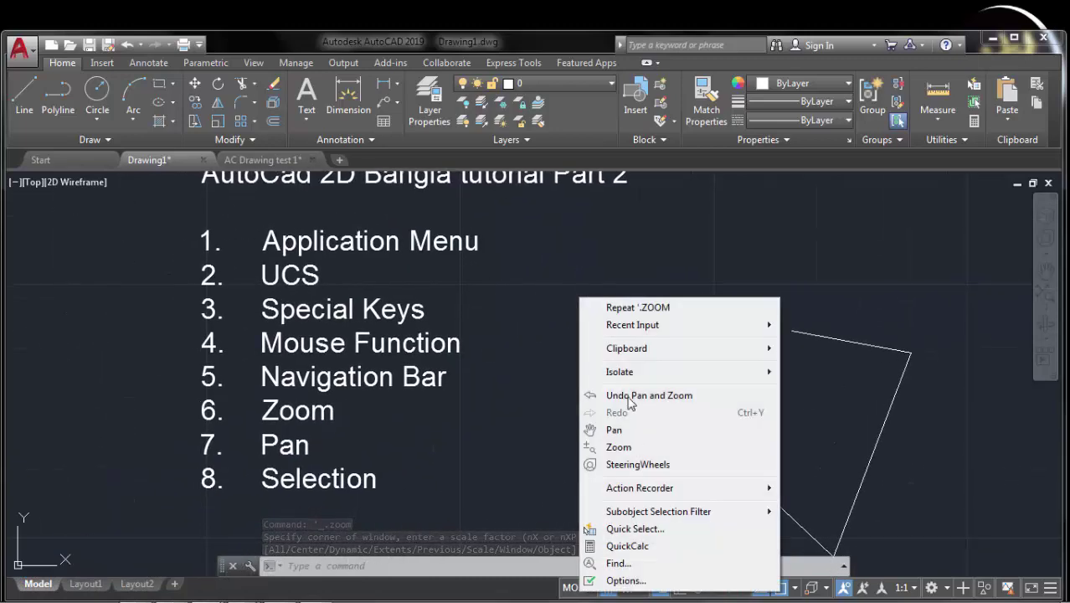
{"action": "left_click", "coordinate": [515, 357]}
{"action": "left_click", "coordinate": [535, 381]}
{"action": "left_click_drag", "start_coordinate": [535, 381], "coordinate": [420, 403]}
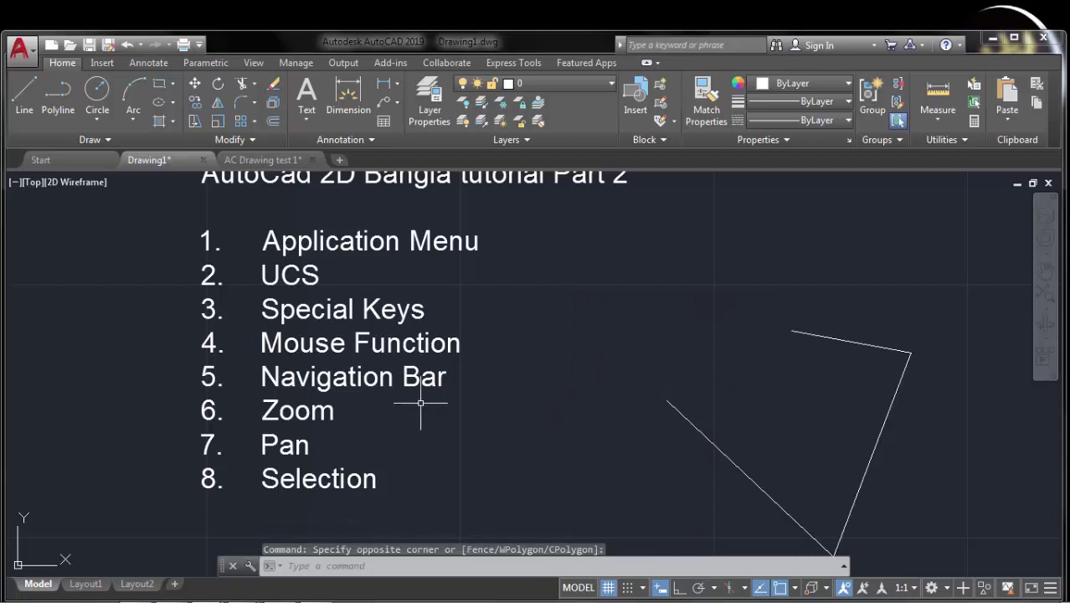
{"action": "scroll", "coordinate": [373, 394], "scroll_direction": "down", "scroll_amount": 2}
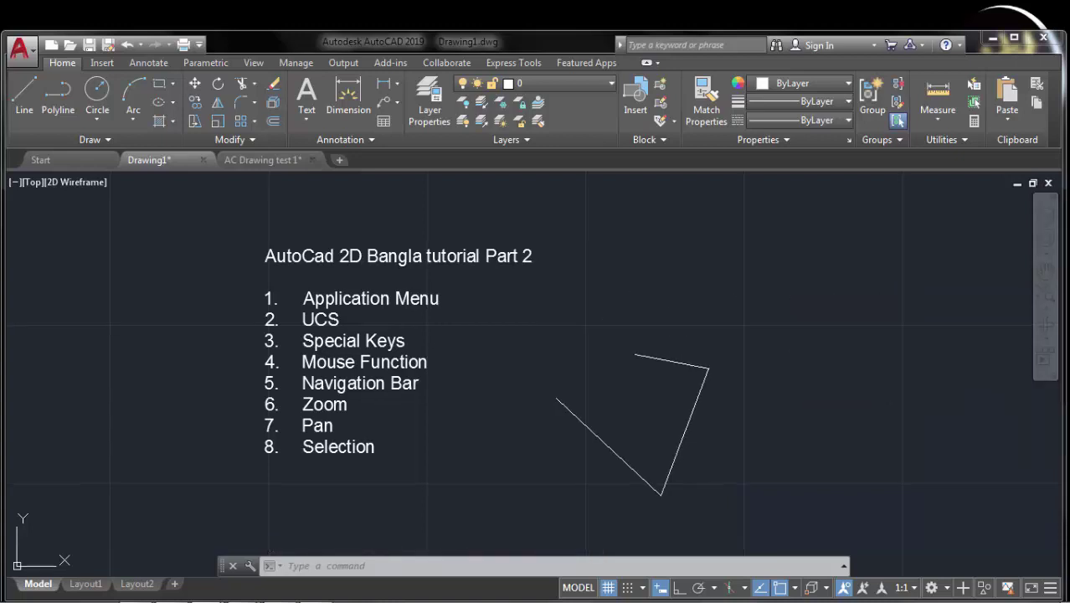
{"action": "mouse_move", "coordinate": [727, 314]}
{"action": "middle_mouse_down"}
{"action": "mouse_move", "coordinate": [409, 328]}
{"action": "mouse_move", "coordinate": [317, 344]}
{"action": "mouse_move", "coordinate": [461, 361]}
{"action": "middle_mouse_up"}
{"action": "mouse_move", "coordinate": [260, 346]}
{"action": "middle_mouse_down"}
{"action": "mouse_move", "coordinate": [423, 353]}
{"action": "mouse_move", "coordinate": [480, 325]}
{"action": "mouse_move", "coordinate": [640, 310]}
{"action": "mouse_move", "coordinate": [424, 361]}
{"action": "mouse_move", "coordinate": [607, 304]}
{"action": "mouse_move", "coordinate": [442, 282]}
{"action": "middle_mouse_up"}
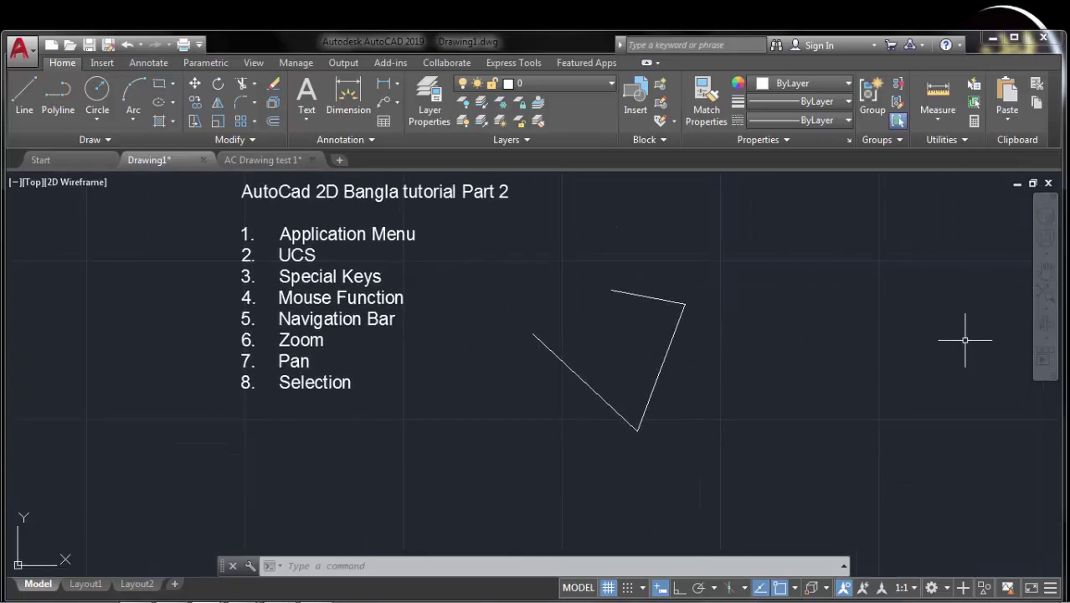
Step: Close the shortcut menu and empty selection window, then show the Navigation Bar zoom methods list
{"action": "right_click", "coordinate": [747, 255]}
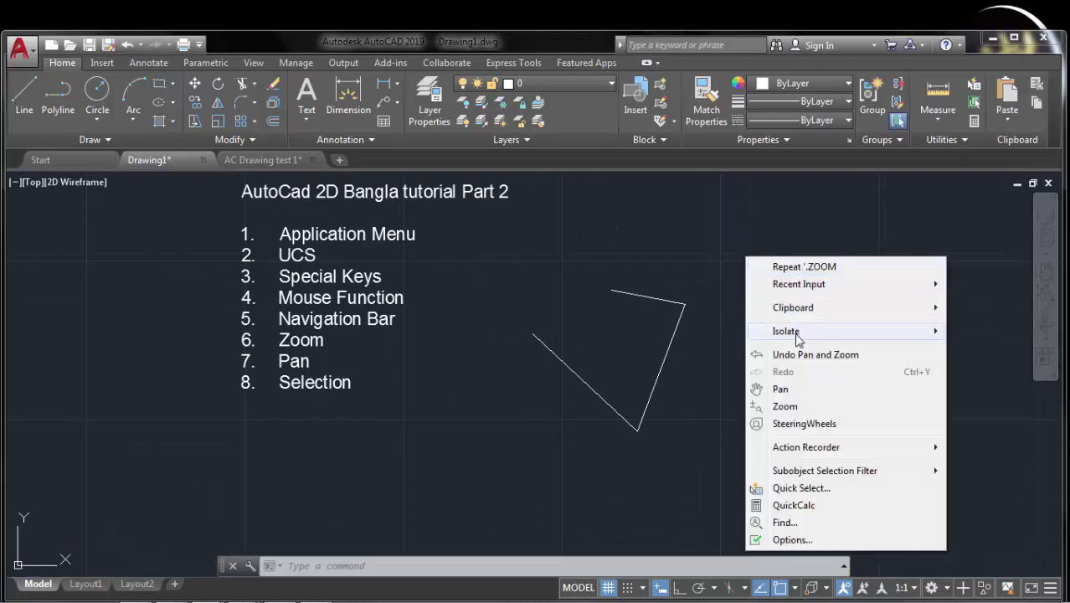
{"action": "left_click", "coordinate": [661, 457]}
{"action": "left_click", "coordinate": [833, 352]}
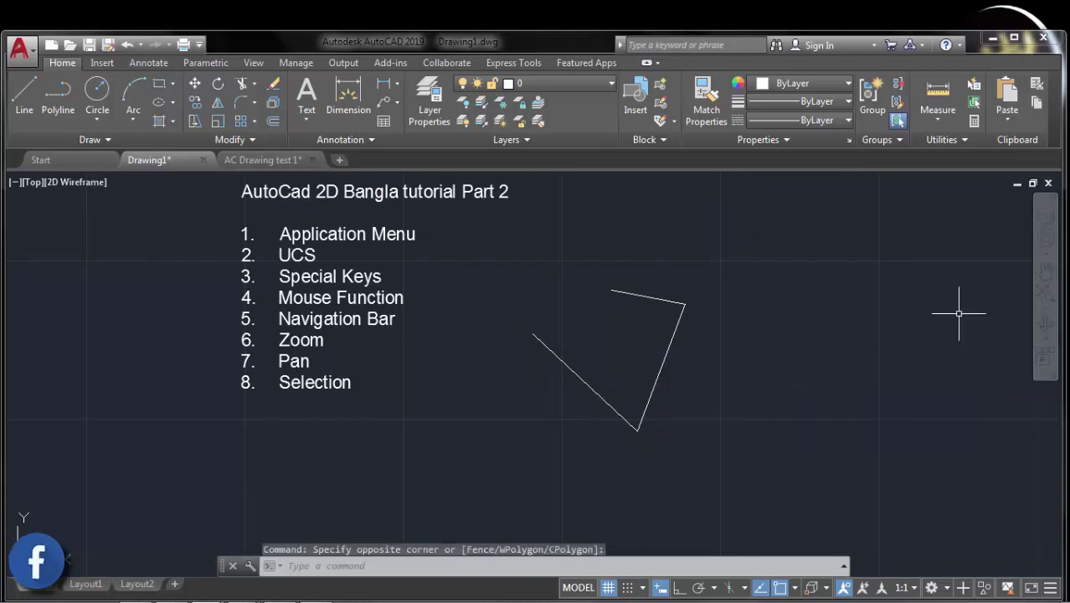
{"action": "left_click", "coordinate": [1045, 308]}
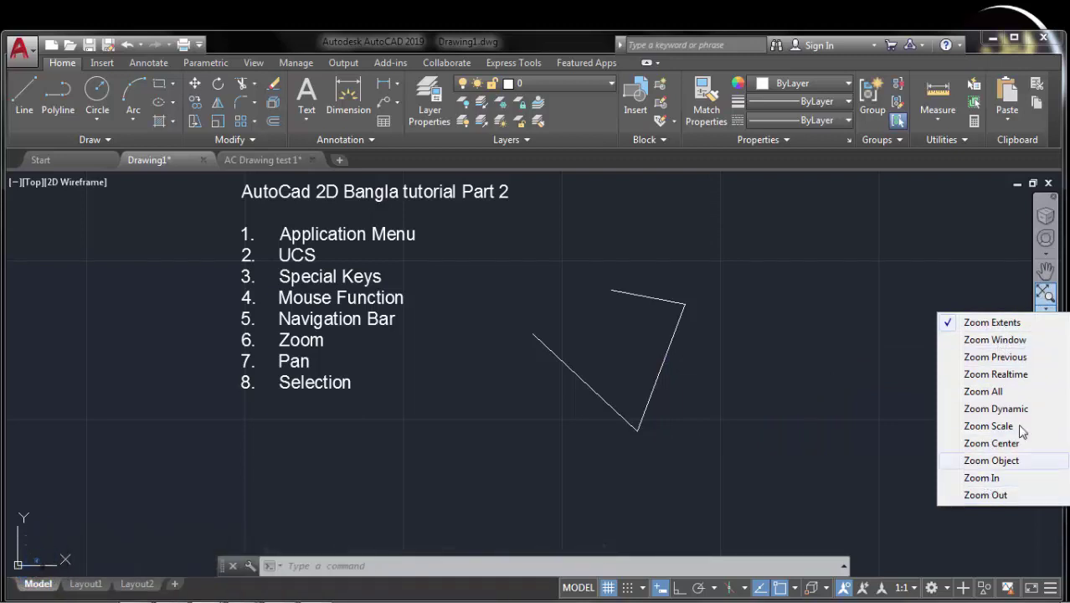
Step: Run a crossing selection across the sketch and wheel-zoom the list in and out
{"action": "left_click_drag", "start_coordinate": [851, 374], "coordinate": [450, 363]}
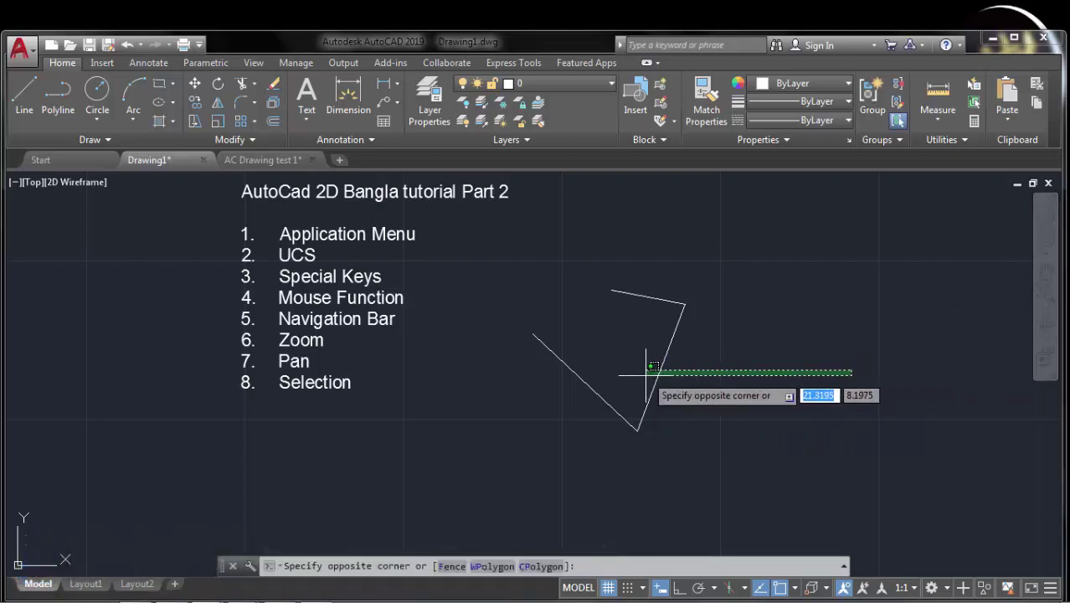
{"action": "scroll", "coordinate": [333, 276], "scroll_direction": "up", "scroll_amount": 4}
{"action": "scroll", "coordinate": [333, 275], "scroll_direction": "up", "scroll_amount": 4}
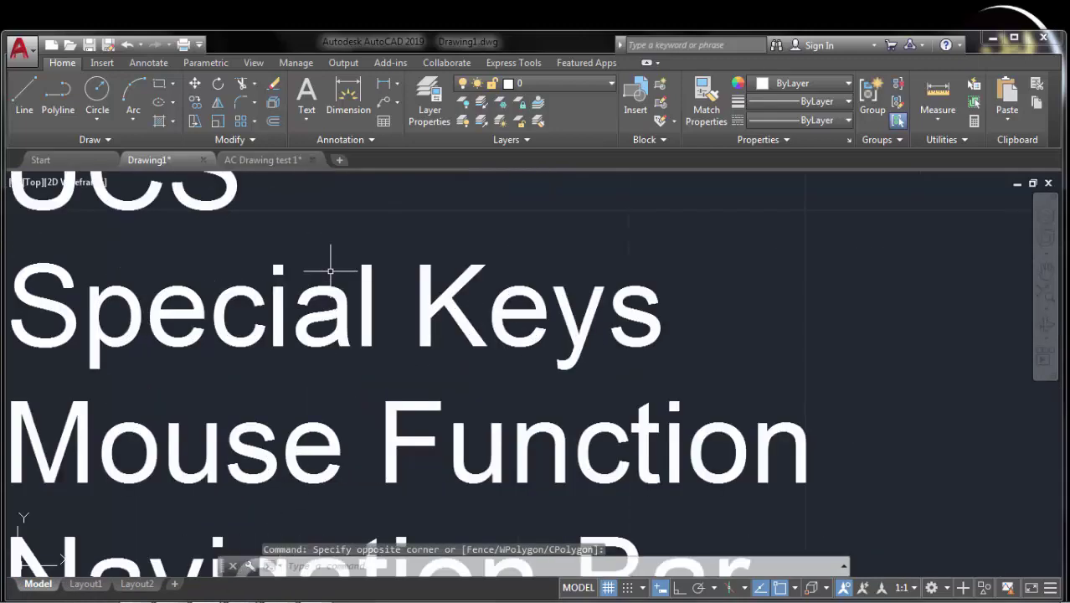
{"action": "scroll", "coordinate": [333, 274], "scroll_direction": "down", "scroll_amount": 8}
{"action": "scroll", "coordinate": [332, 271], "scroll_direction": "down", "scroll_amount": 6}
{"action": "scroll", "coordinate": [333, 270], "scroll_direction": "up", "scroll_amount": 5}
Step: Zoom the list in and back out with Realtime Zoom, then switch to AC Drawing test 1
{"action": "right_click", "coordinate": [662, 290]}
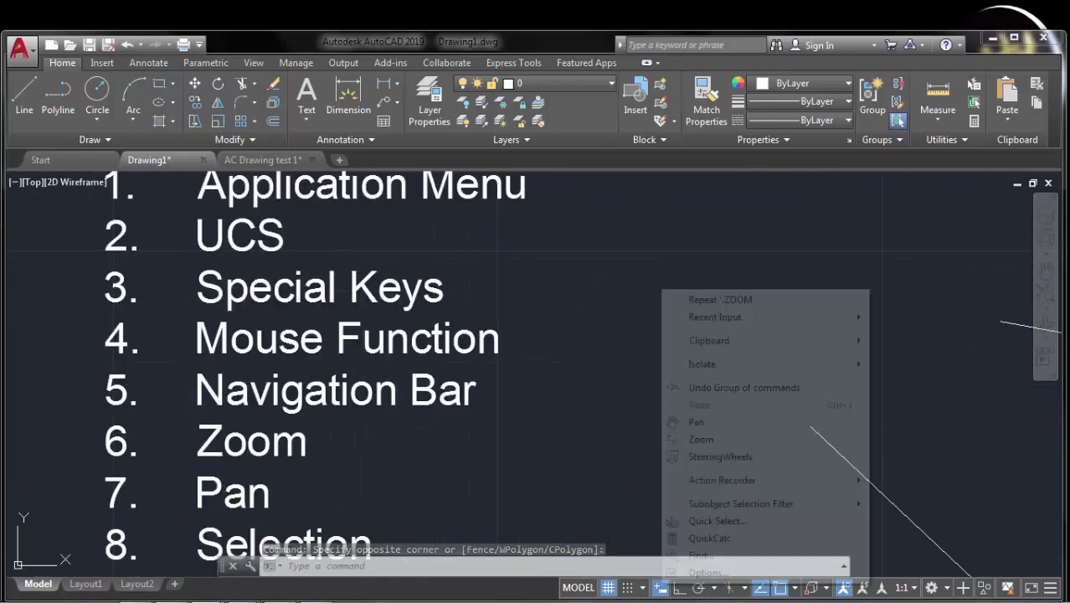
{"action": "left_click", "coordinate": [703, 439]}
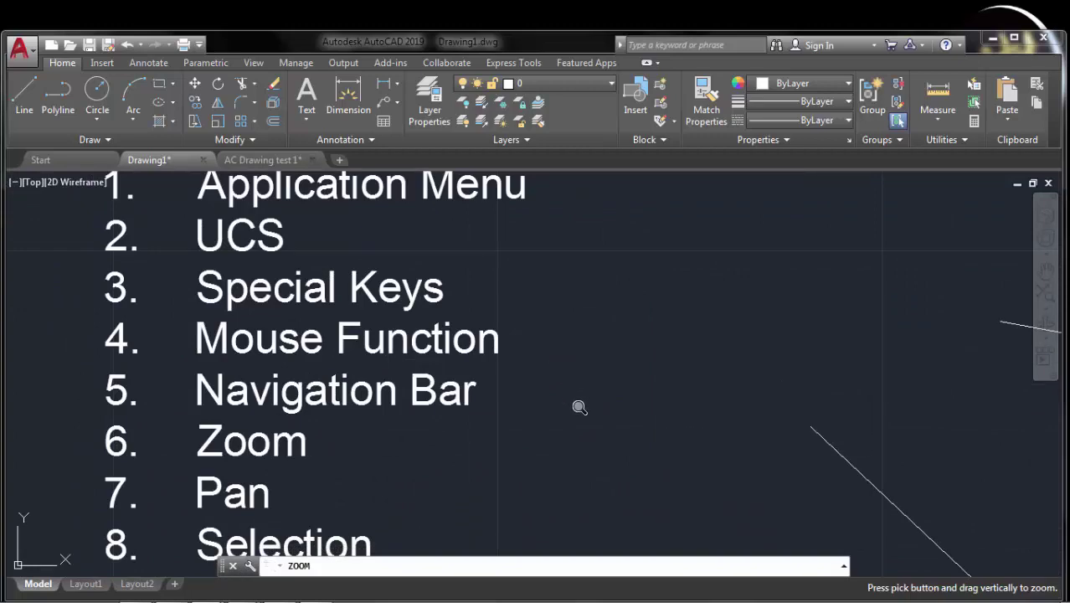
{"action": "mouse_move", "coordinate": [579, 406]}
{"action": "left_mouse_down"}
{"action": "mouse_move", "coordinate": [613, 208]}
{"action": "mouse_move", "coordinate": [602, 513]}
{"action": "left_mouse_up"}
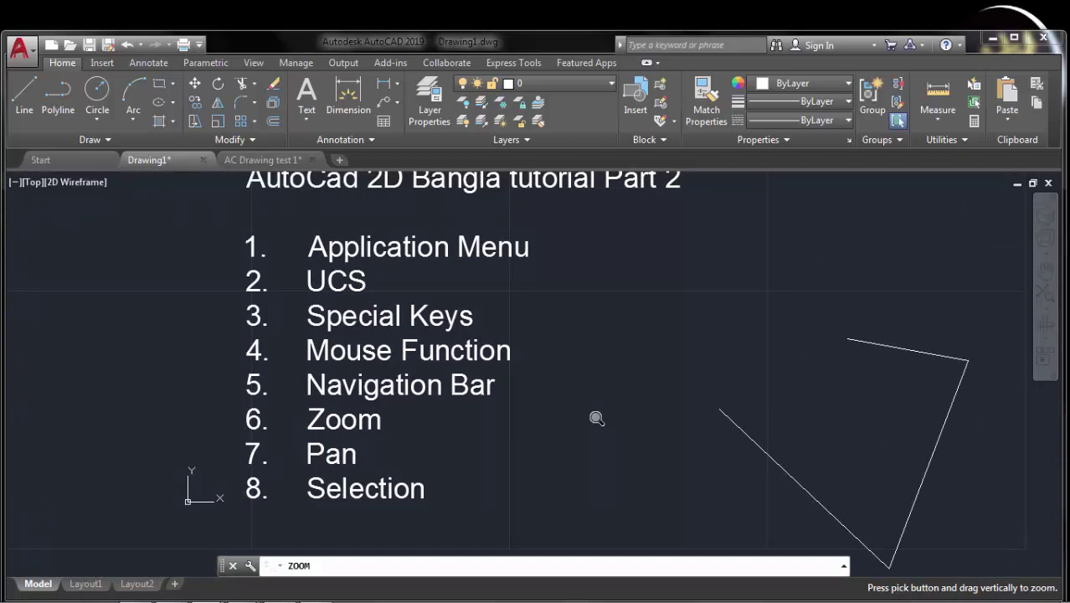
{"action": "key", "text": "Escape"}
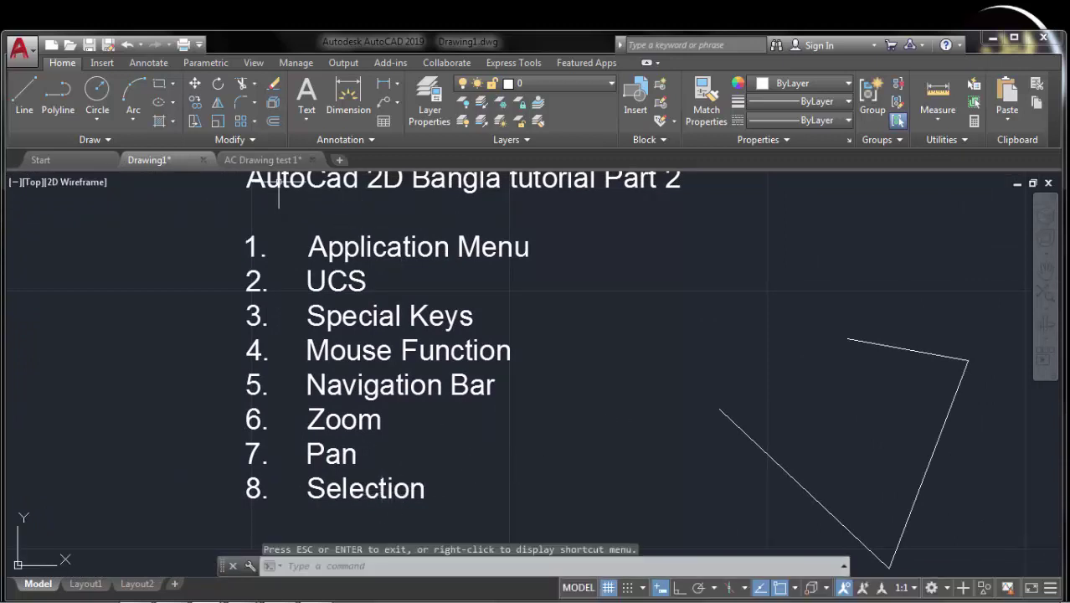
{"action": "left_click", "coordinate": [262, 159]}
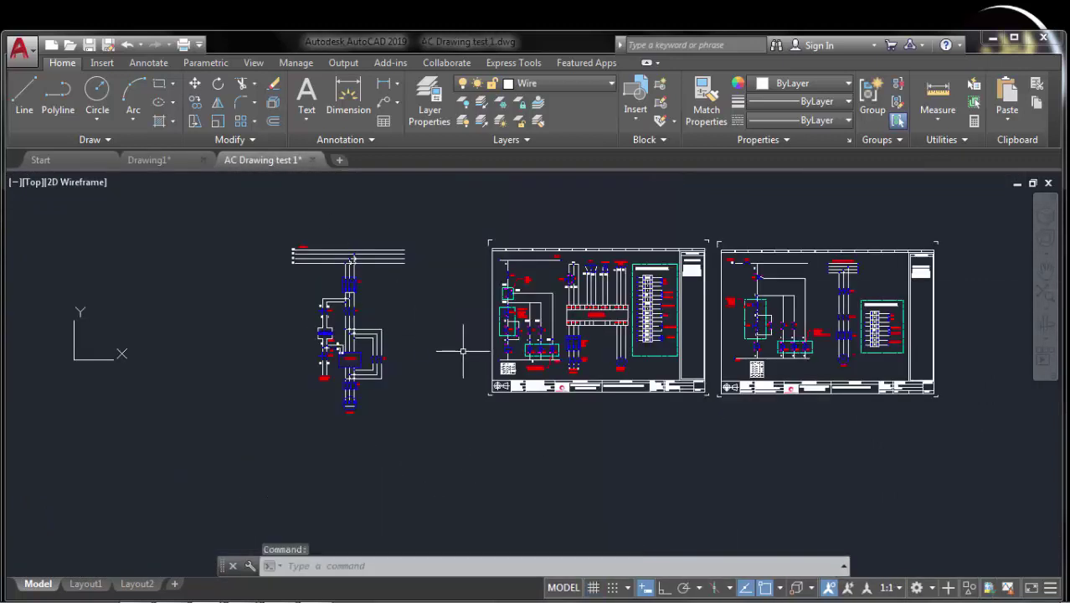
{"action": "left_click", "coordinate": [447, 229]}
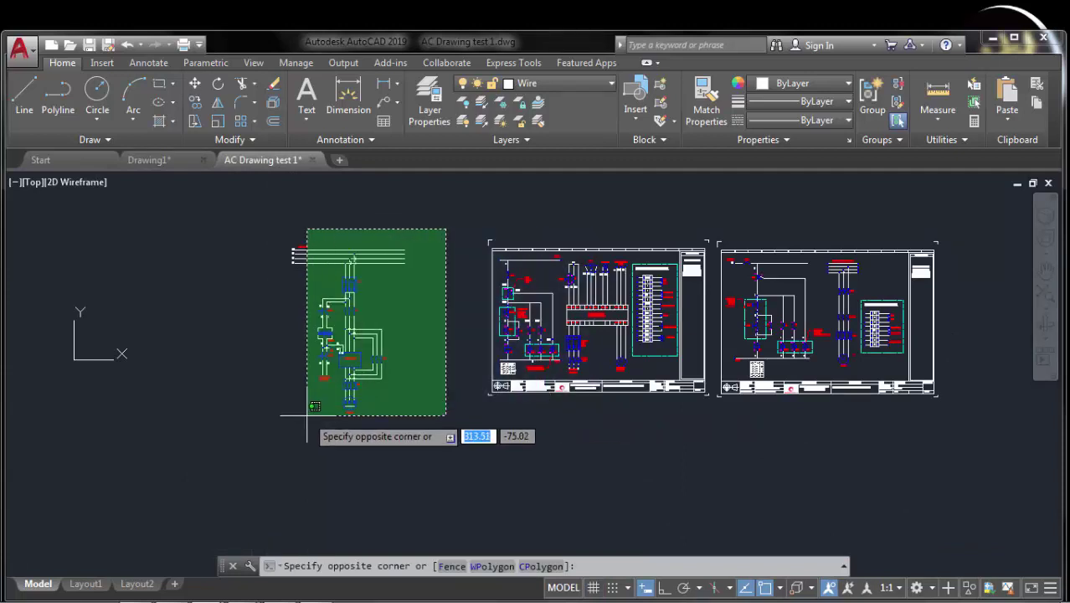
{"action": "key", "text": "Escape"}
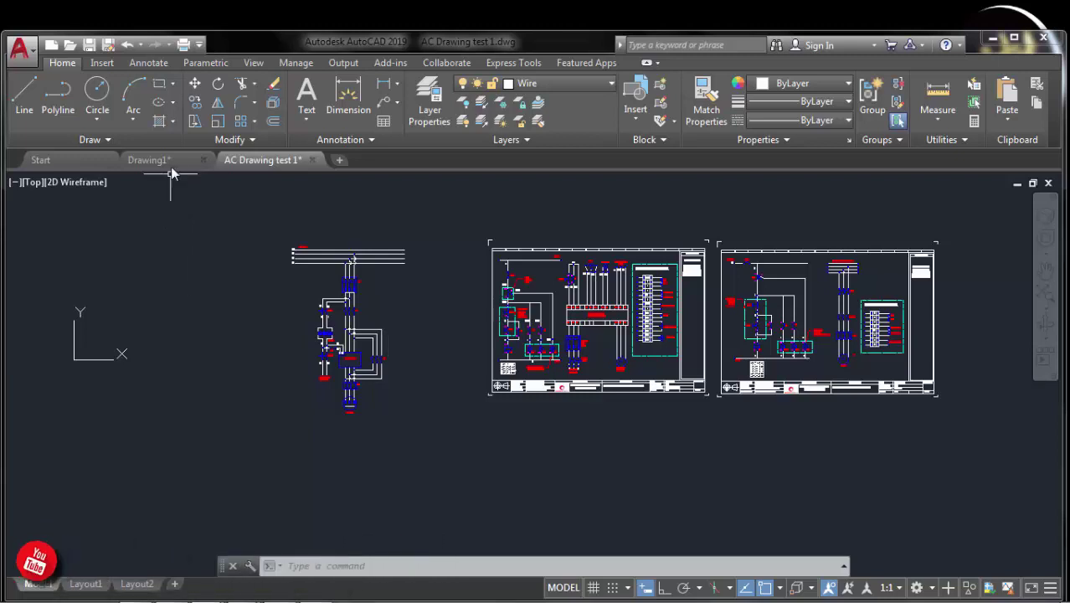
Step: Return to Drawing1 and zoom and pan the topic list into view
{"action": "left_click", "coordinate": [170, 158]}
{"action": "scroll", "coordinate": [451, 270], "scroll_direction": "down", "scroll_amount": 3}
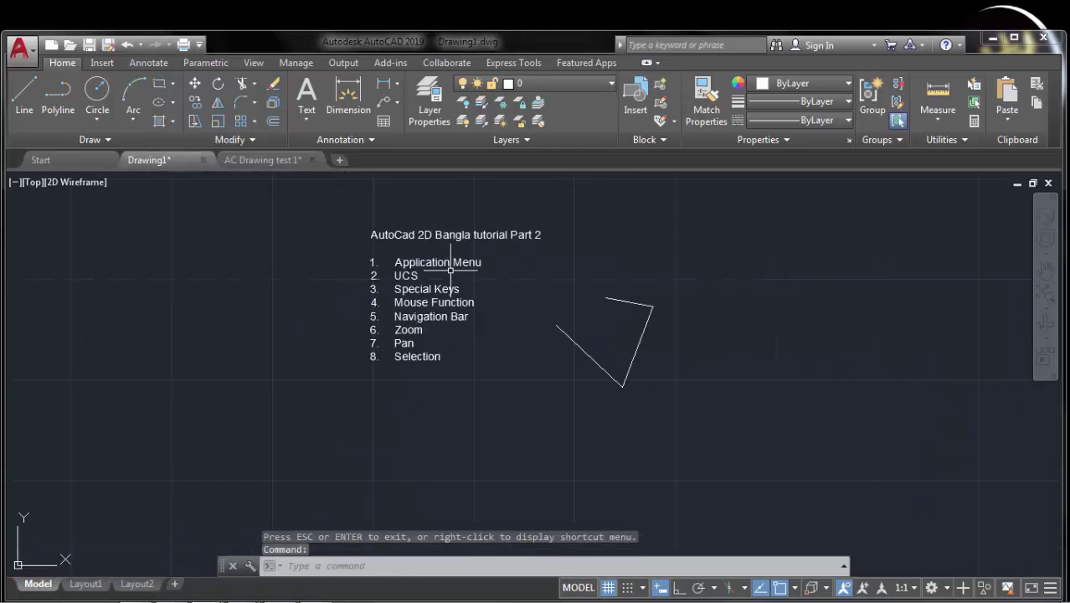
{"action": "middle_click_drag", "start_coordinate": [509, 271], "coordinate": [422, 297]}
{"action": "scroll", "coordinate": [432, 298], "scroll_direction": "up", "scroll_amount": 1}
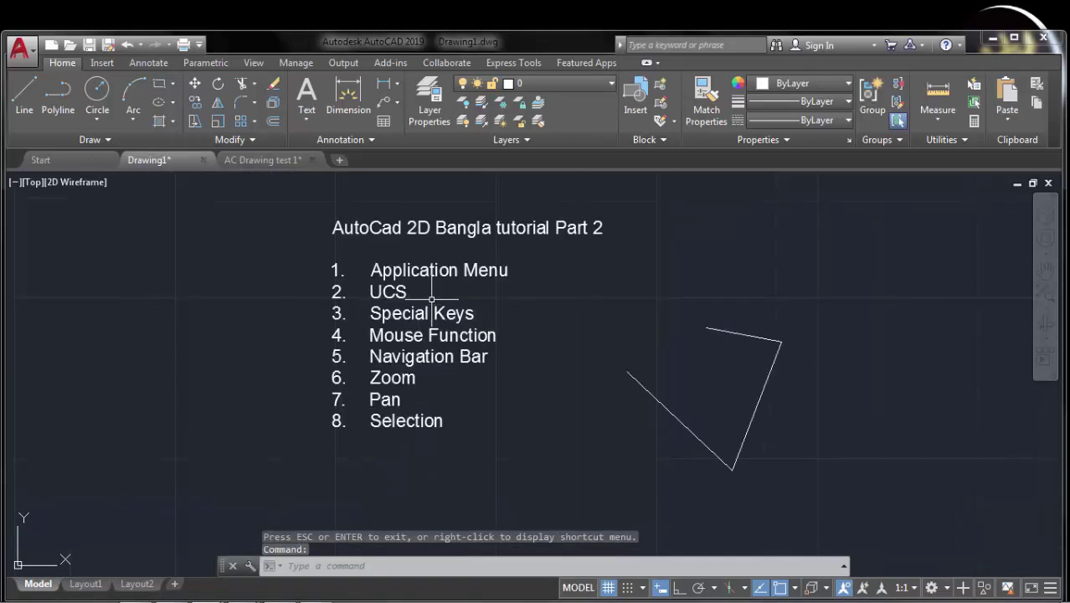
{"action": "scroll", "coordinate": [512, 299], "scroll_direction": "up", "scroll_amount": 1}
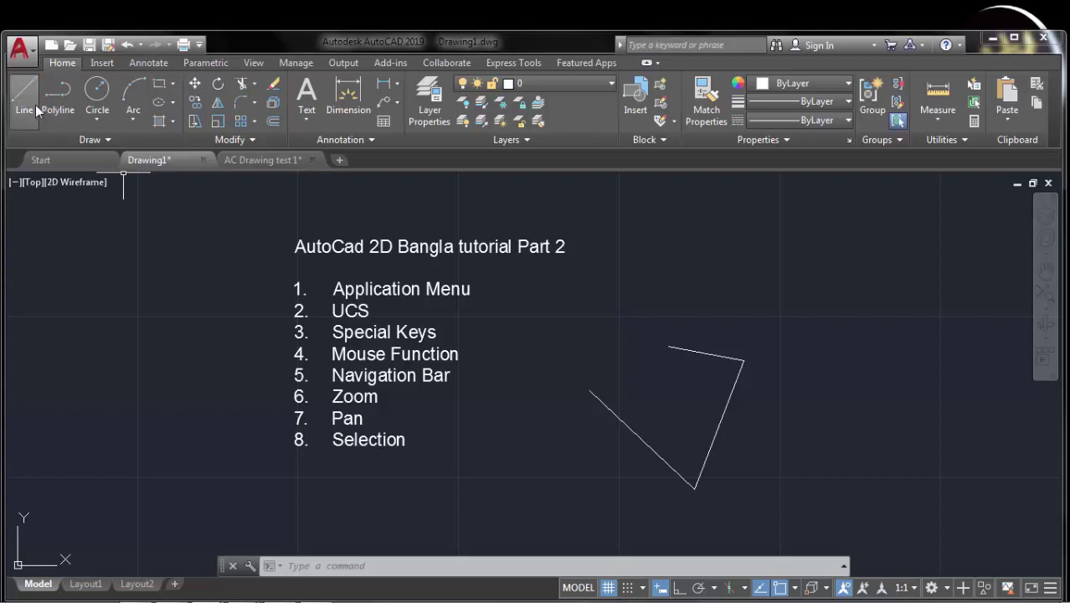
Step: Expand and collapse the Draw panel, close empty selection windows, and pan the drawing right and down
{"action": "left_click", "coordinate": [107, 138]}
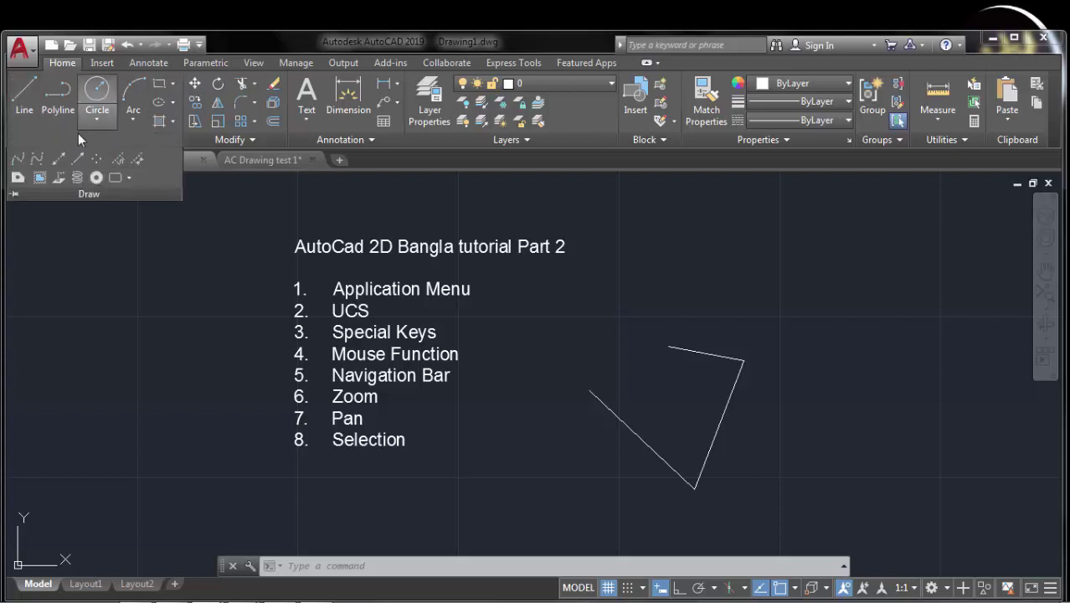
{"action": "left_click", "coordinate": [250, 236]}
{"action": "left_click", "coordinate": [263, 258]}
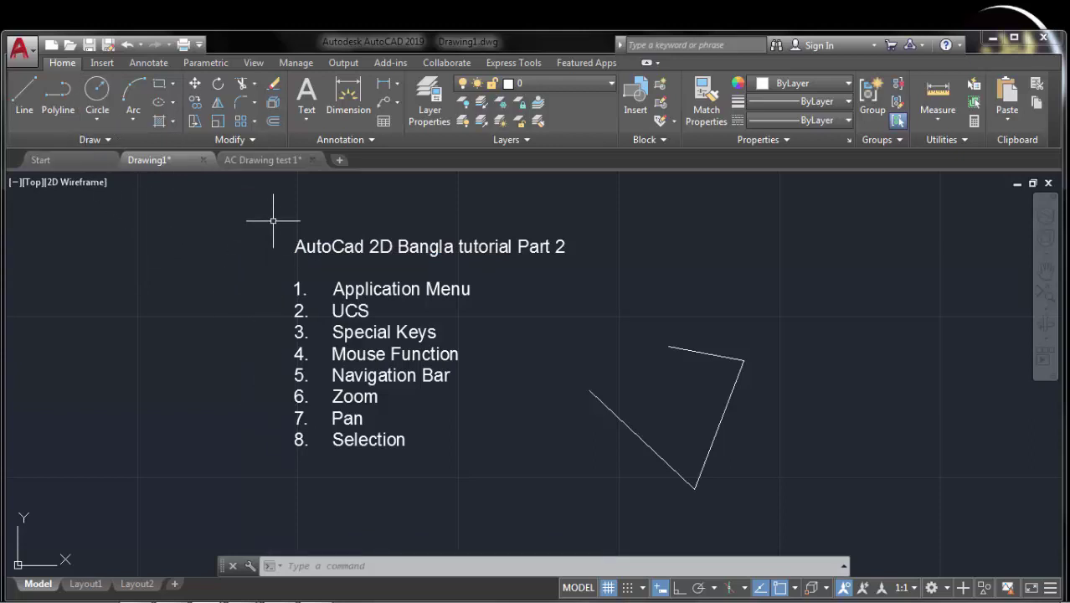
{"action": "left_click", "coordinate": [273, 221]}
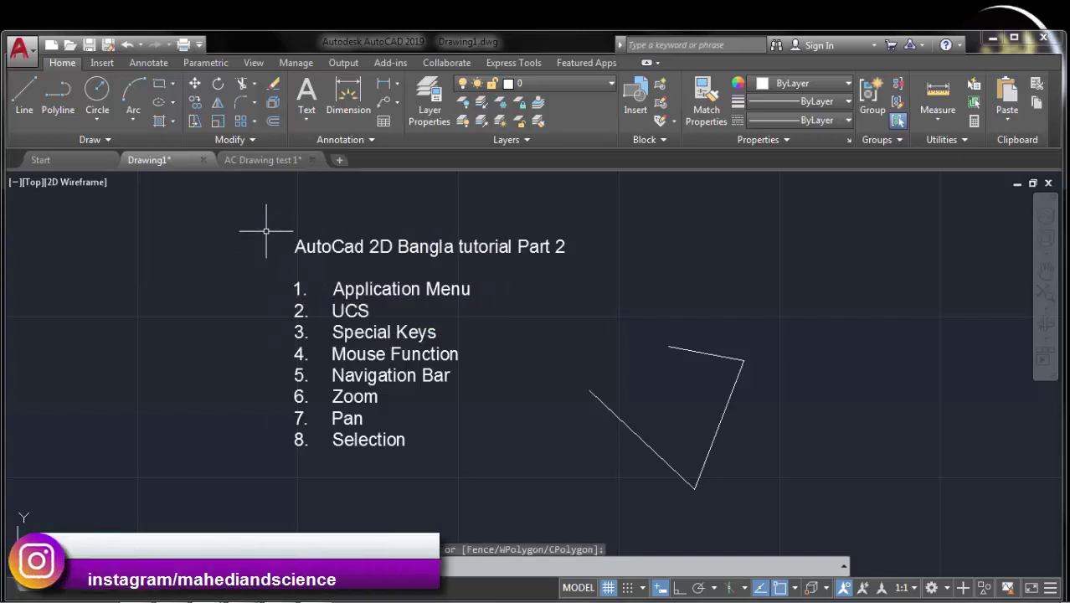
{"action": "left_click", "coordinate": [266, 231]}
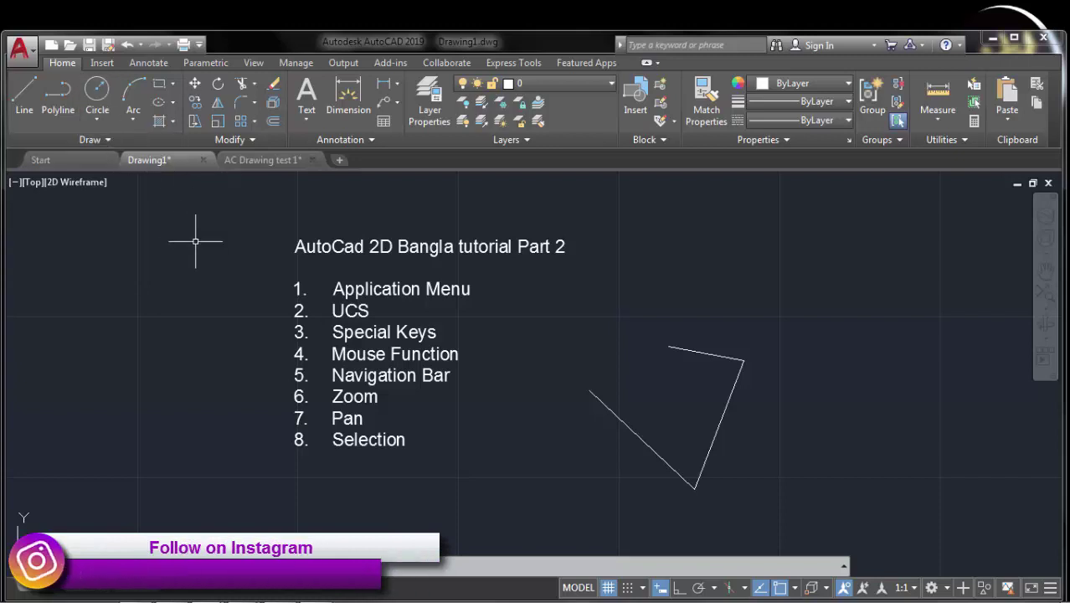
{"action": "mouse_move", "coordinate": [297, 219]}
{"action": "middle_mouse_down"}
{"action": "mouse_move", "coordinate": [314, 225]}
{"action": "mouse_move", "coordinate": [278, 239]}
{"action": "middle_mouse_up"}
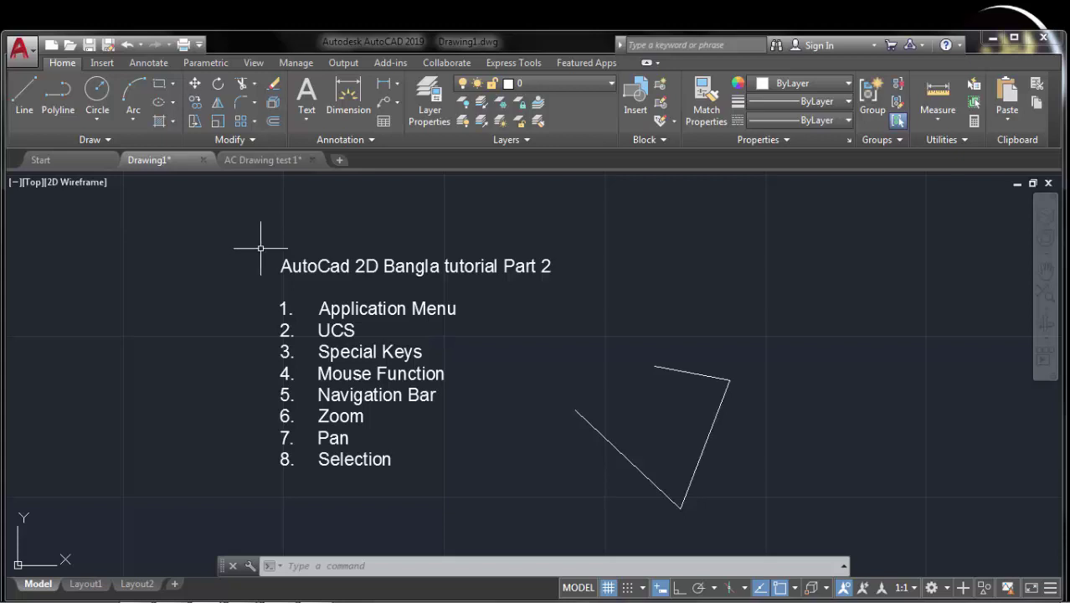
Step: Draw three empty crossing windows left of the title, then pan the view slightly right
{"action": "left_click", "coordinate": [246, 240]}
{"action": "left_click", "coordinate": [179, 301]}
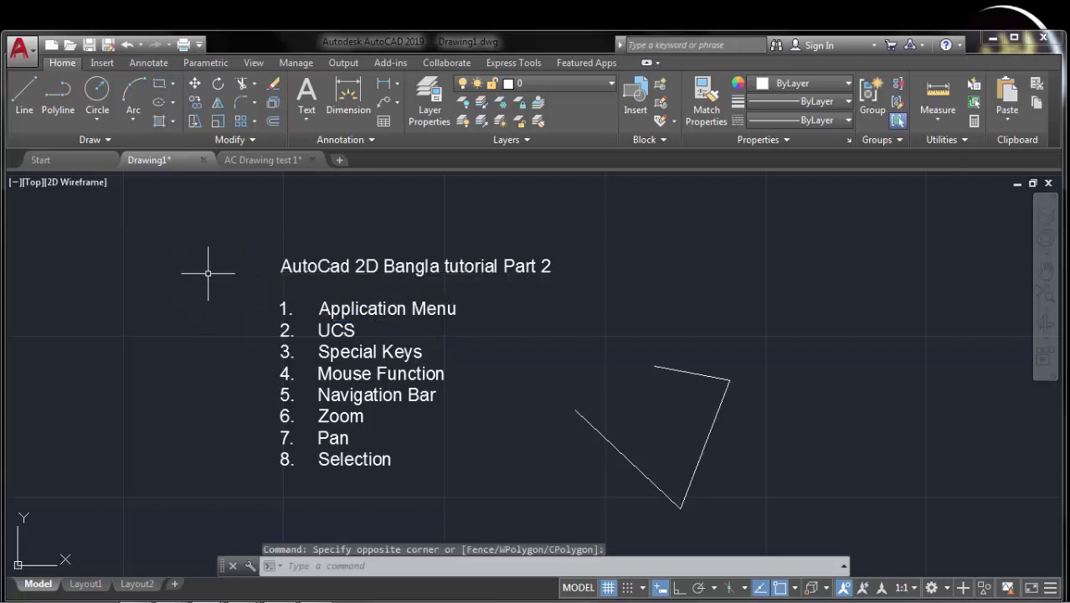
{"action": "left_click", "coordinate": [258, 232]}
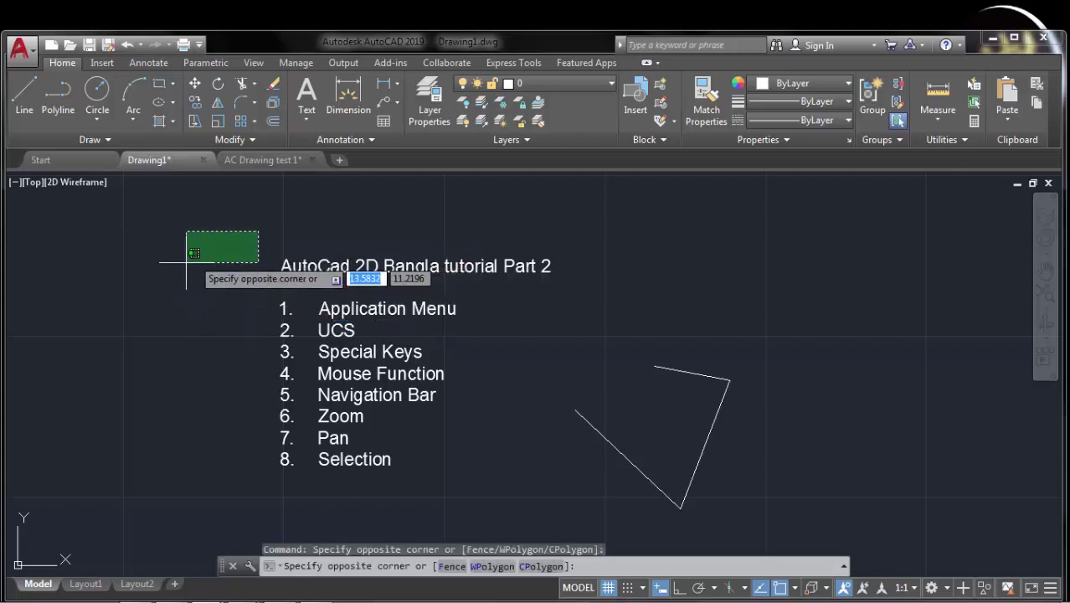
{"action": "left_click", "coordinate": [111, 293]}
{"action": "left_click", "coordinate": [268, 230]}
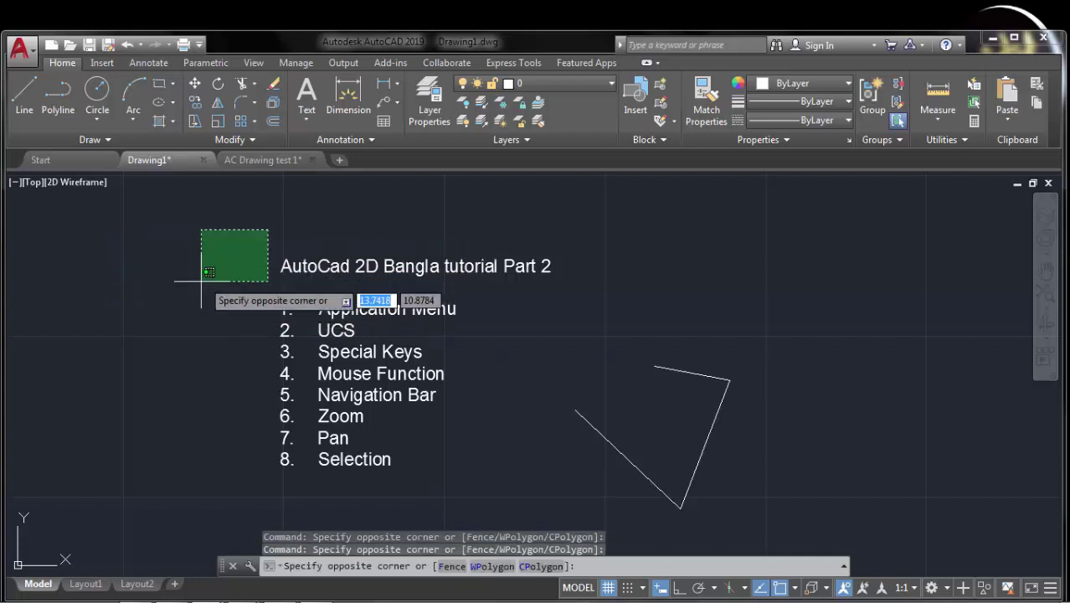
{"action": "left_click", "coordinate": [115, 290]}
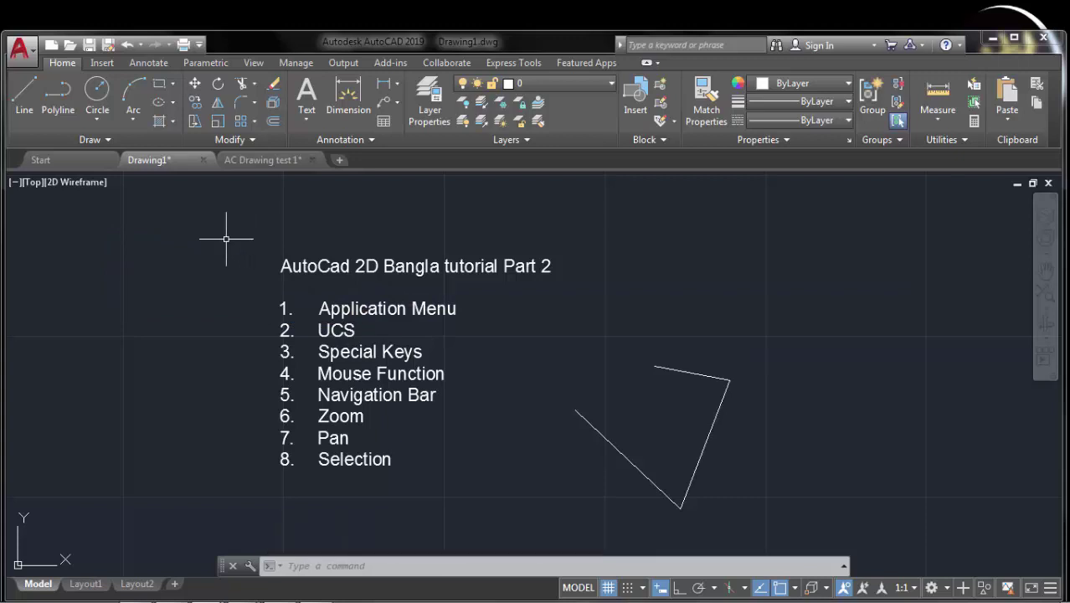
{"action": "middle_click_drag", "start_coordinate": [223, 305], "coordinate": [248, 304]}
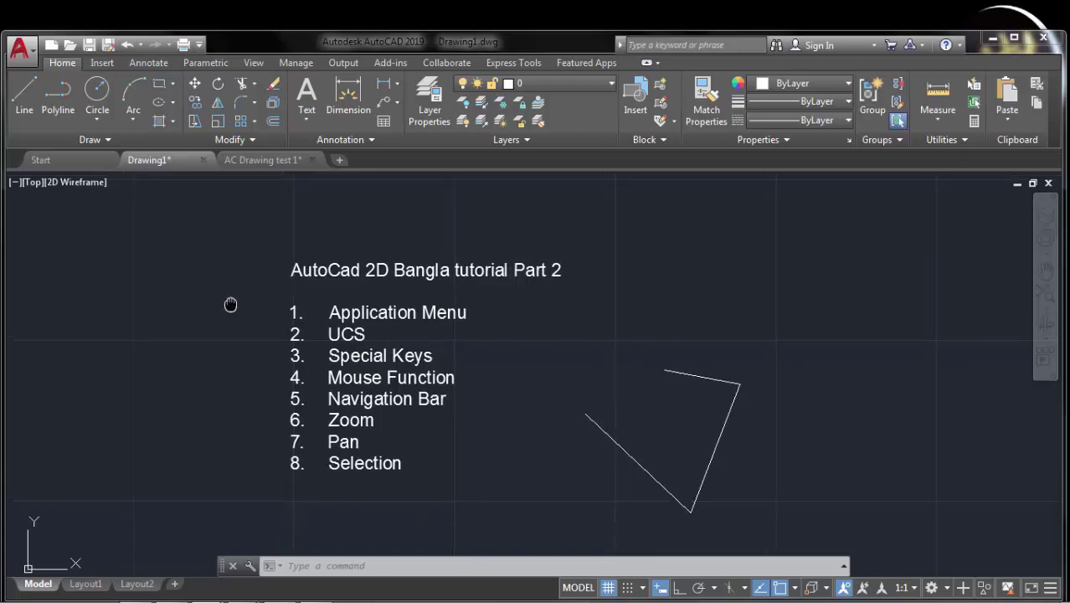